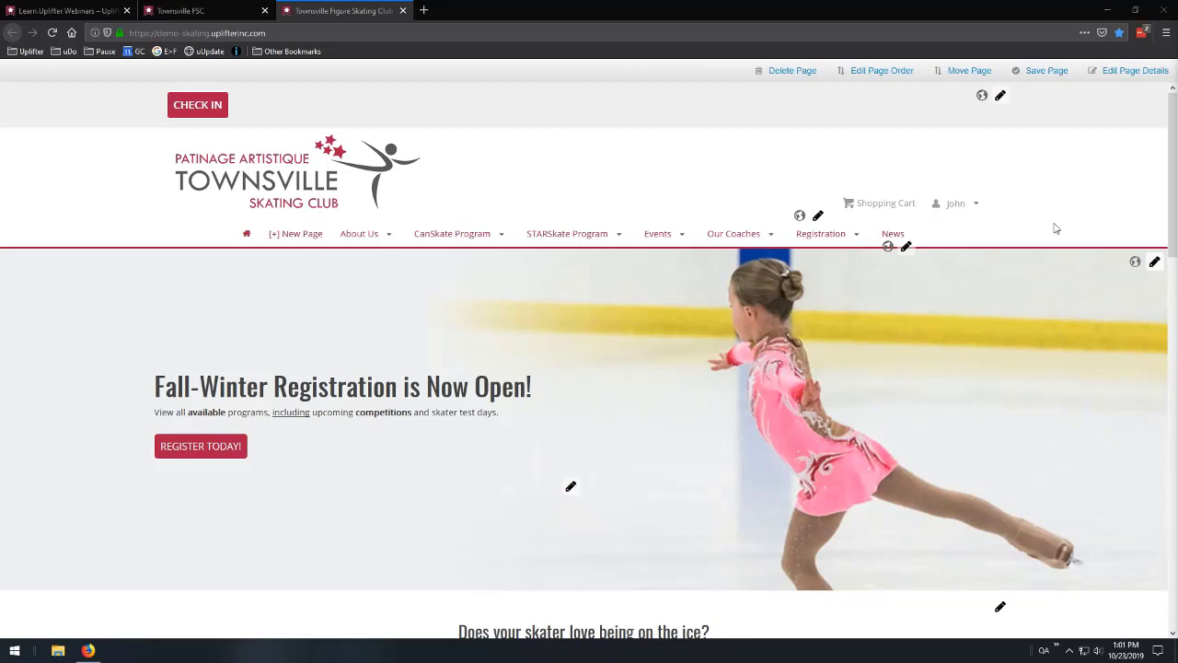
# Log out of the account in a new browser tab and switch to that tab.
pyautogui.click(964, 204)
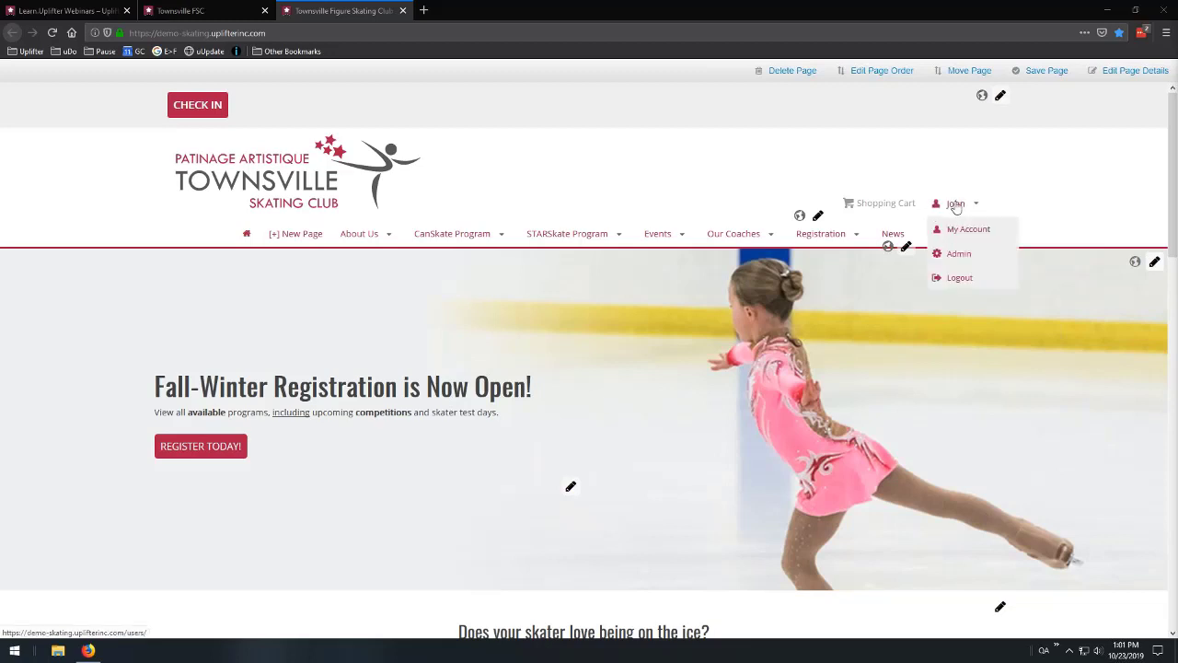
pyautogui.middleClick(966, 279)
pyautogui.click(506, 15)
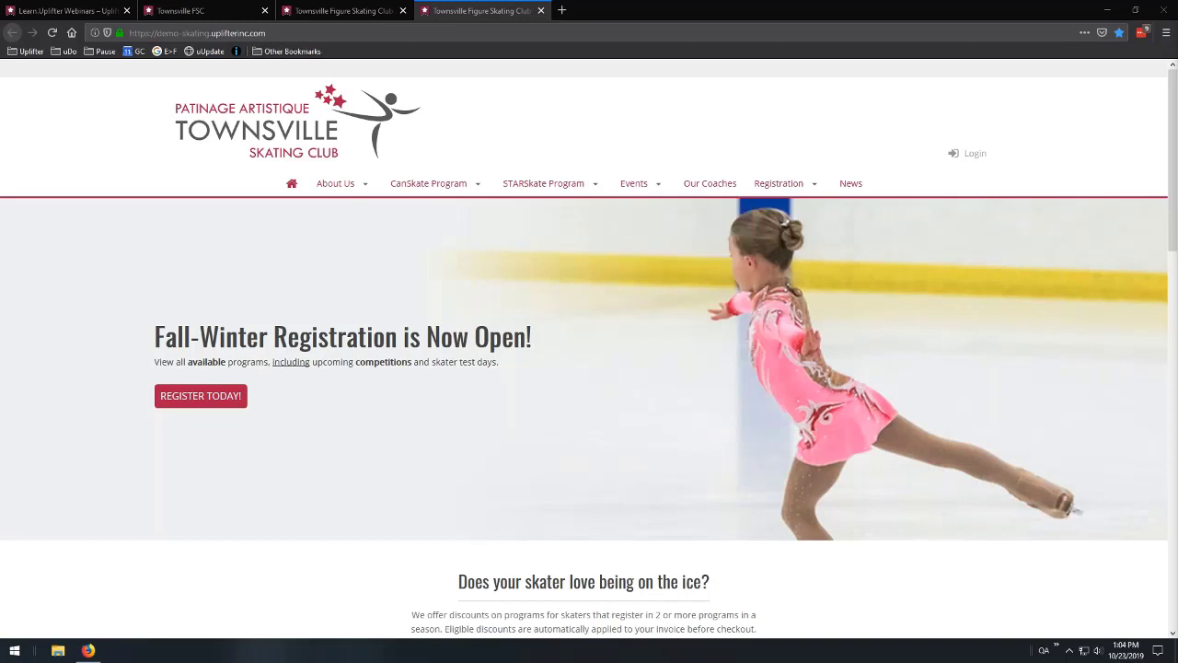
# Look over the public home page and the login window's first-time registration form.
pyautogui.click(230, 34)
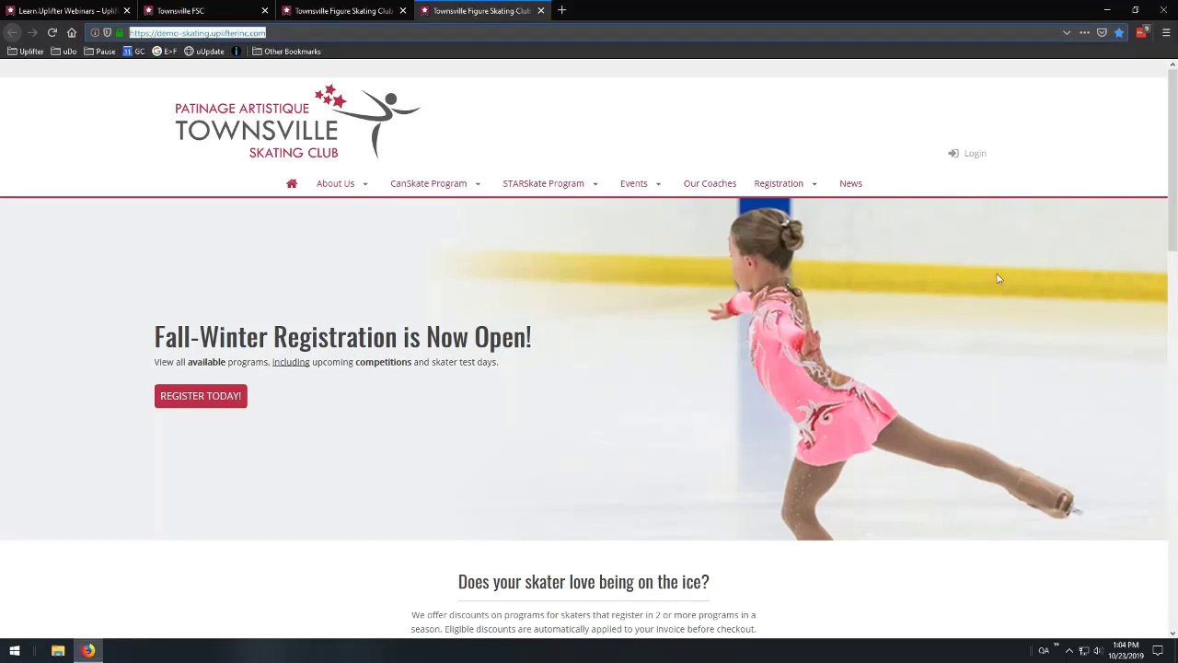
pyautogui.scroll(-1, 688, 224)
pyautogui.scroll(-2, 700, 276)
pyautogui.scroll(2, 638, 360)
pyautogui.click(974, 156)
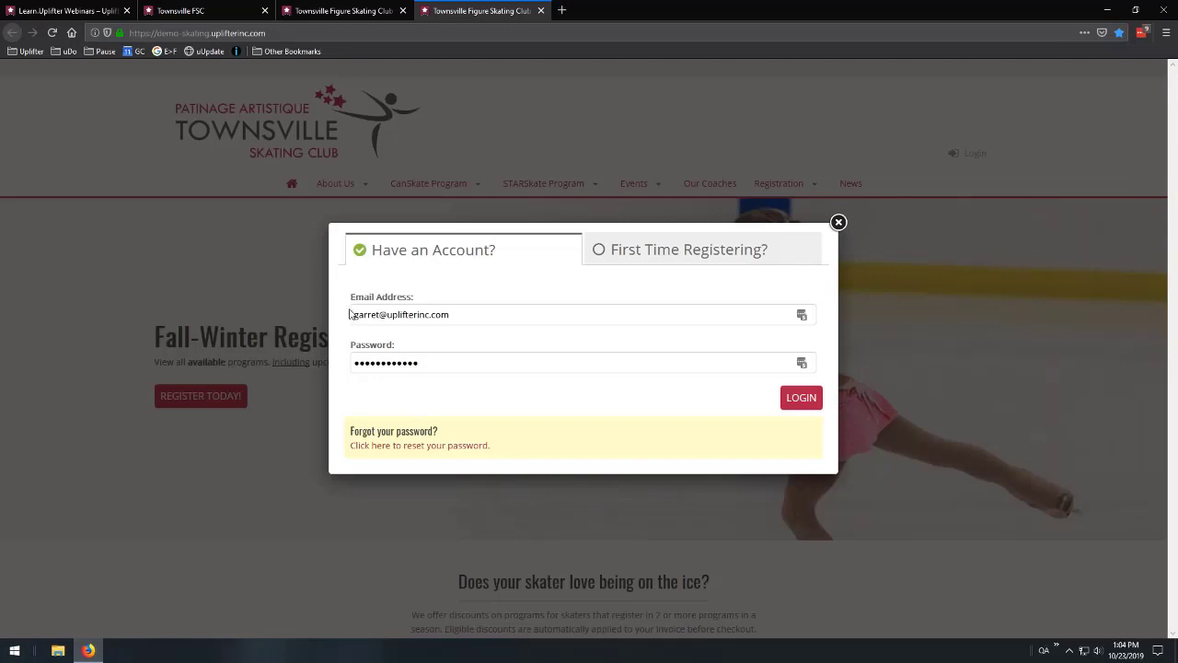
pyautogui.click(642, 249)
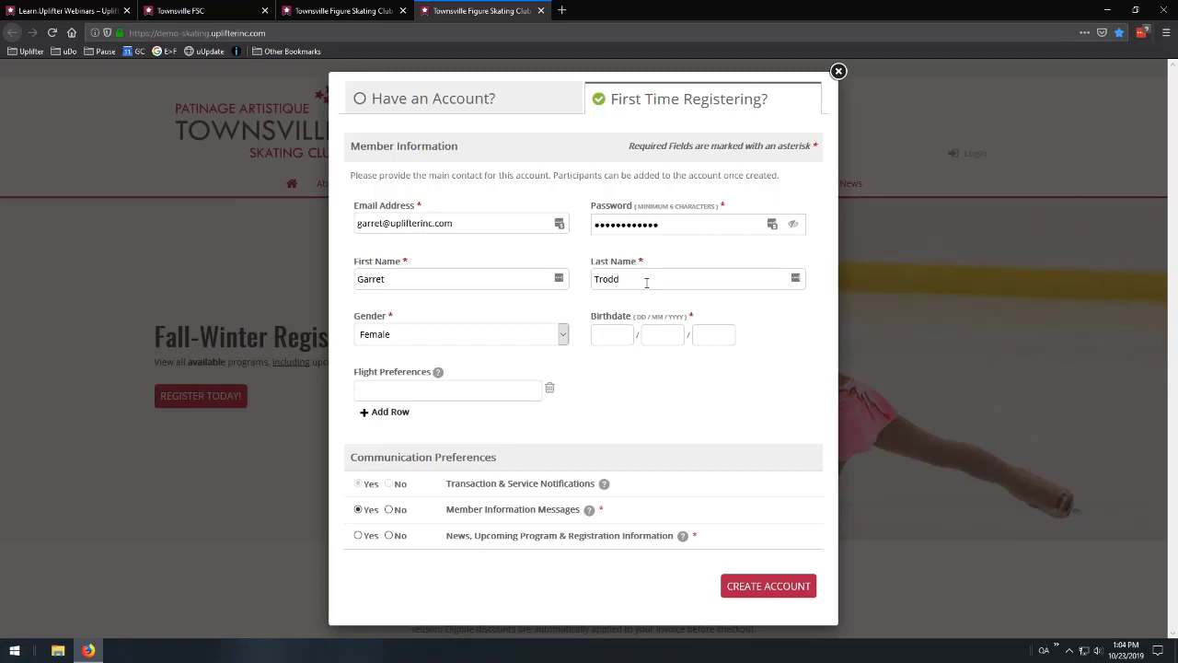
# Log in to the existing account with its e-mail address and password, declining to save the credentials.
pyautogui.click(449, 103)
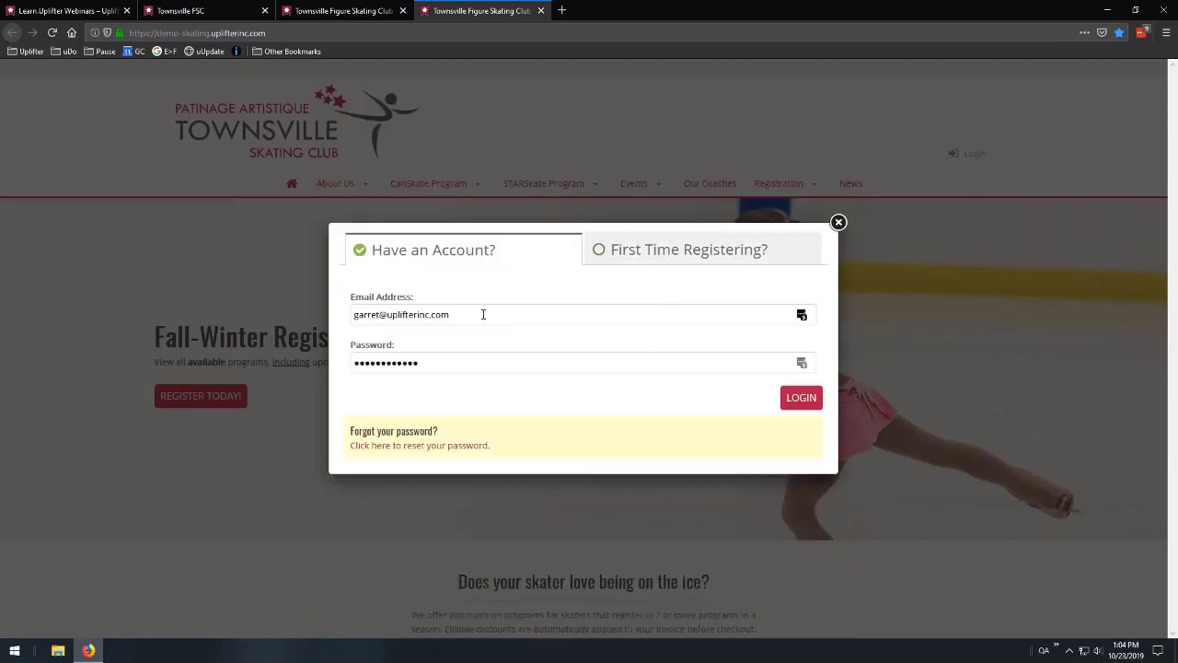
pyautogui.moveTo(481, 314); pyautogui.dragTo(348, 322)
pyautogui.click(503, 315)
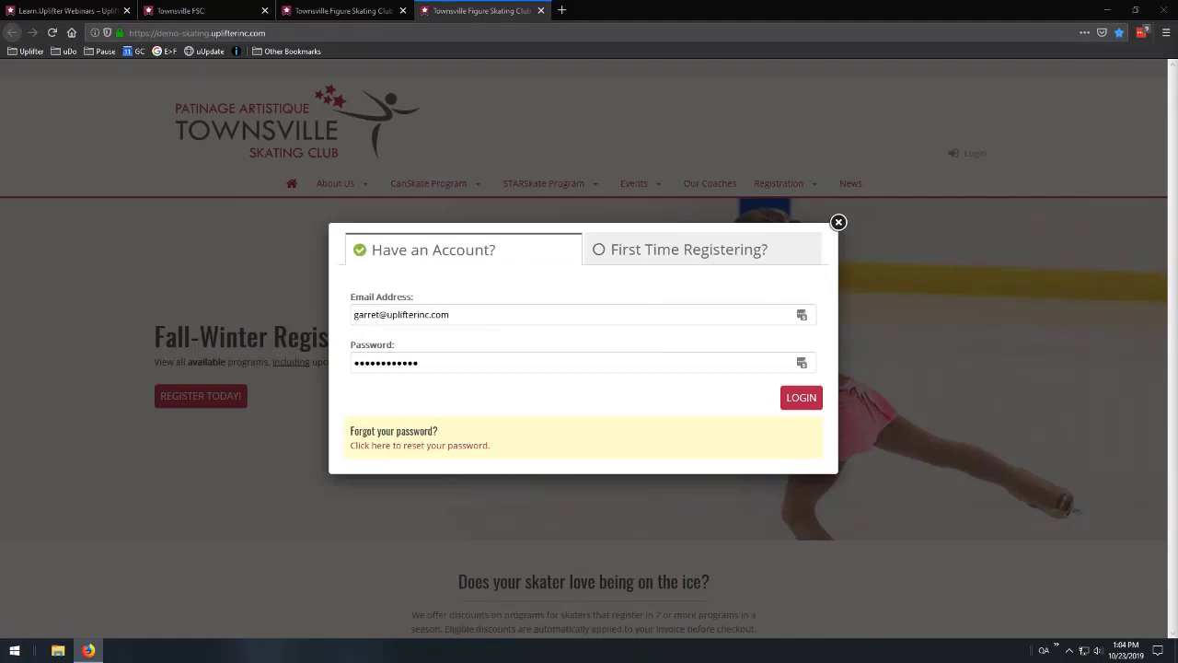
pyautogui.moveTo(502, 315); pyautogui.dragTo(304, 318)
pyautogui.hotkey('ctrl', 'v')
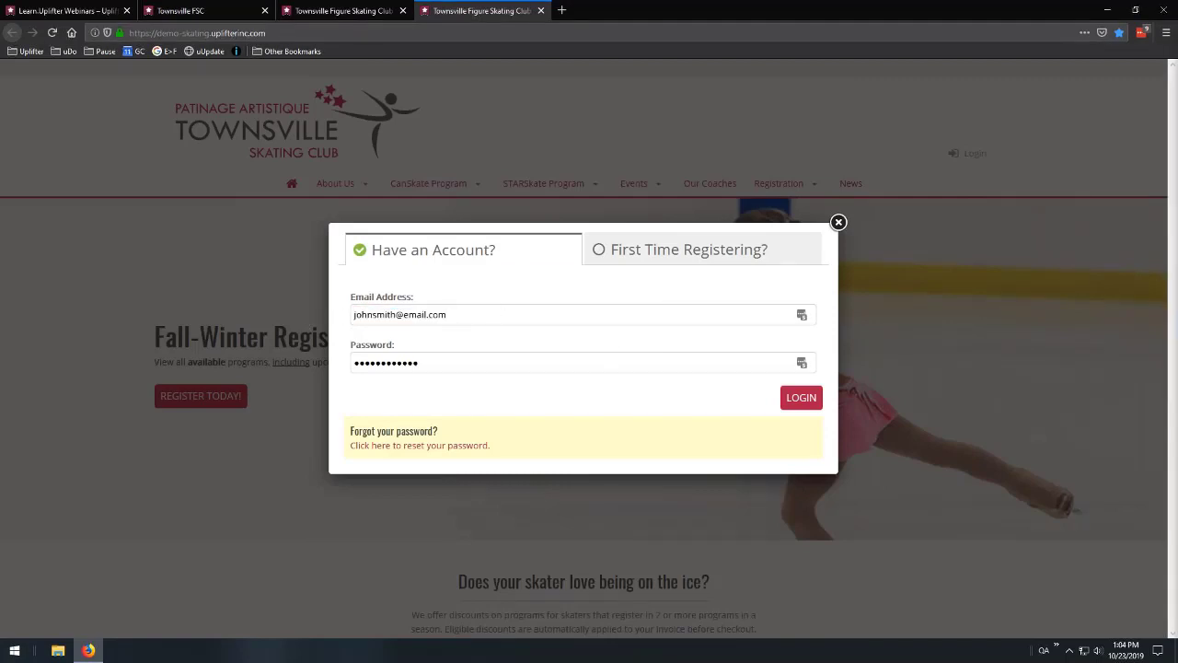
pyautogui.moveTo(460, 363); pyautogui.dragTo(349, 365)
pyautogui.hotkey('ctrl', 'v')
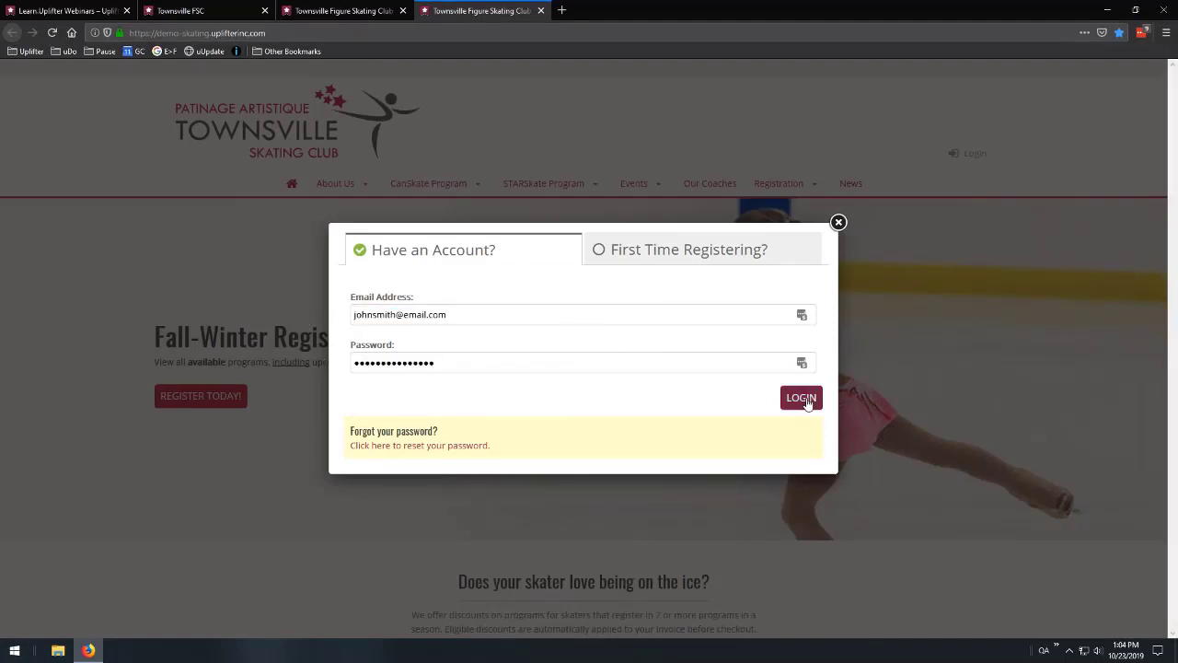
pyautogui.click(799, 397)
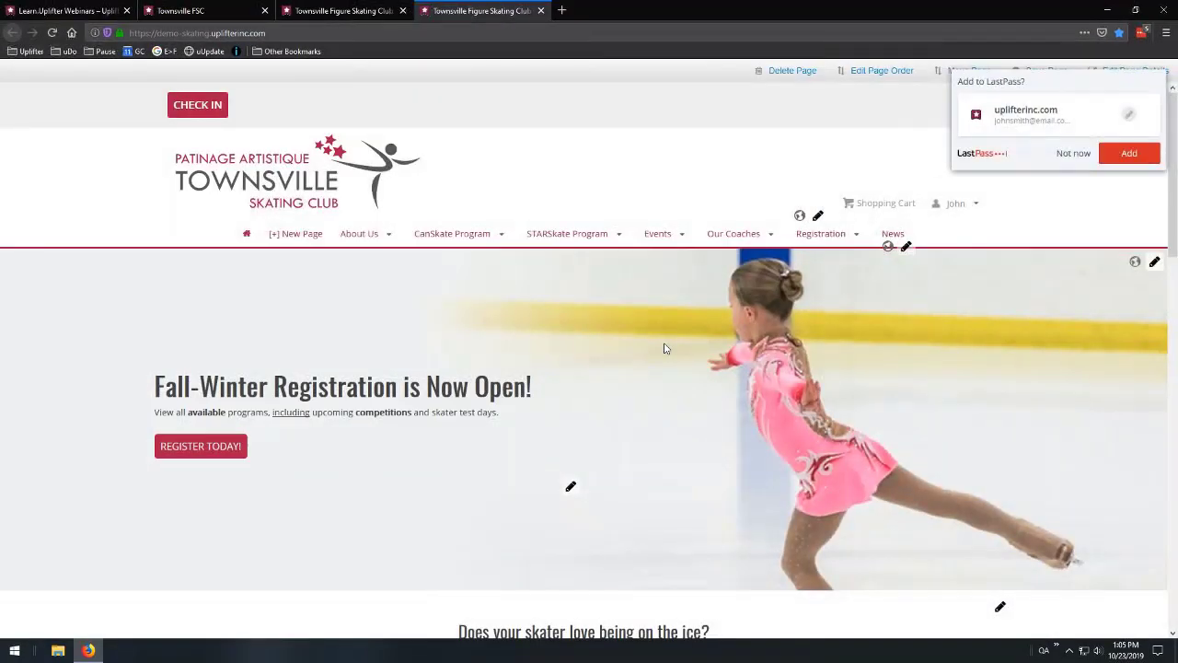
pyautogui.click(1073, 152)
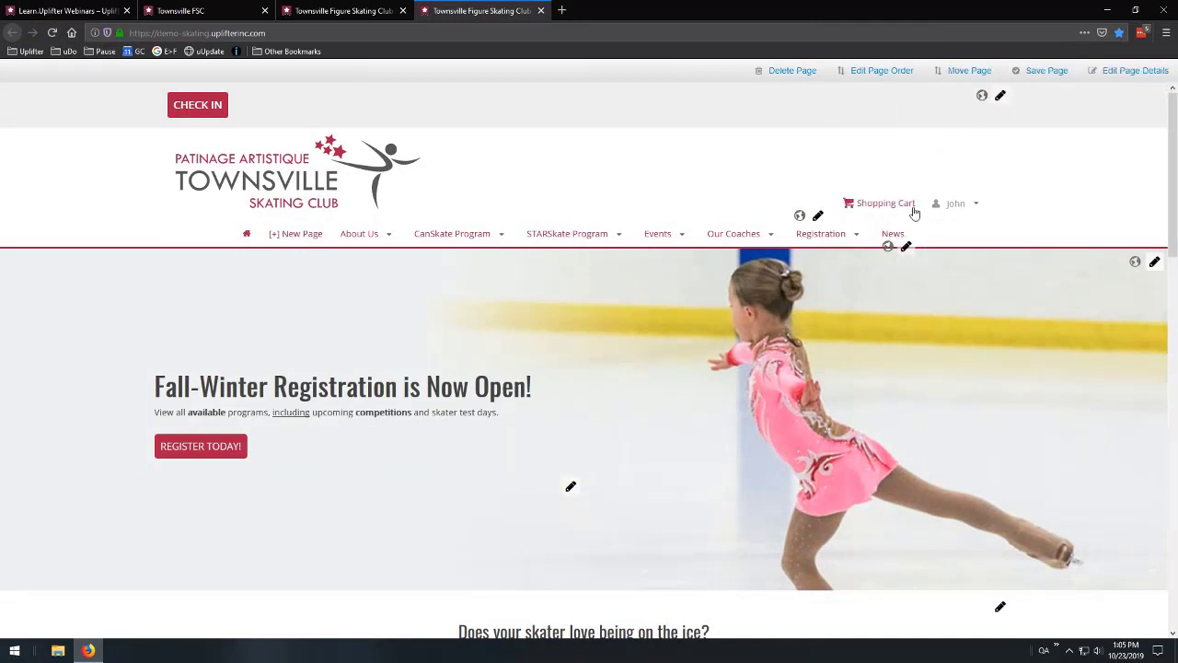
# Open the account's profile page and skip its guided tour.
pyautogui.click(959, 253)
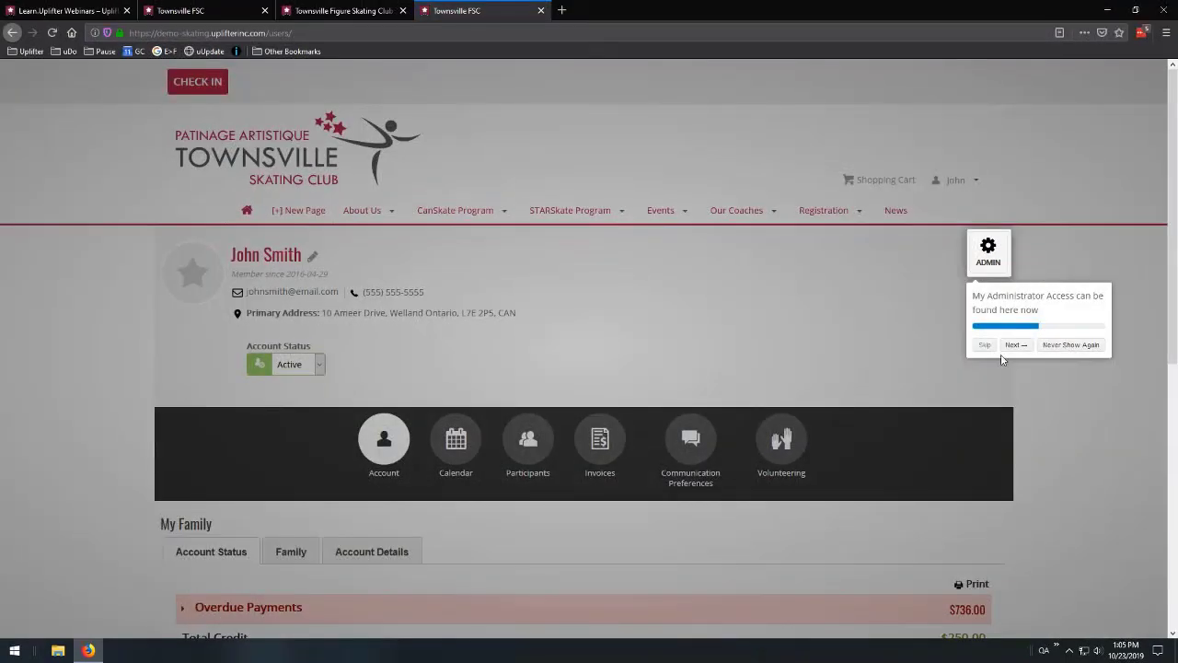
pyautogui.click(981, 354)
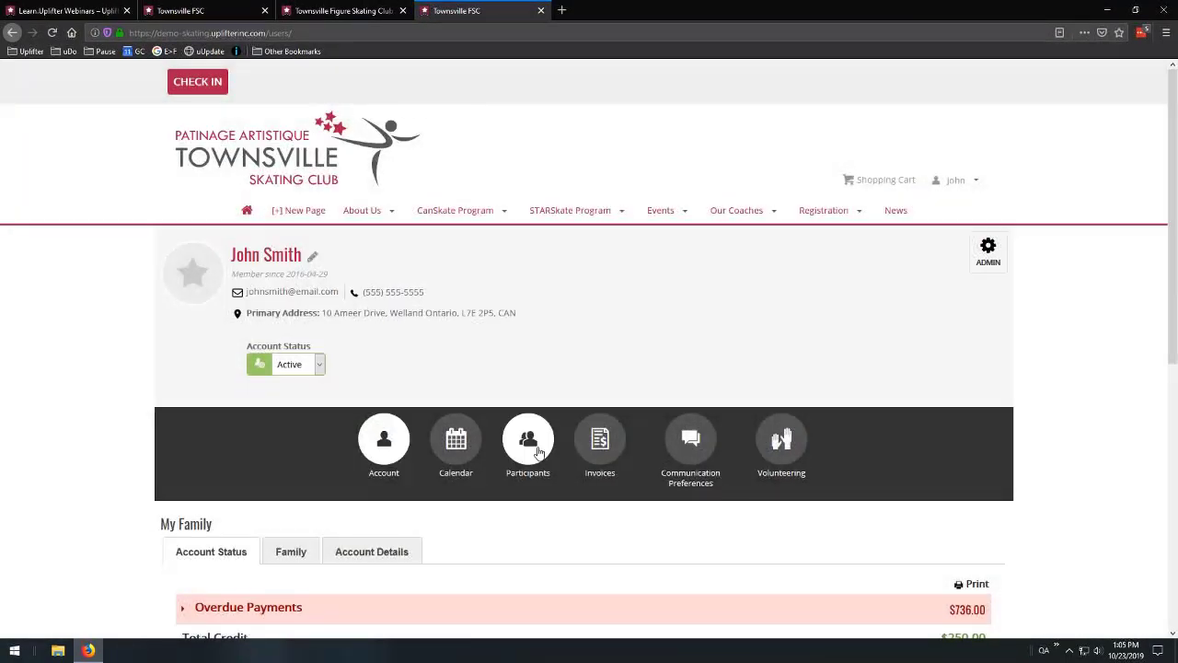
# Review the participants registered under the account.
pyautogui.click(532, 448)
pyautogui.scroll(-2, 589, 500)
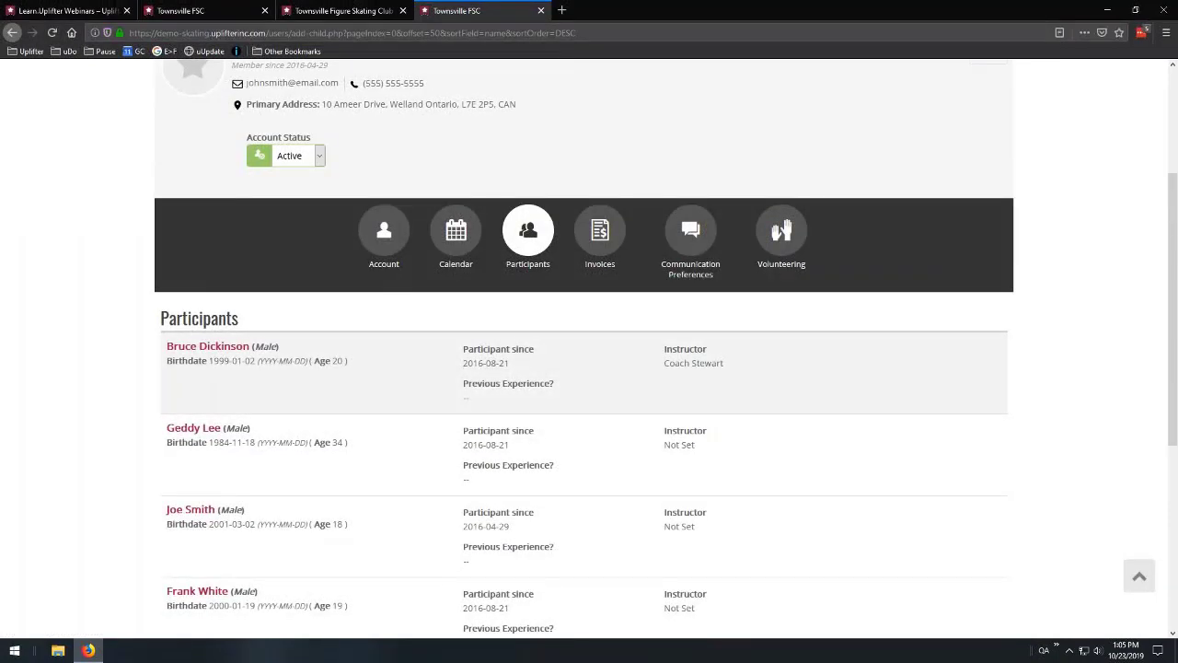
pyautogui.scroll(-3, 505, 362)
pyautogui.scroll(2, 516, 352)
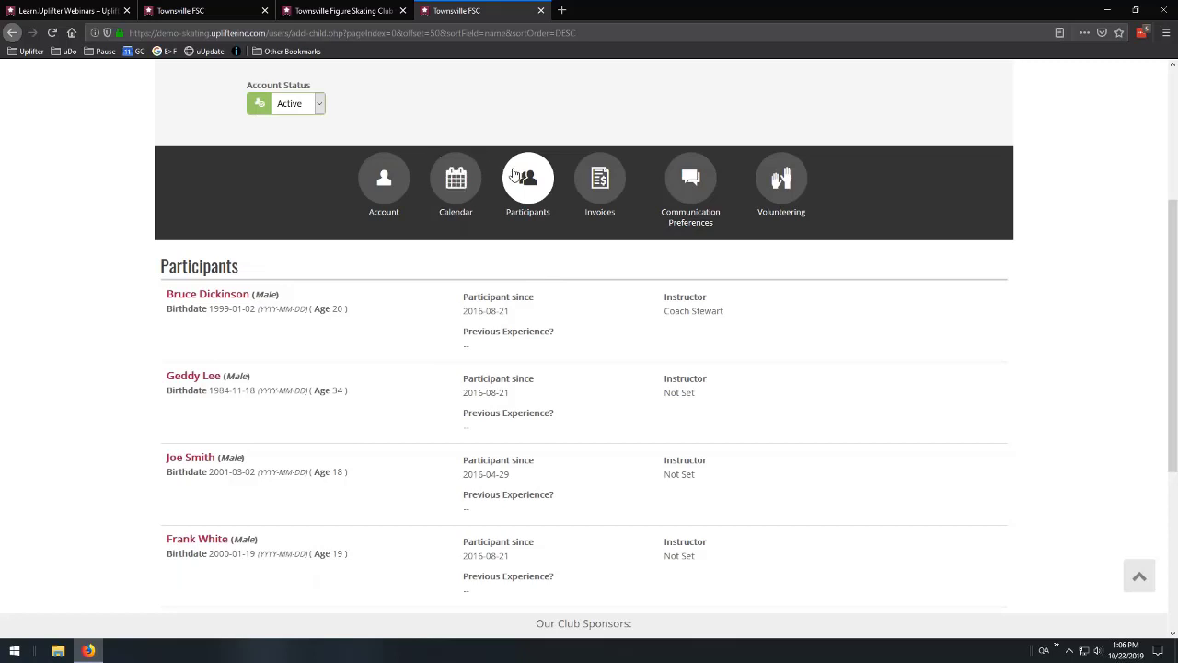
pyautogui.scroll(3, 530, 278)
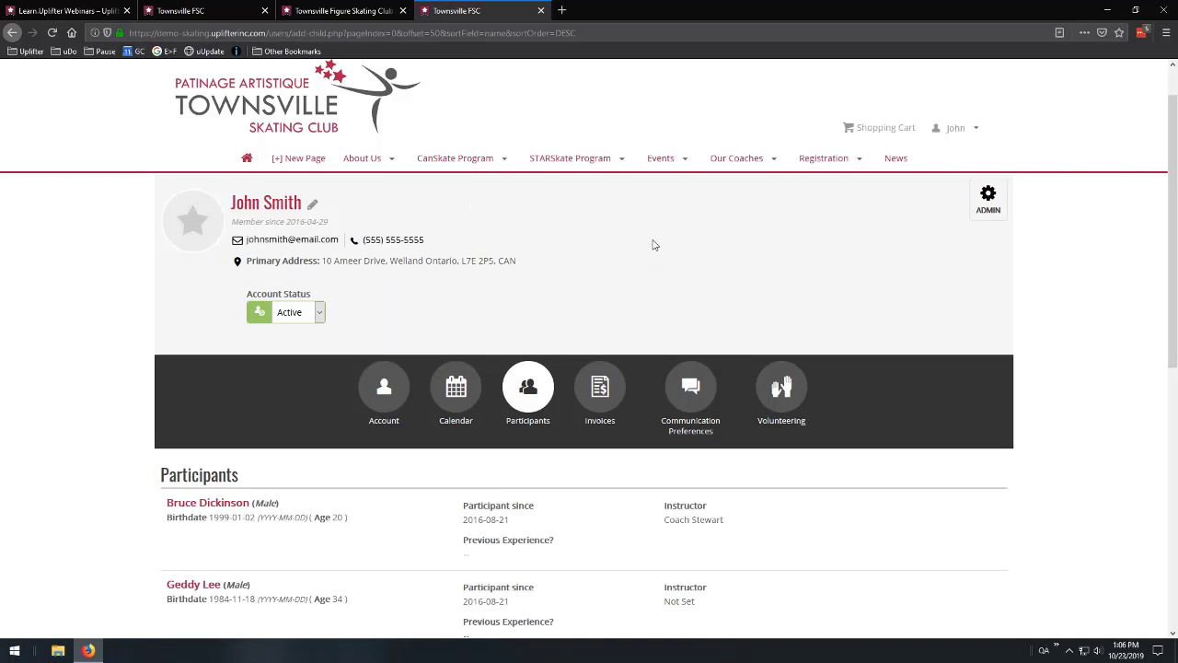
# Return to the account's profile page and set its guided tour to never show again.
pyautogui.click(957, 128)
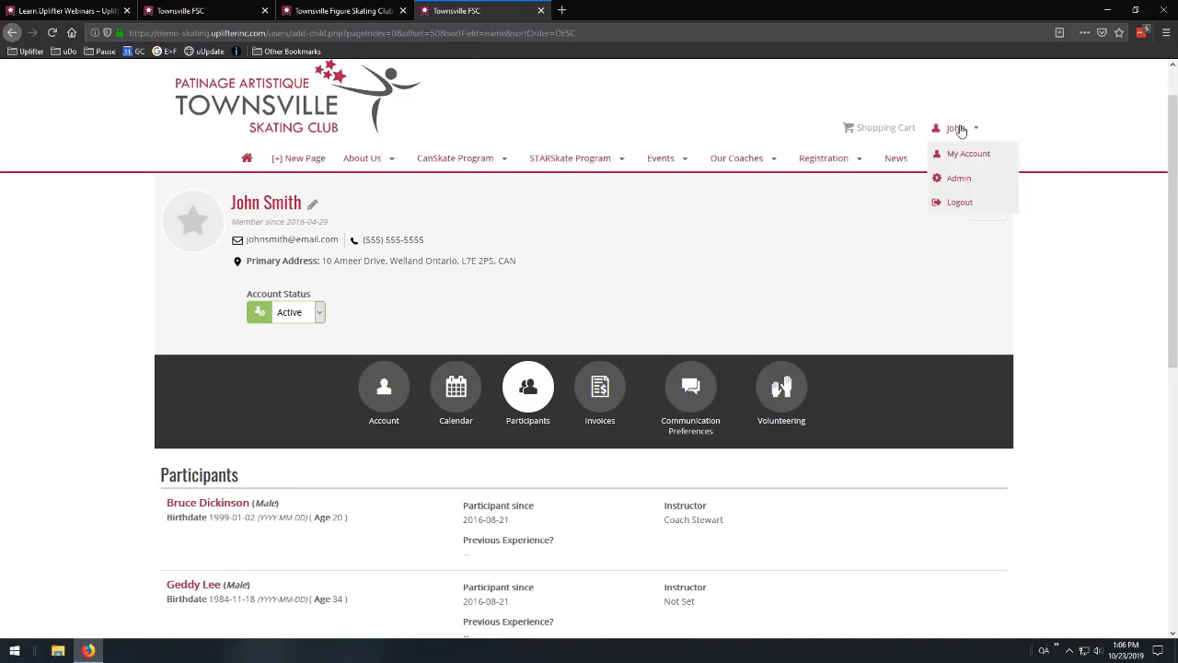
pyautogui.click(954, 162)
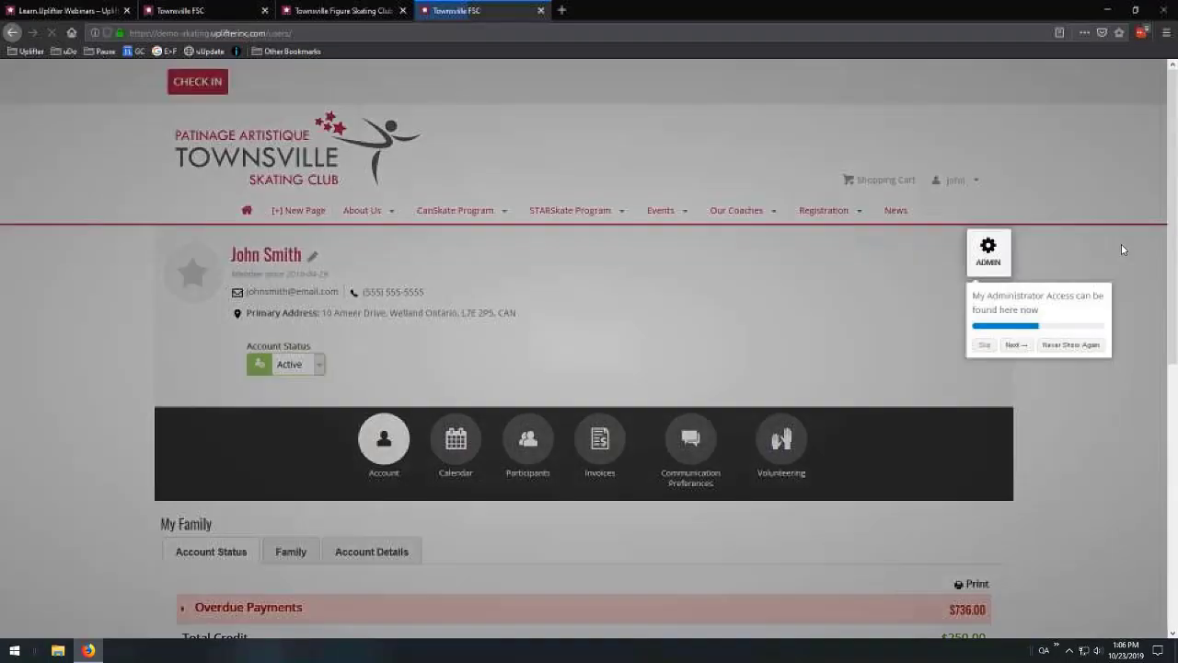
pyautogui.click(1070, 345)
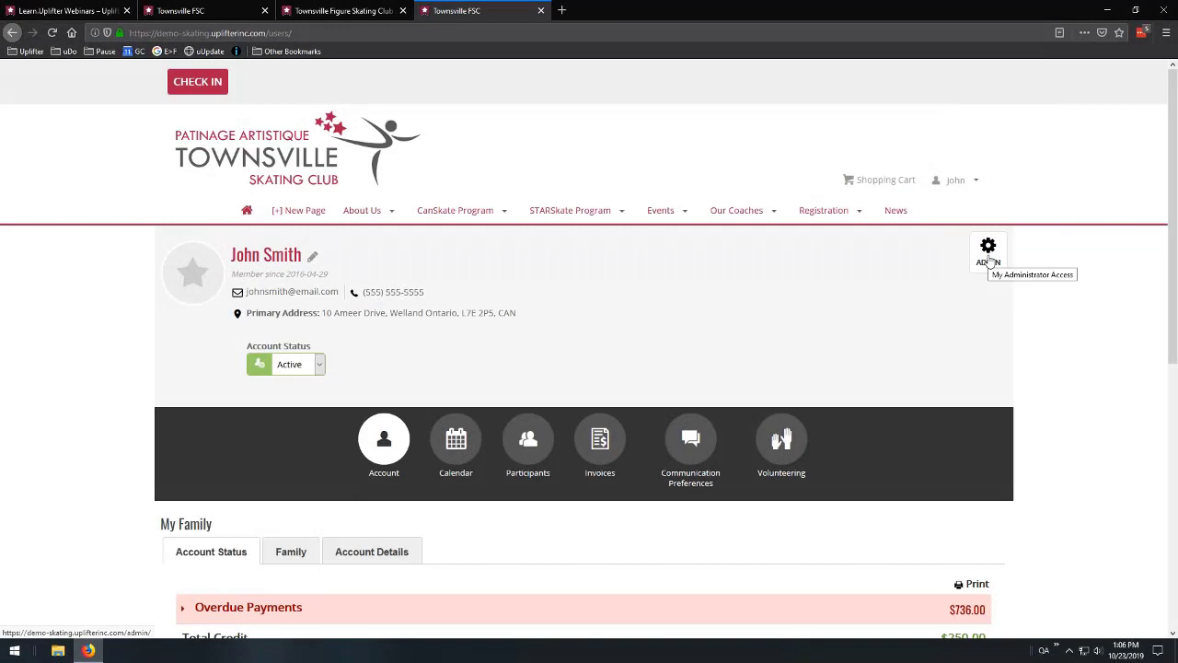
# Enter the admin area and open the group Permissions settings.
pyautogui.click(976, 184)
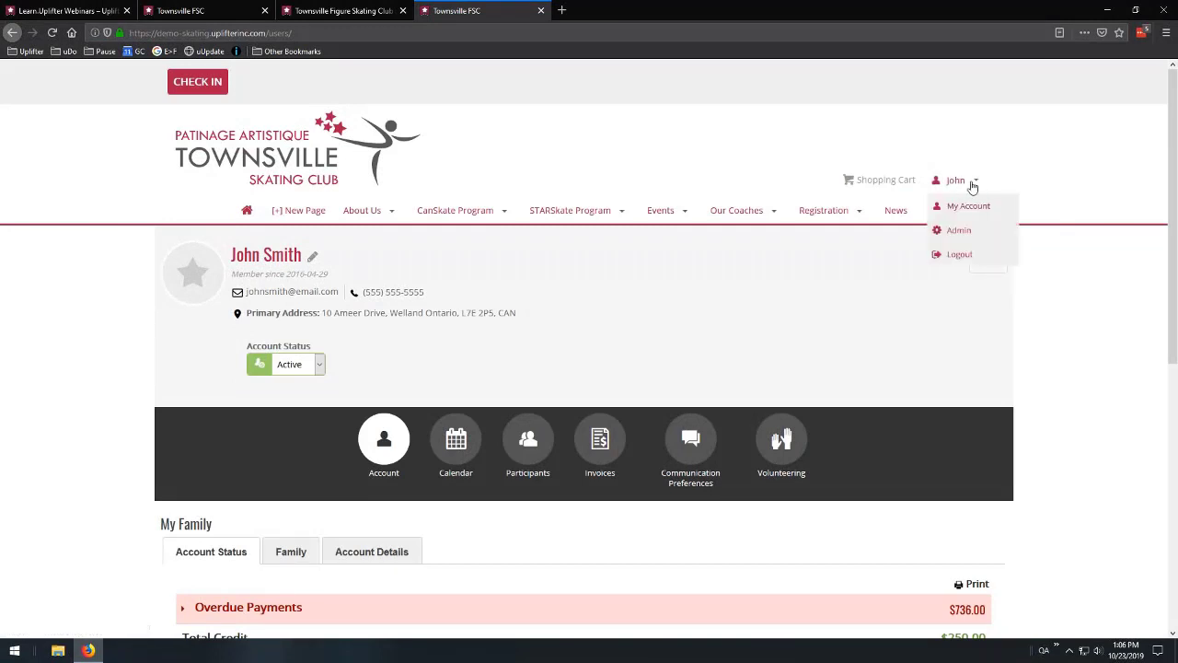
pyautogui.click(958, 238)
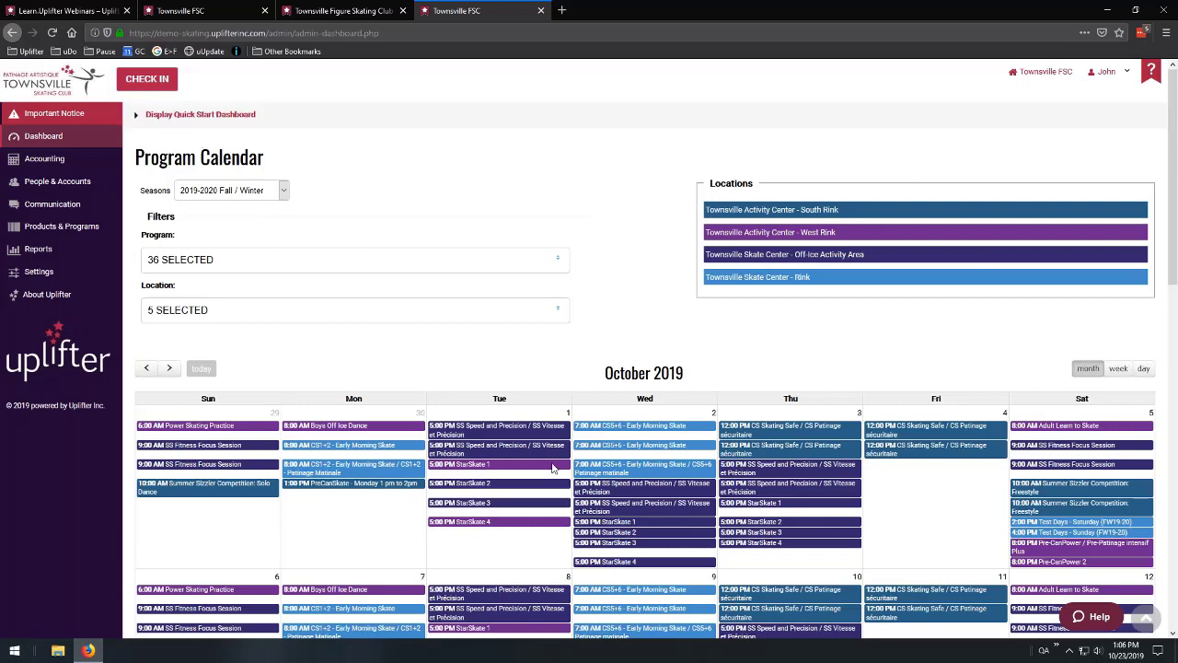
pyautogui.moveTo(60, 123)
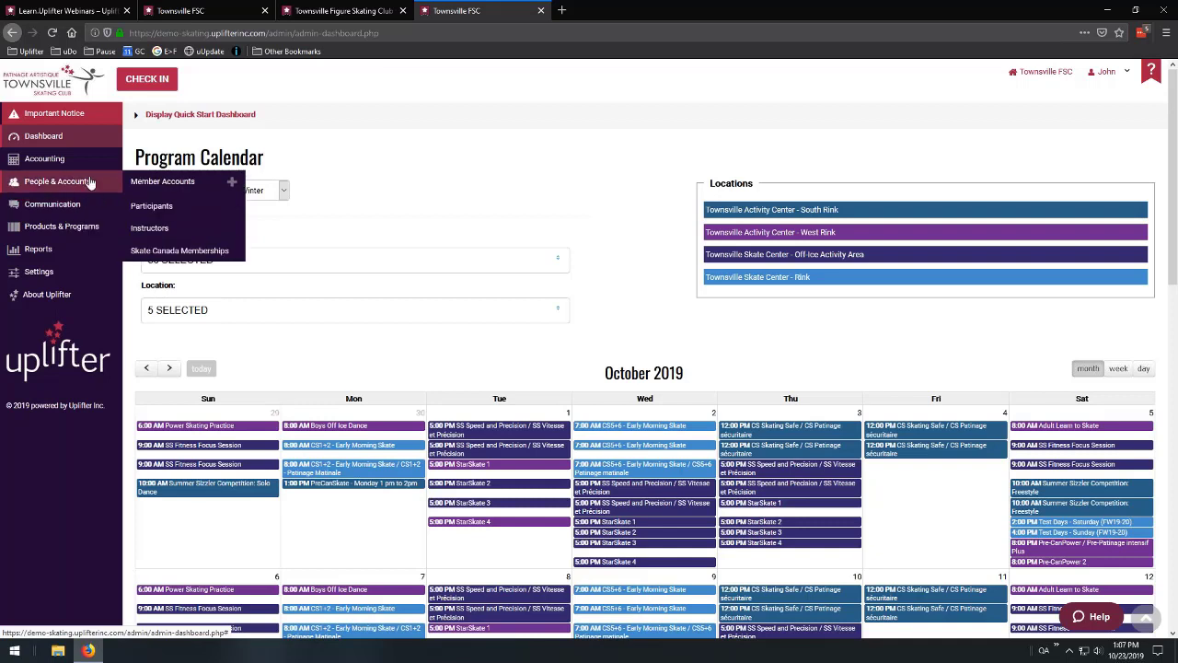
pyautogui.moveTo(85, 173)
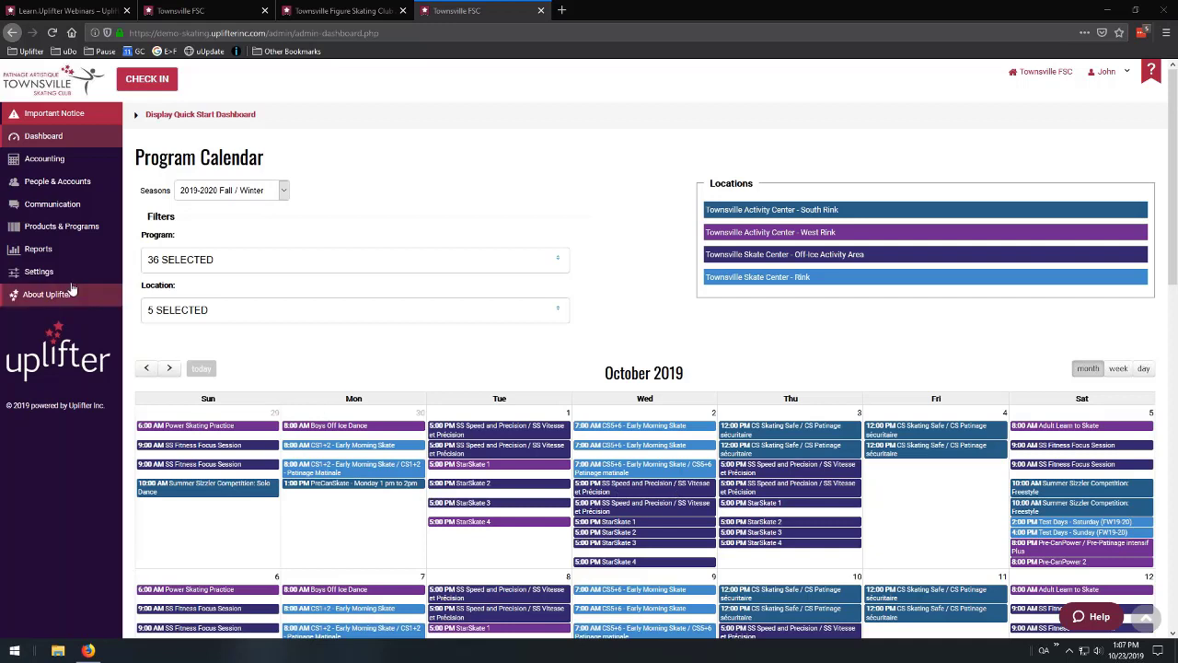
pyautogui.moveTo(64, 272)
pyautogui.click(156, 407)
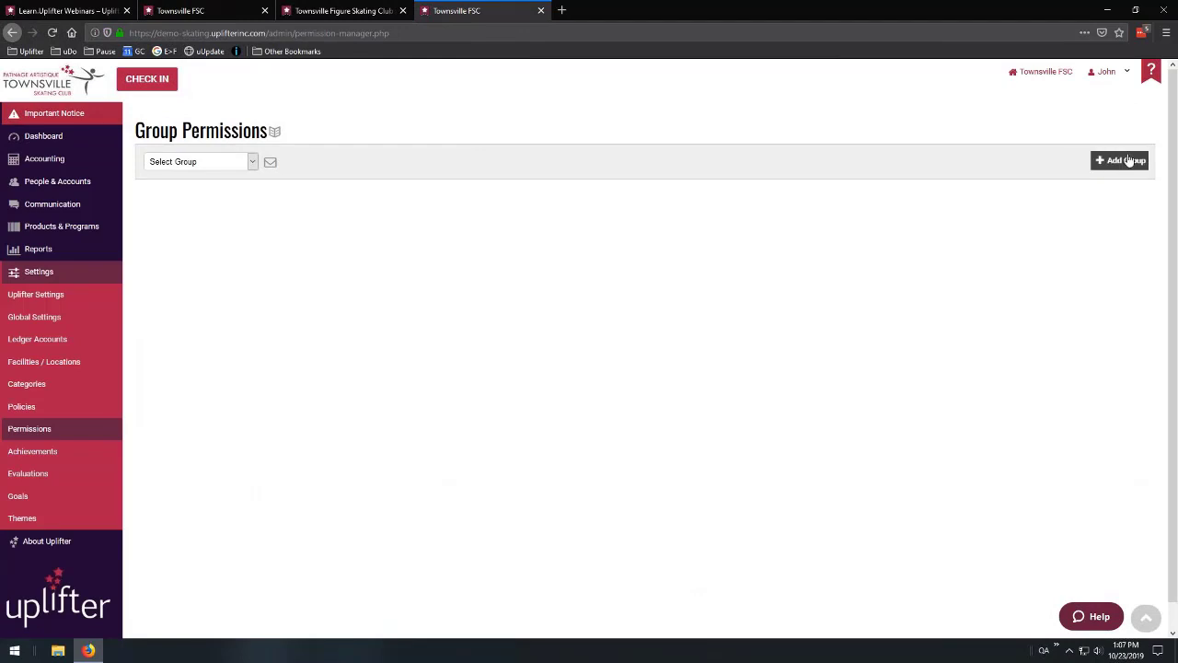
# Load the Full Admin Access permission group and change its group name to "Full Adasdfasdf".
pyautogui.click(213, 163)
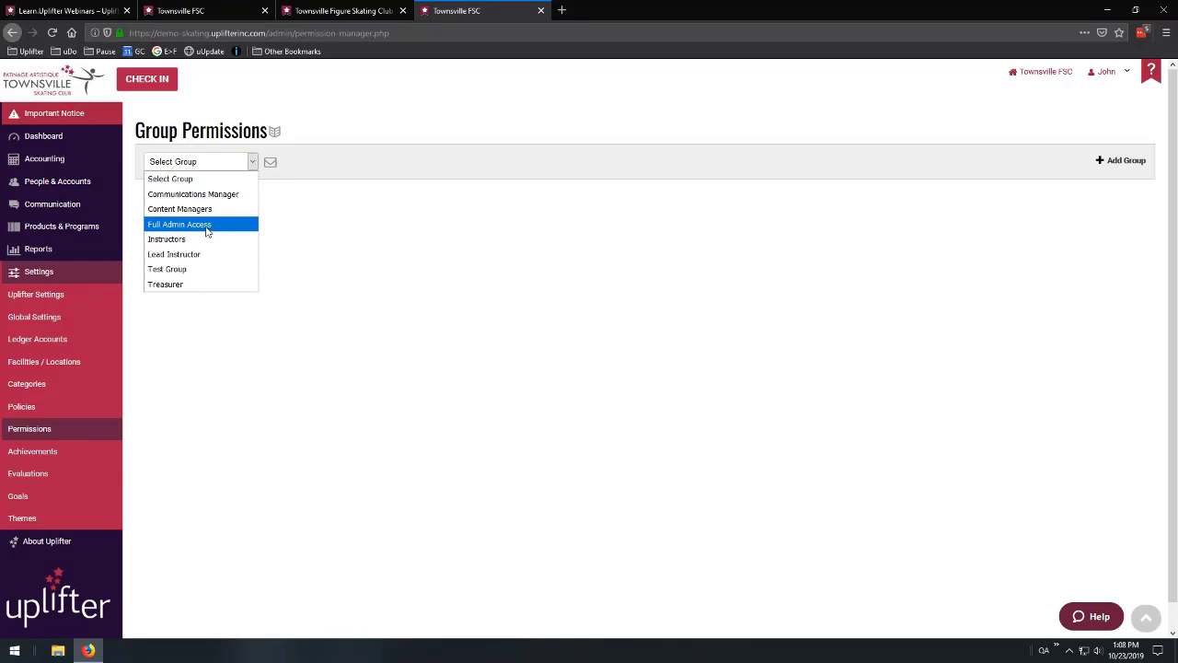
pyautogui.click(207, 226)
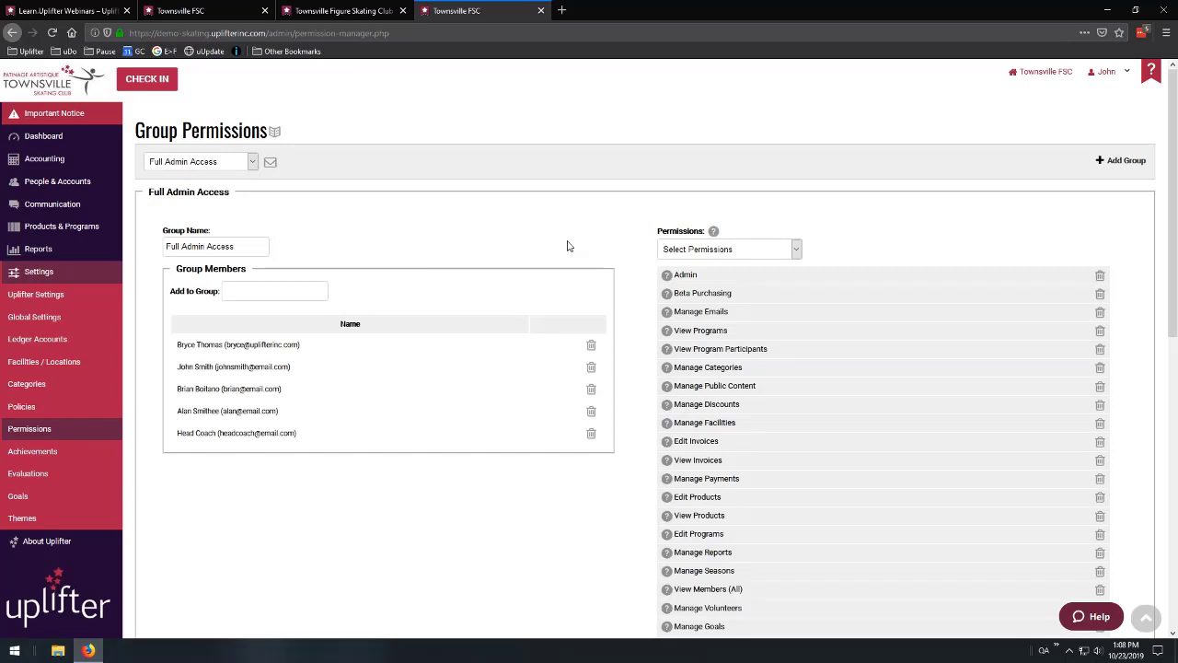
pyautogui.moveTo(254, 245); pyautogui.dragTo(152, 241)
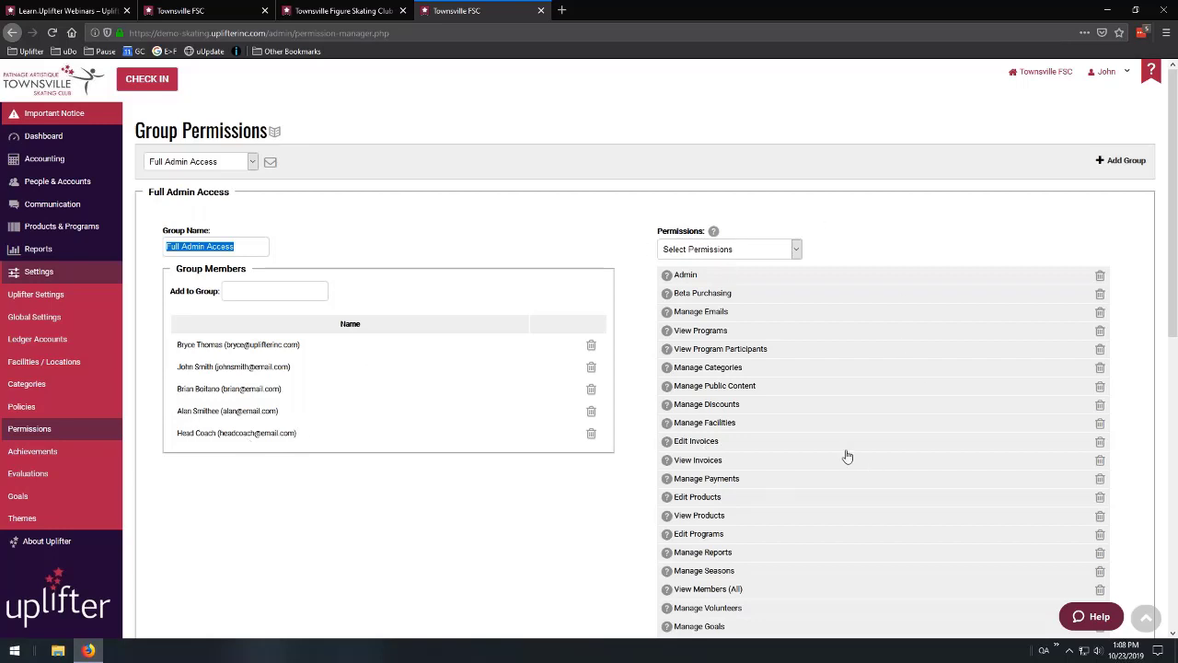
pyautogui.moveTo(199, 246); pyautogui.dragTo(233, 246)
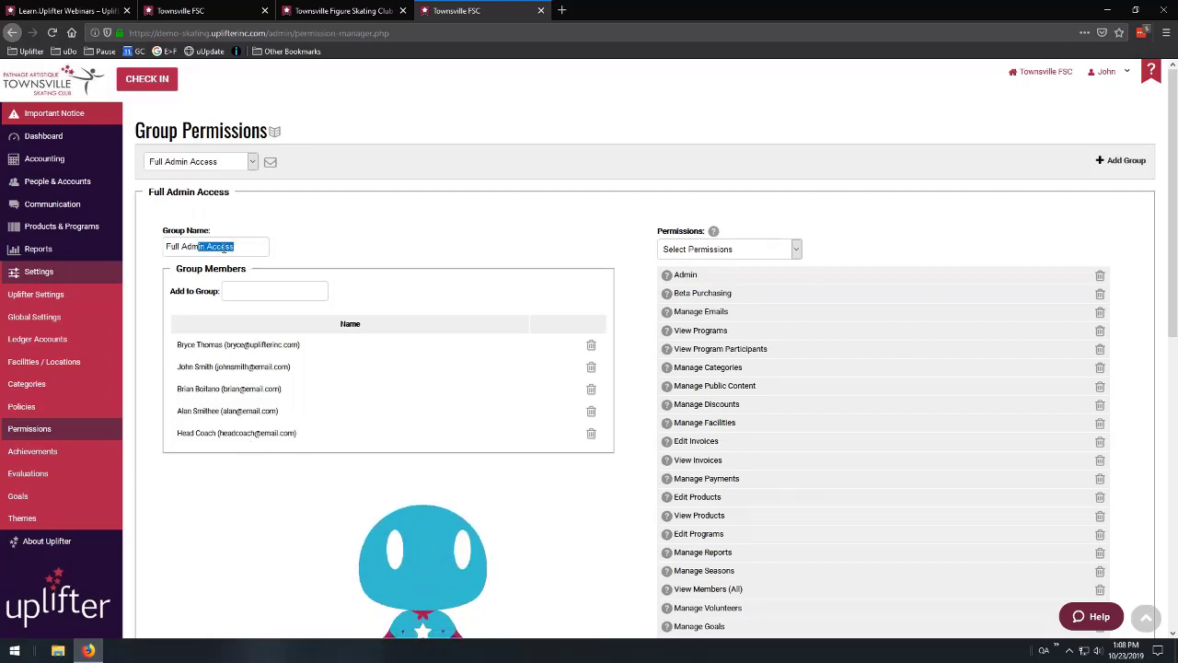
pyautogui.write('asdfasdf')
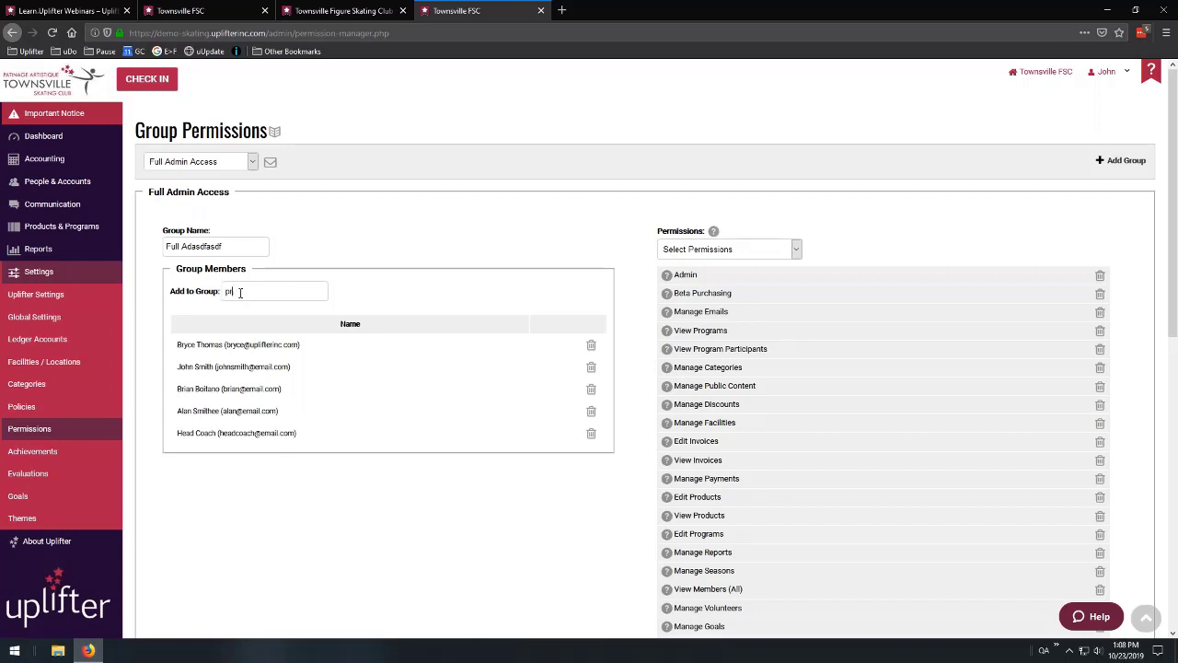
# Add the first member matching "joh" to the group and remove that member again.
pyautogui.write('re')
pyautogui.moveTo(248, 290); pyautogui.dragTo(211, 290)
pyautogui.write('joh')
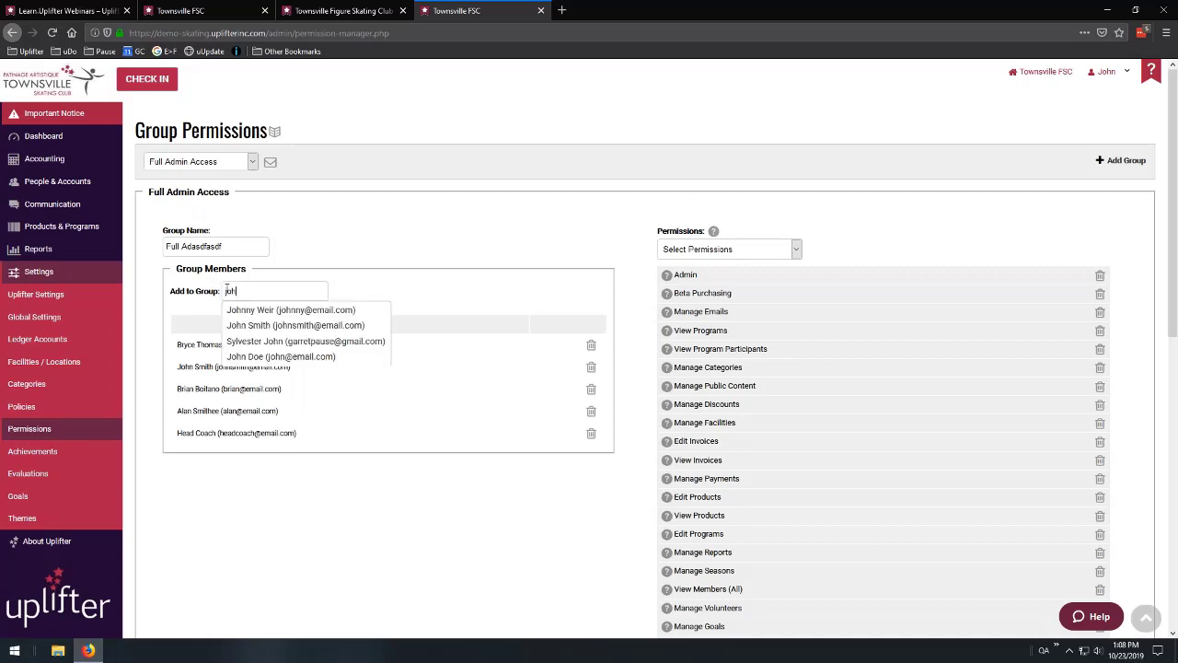
pyautogui.click(259, 311)
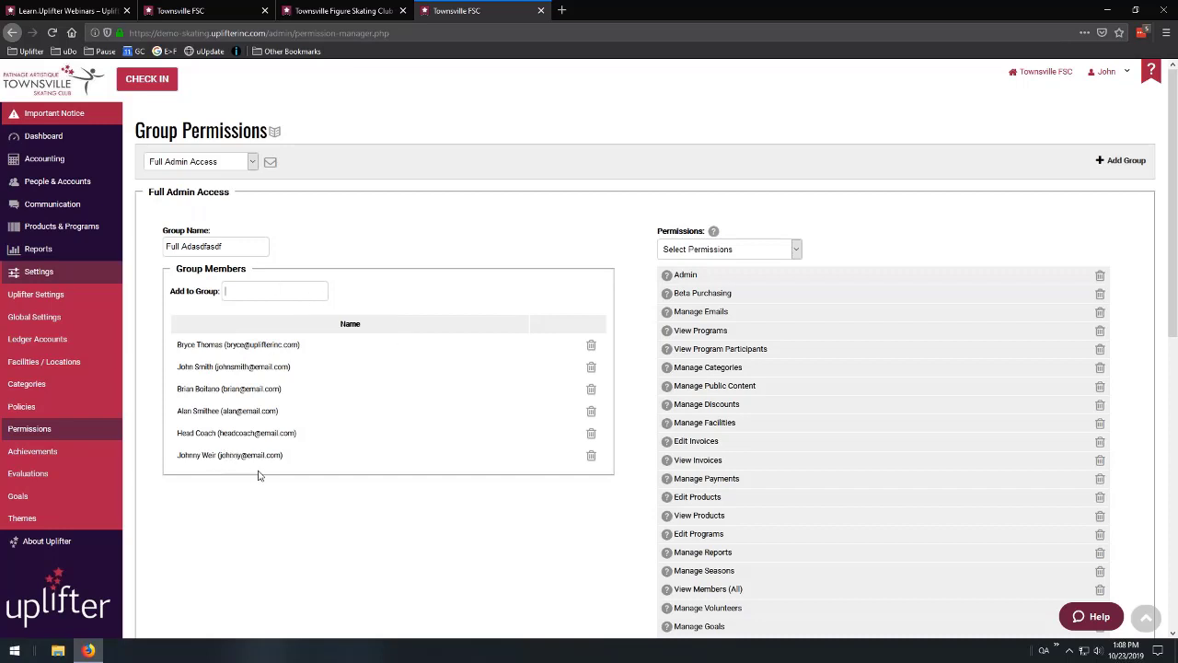
pyautogui.click(591, 457)
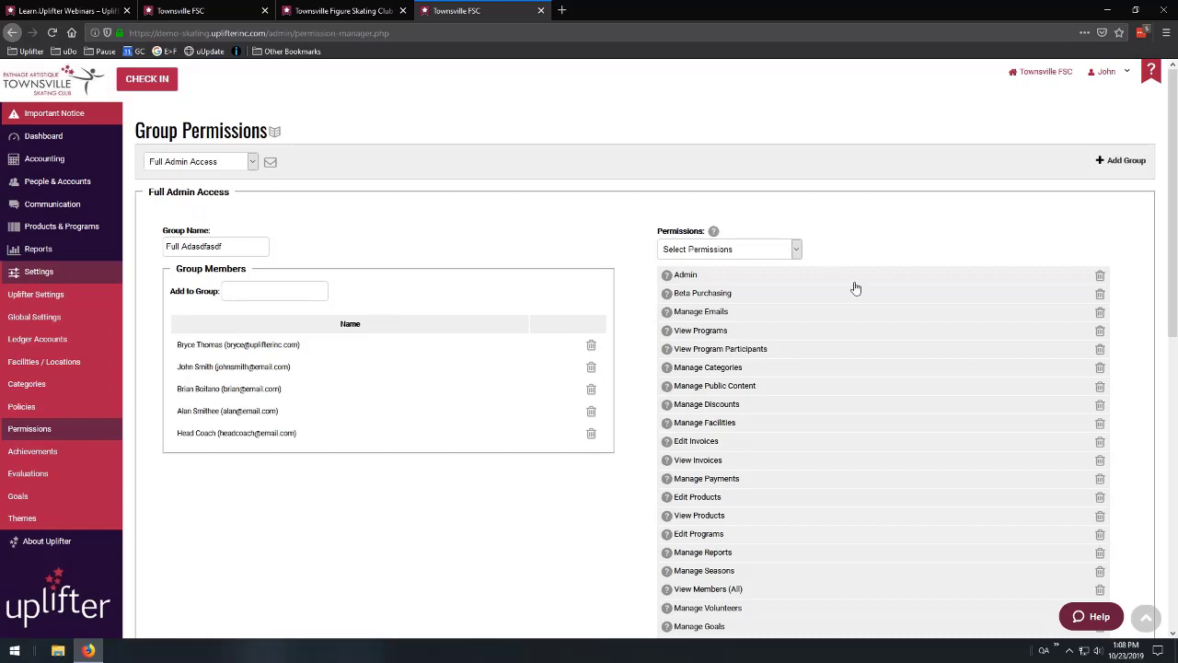
# Add the View Participants (Coach Specific) permission to the Full Admin Access group.
pyautogui.click(799, 250)
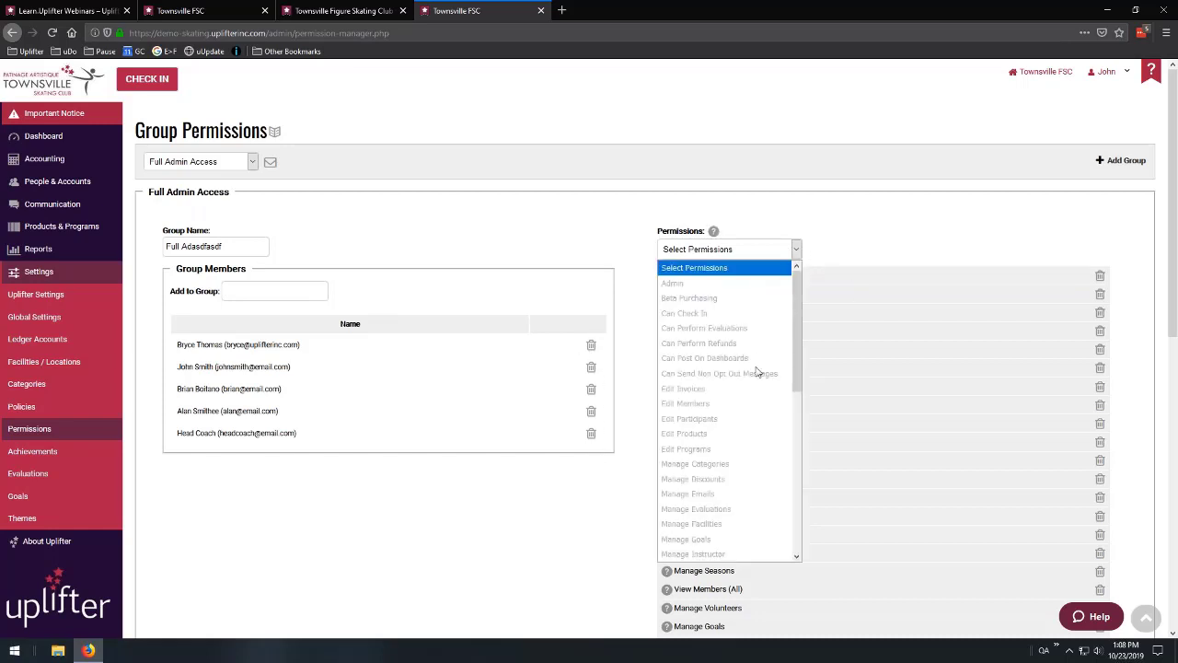
pyautogui.moveTo(788, 304); pyautogui.dragTo(807, 493)
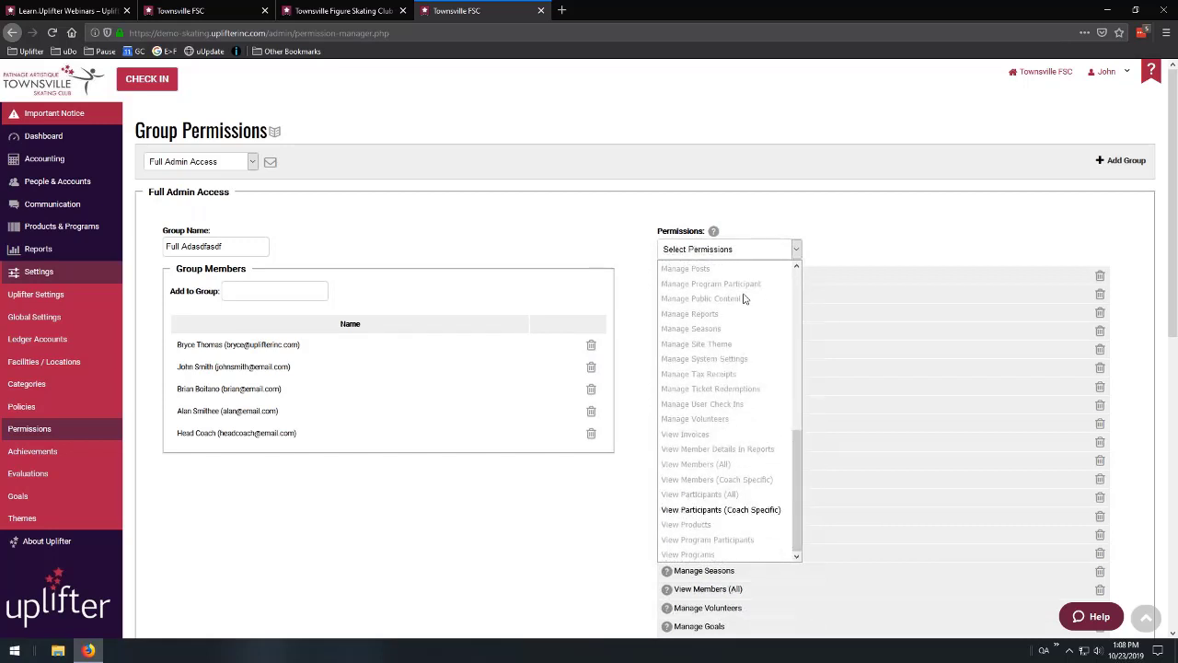
pyautogui.click(702, 511)
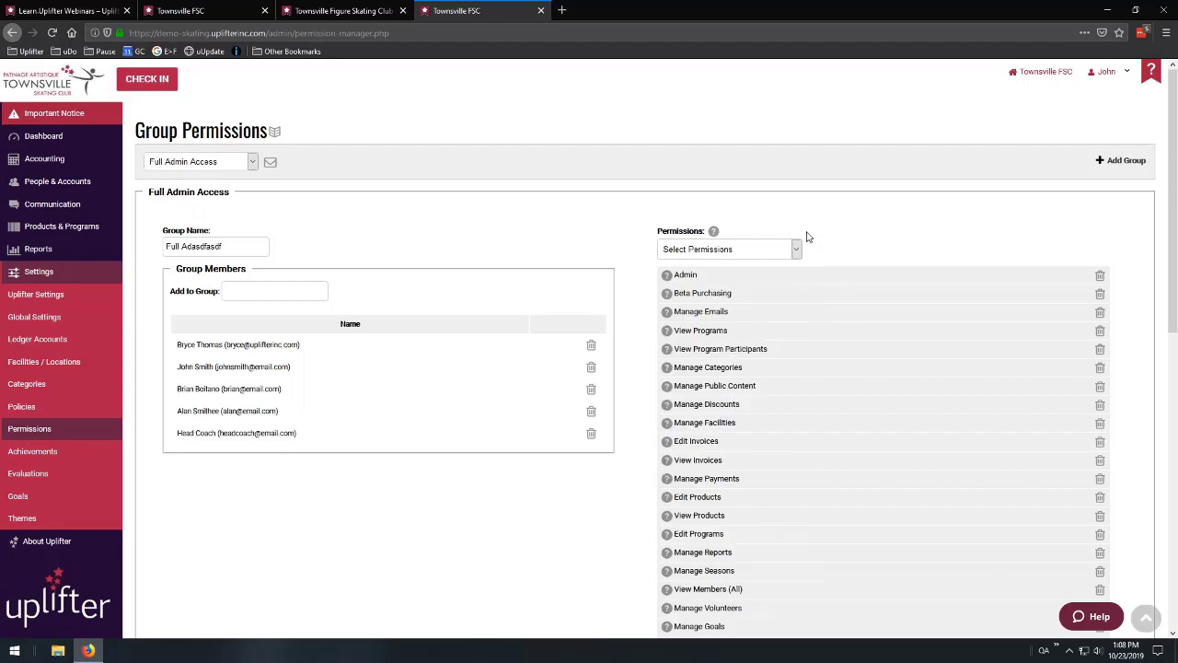
# Remove the Manage User Check Ins and Manage Instructor permissions from the Full Admin Access group.
pyautogui.scroll(-6, 807, 237)
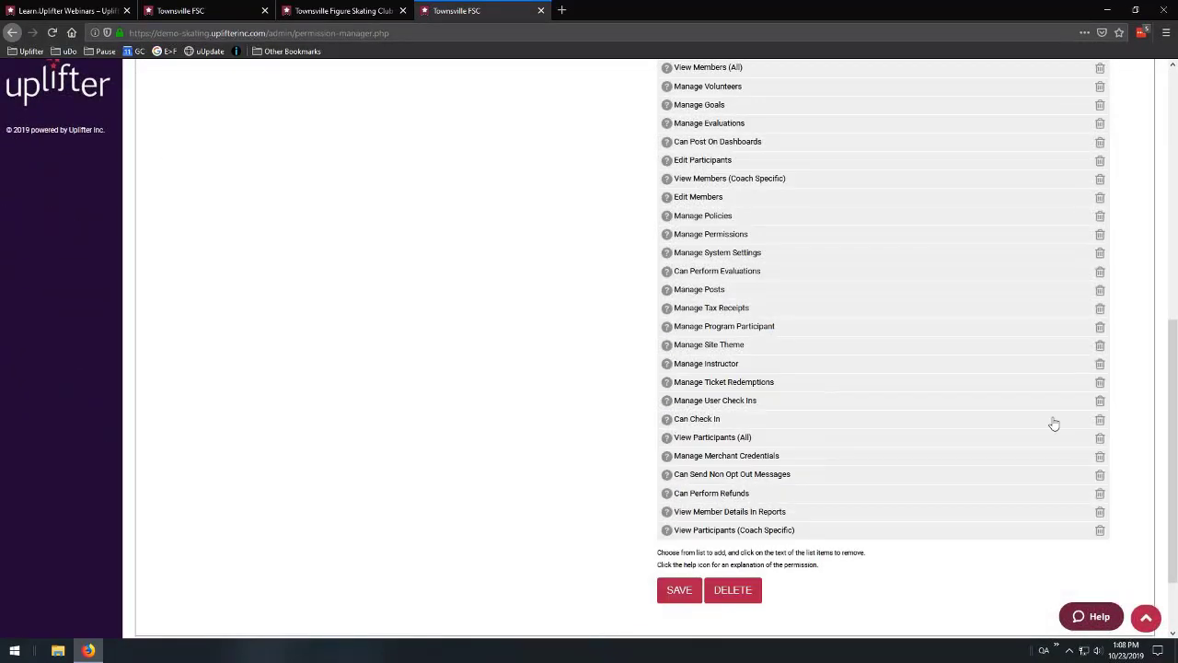
pyautogui.click(1100, 402)
pyautogui.click(1100, 365)
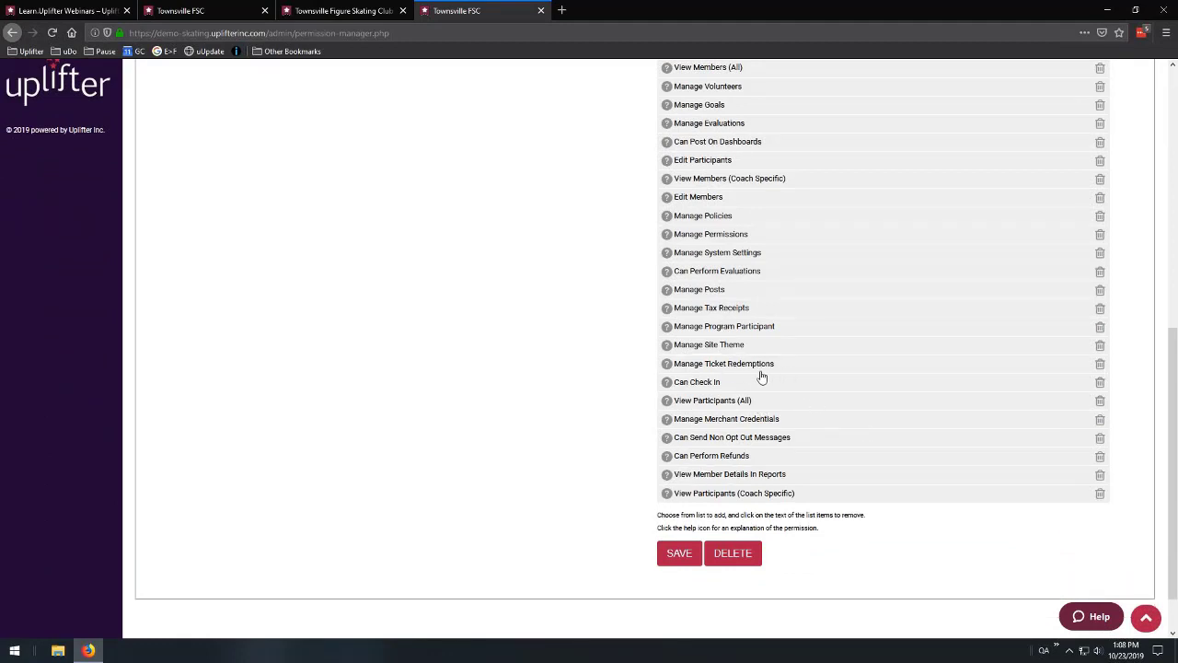
# Read the help explanations for Can Check In, View Participants (All), Manage Merchant Credentials and Can Send Non Opt Out Messages.
pyautogui.click(667, 383)
pyautogui.click(668, 400)
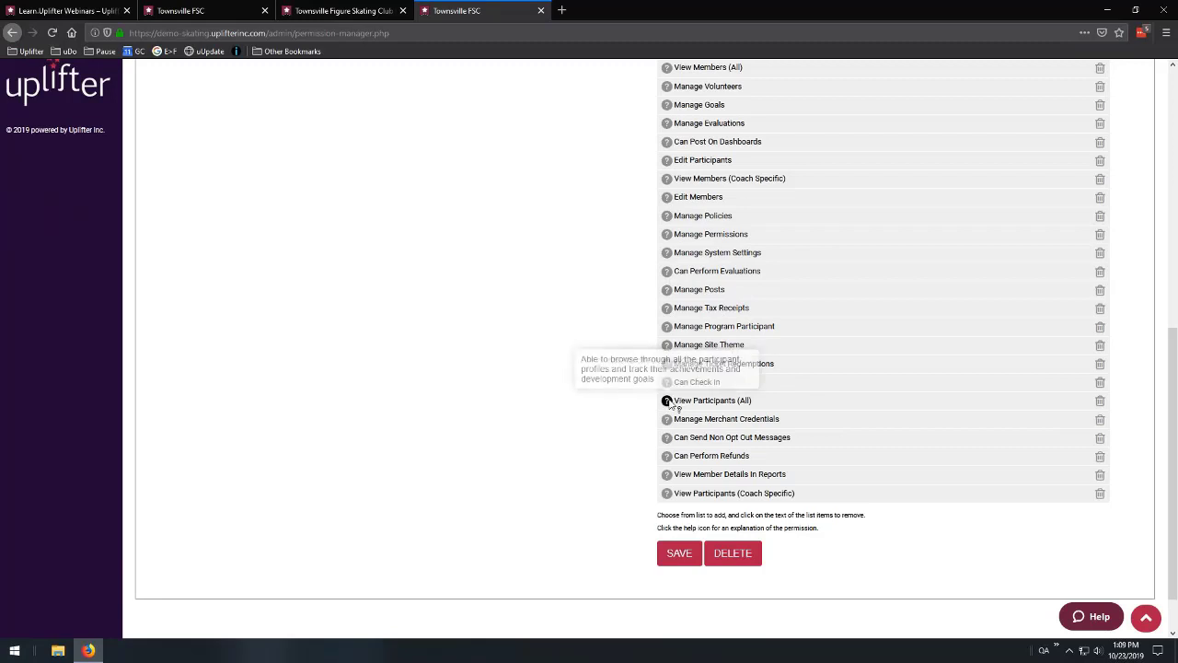
pyautogui.click(668, 420)
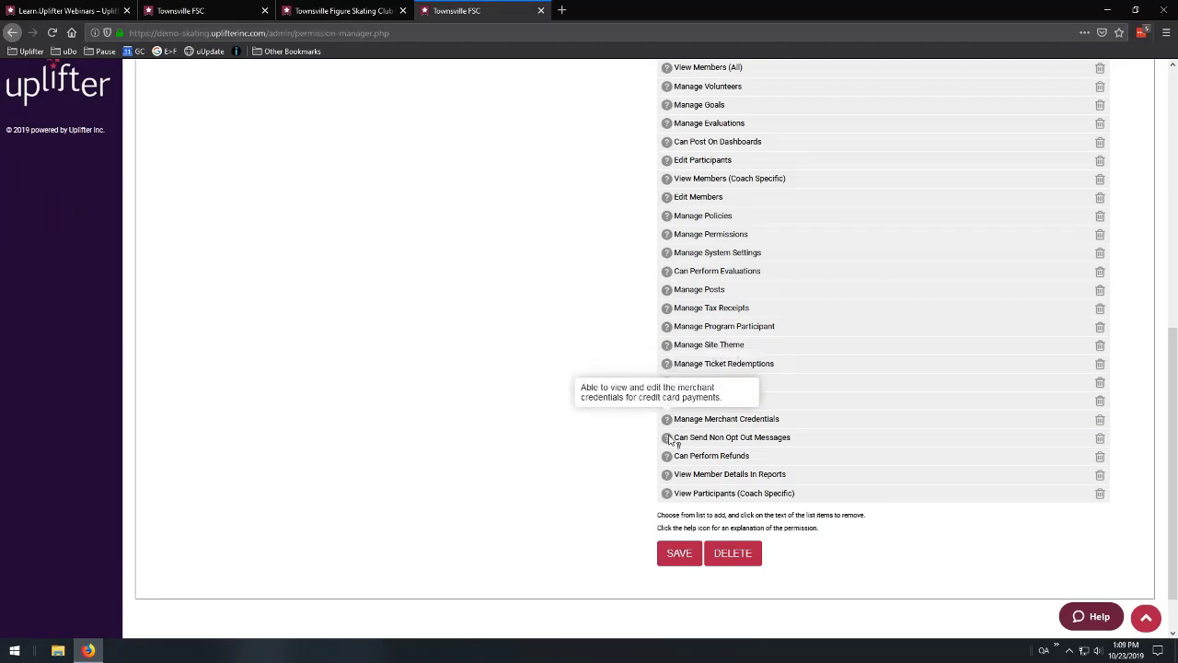
pyautogui.click(667, 438)
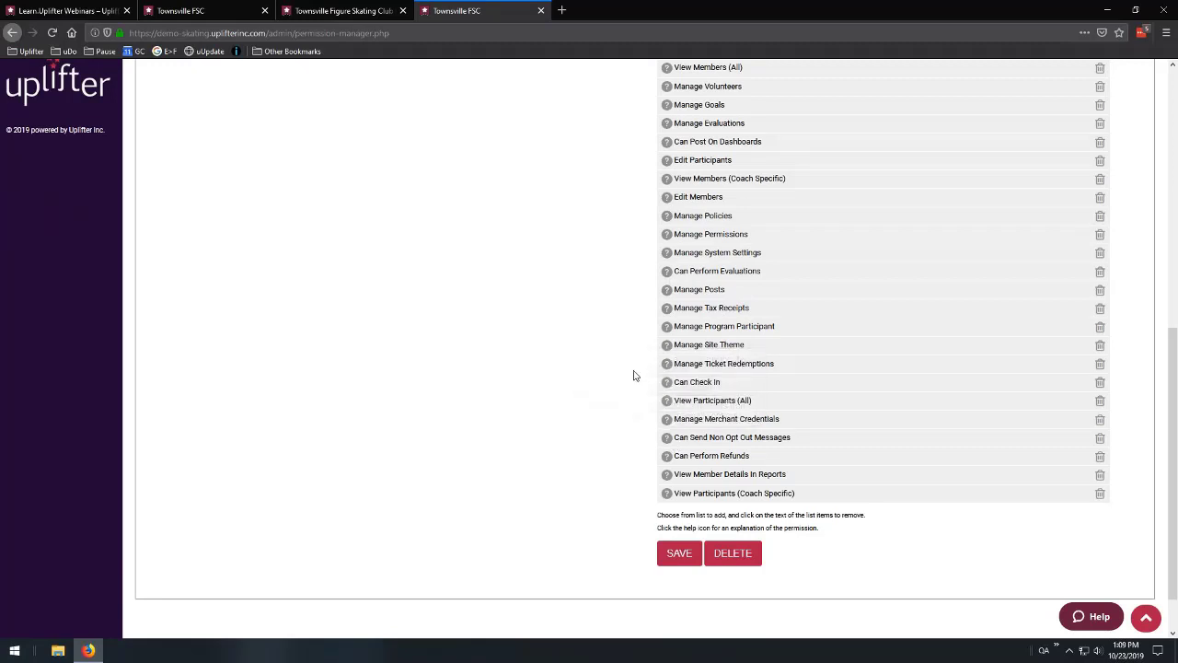
# Open the help article for Group Permissions, expand Permission Groups in its index and jump to the Example Groups section.
pyautogui.scroll(3, 633, 374)
pyautogui.scroll(5, 632, 373)
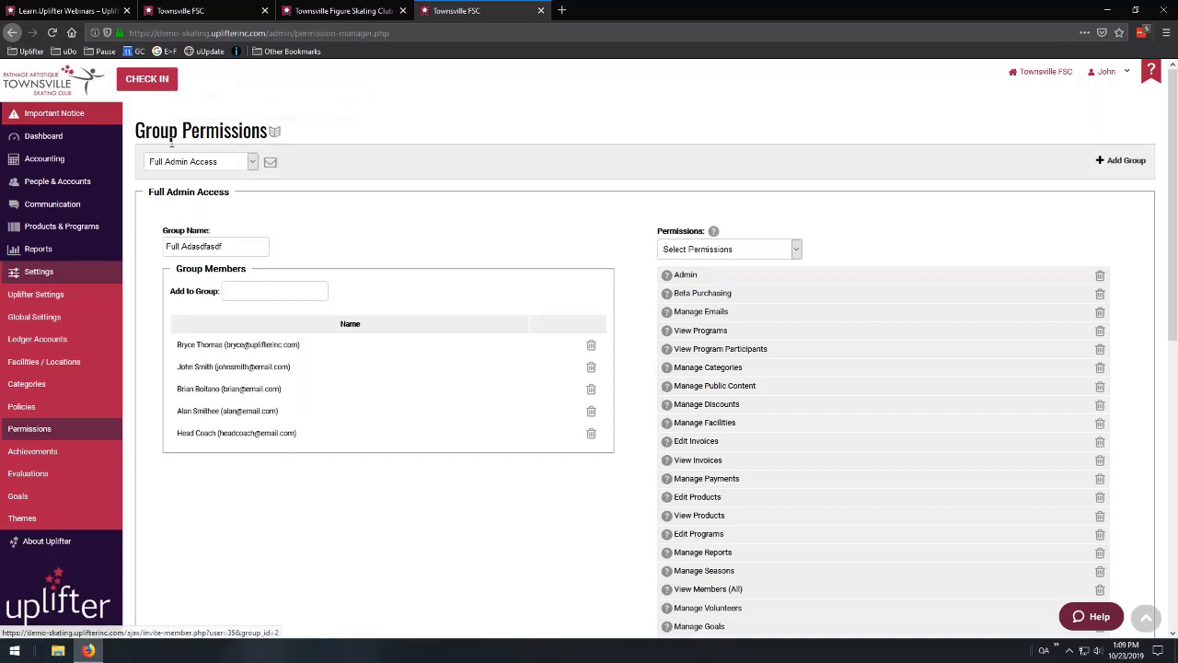
pyautogui.click(275, 132)
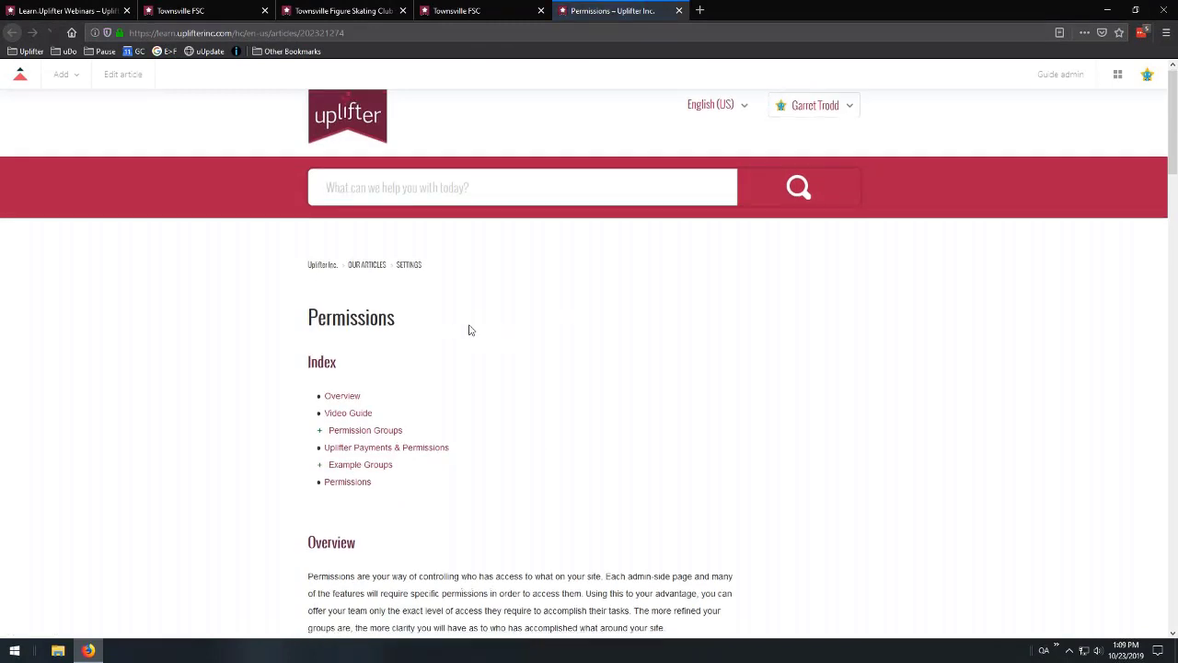
pyautogui.scroll(-2, 525, 396)
pyautogui.click(407, 334)
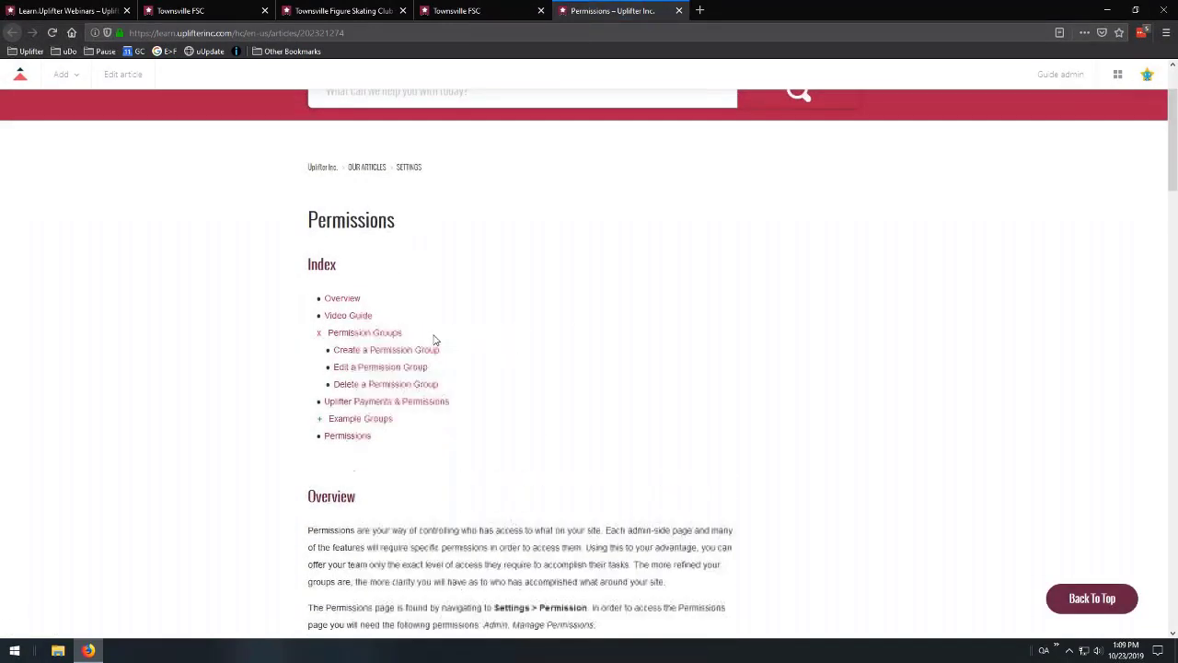
pyautogui.click(368, 419)
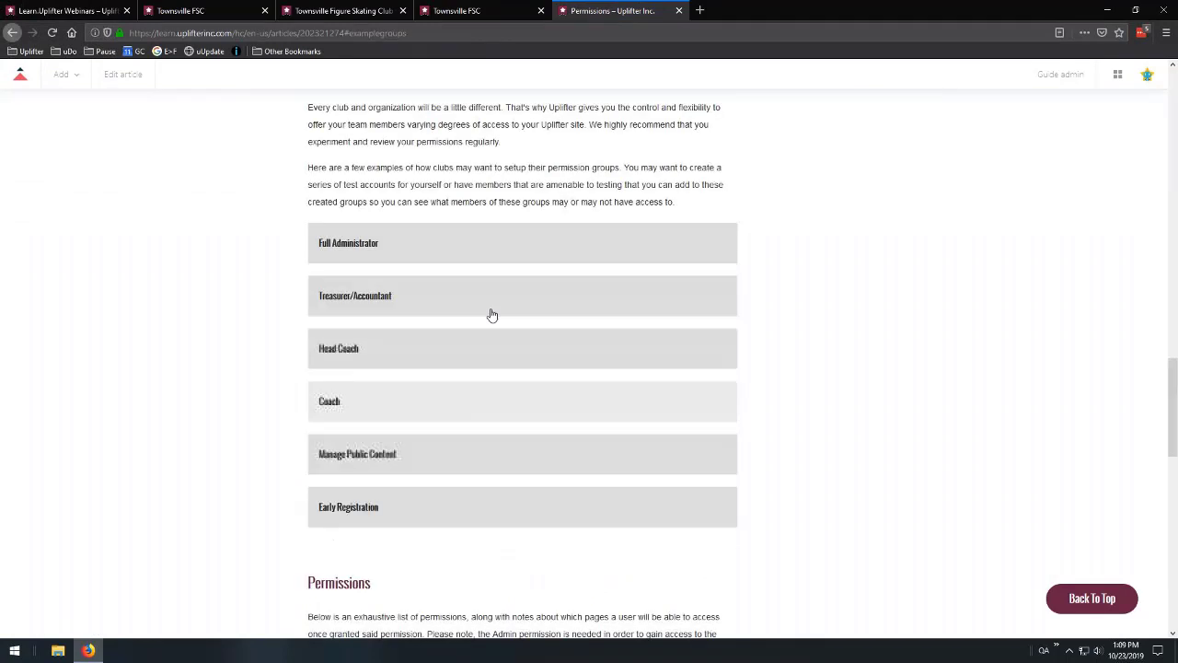
# Expand and collapse the Treasurer/Accountant and Head Coach example groups to view their suggested permissions.
pyautogui.click(473, 298)
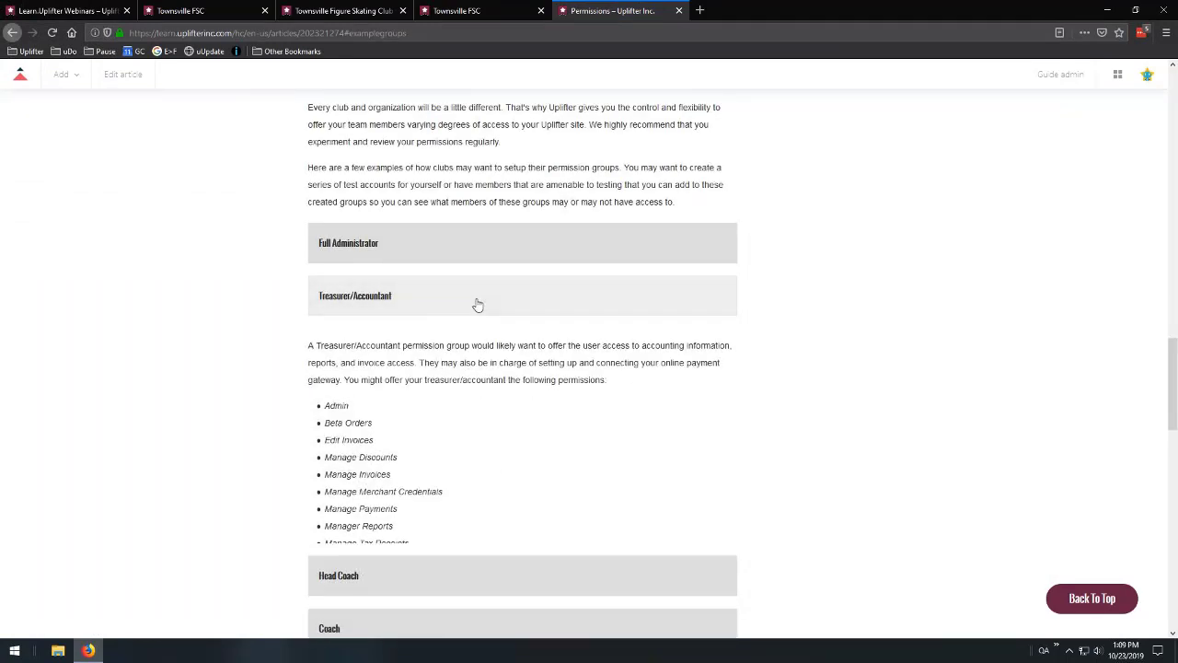
pyautogui.click(476, 305)
pyautogui.click(459, 355)
pyautogui.click(502, 361)
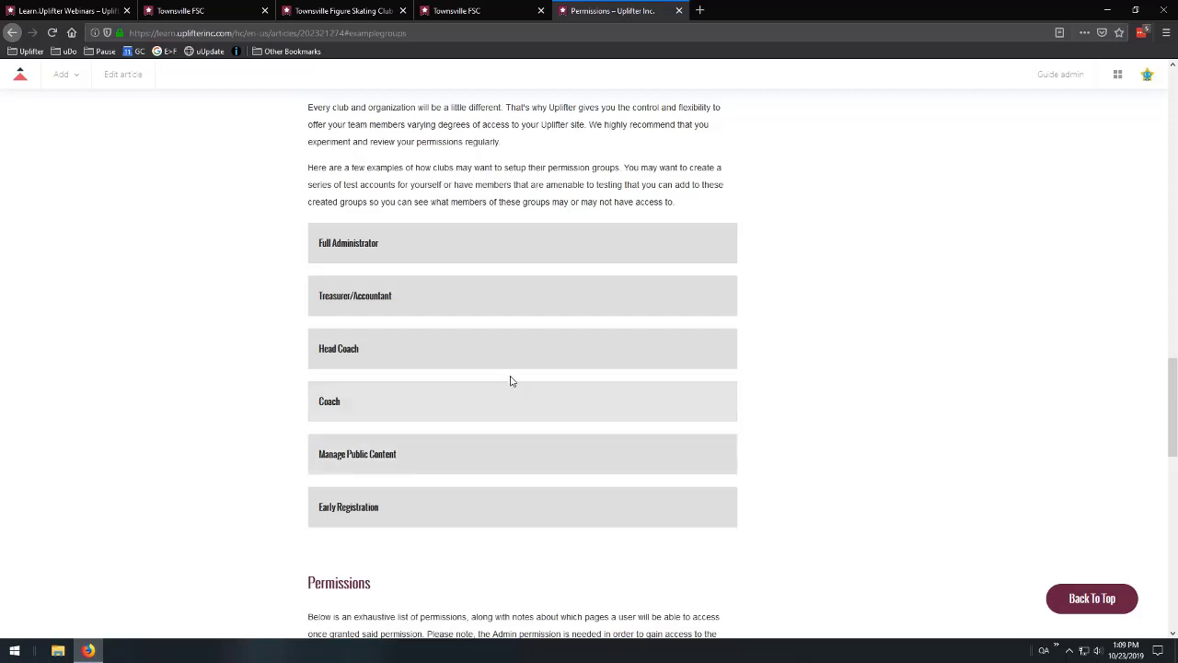
# Expand the article's Permissions List, review which pages each permission gives access to, and close the article.
pyautogui.scroll(-3, 507, 371)
pyautogui.scroll(-2, 589, 336)
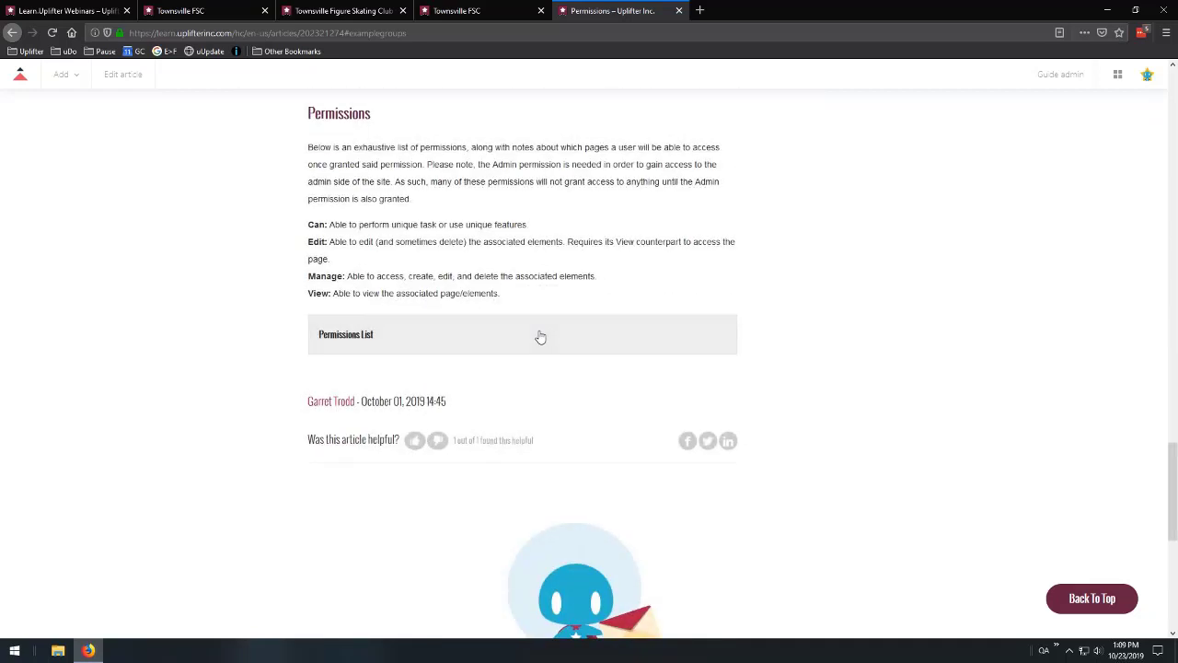
pyautogui.click(539, 334)
pyautogui.scroll(-1, 531, 346)
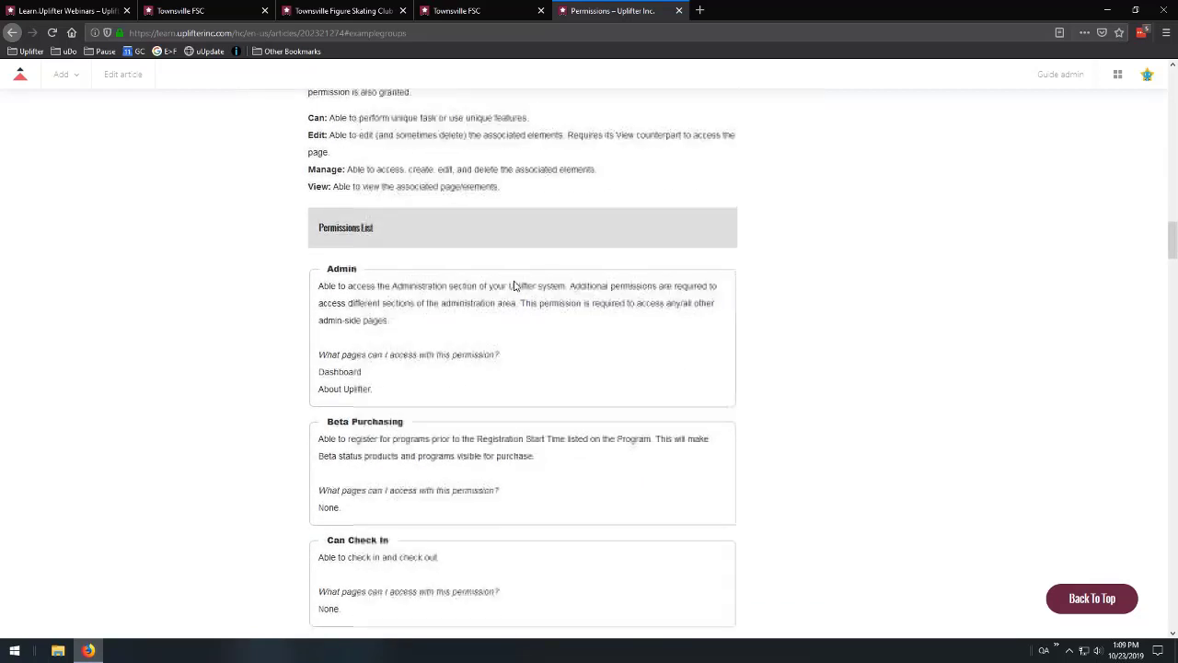
pyautogui.scroll(-1, 502, 294)
pyautogui.moveTo(503, 310); pyautogui.dragTo(322, 306)
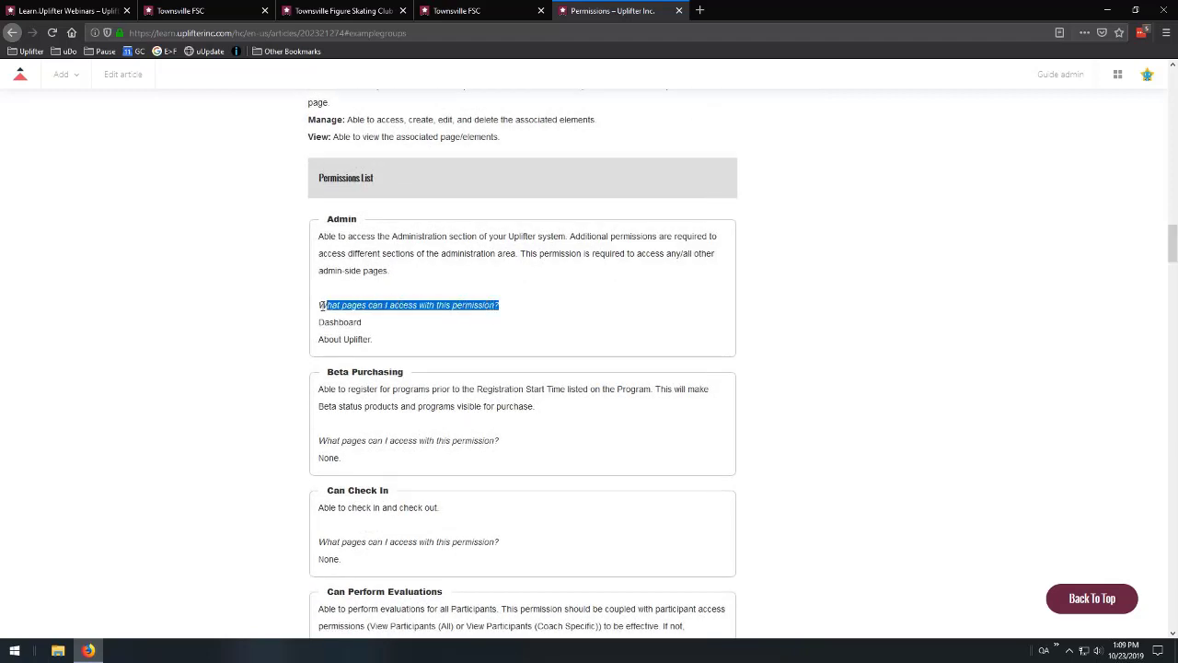
pyautogui.click(386, 335)
pyautogui.scroll(-5, 470, 322)
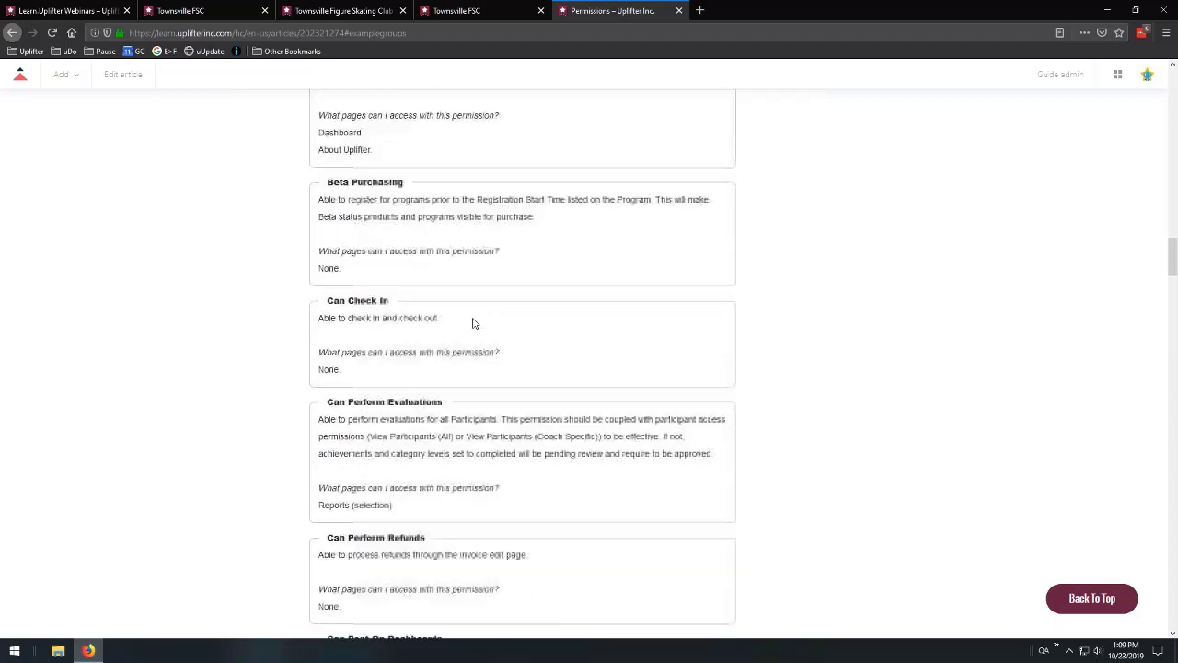
pyautogui.scroll(-5, 482, 379)
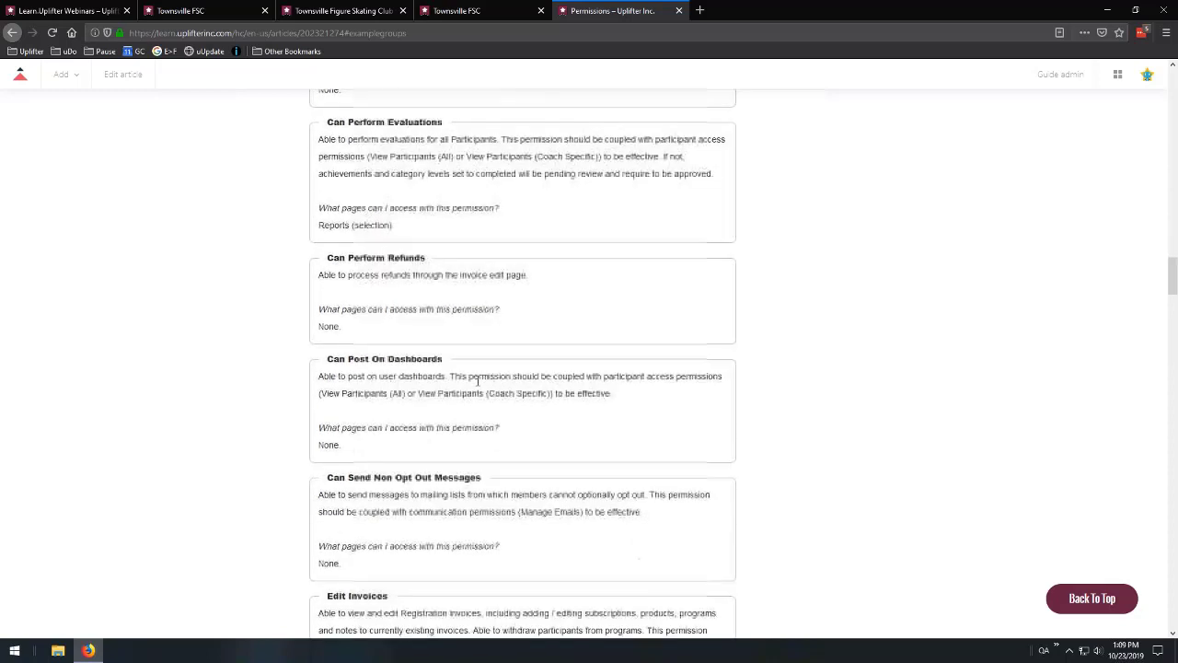
pyautogui.click(679, 10)
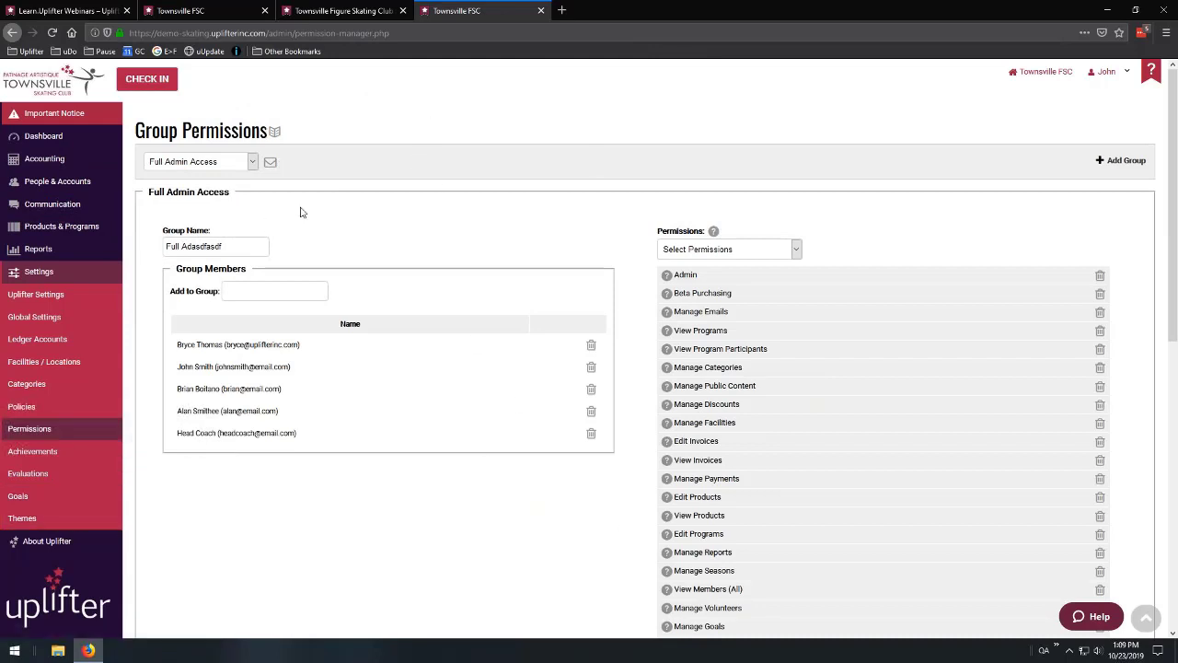
# Open Member Accounts in a new tab, check the first listed member's permission groups, and close that tab.
pyautogui.scroll(-8, 641, 322)
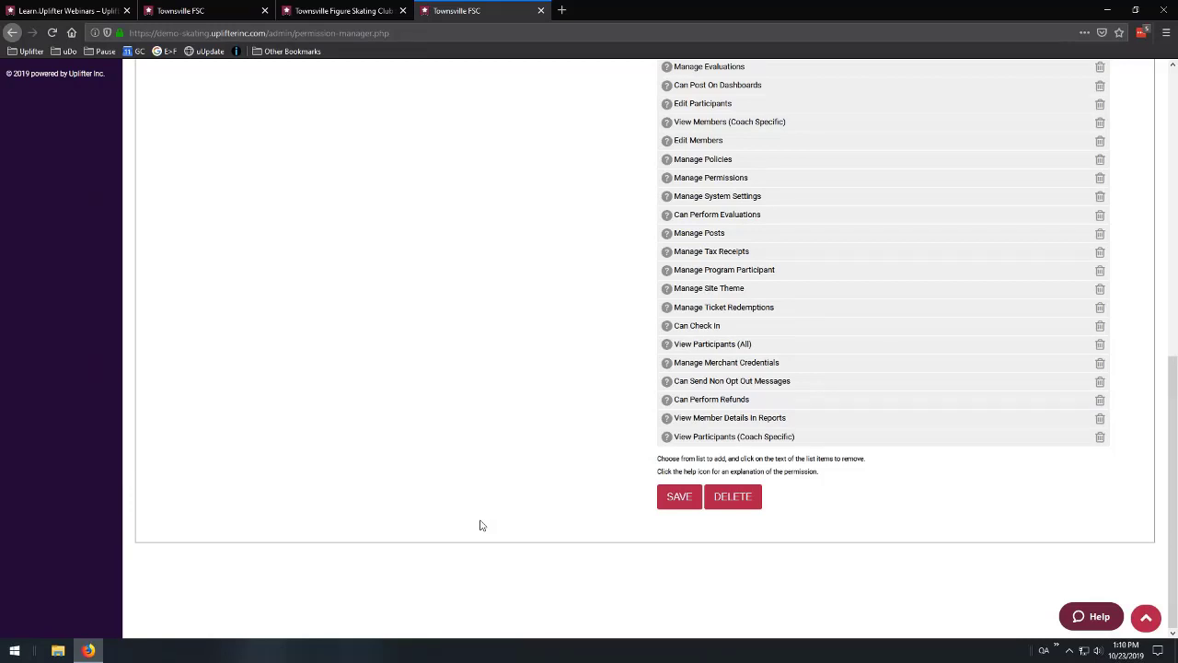
pyautogui.scroll(10, 429, 365)
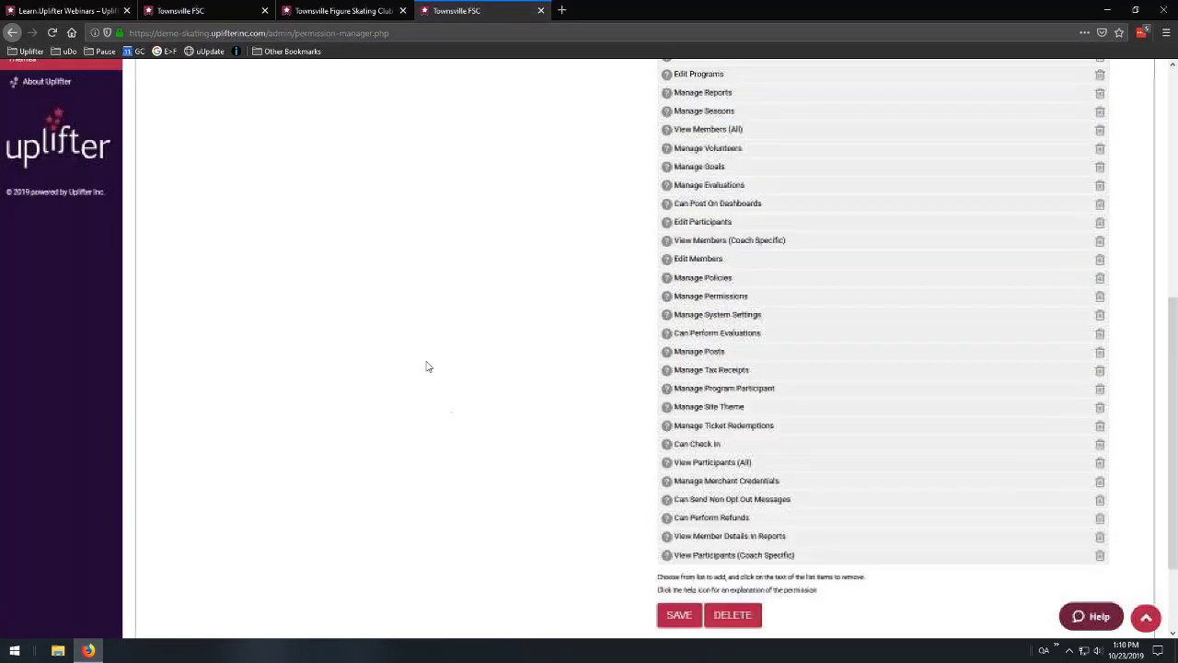
pyautogui.moveTo(73, 180)
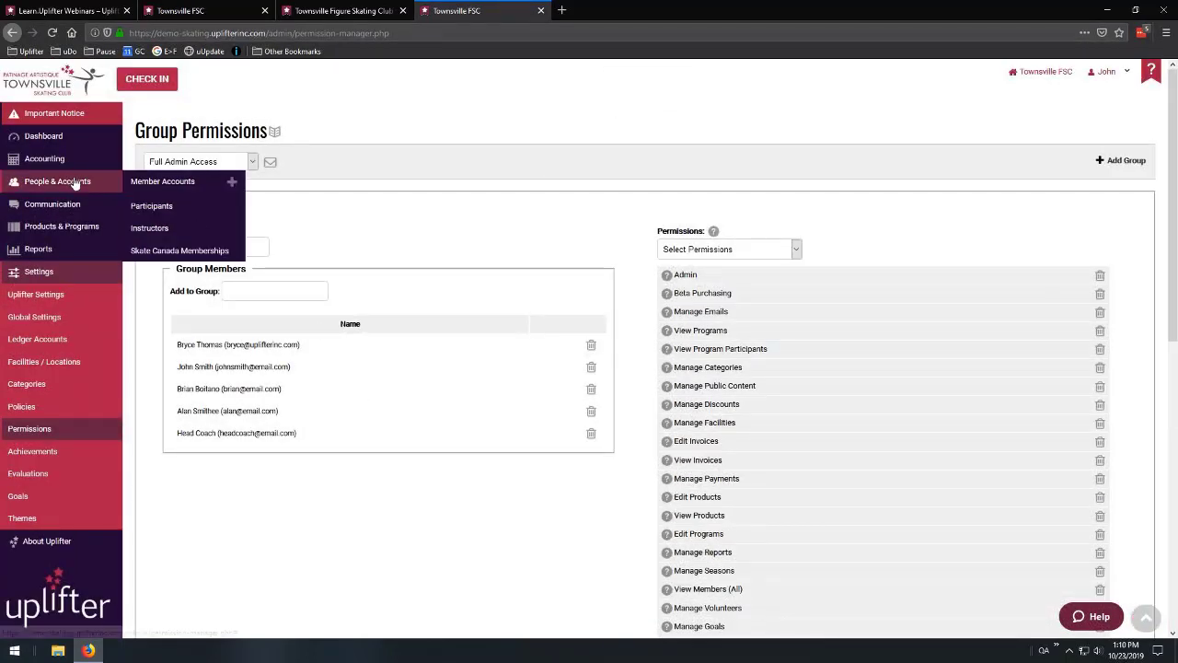
pyautogui.middleClick(154, 182)
pyautogui.click(602, 10)
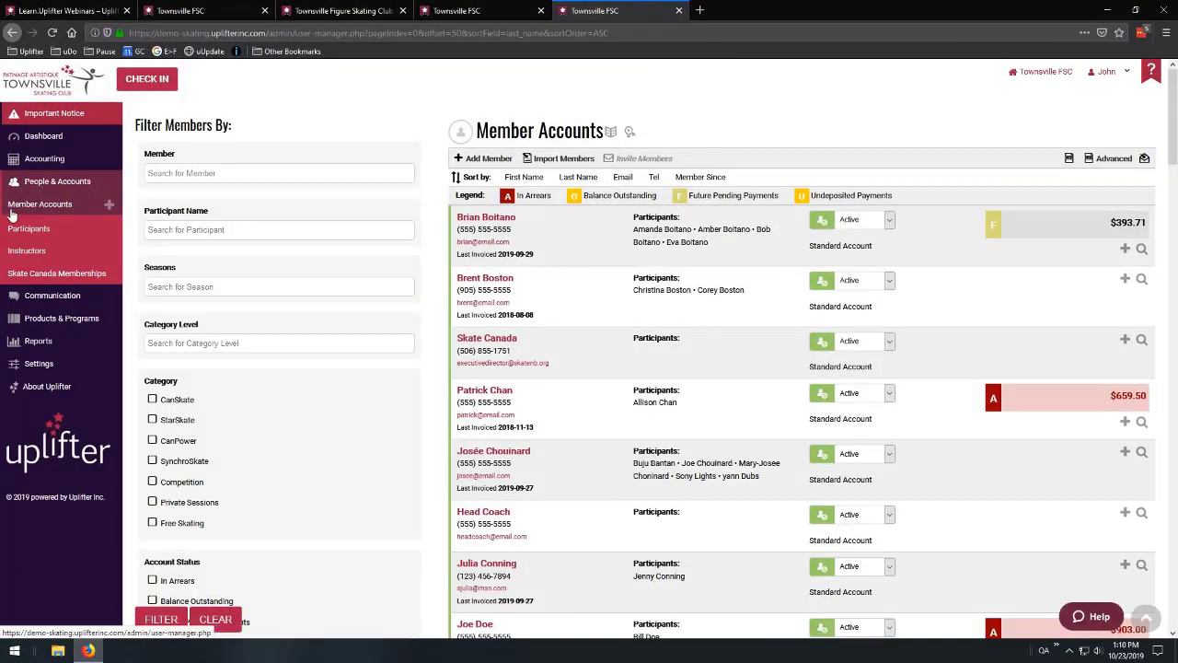
pyautogui.click(483, 223)
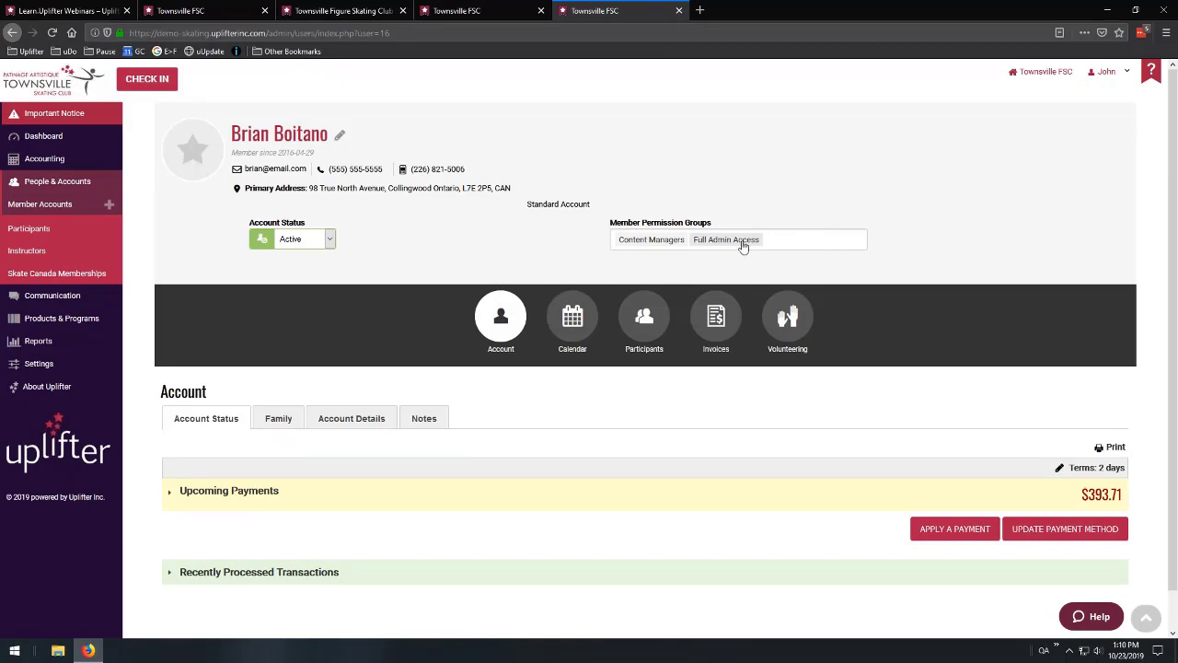
pyautogui.click(678, 10)
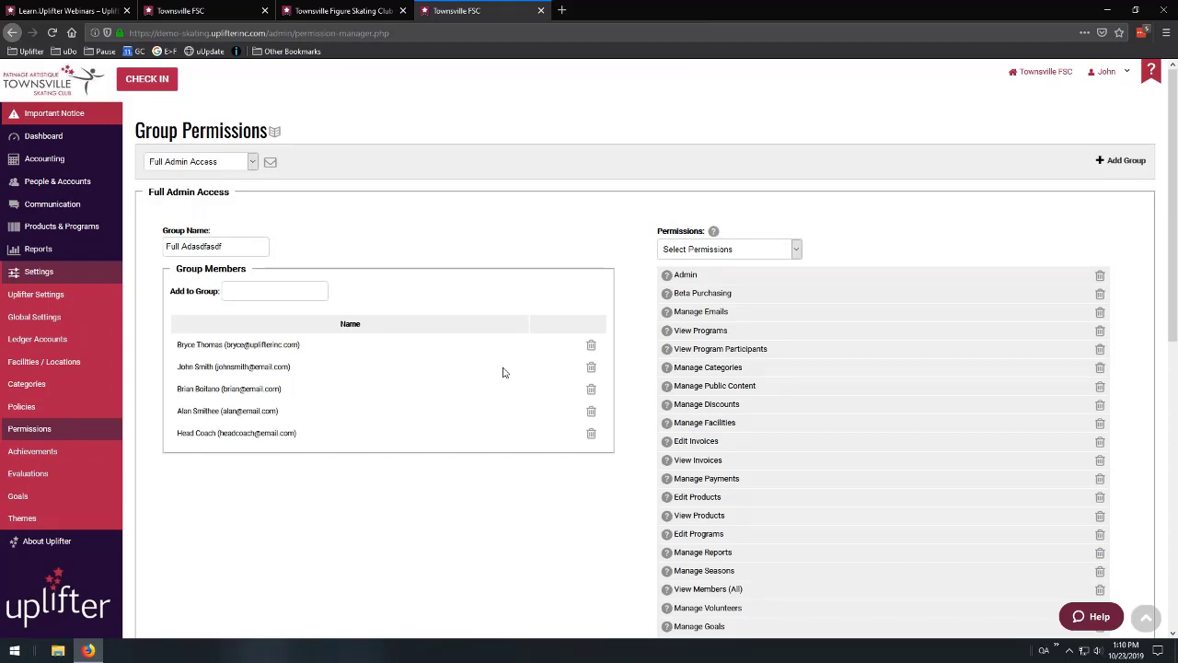
# Go to the Programs page and open the Categories and Seasons pages in separate new tabs.
pyautogui.moveTo(35, 234)
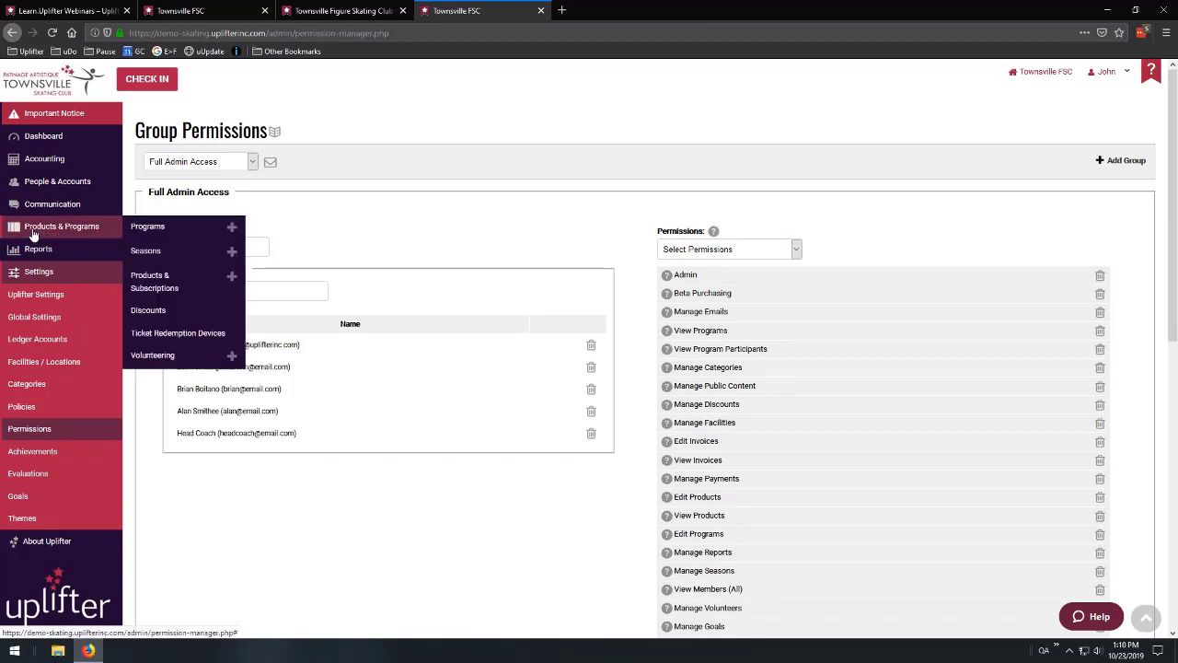
pyautogui.click(149, 232)
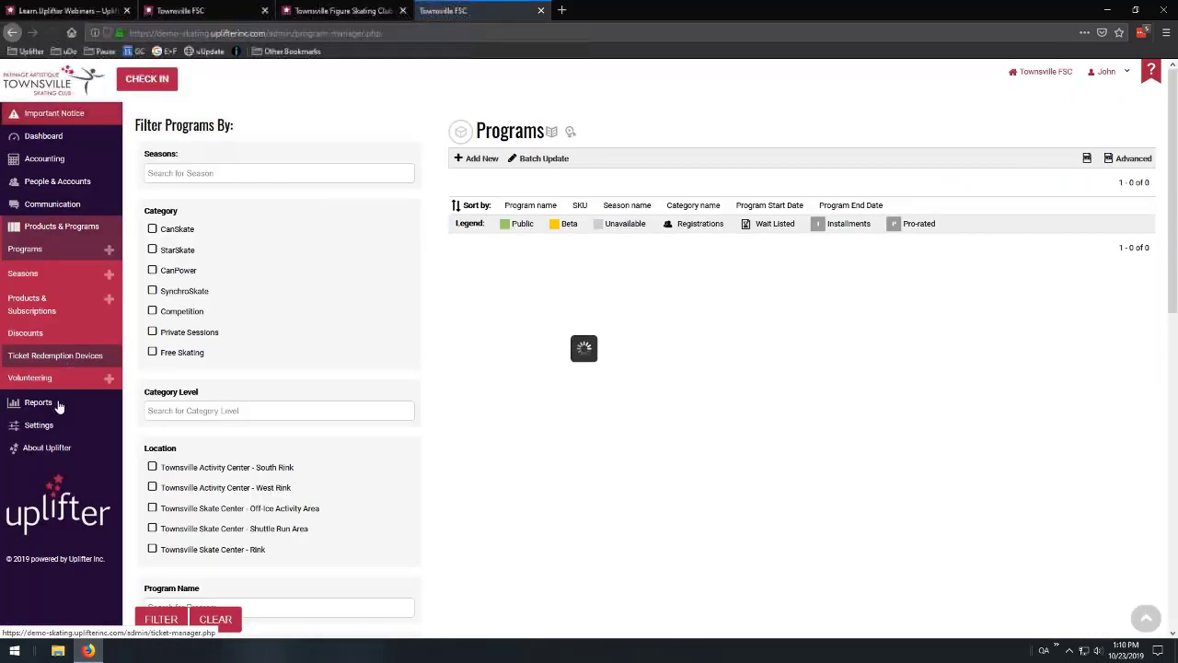
pyautogui.moveTo(36, 429)
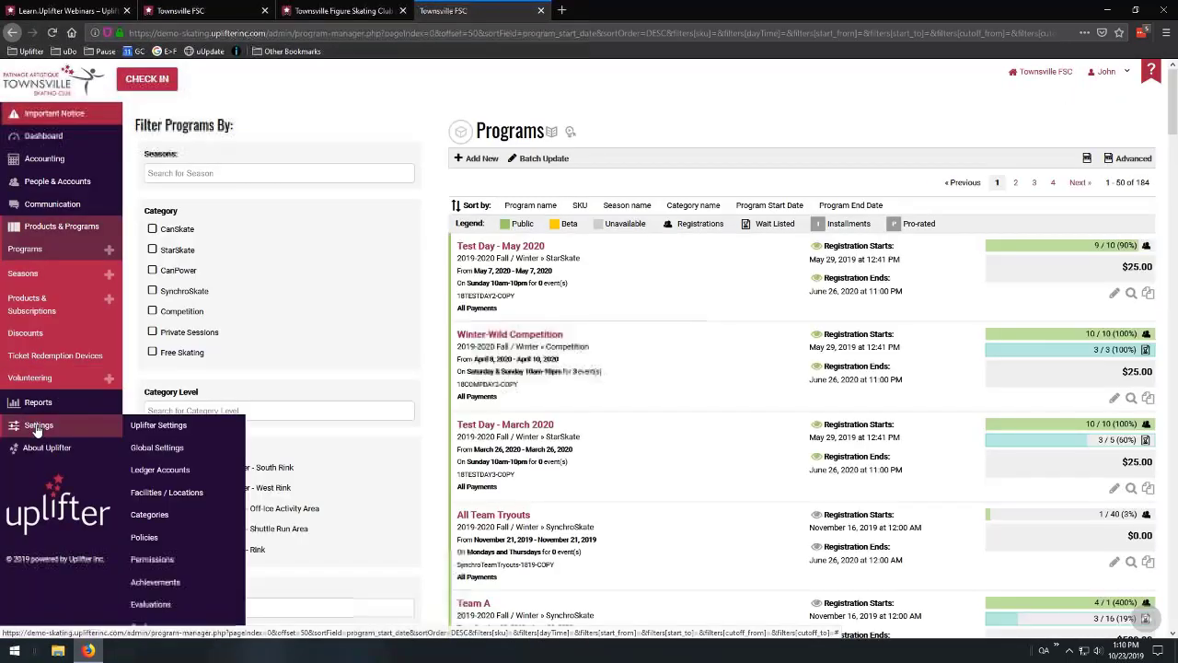
pyautogui.middleClick(152, 515)
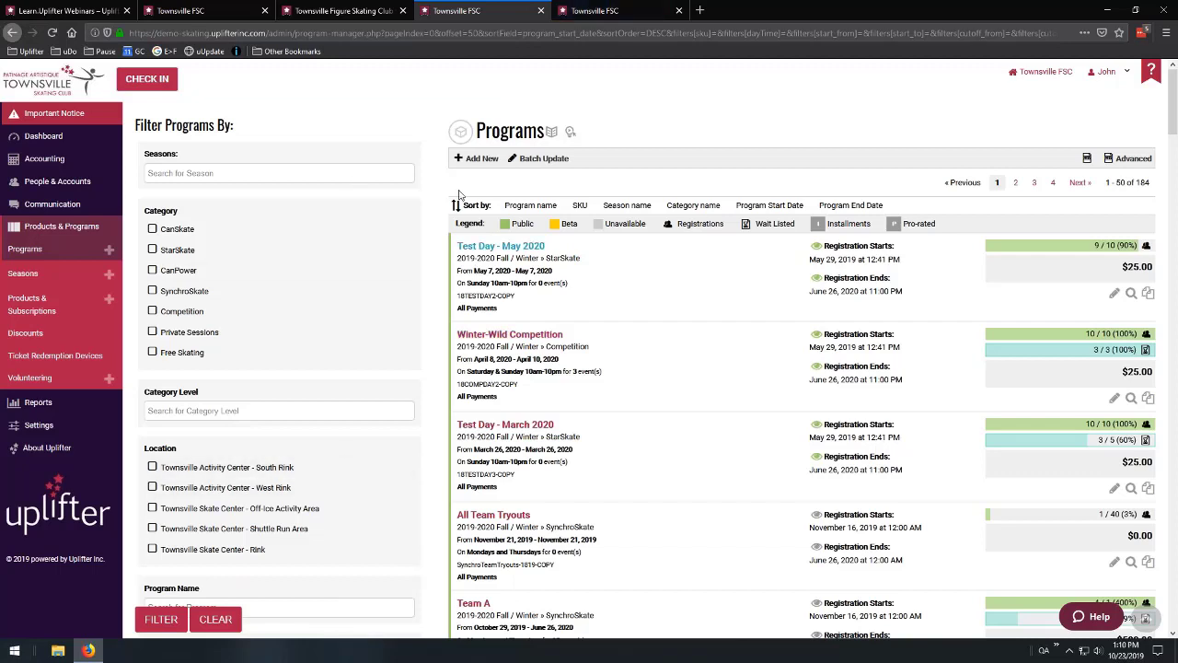
pyautogui.moveTo(58, 431)
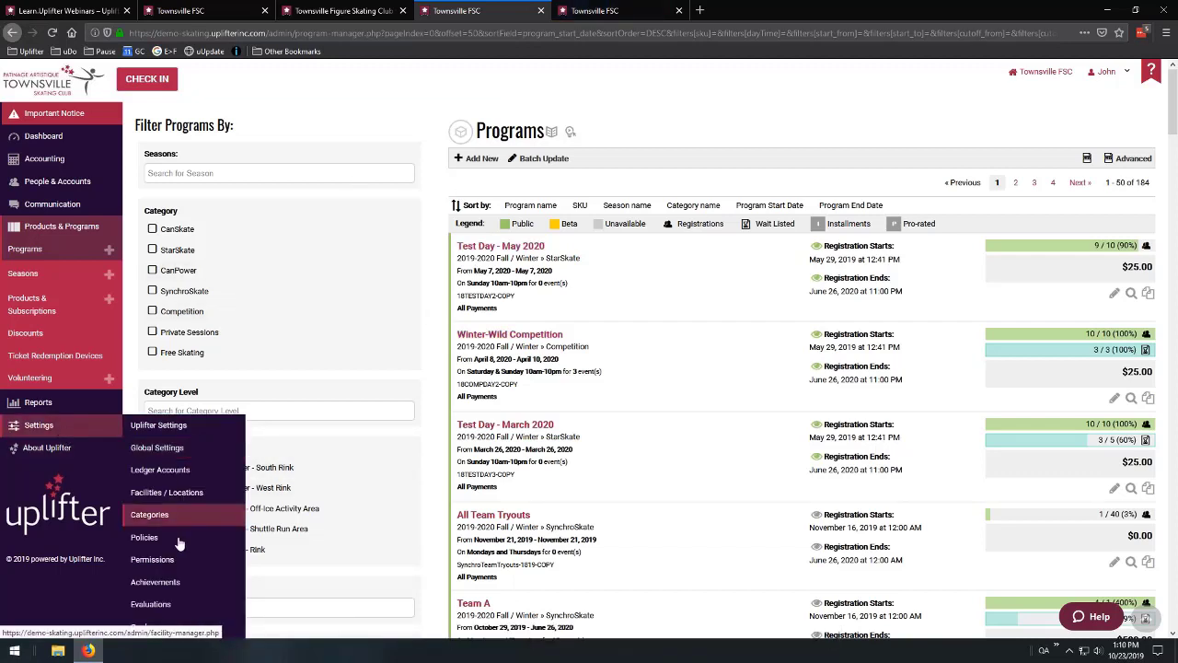
pyautogui.middleClick(53, 276)
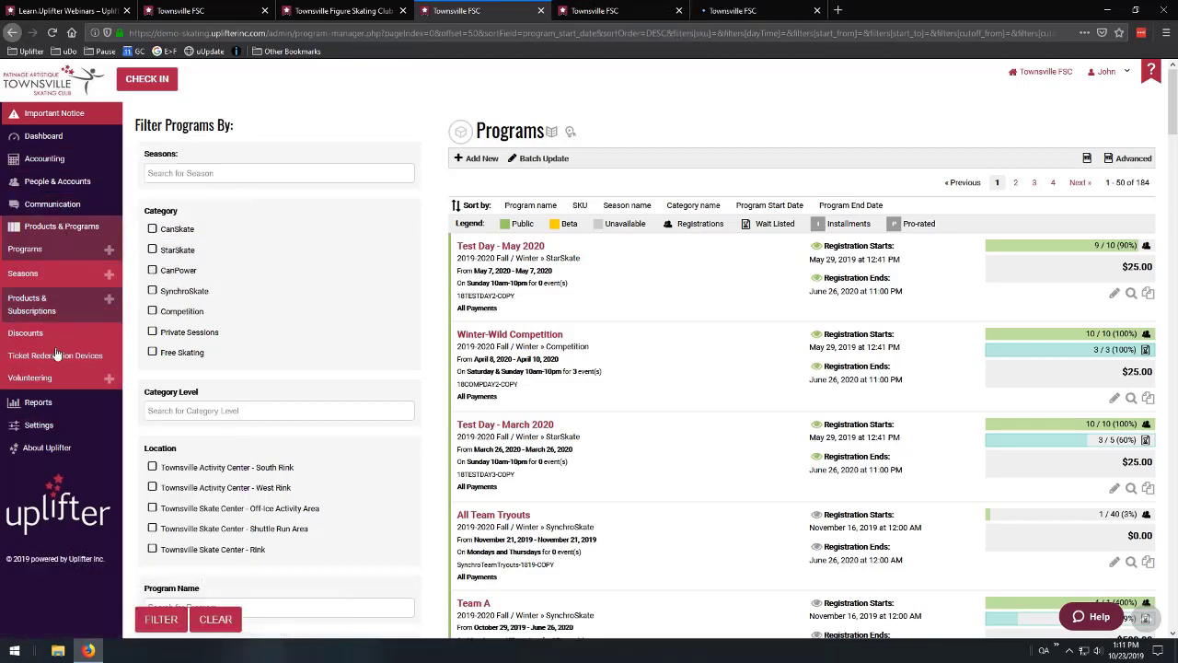
# Look through the programs list and highlight the SKU of the Winter-Wild Competition program.
pyautogui.moveTo(76, 191)
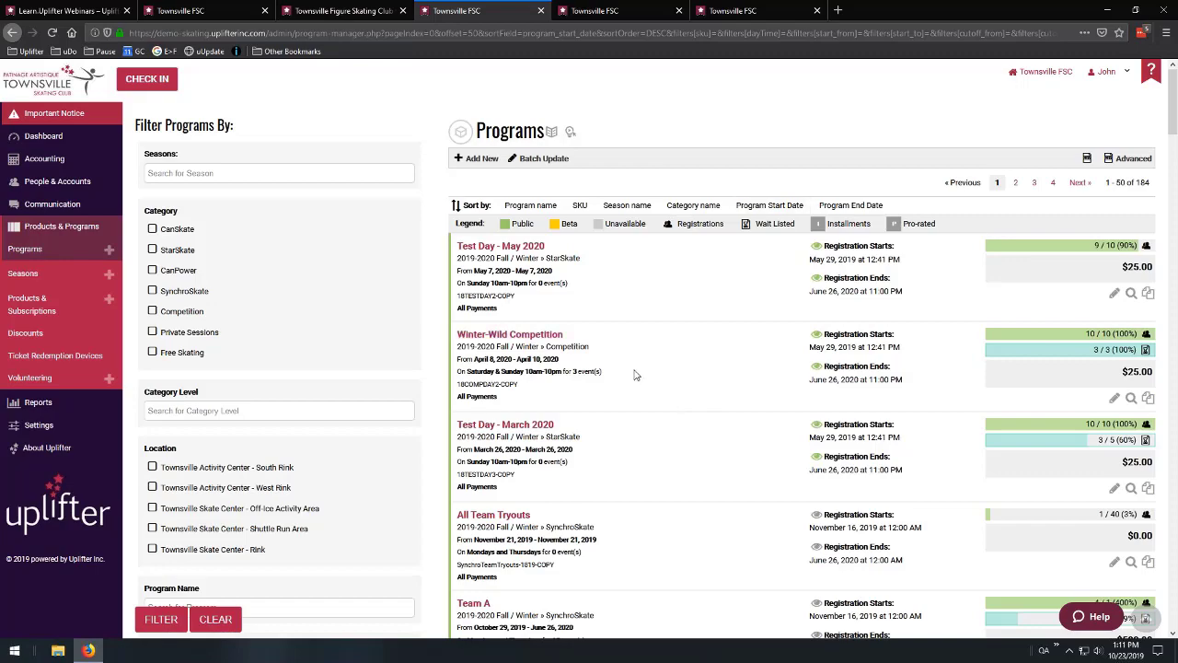
pyautogui.scroll(-1, 565, 206)
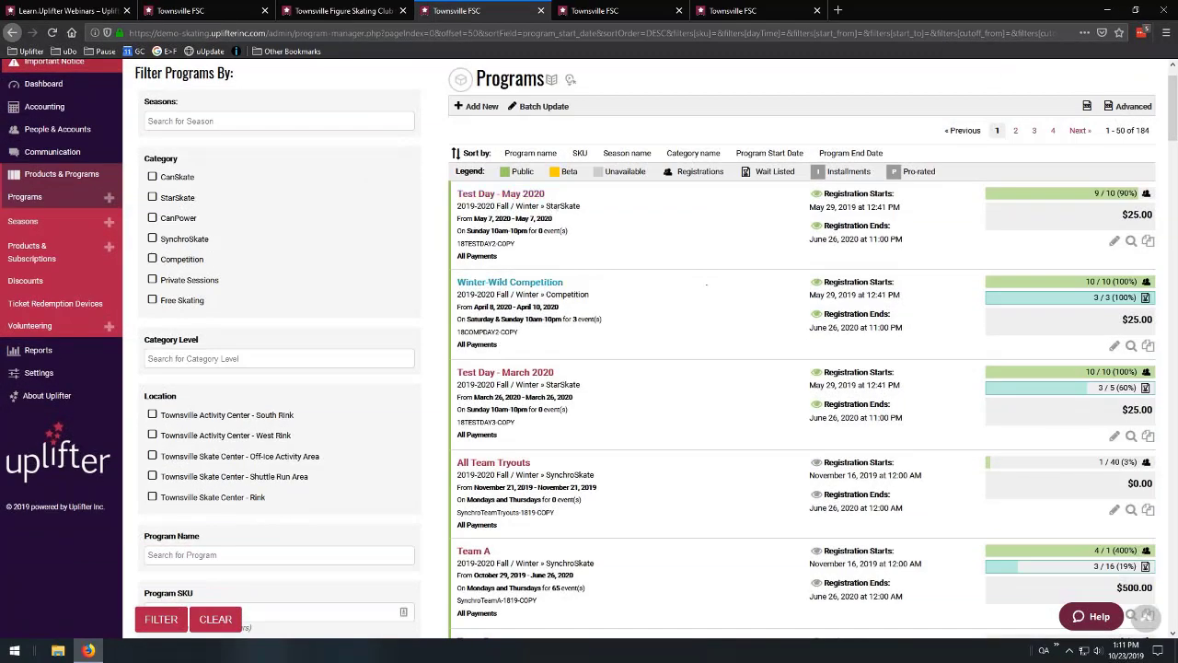
pyautogui.scroll(-1, 598, 361)
pyautogui.scroll(-3, 597, 361)
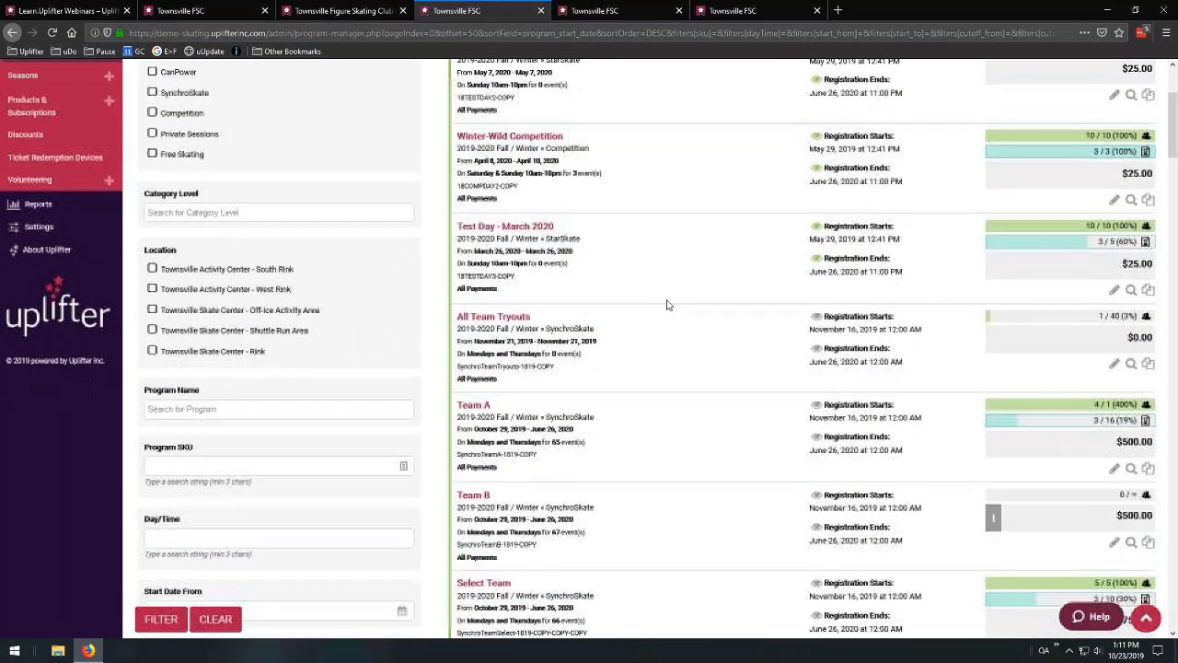
pyautogui.scroll(4, 860, 471)
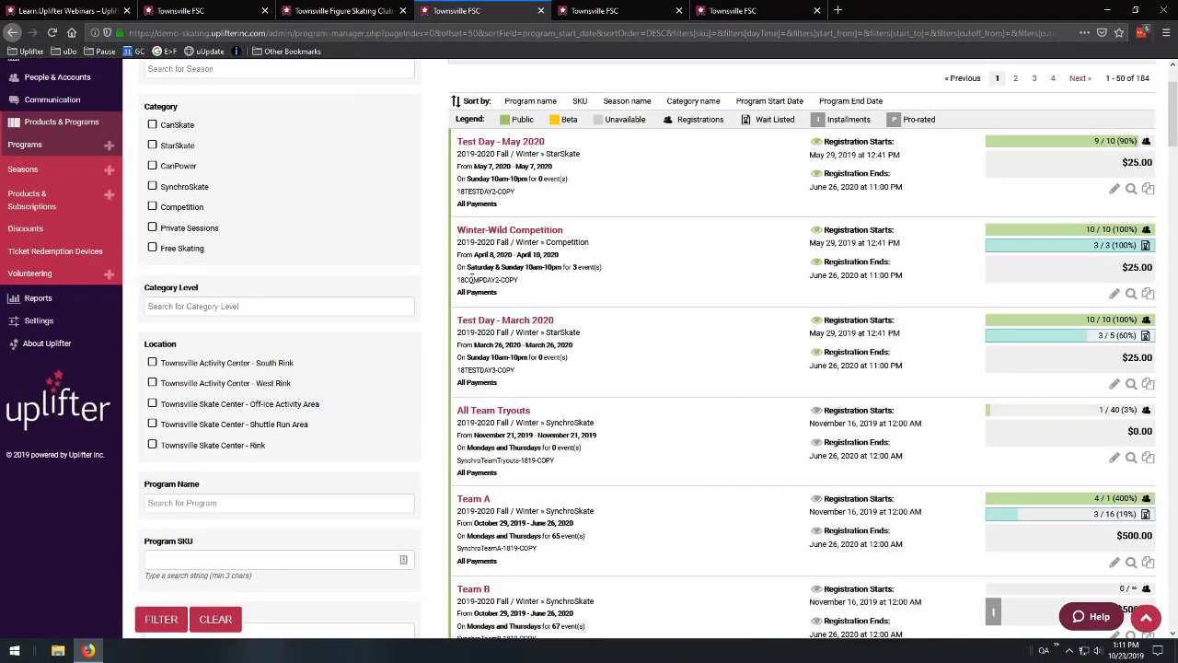
pyautogui.moveTo(460, 280); pyautogui.dragTo(518, 280)
pyautogui.scroll(2, 697, 381)
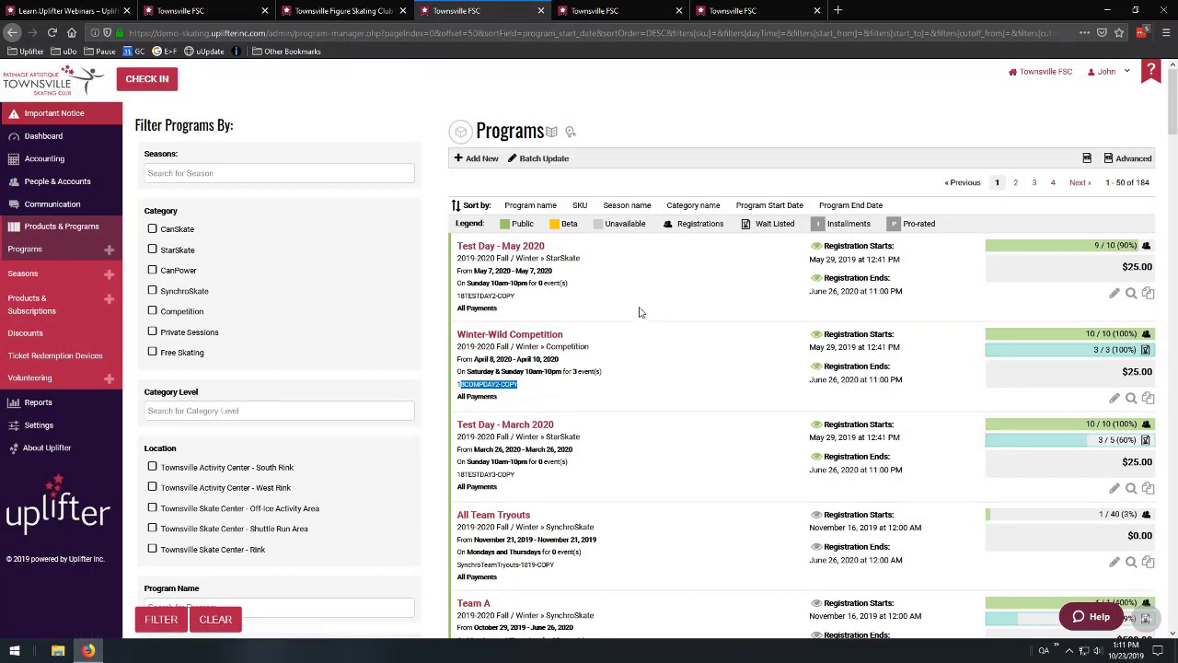
pyautogui.moveTo(71, 429)
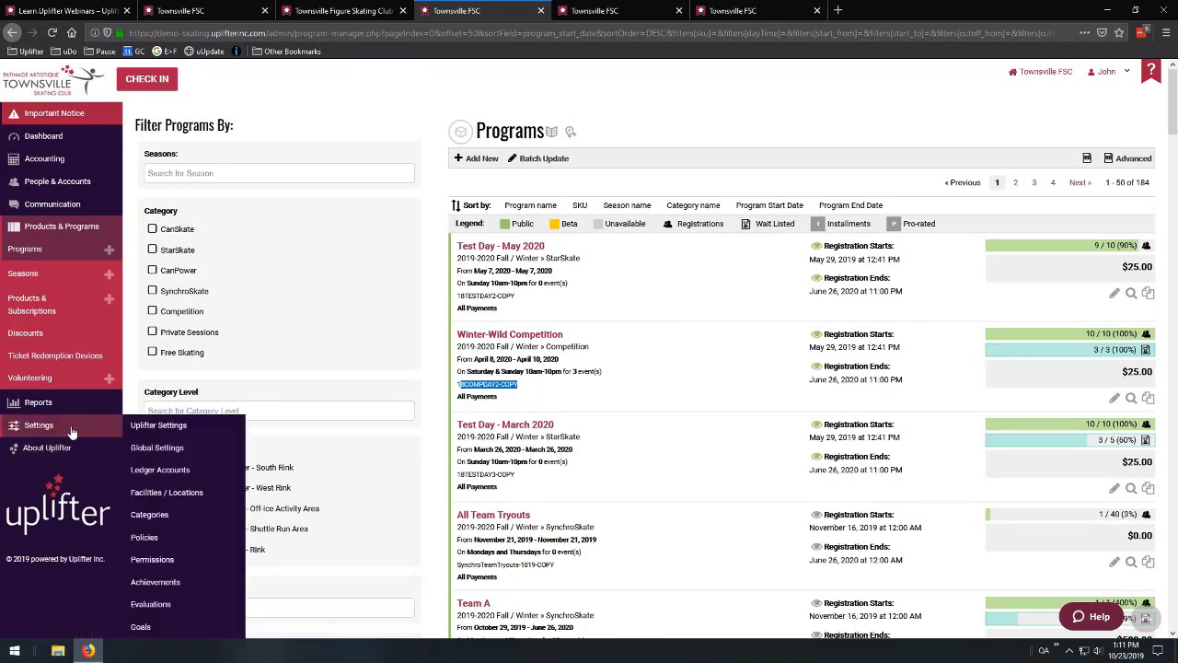
# Open the Facilities / Locations page in a new tab, view it, and return to the Programs page.
pyautogui.middleClick(189, 490)
pyautogui.click(760, 12)
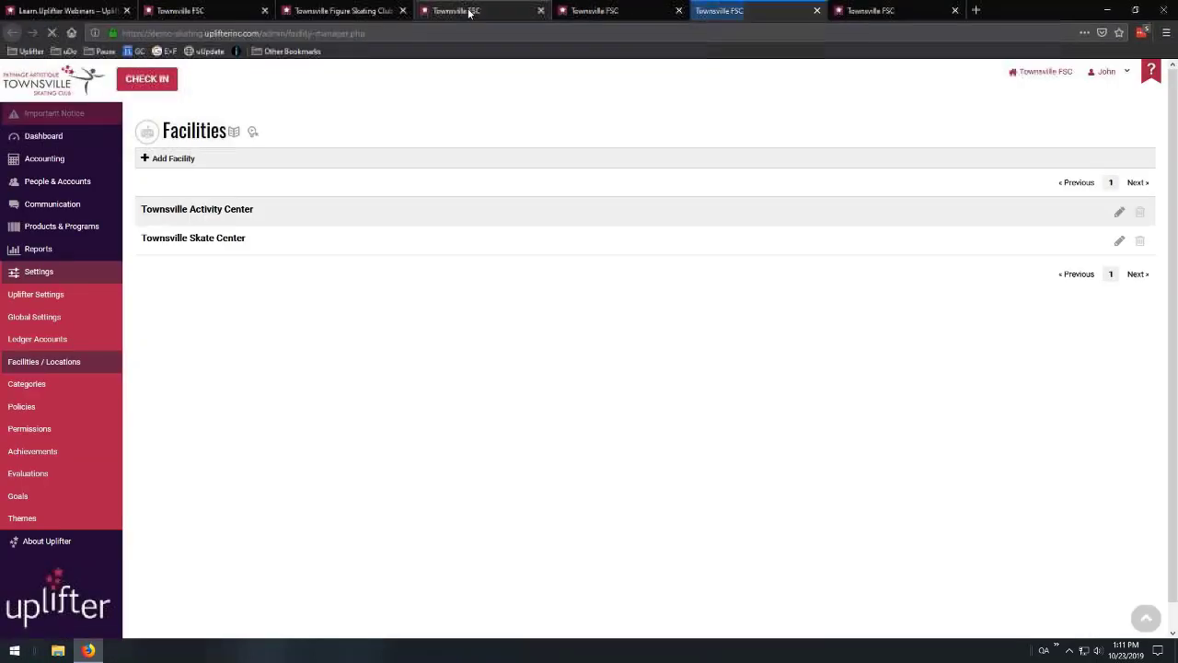
pyautogui.click(469, 11)
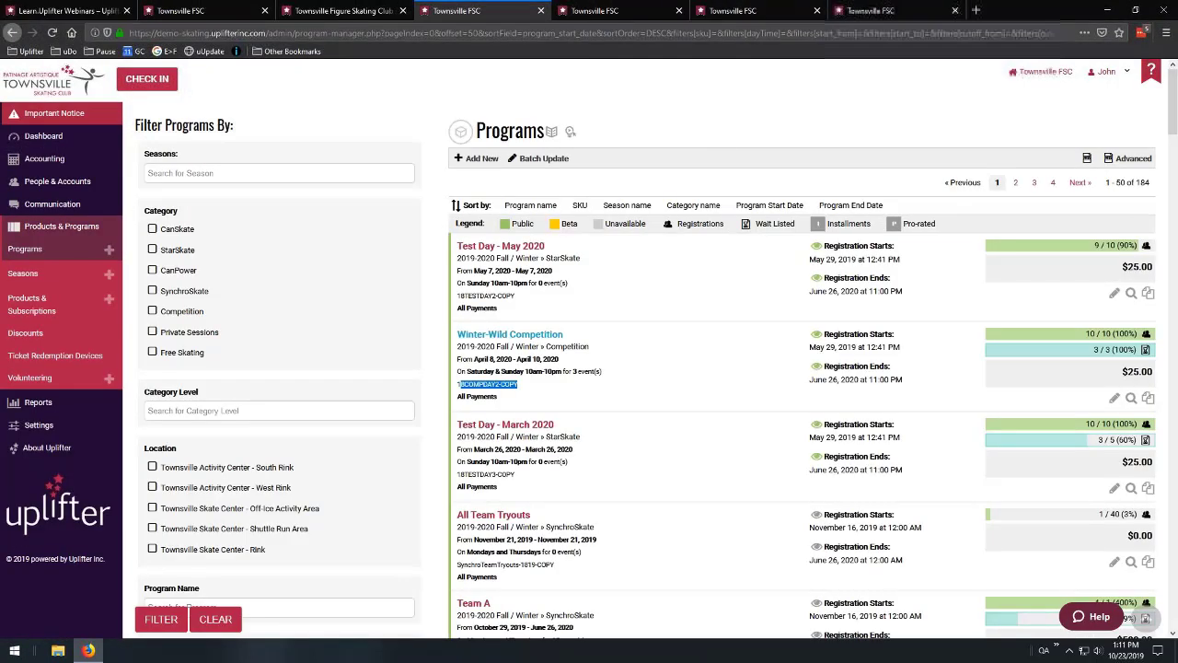
# Start a new program and check the French and English versions of its Program Name and Description fields.
pyautogui.click(479, 162)
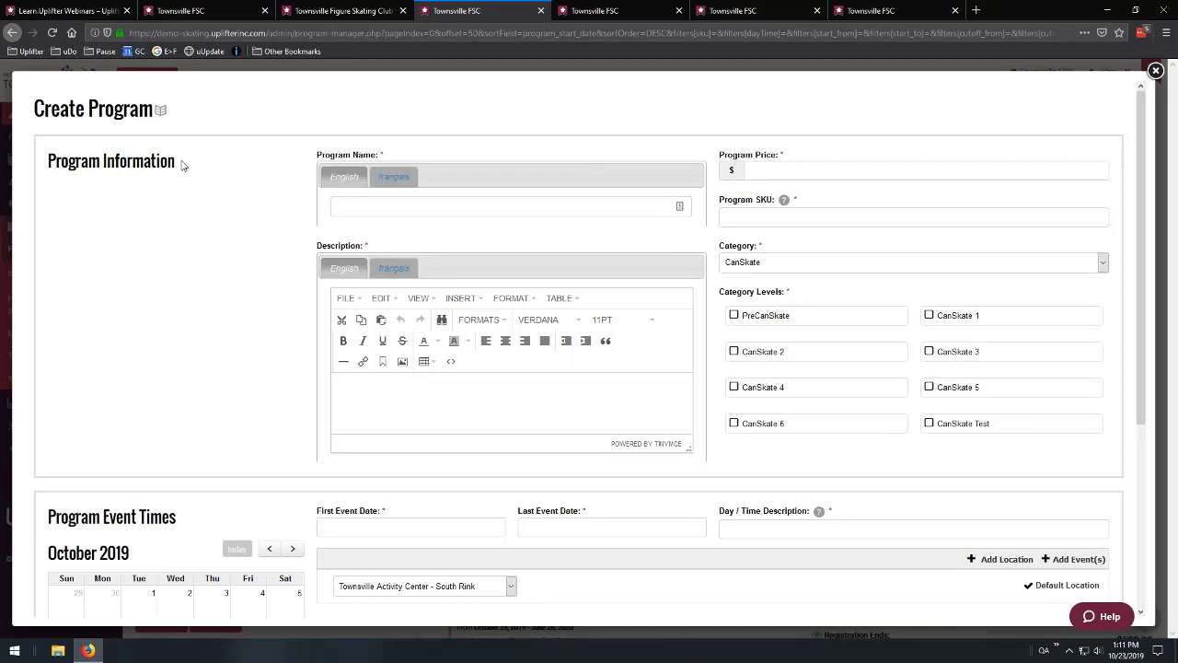
pyautogui.moveTo(184, 168); pyautogui.dragTo(48, 166)
pyautogui.click(207, 181)
pyautogui.click(383, 181)
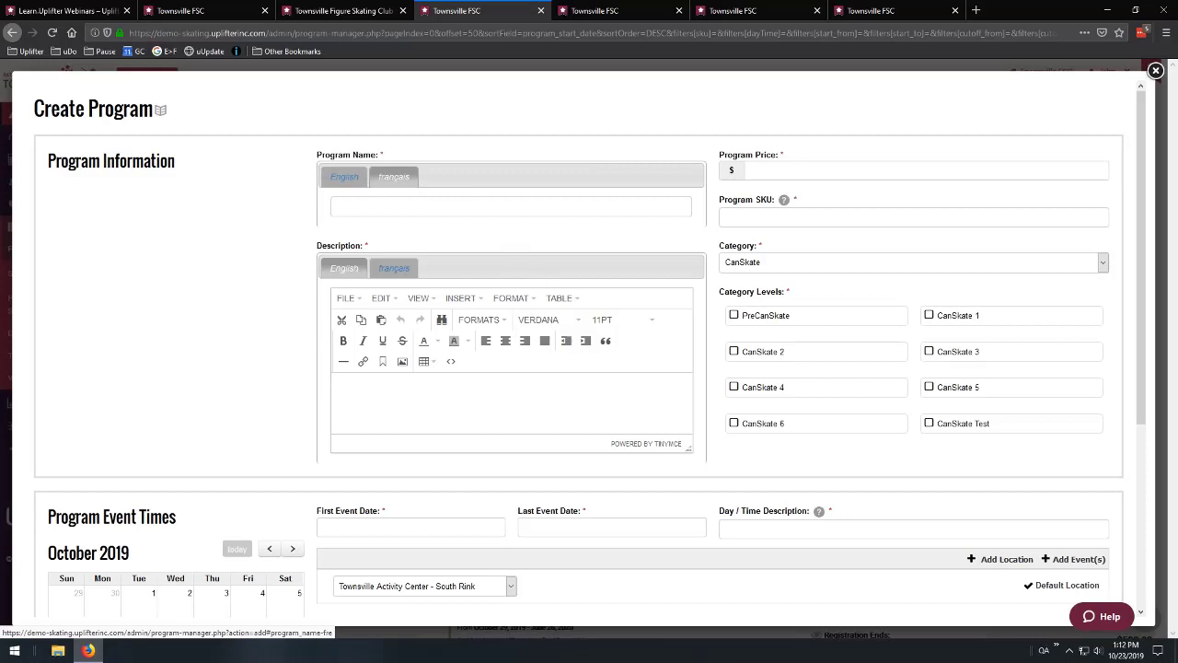
pyautogui.click(395, 269)
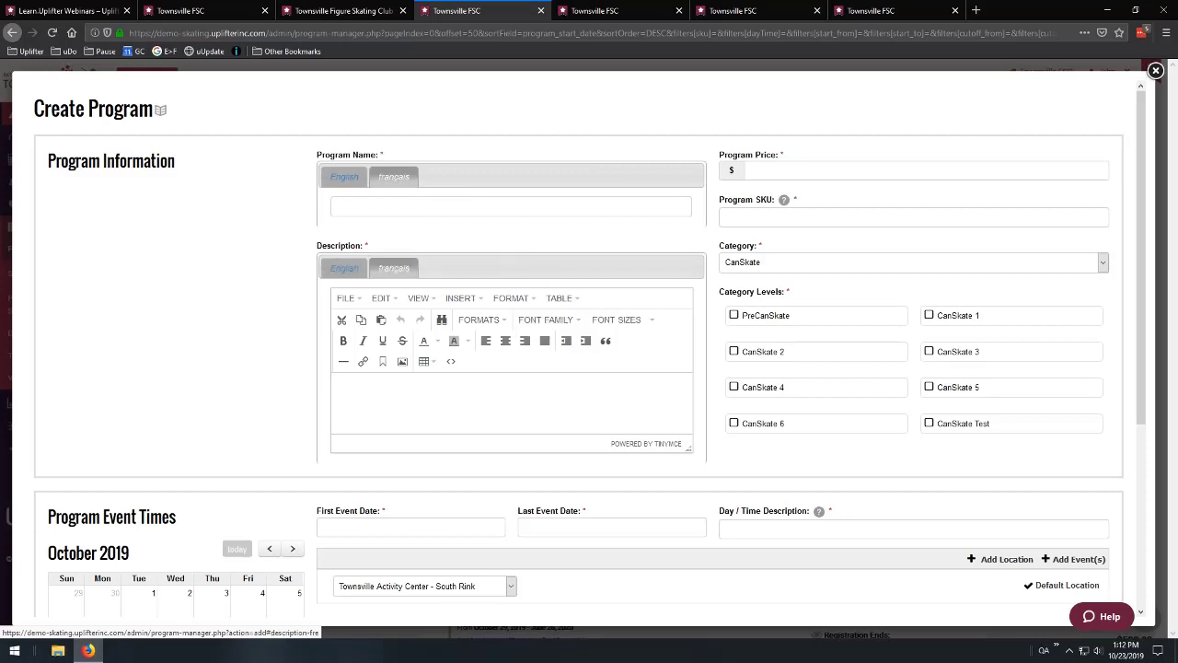
pyautogui.click(345, 269)
pyautogui.click(350, 172)
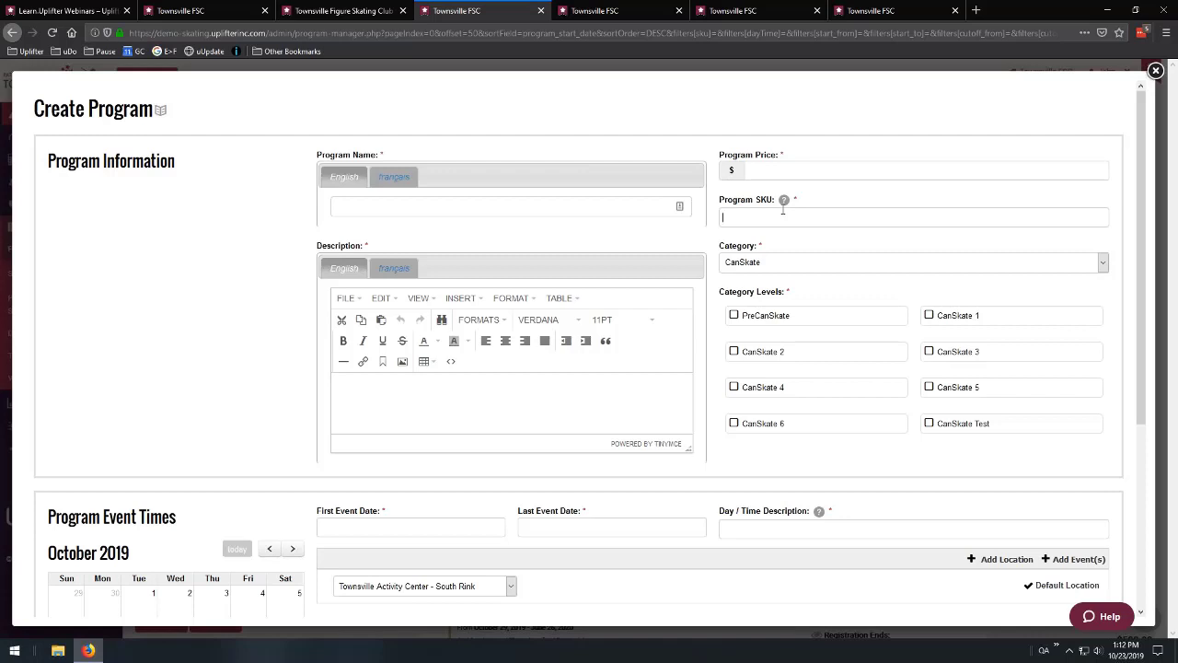
# Enter the program SKU 20WIN:CS:CS1&2:Mon@5 and change its leading year to 21.
pyautogui.write('20')
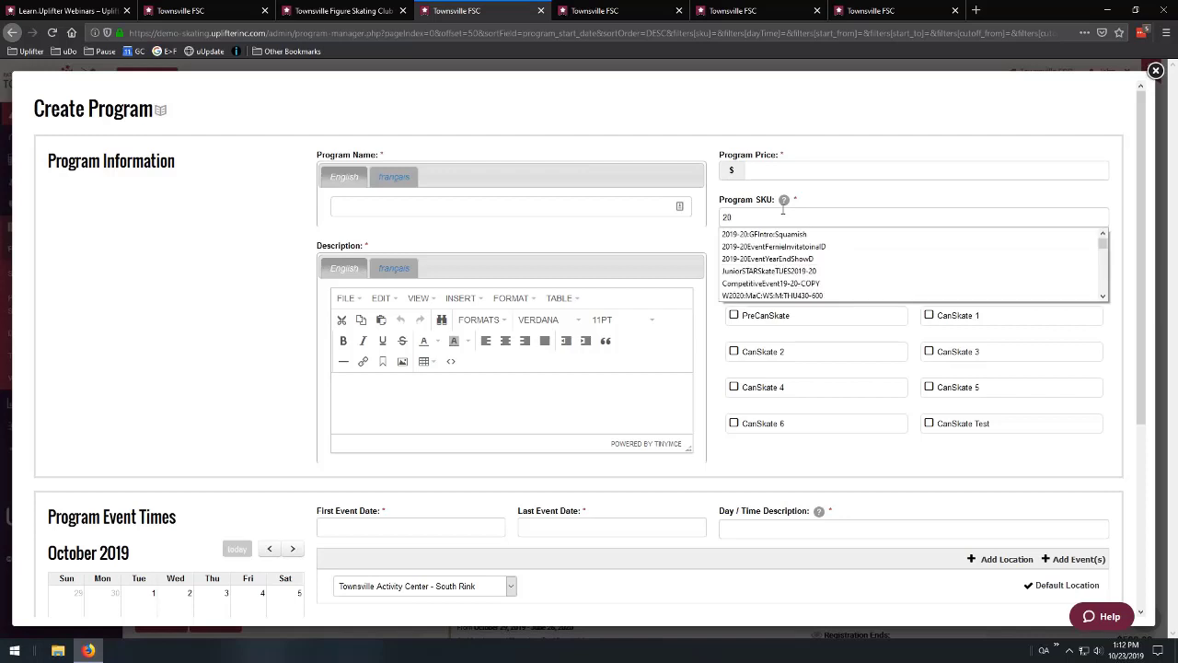
pyautogui.write('WIN:')
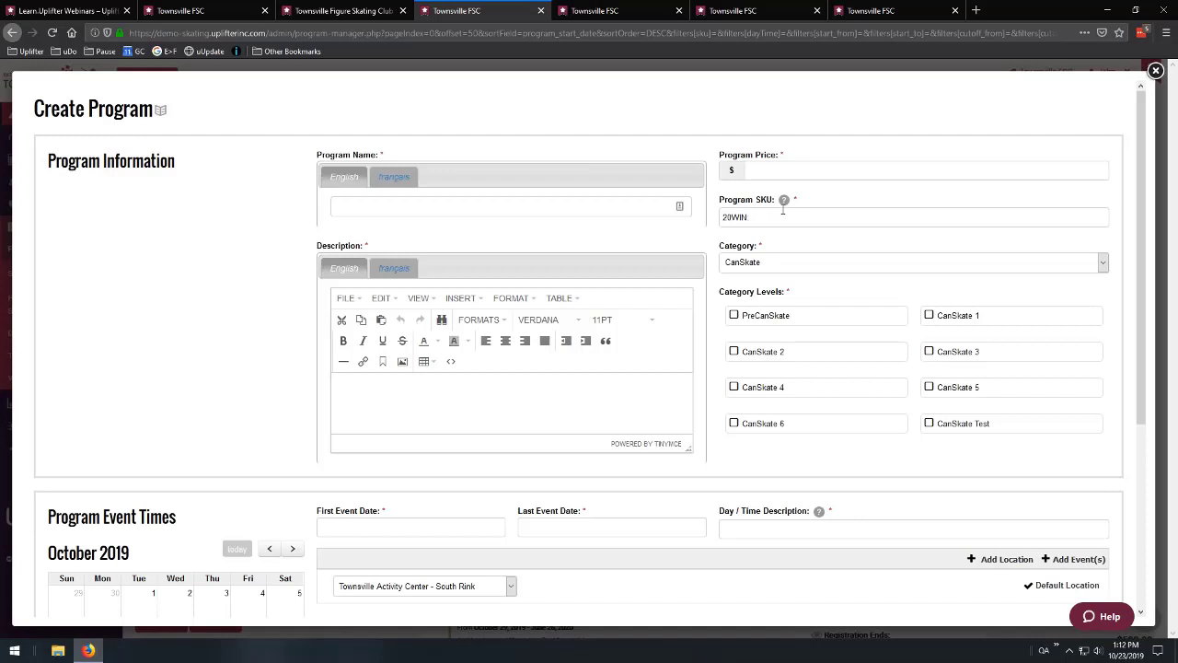
pyautogui.write('IN CS')
pyautogui.write('@5')
pyautogui.moveTo(822, 218); pyautogui.dragTo(718, 218)
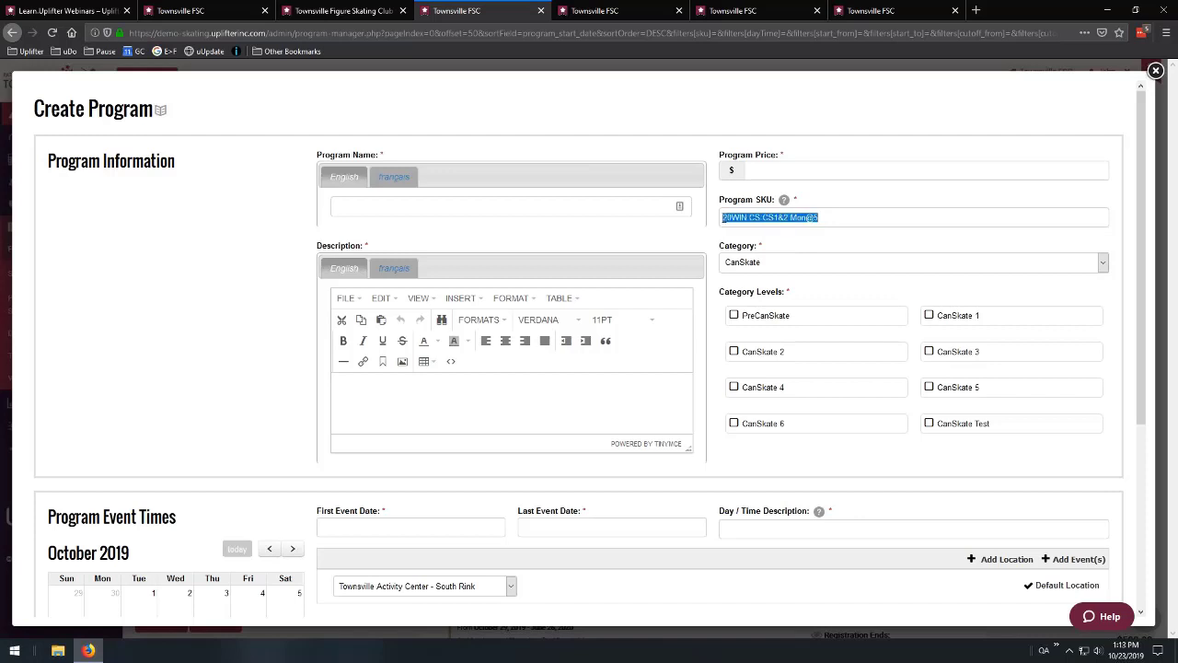
pyautogui.click(829, 217)
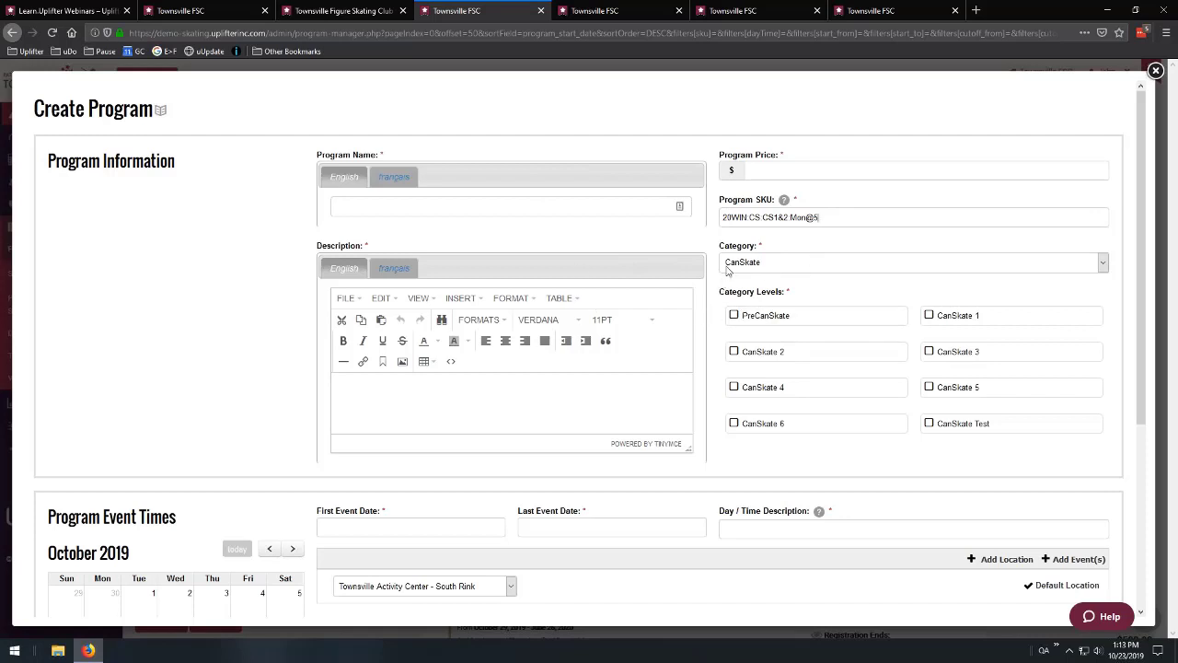
pyautogui.moveTo(731, 220); pyautogui.dragTo(720, 221)
pyautogui.write('21')
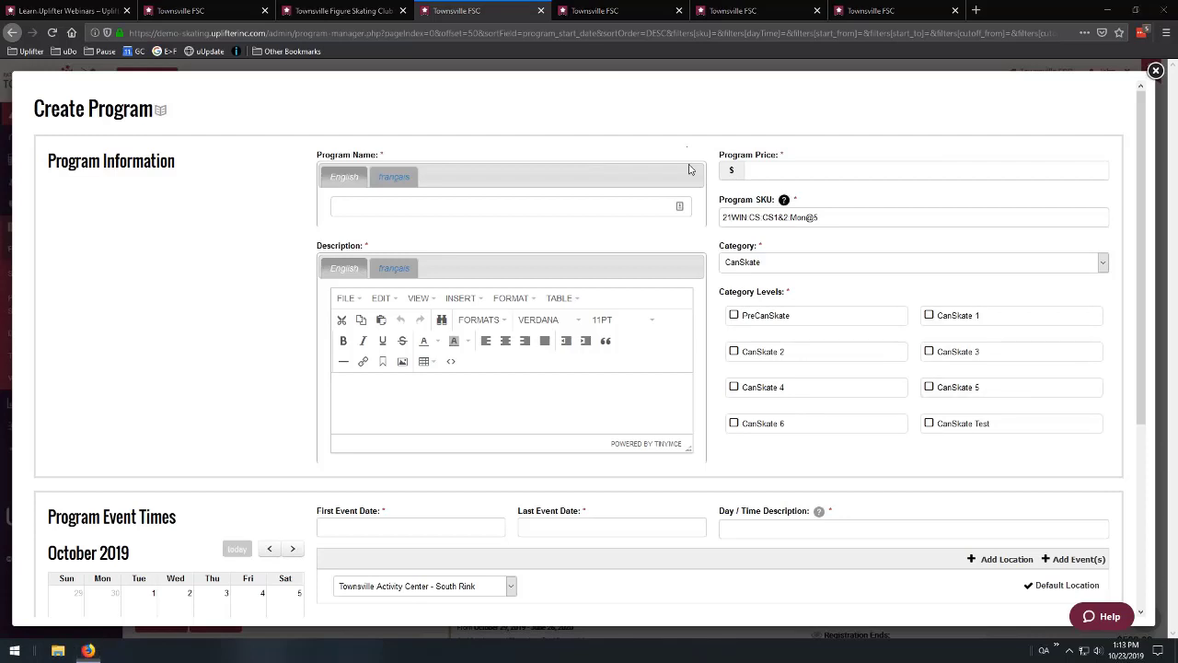
# Switch to the Categories page and look through the levels of StarSkate, CanPower, SynchroSkate and Competition.
pyautogui.click(595, 11)
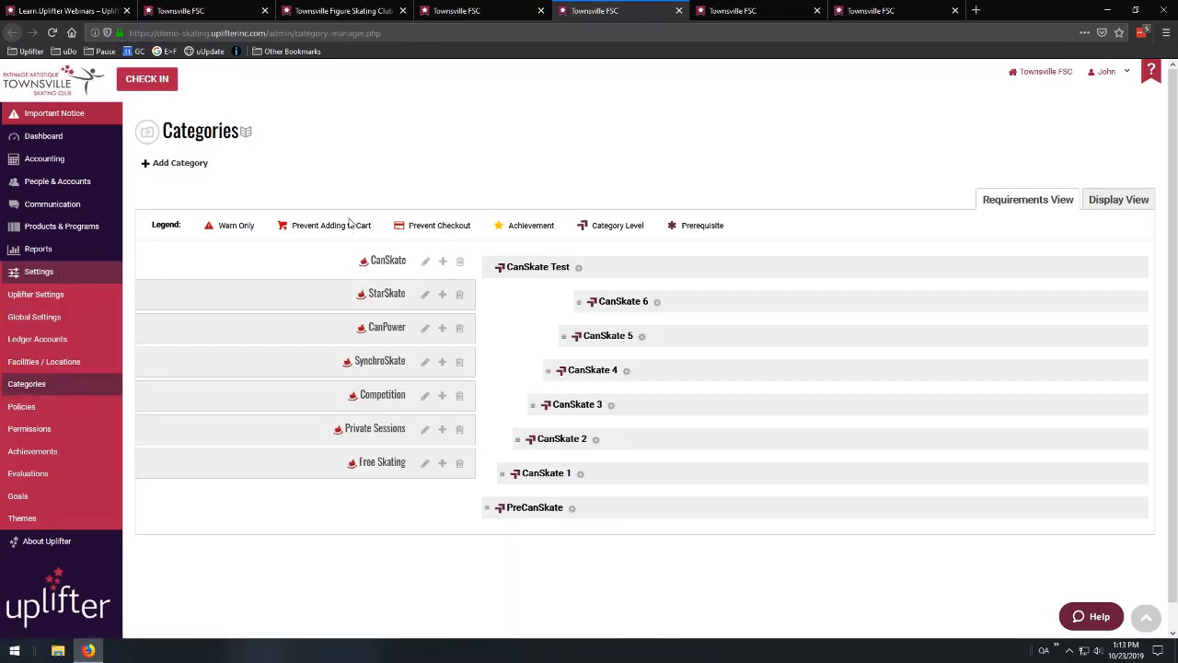
pyautogui.click(373, 294)
pyautogui.click(387, 337)
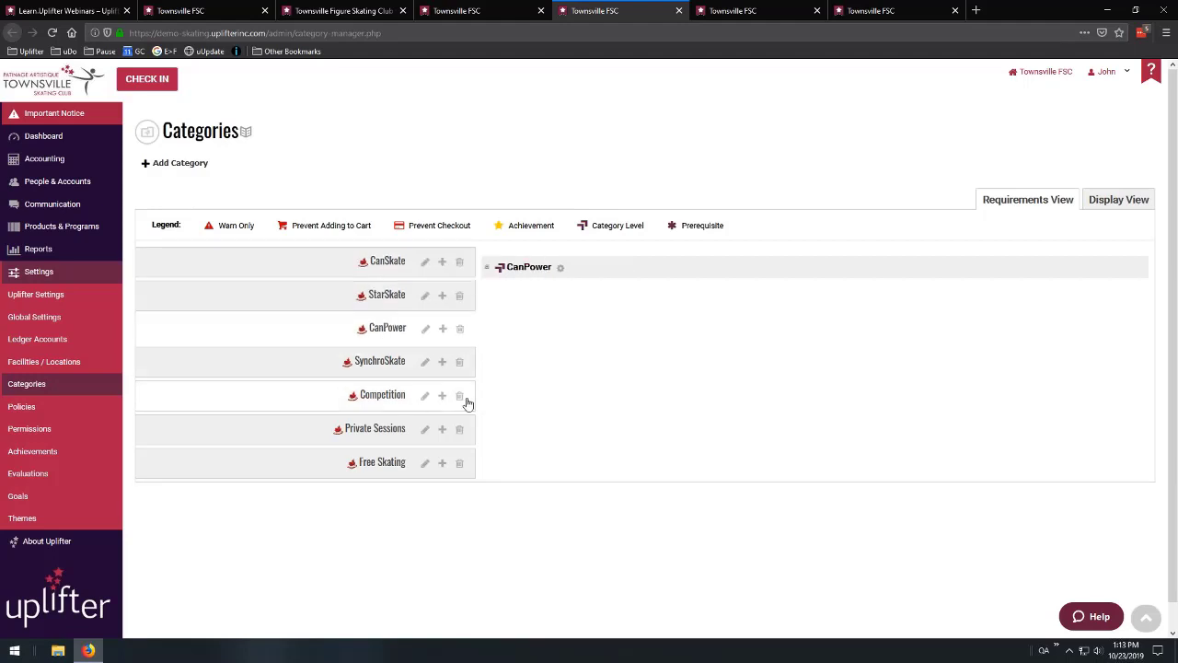
pyautogui.click(381, 370)
pyautogui.click(389, 405)
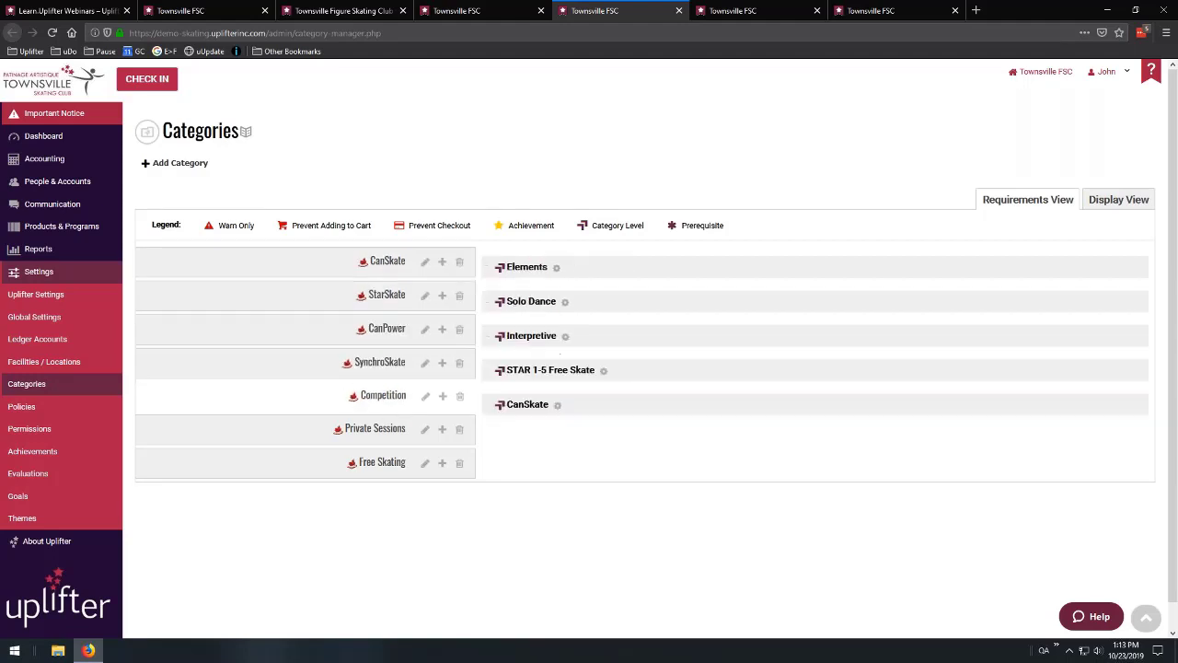
# Show the CanSkate category's levels and expand CanSkate 1 to review its registration requirements.
pyautogui.click(381, 265)
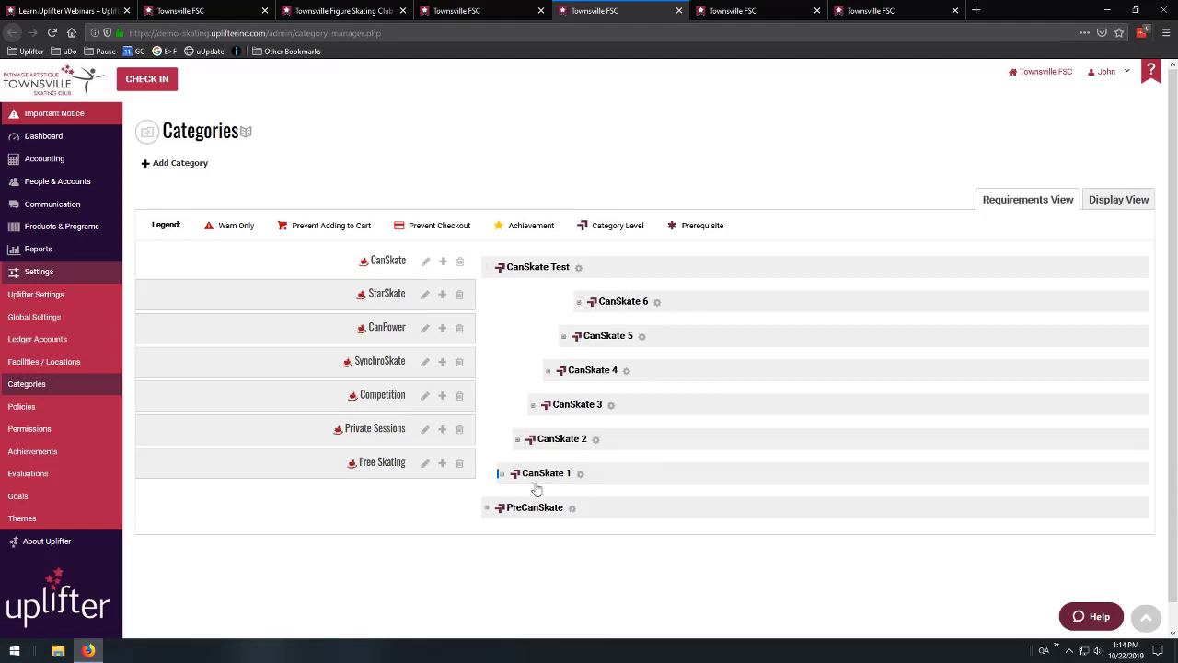
pyautogui.moveTo(535, 484); pyautogui.dragTo(539, 477)
pyautogui.click(586, 496)
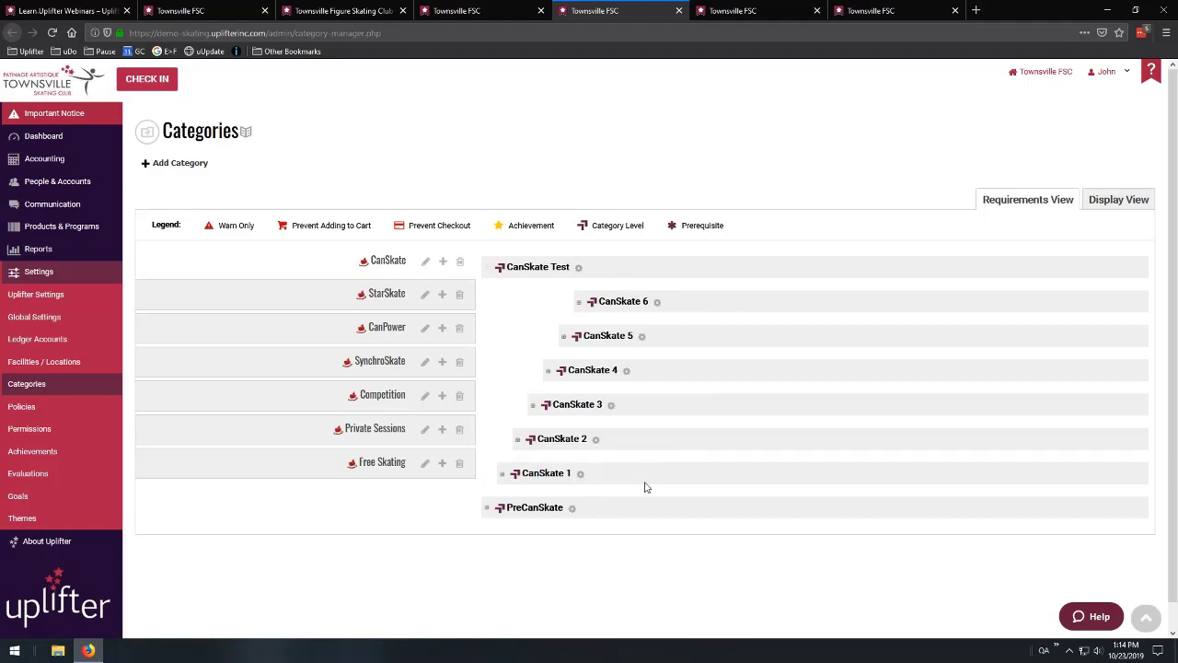
pyautogui.click(502, 473)
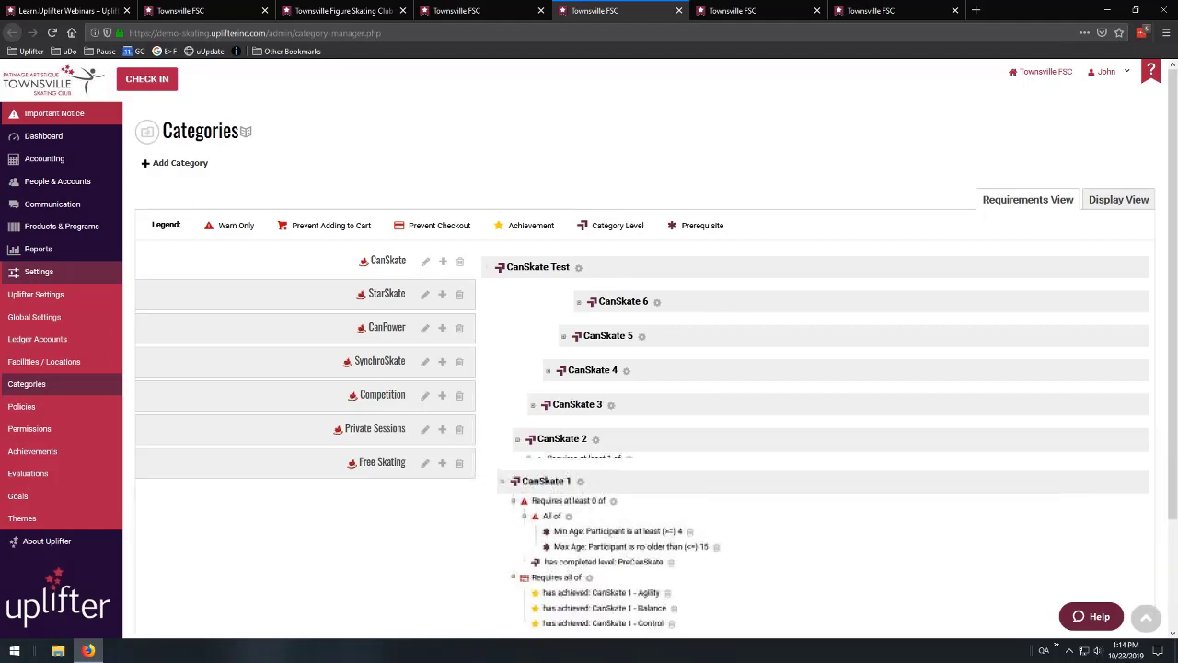
pyautogui.scroll(-3, 501, 387)
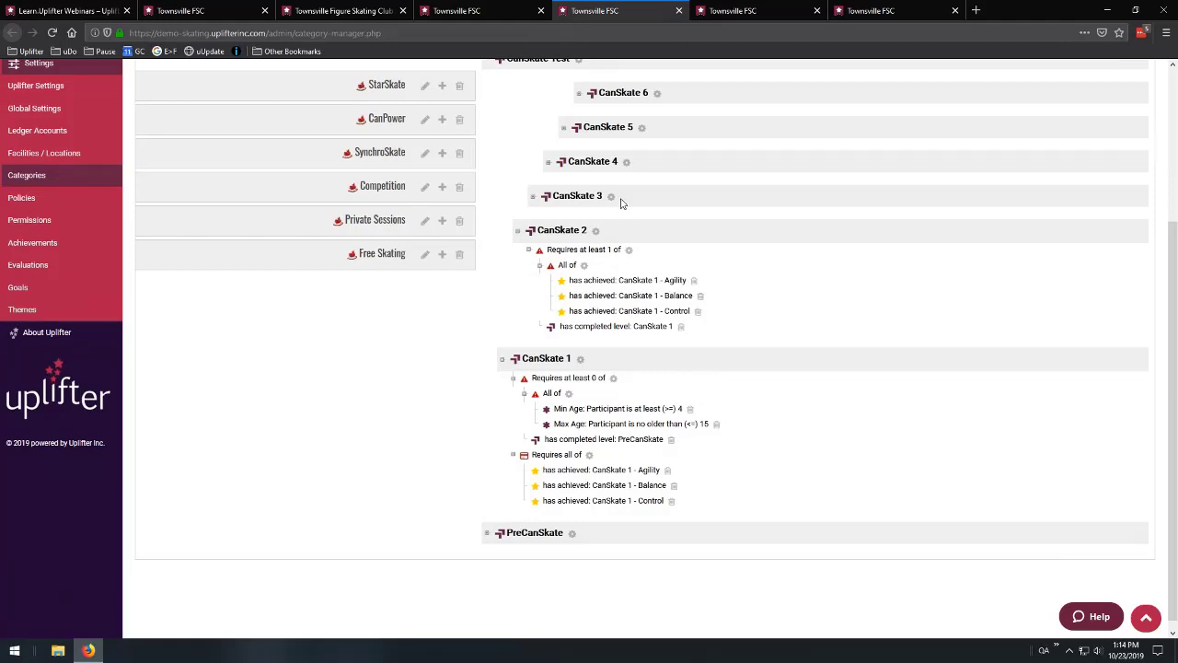
# Return to the new program form, keep CanSkate as the category, and select the CanSkate 1 and CanSkate 2 levels.
pyautogui.click(456, 10)
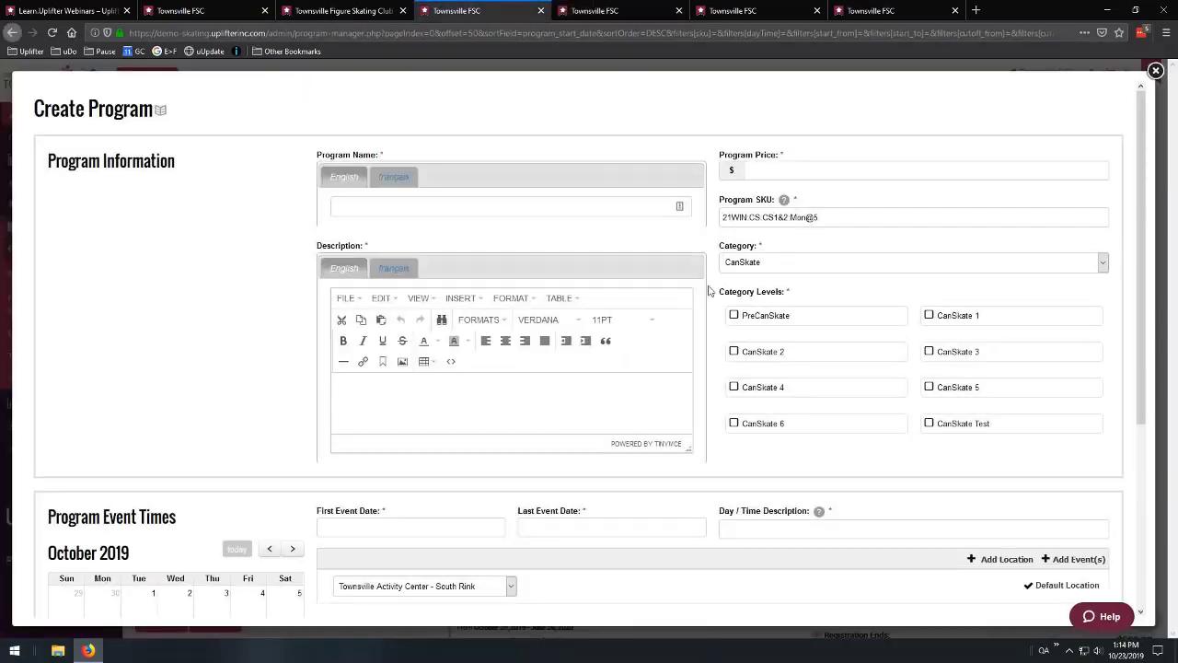
pyautogui.click(792, 267)
pyautogui.click(784, 281)
pyautogui.moveTo(790, 217); pyautogui.dragTo(767, 218)
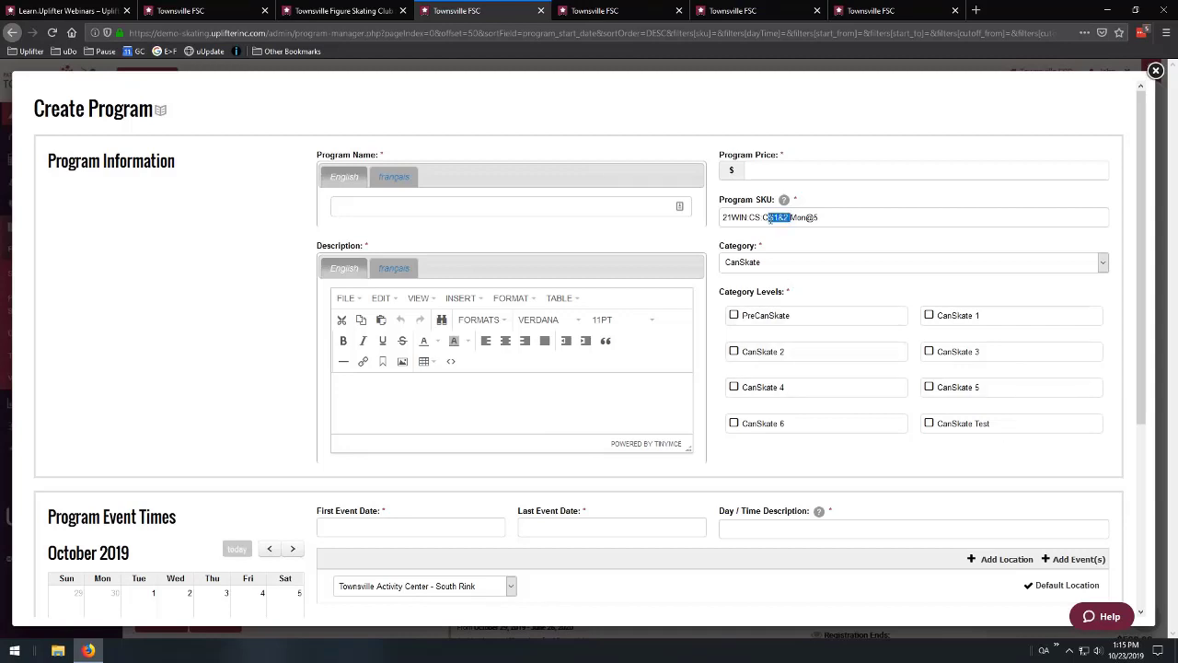
pyautogui.click(934, 294)
pyautogui.click(931, 315)
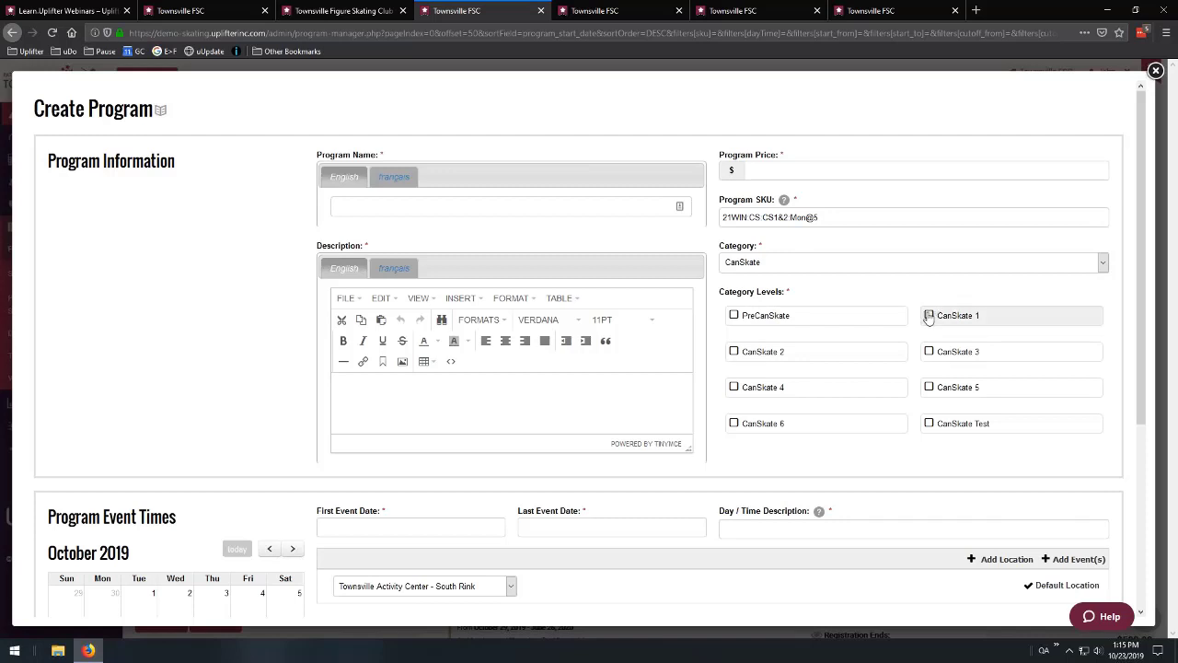
pyautogui.click(735, 350)
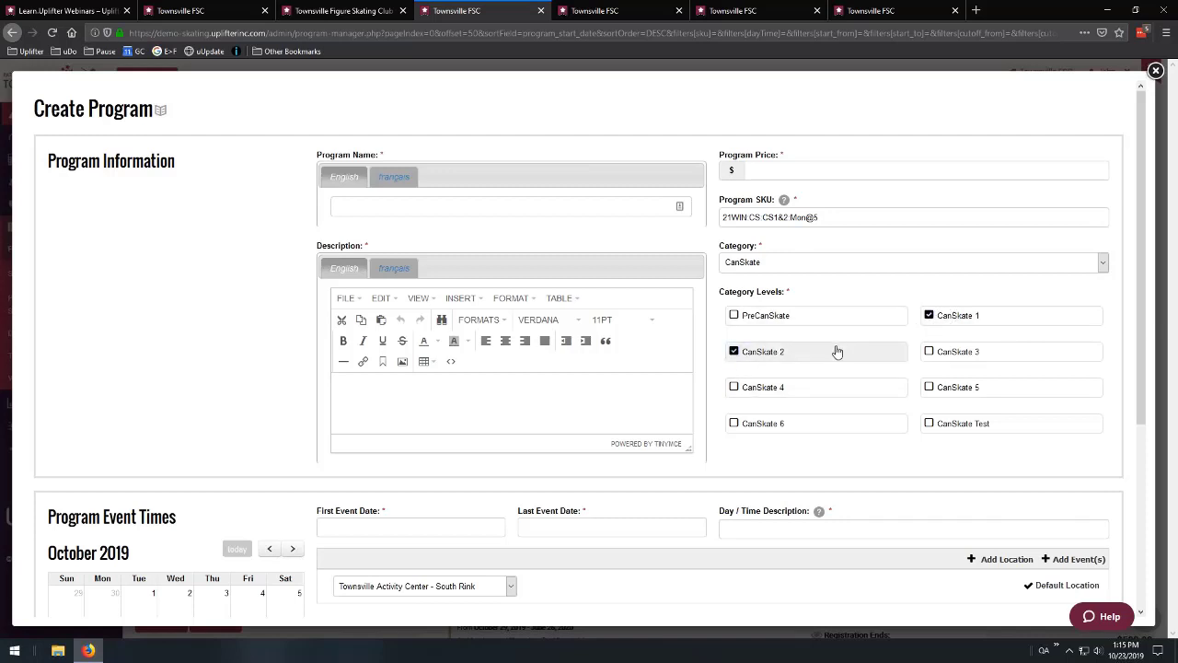
# Go back to the Categories page and check the requirements of the PreCanSkate level.
pyautogui.click(593, 10)
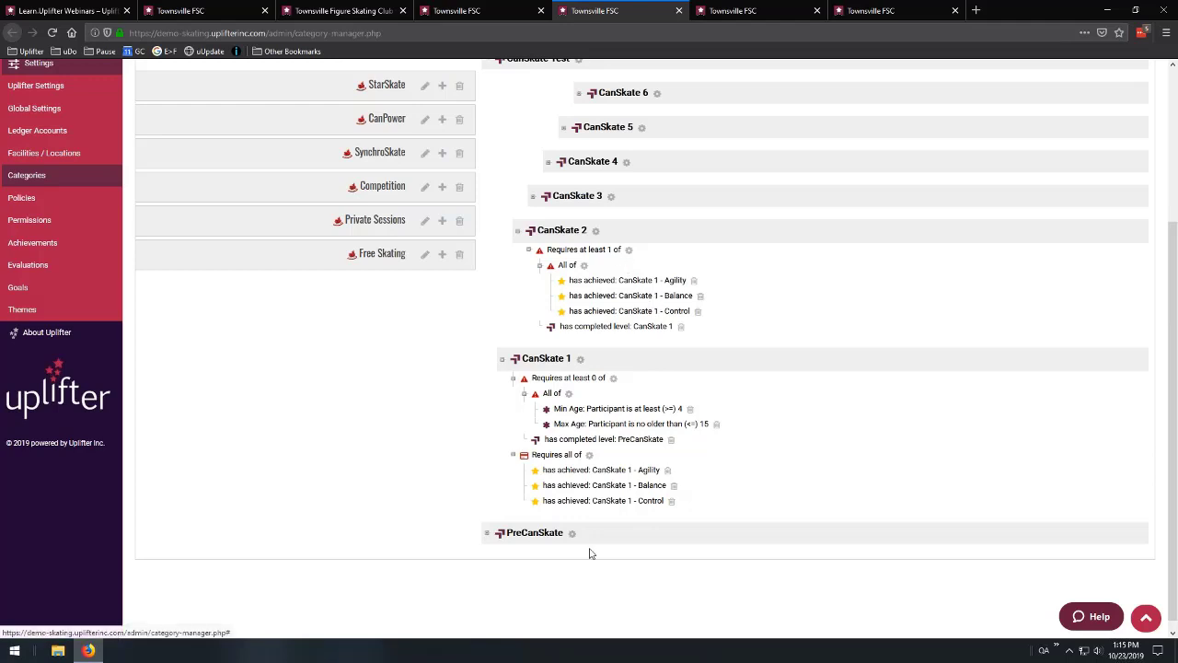
pyautogui.click(487, 533)
pyautogui.click(487, 532)
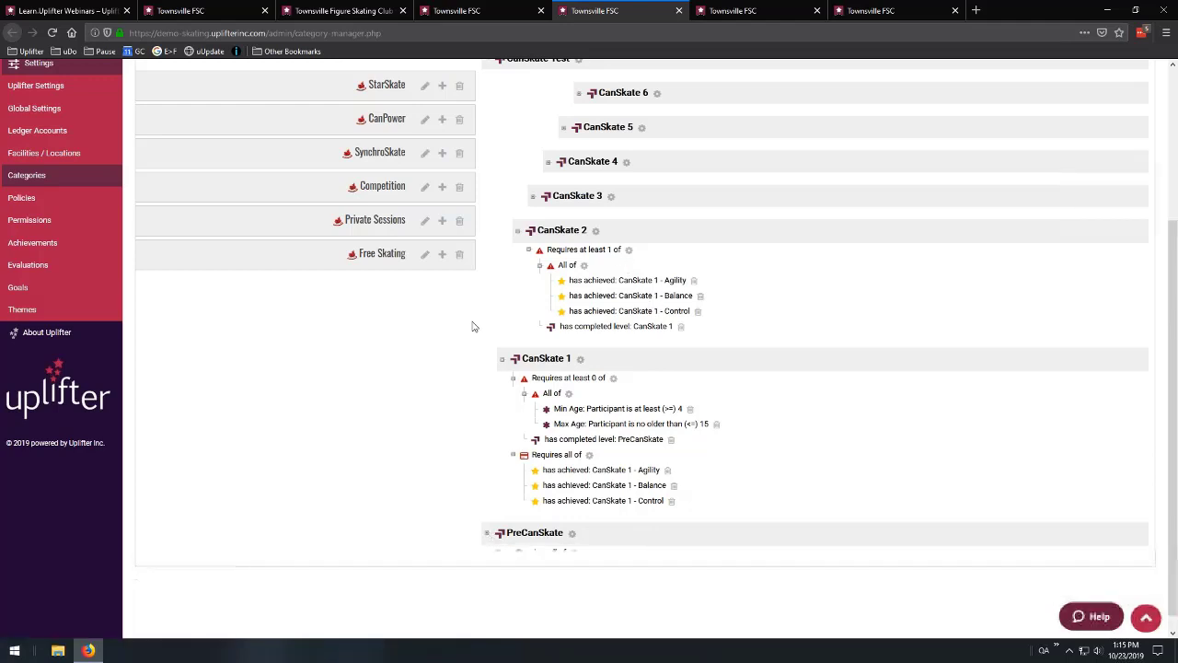
# Add a requirement group to the Junior Bronze level of the Free Skating category.
pyautogui.click(405, 263)
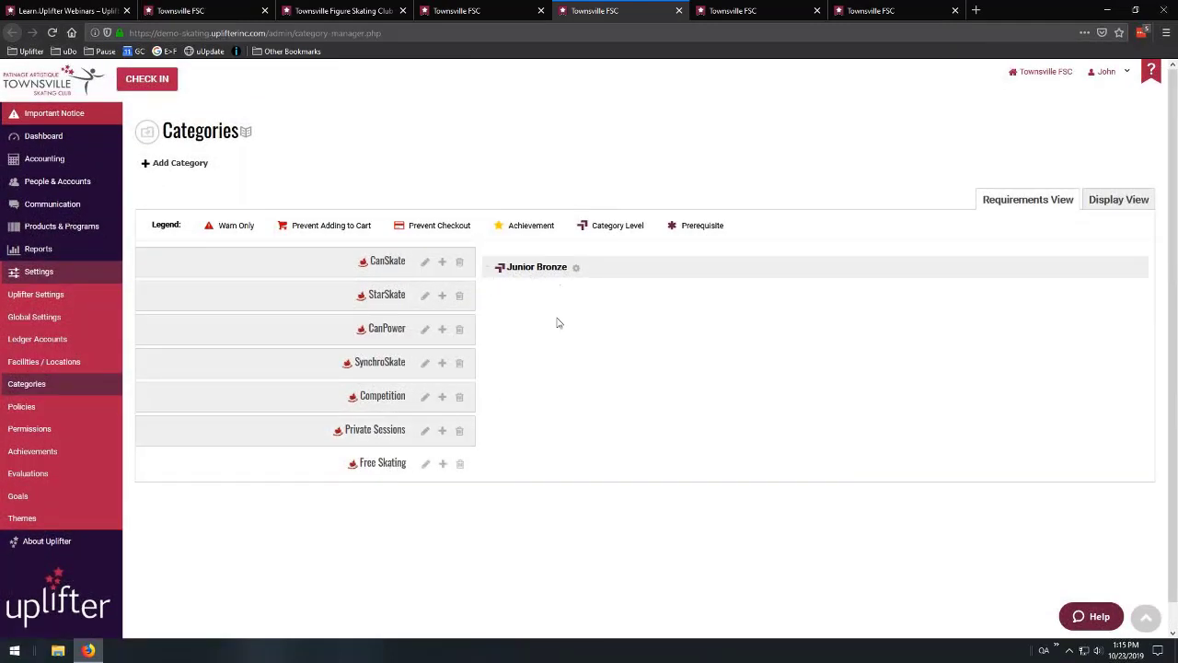
pyautogui.click(576, 271)
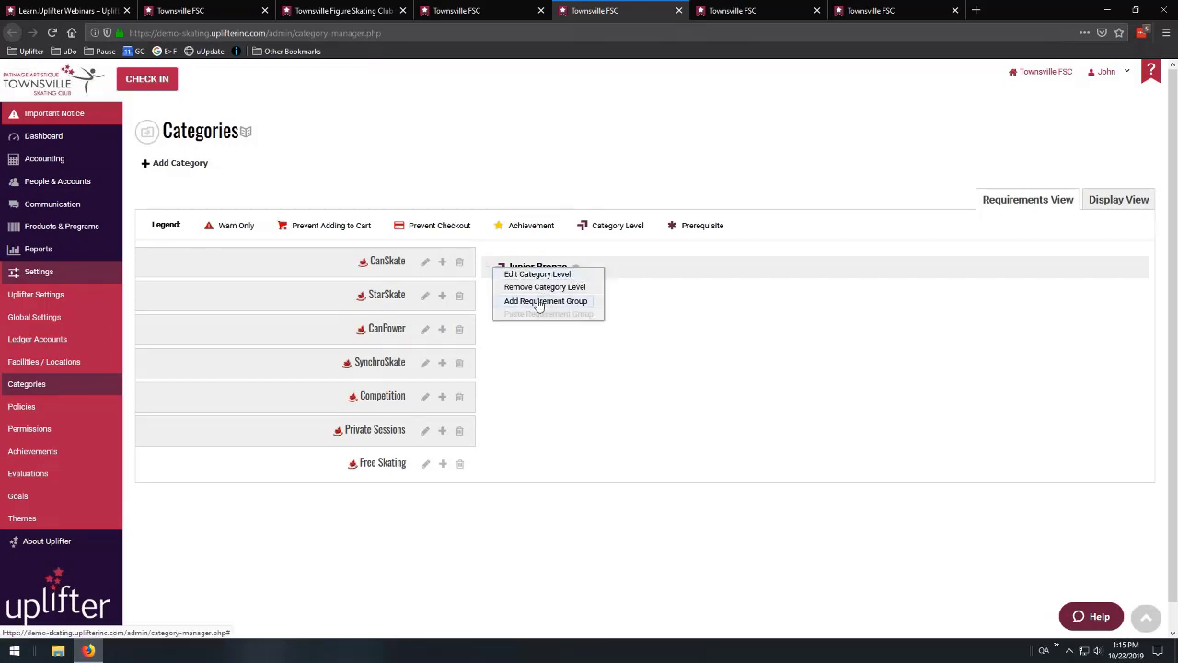
pyautogui.click(544, 301)
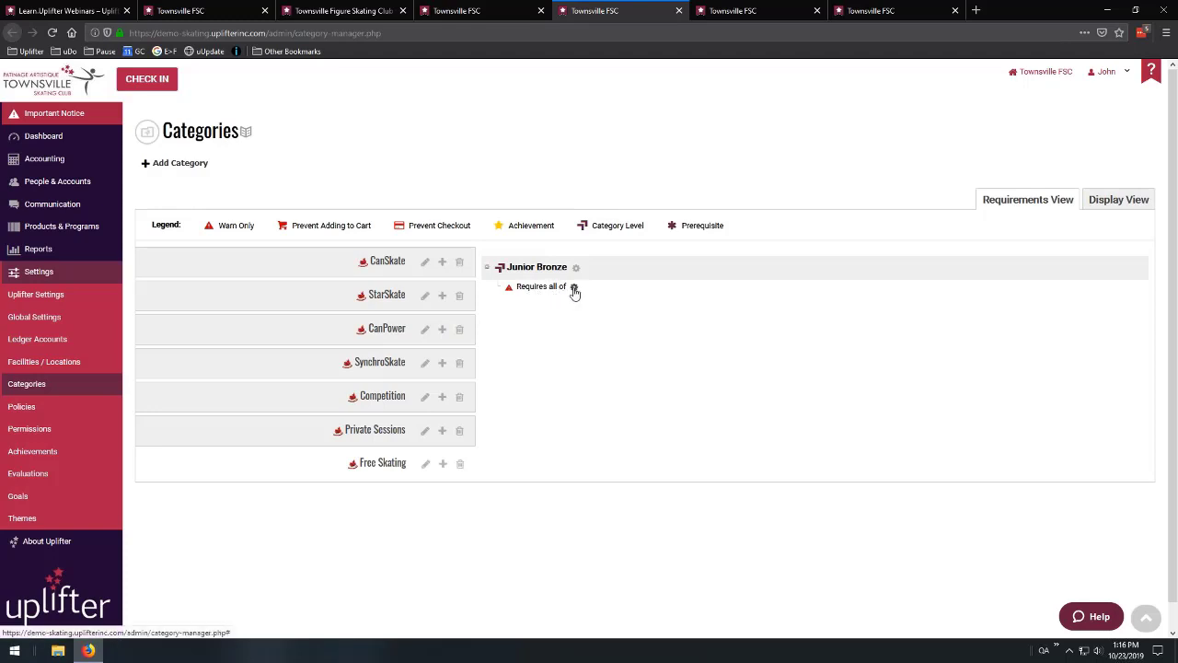
# Add a Min Age requirement of 1 year and 6 months, checked by month, to Junior Bronze's requirement group.
pyautogui.click(574, 289)
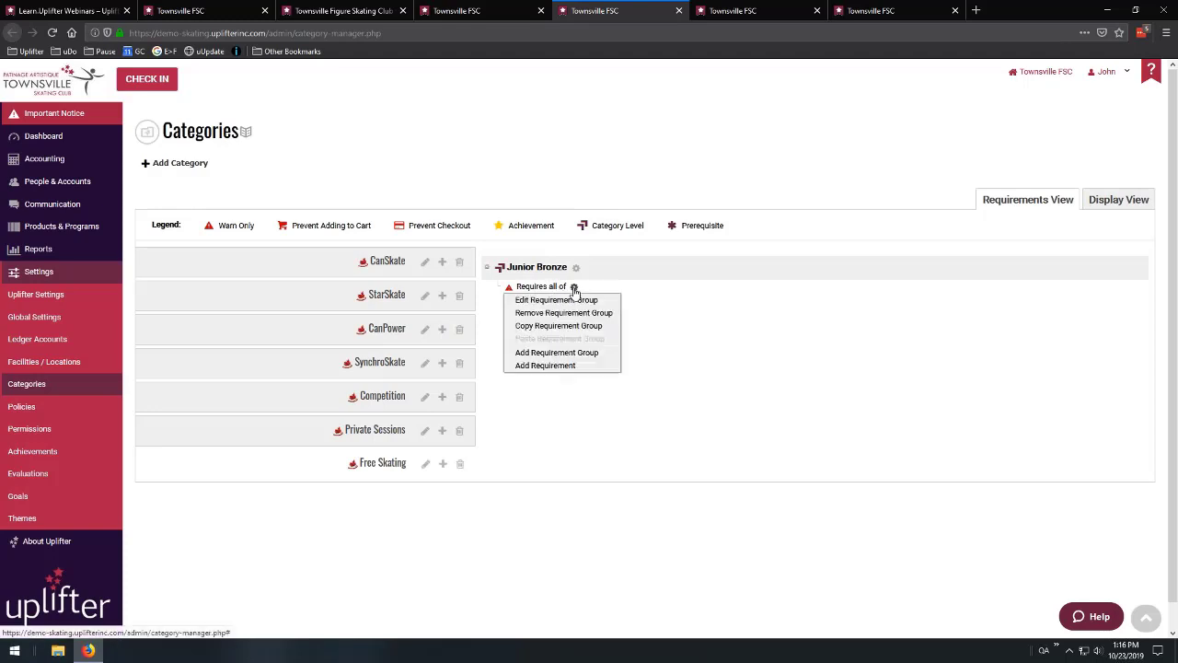
pyautogui.click(535, 366)
pyautogui.click(649, 296)
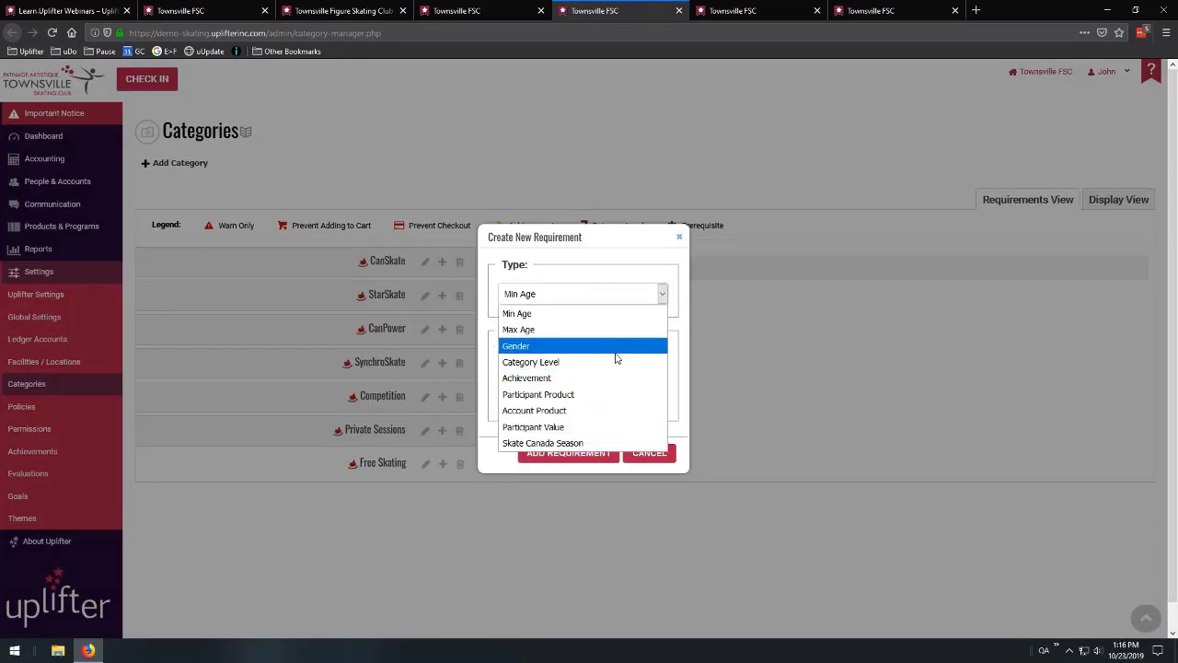
pyautogui.click(573, 315)
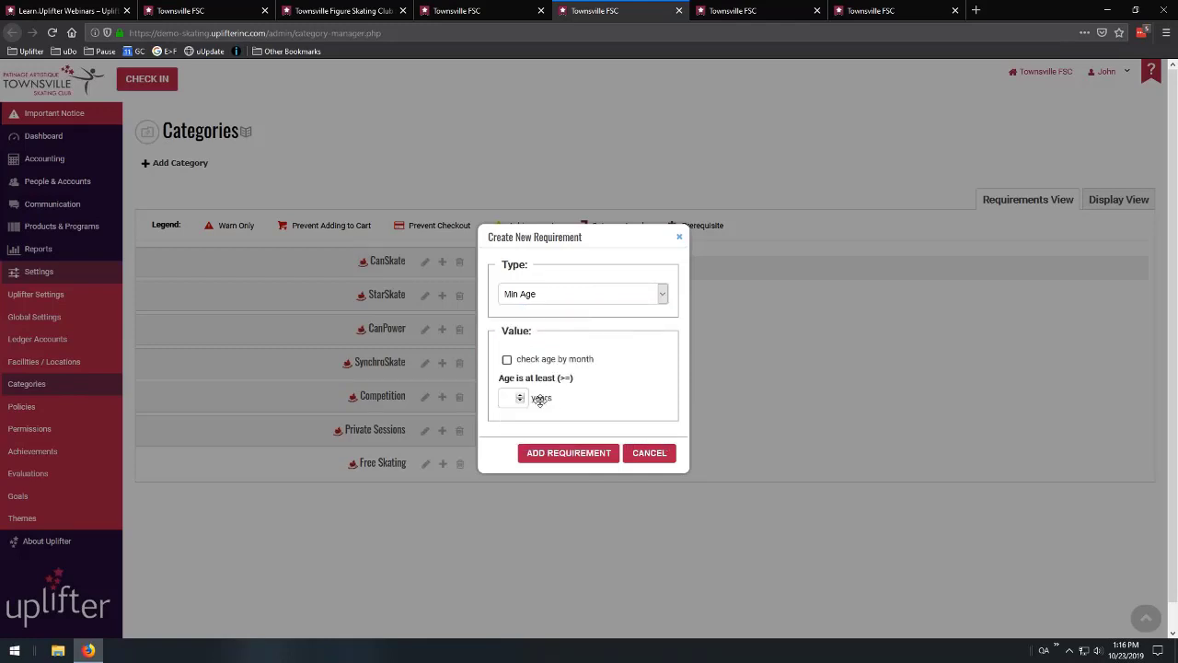
pyautogui.click(507, 360)
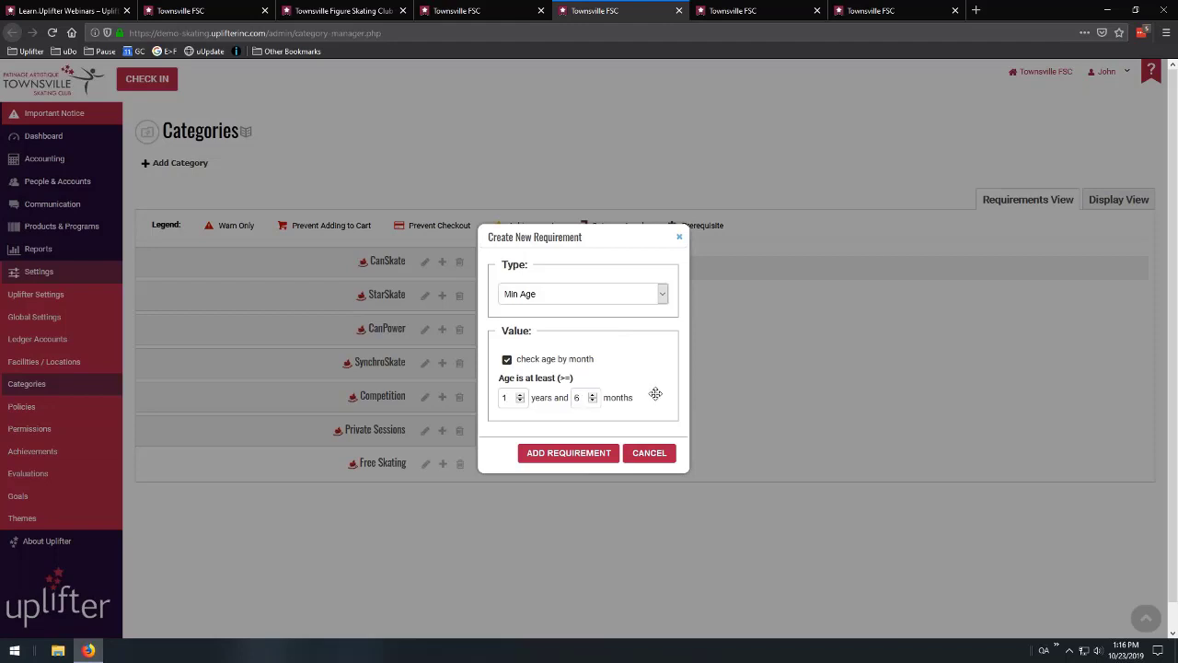
pyautogui.click(569, 453)
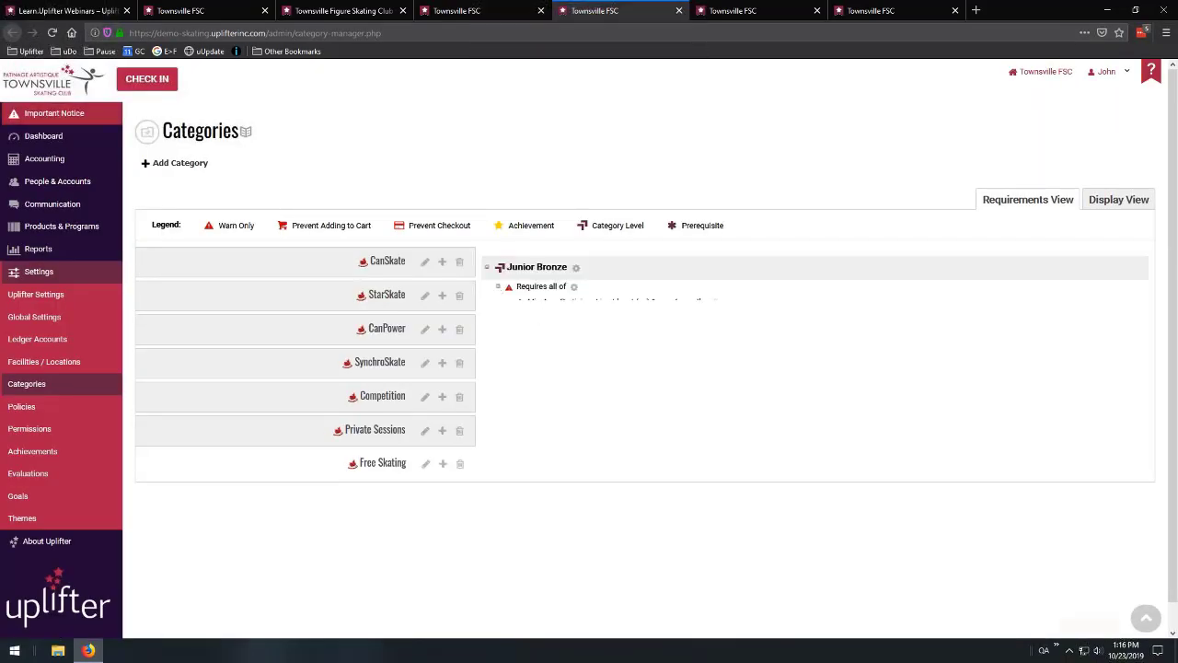
# Add a Max Age requirement of no older than 2 years and 6 months, checked by month, to the same group.
pyautogui.click(573, 287)
pyautogui.click(547, 367)
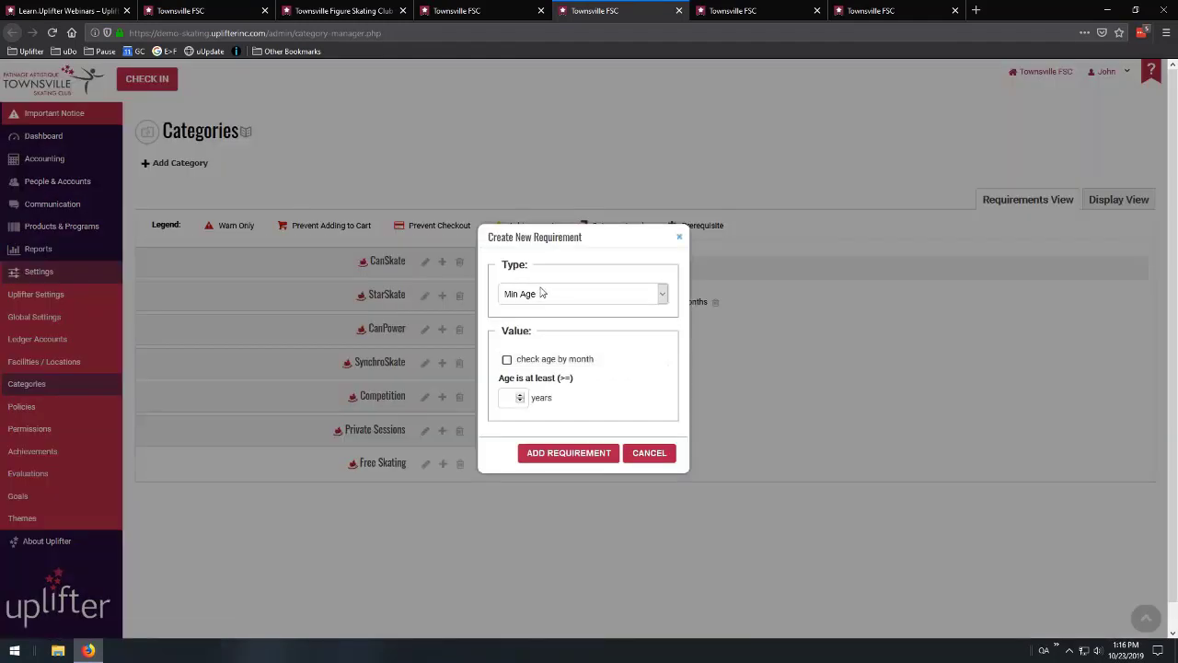
pyautogui.click(541, 293)
pyautogui.click(526, 310)
pyautogui.click(506, 358)
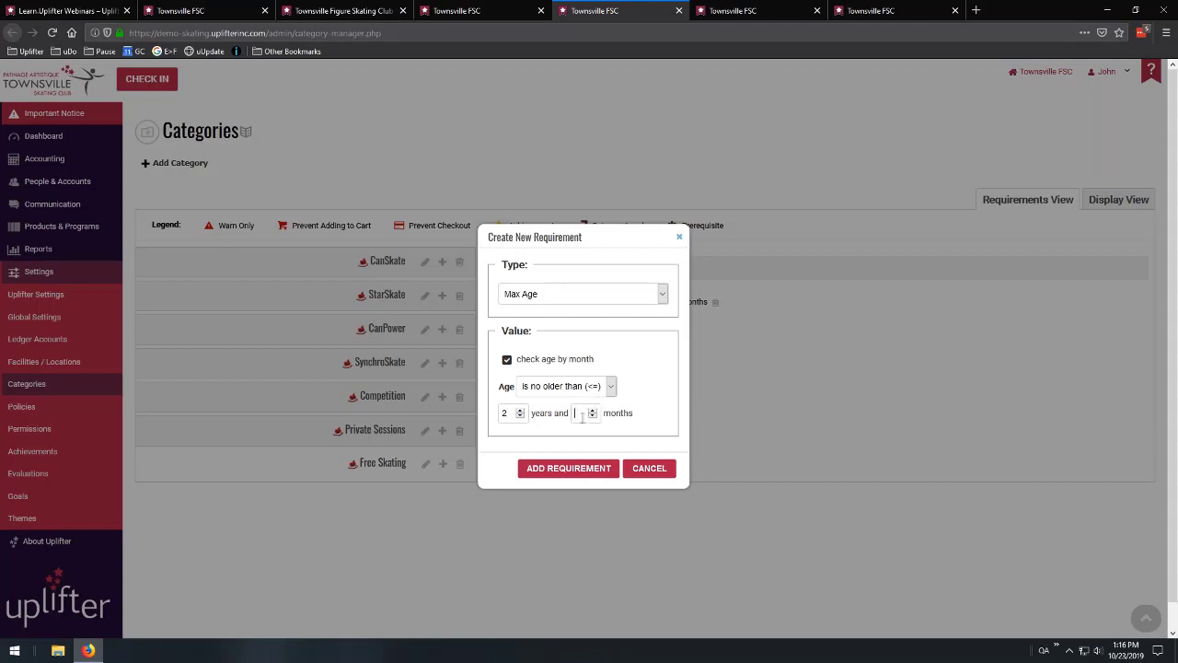
pyautogui.write('6')
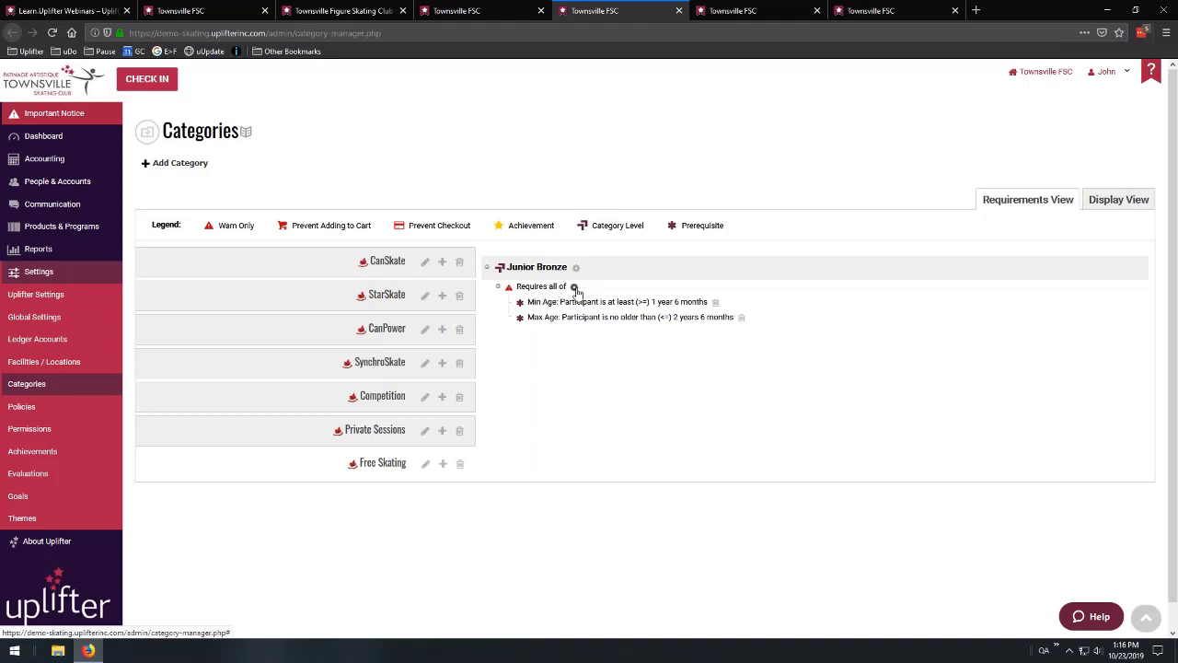
# Change Junior Bronze's requirement group to Prevent Adding to Cart unless 1 of the pre-requisites is met.
pyautogui.click(574, 287)
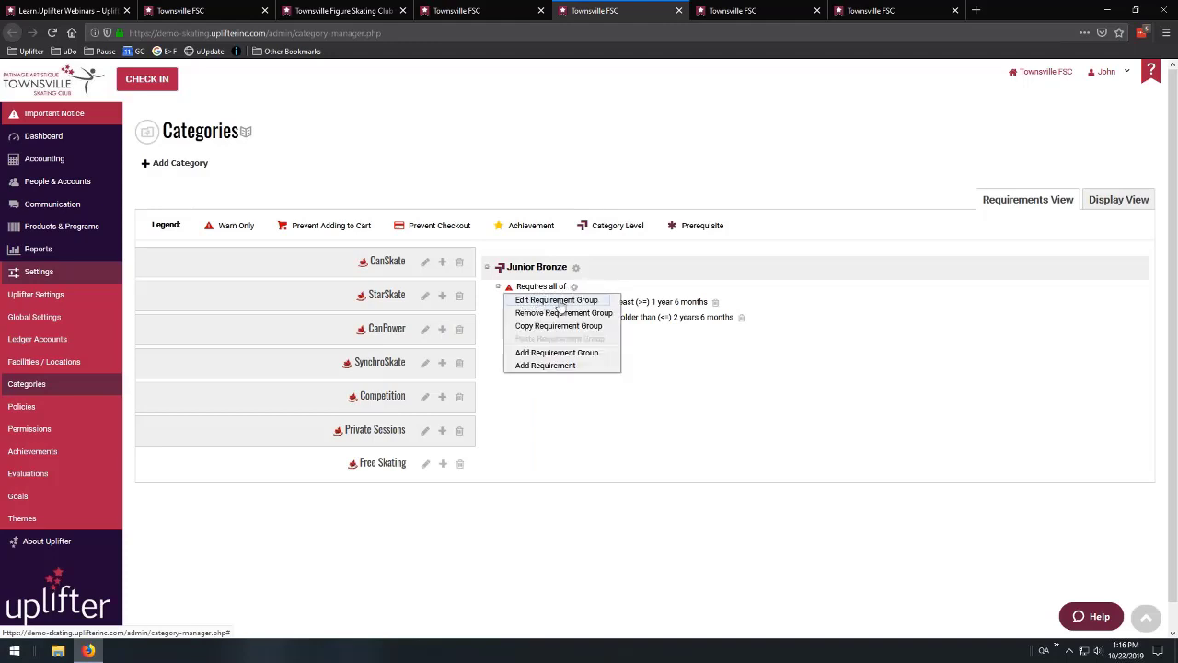
pyautogui.click(586, 304)
pyautogui.moveTo(589, 274); pyautogui.dragTo(879, 250)
pyautogui.click(855, 272)
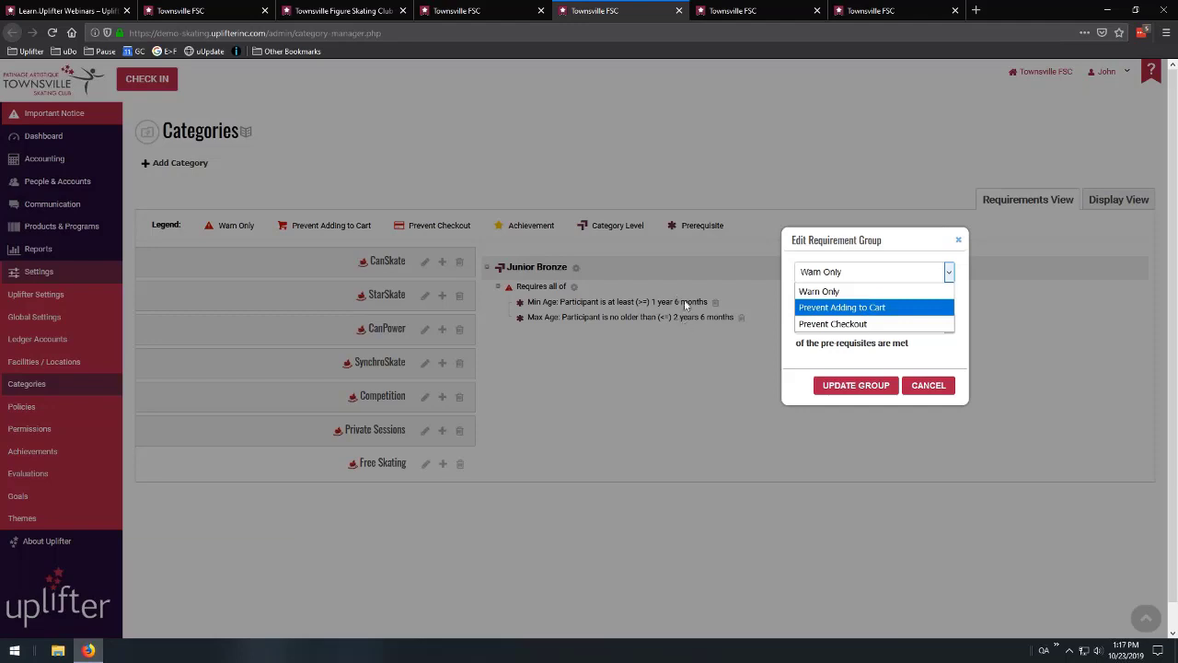
pyautogui.click(840, 309)
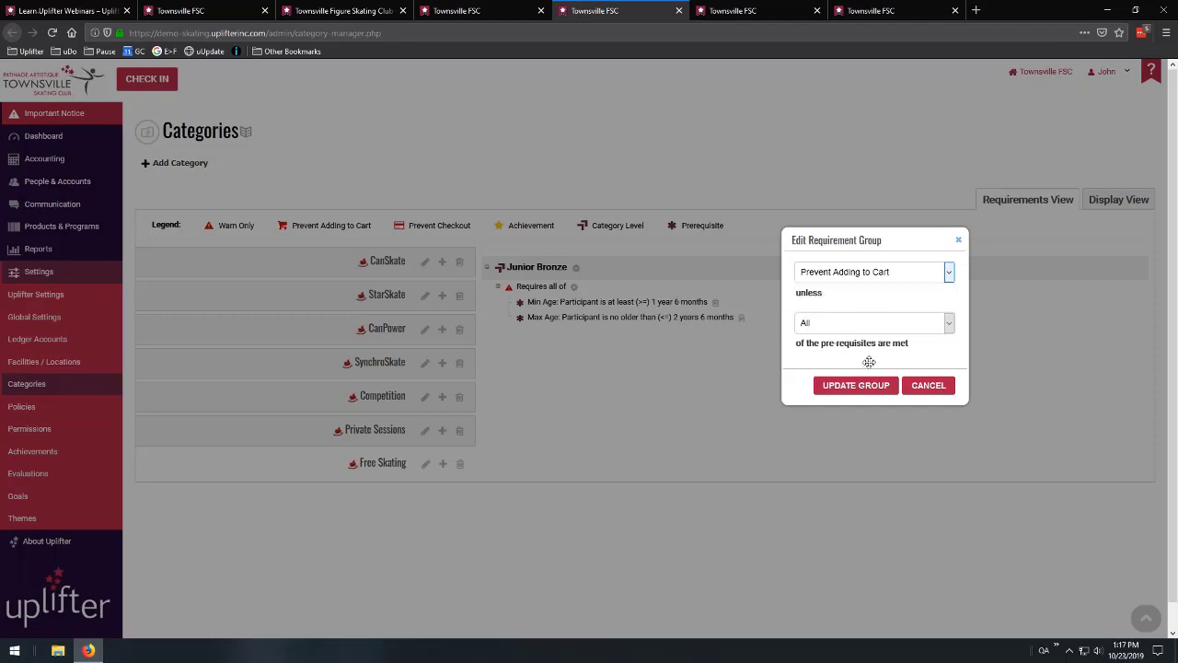
pyautogui.click(918, 331)
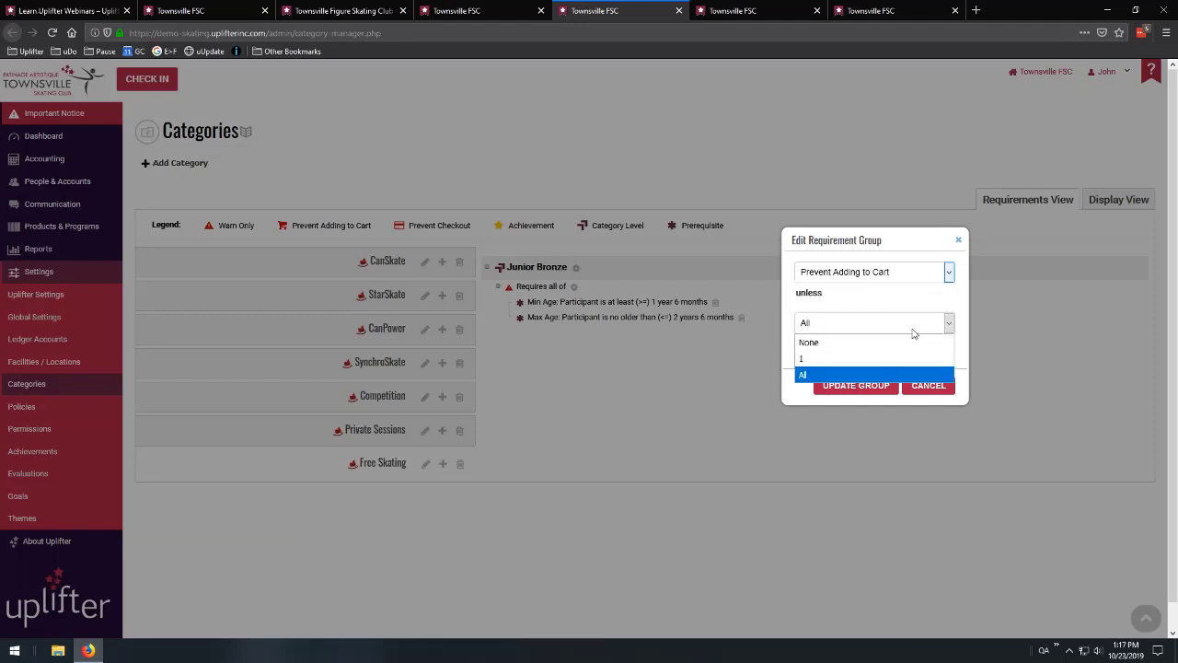
pyautogui.click(847, 358)
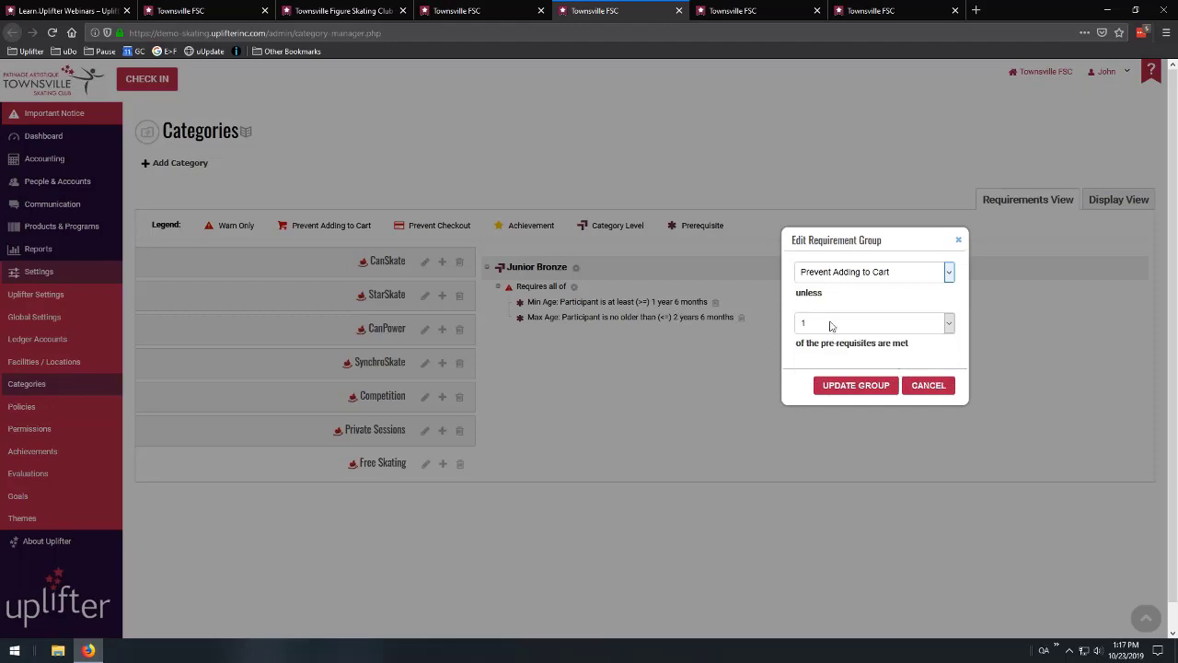
pyautogui.click(863, 389)
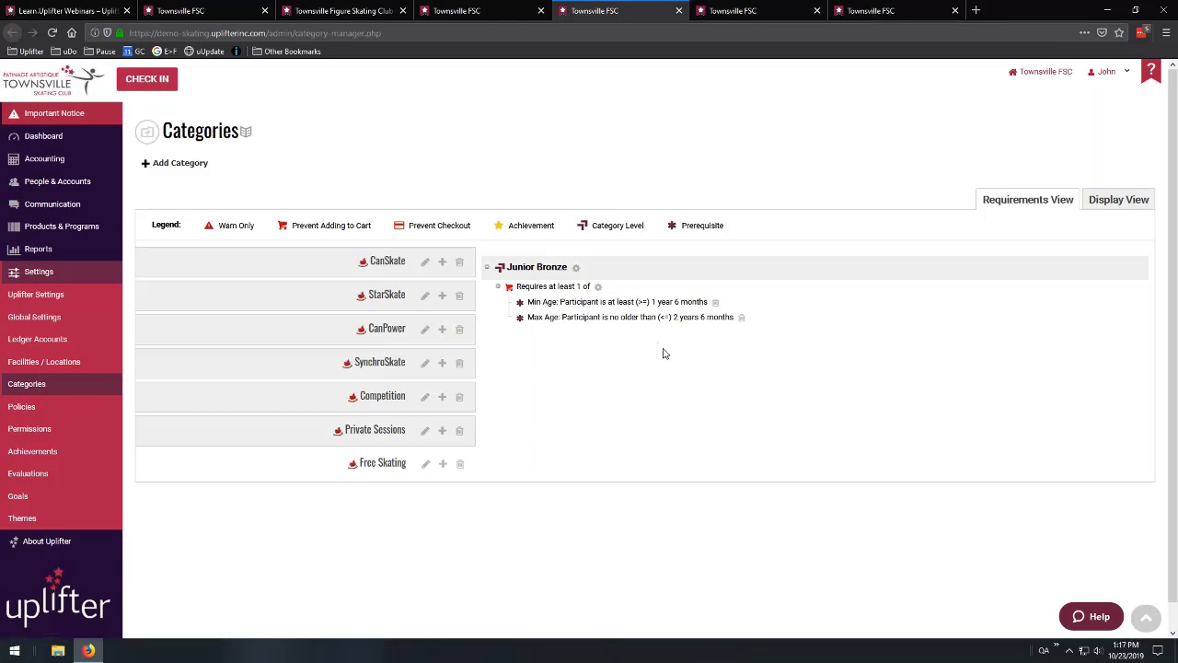
# Edit the Junior Bronze requirement group so that All of the pre-requisites must be met.
pyautogui.click(597, 286)
pyautogui.click(610, 297)
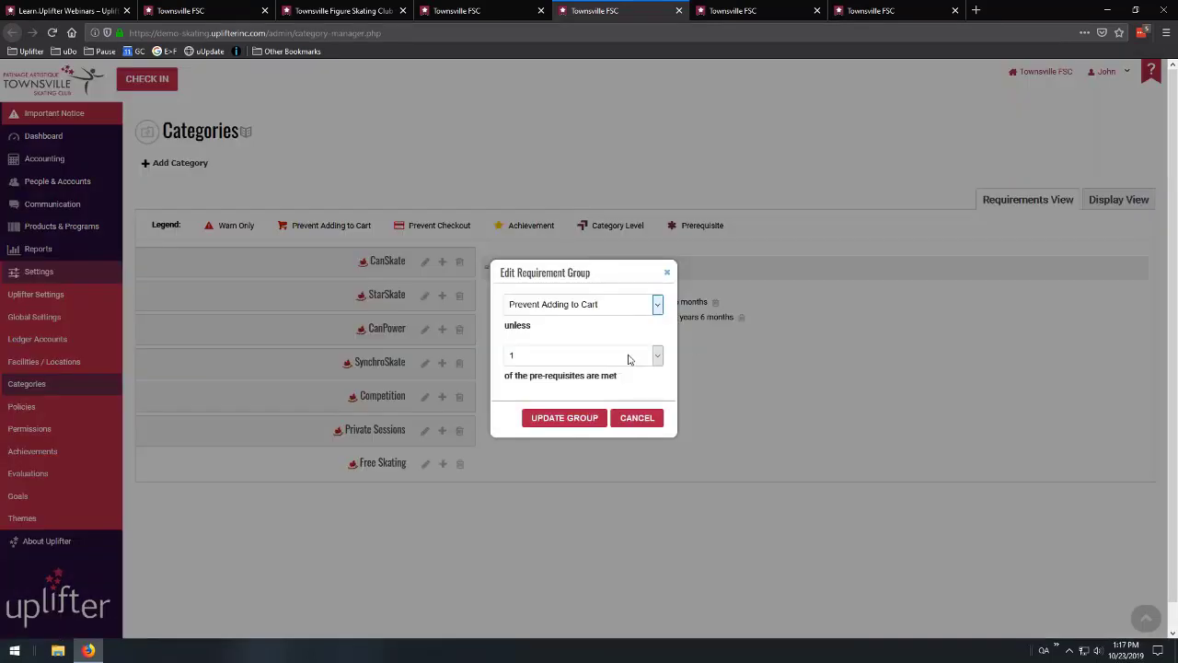
pyautogui.click(632, 357)
pyautogui.click(589, 407)
pyautogui.click(571, 419)
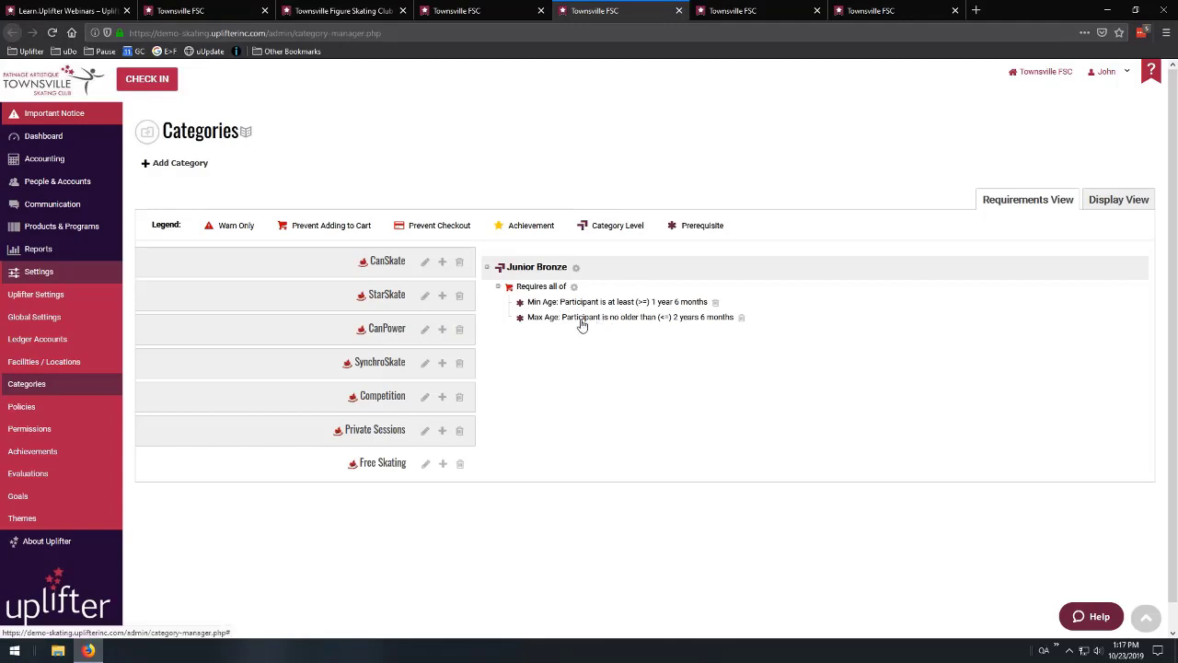
# Return to the Create Program form and also include category levels CanSkate 3, CanSkate 4, CanSkate 5 and CanSkate 6.
pyautogui.click(497, 12)
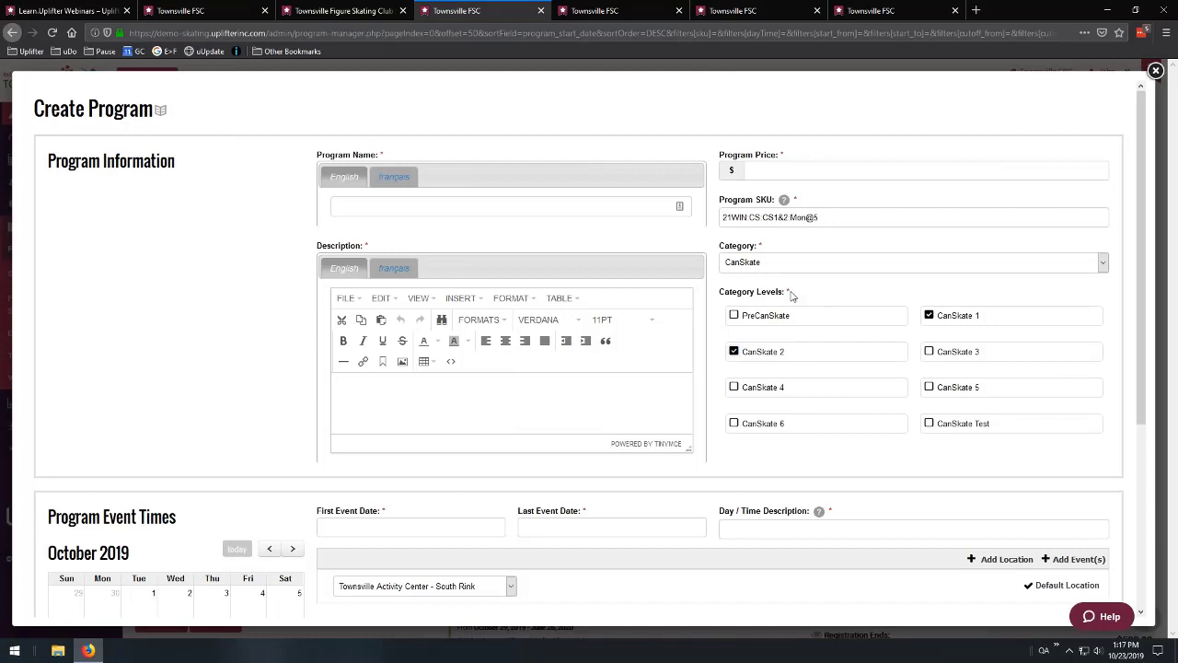
pyautogui.click(934, 351)
pyautogui.click(880, 390)
pyautogui.click(934, 388)
pyautogui.click(846, 424)
# Go back to the Categories page and review the requirements of CanSkate 6 and CanSkate 5.
pyautogui.click(635, 13)
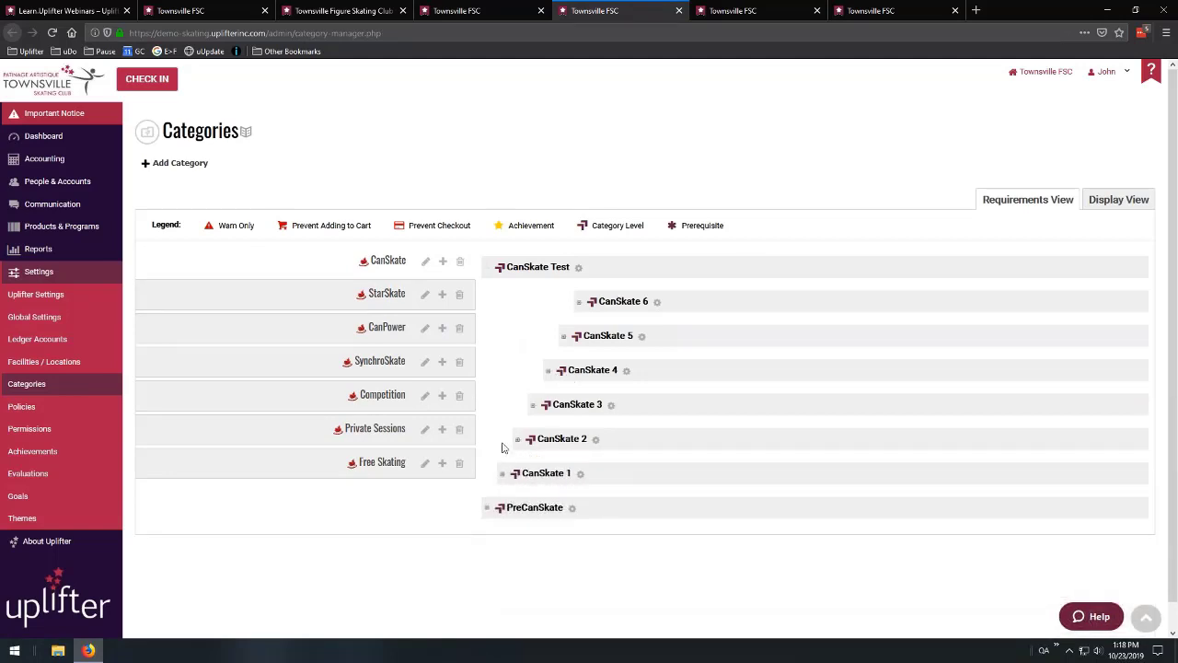
pyautogui.click(579, 303)
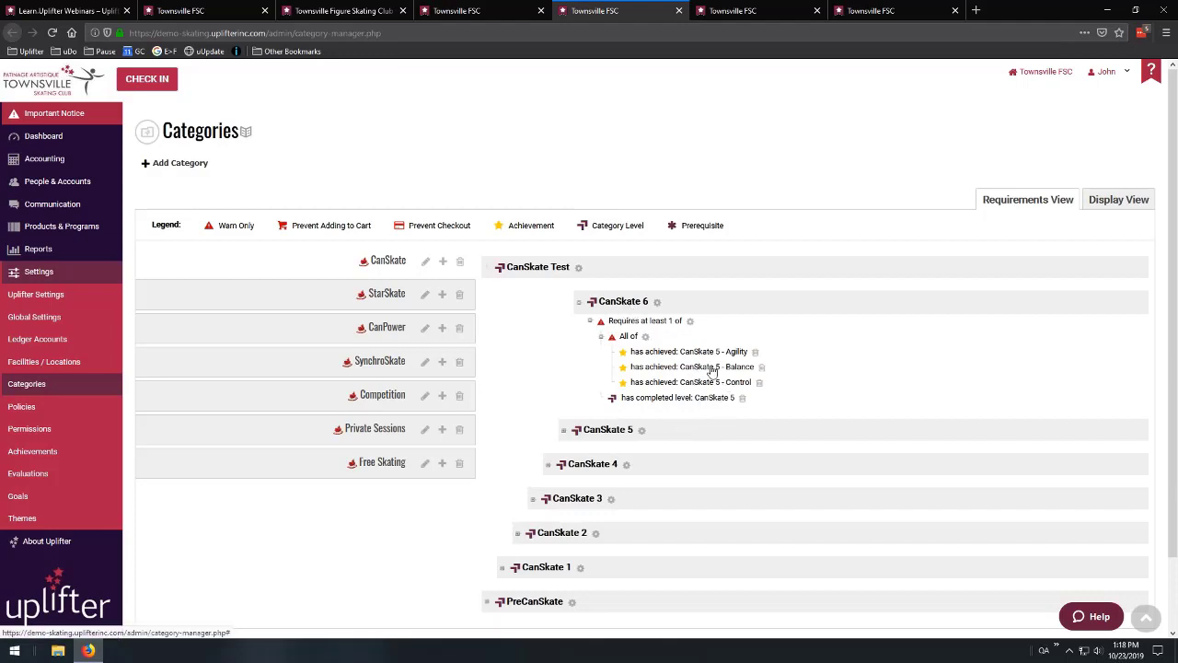
pyautogui.click(578, 303)
pyautogui.click(563, 336)
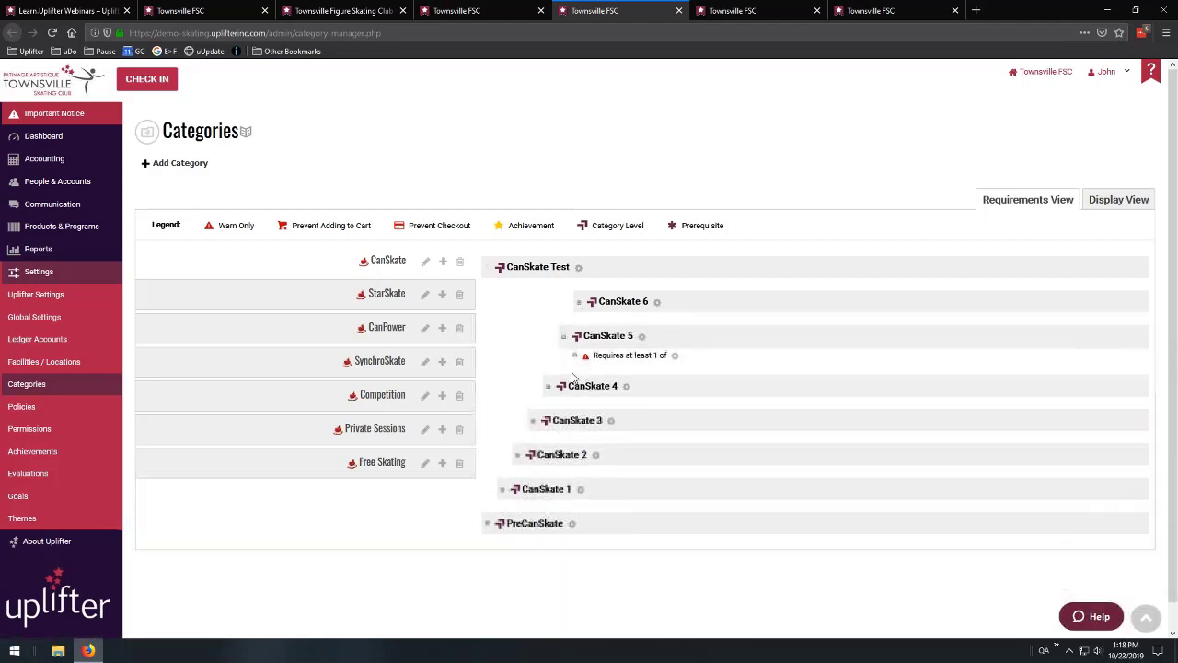
pyautogui.click(564, 338)
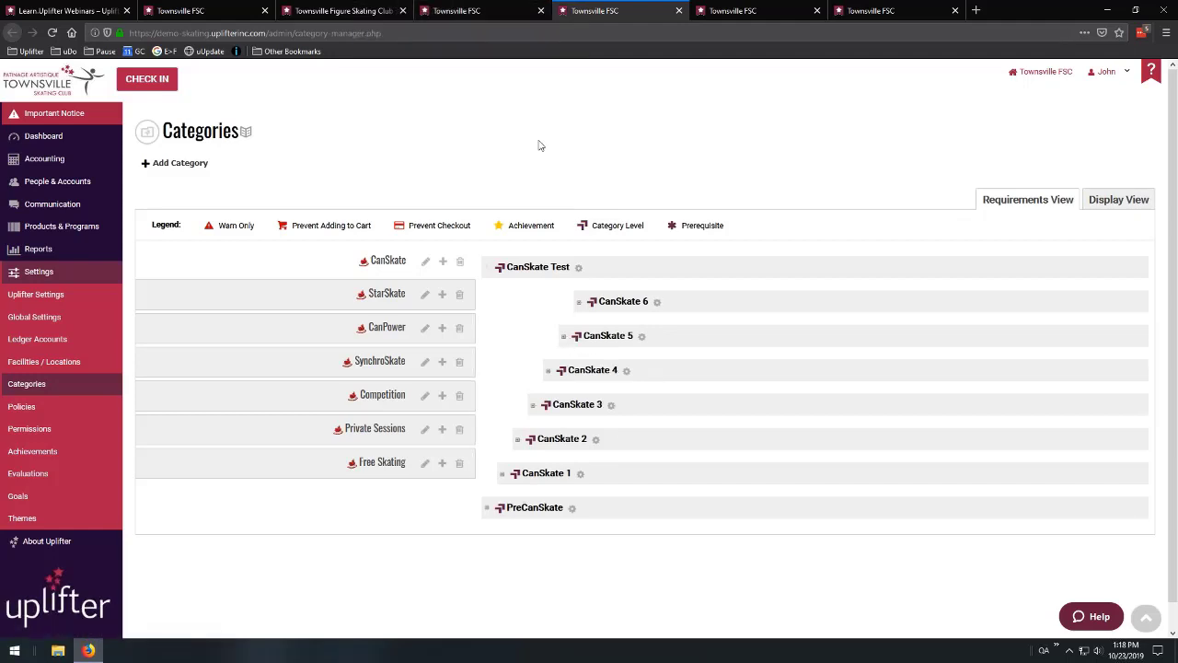
# Check the levels selected in the new program, and review the requirements of CanSkate 1 on the Categories page.
pyautogui.click(506, 11)
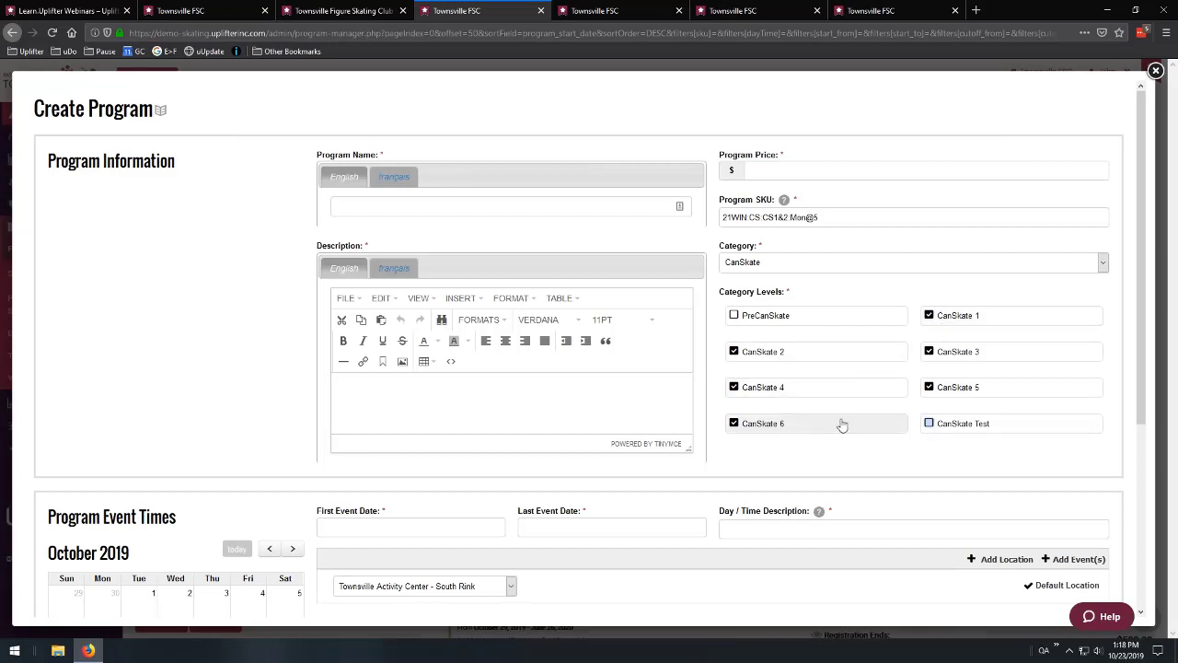
pyautogui.click(626, 16)
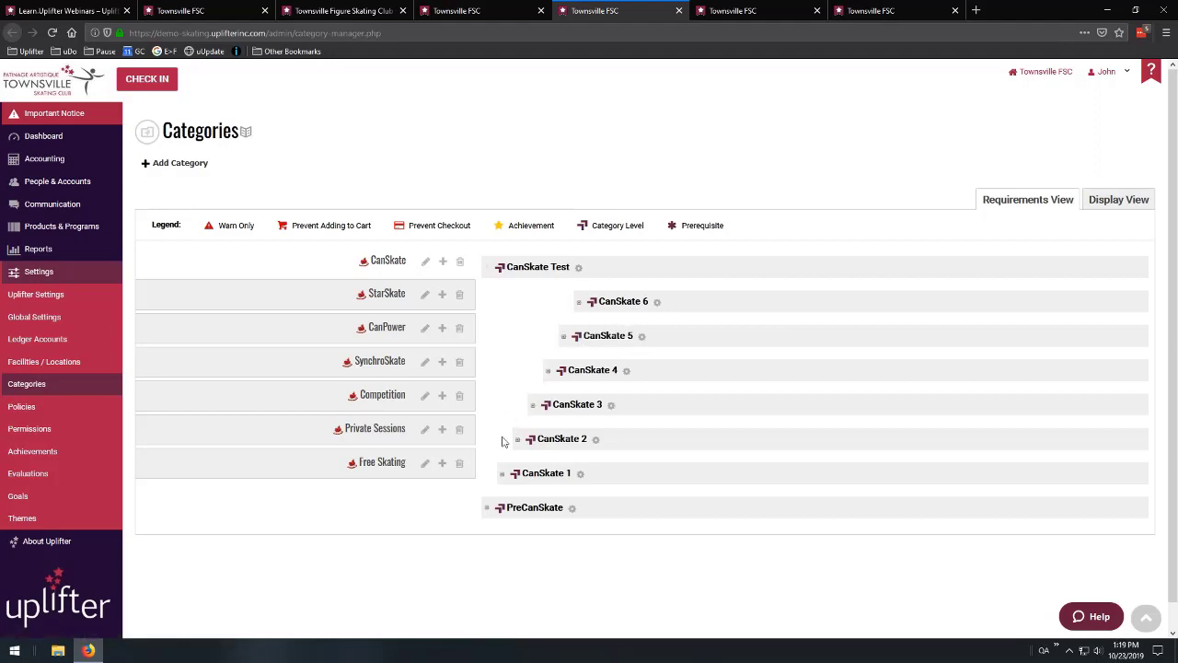
pyautogui.click(501, 473)
pyautogui.scroll(-3, 507, 437)
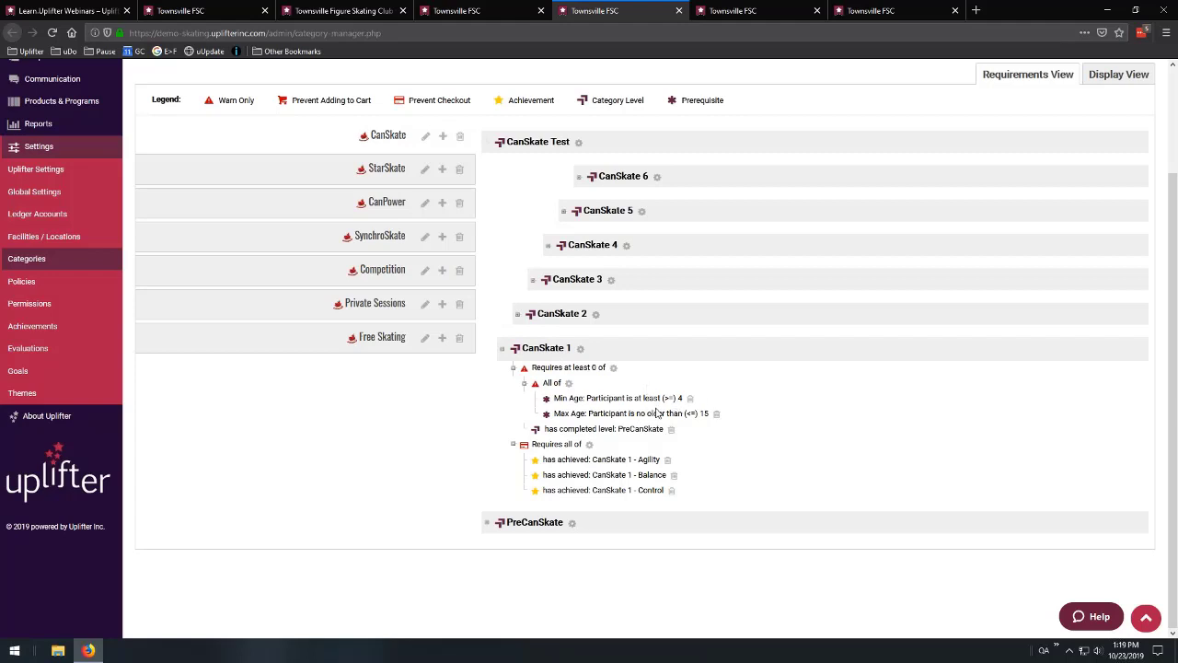
pyautogui.click(502, 348)
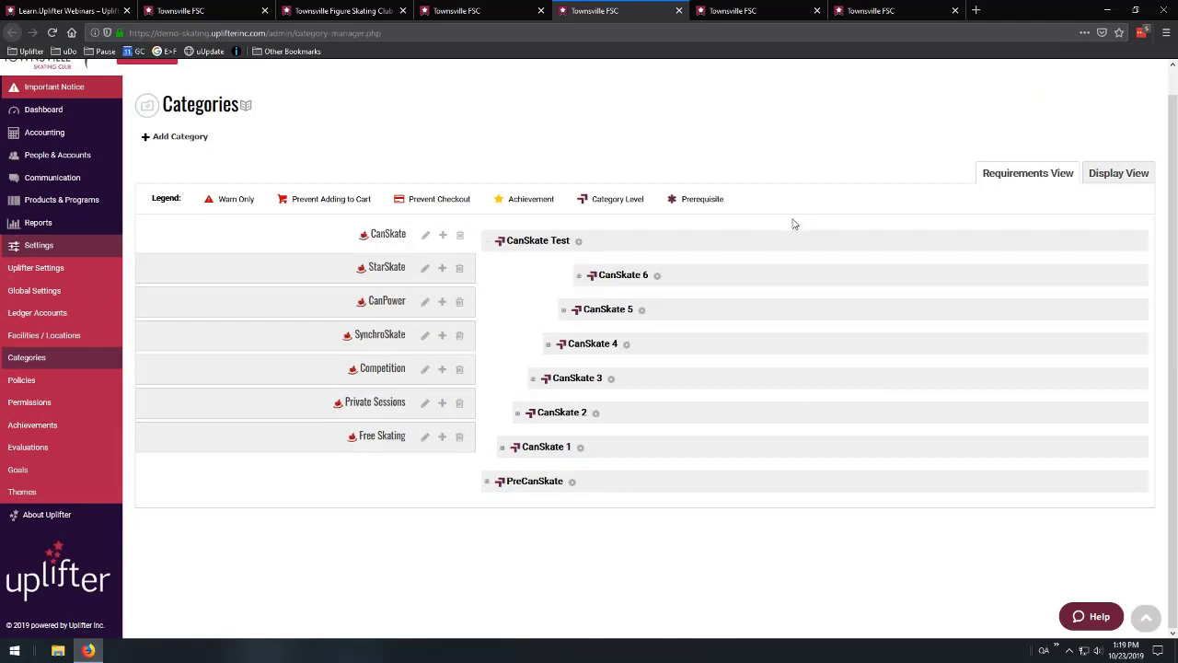
# Return to the Create Program form and set the First Event Date to 2019-11-01.
pyautogui.hotkey('ctrl', 'pageup')
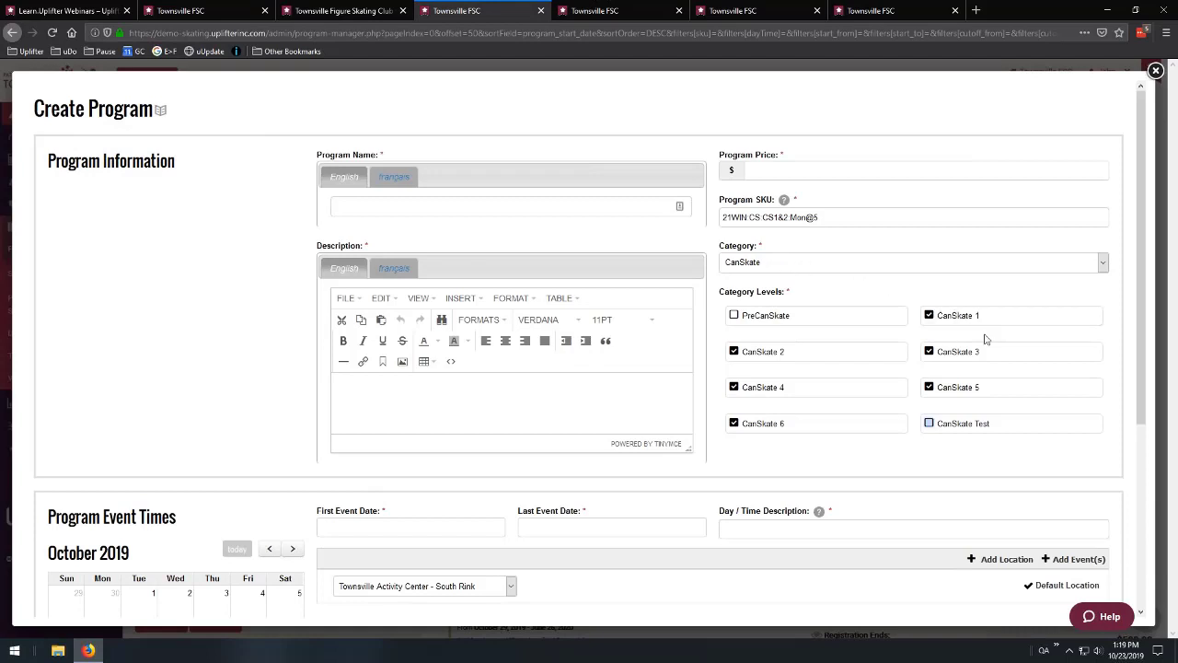
pyautogui.scroll(-5, 792, 253)
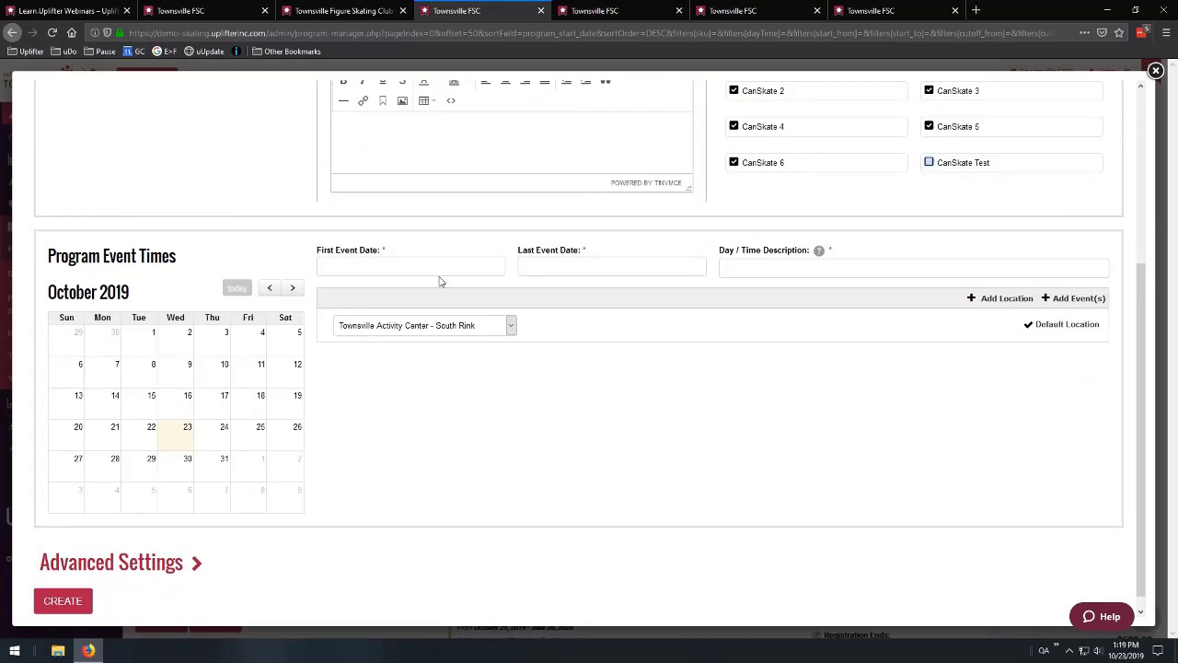
pyautogui.click(359, 265)
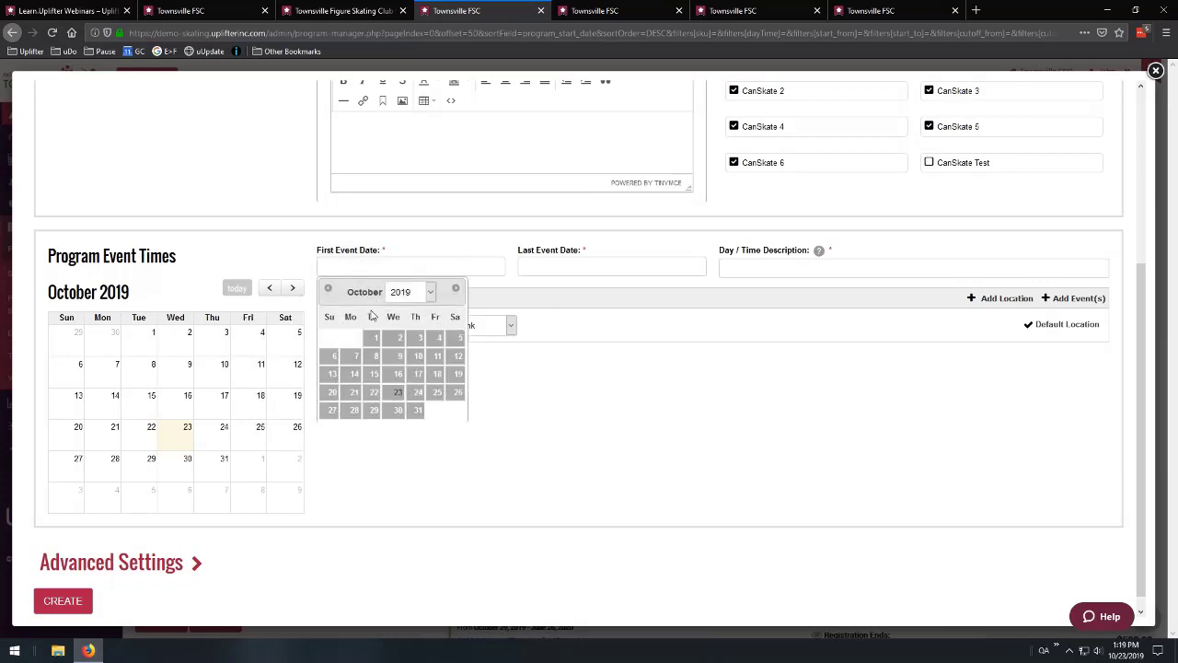
pyautogui.click(455, 288)
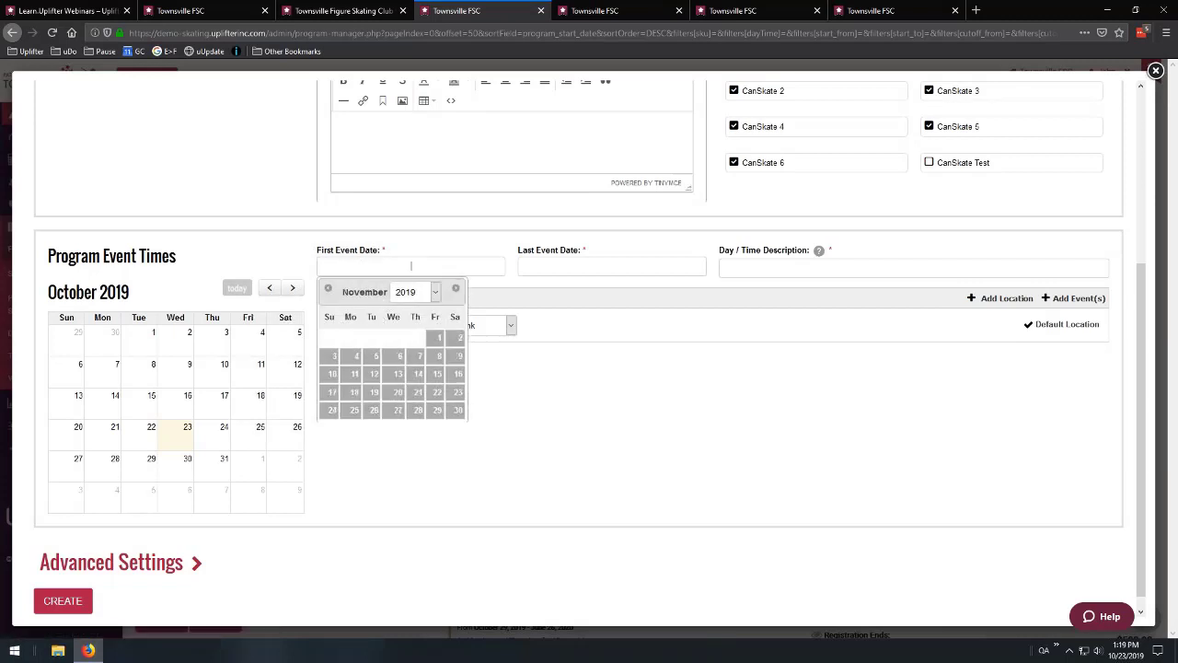
pyautogui.click(435, 337)
# Set the program's Last Event Date to 2020-02-29.
pyautogui.click(603, 265)
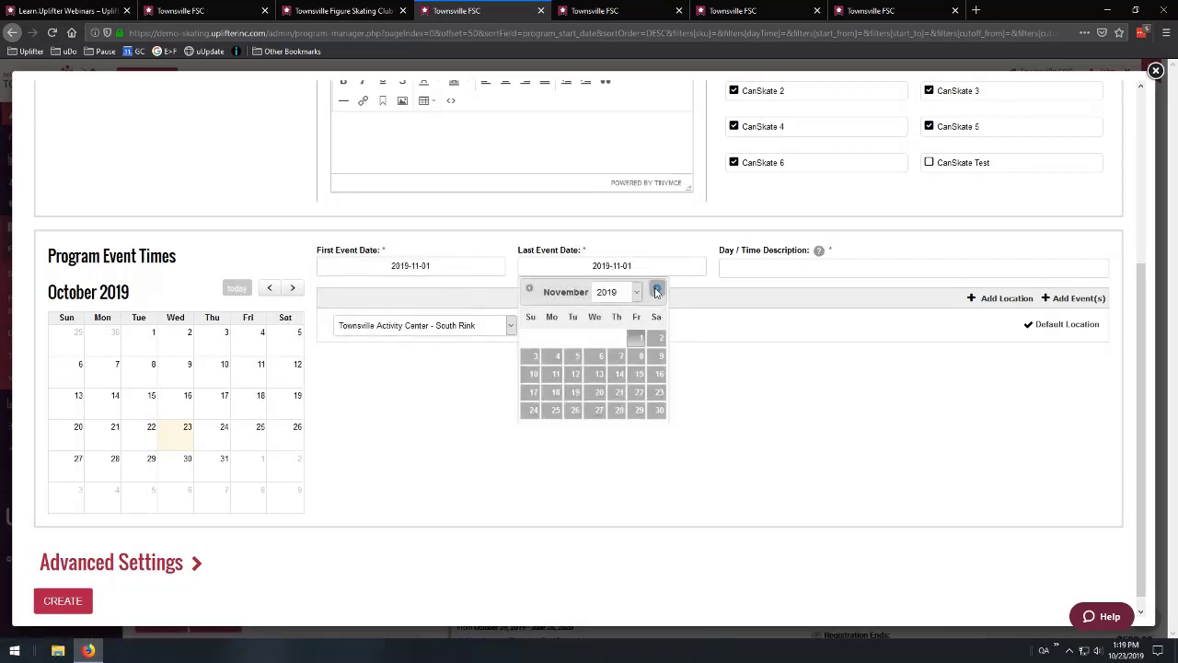
pyautogui.click(656, 291)
pyautogui.click(656, 291)
pyautogui.click(656, 291)
pyautogui.click(656, 291)
pyautogui.click(656, 291)
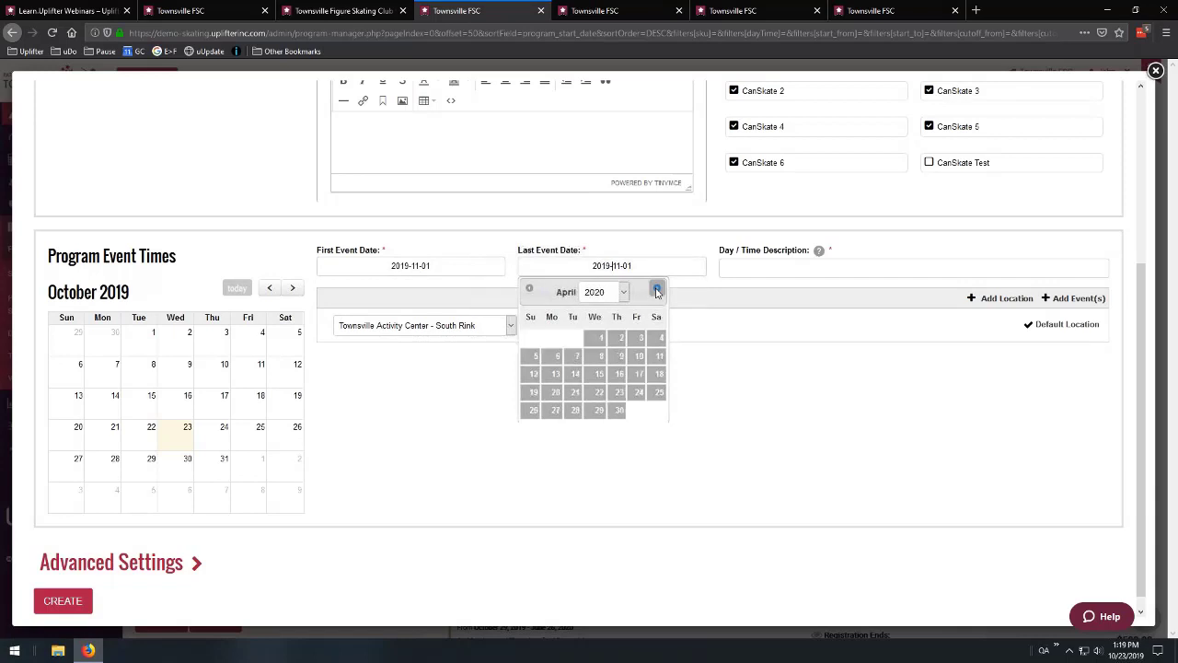
pyautogui.click(531, 289)
pyautogui.click(531, 289)
pyautogui.click(657, 410)
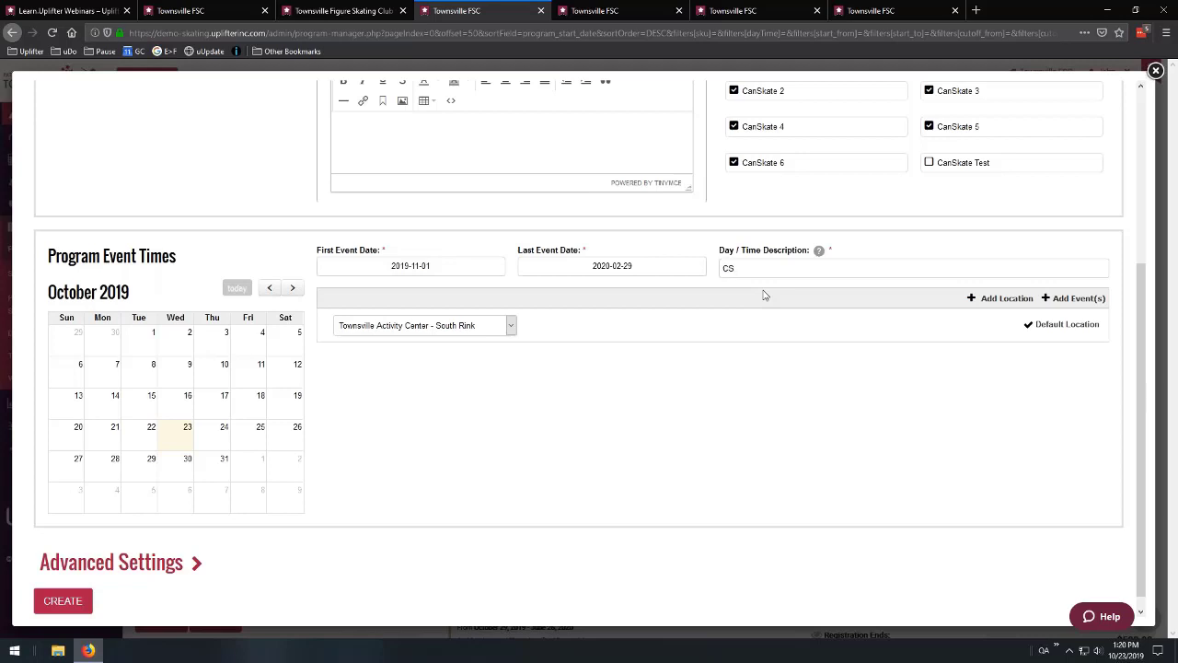
# Enter "Mondays @ 5PM" as the program's Day / Time Description.
pyautogui.click(778, 273)
pyautogui.scroll(2, 791, 181)
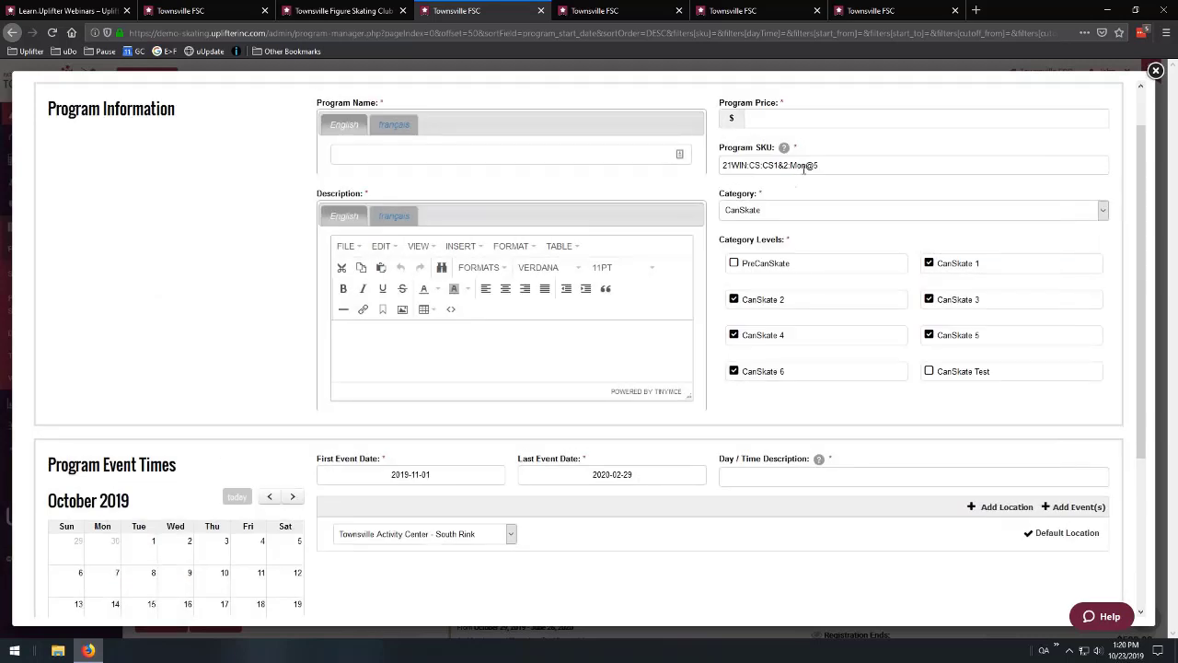
pyautogui.click(766, 476)
pyautogui.write('Mond')
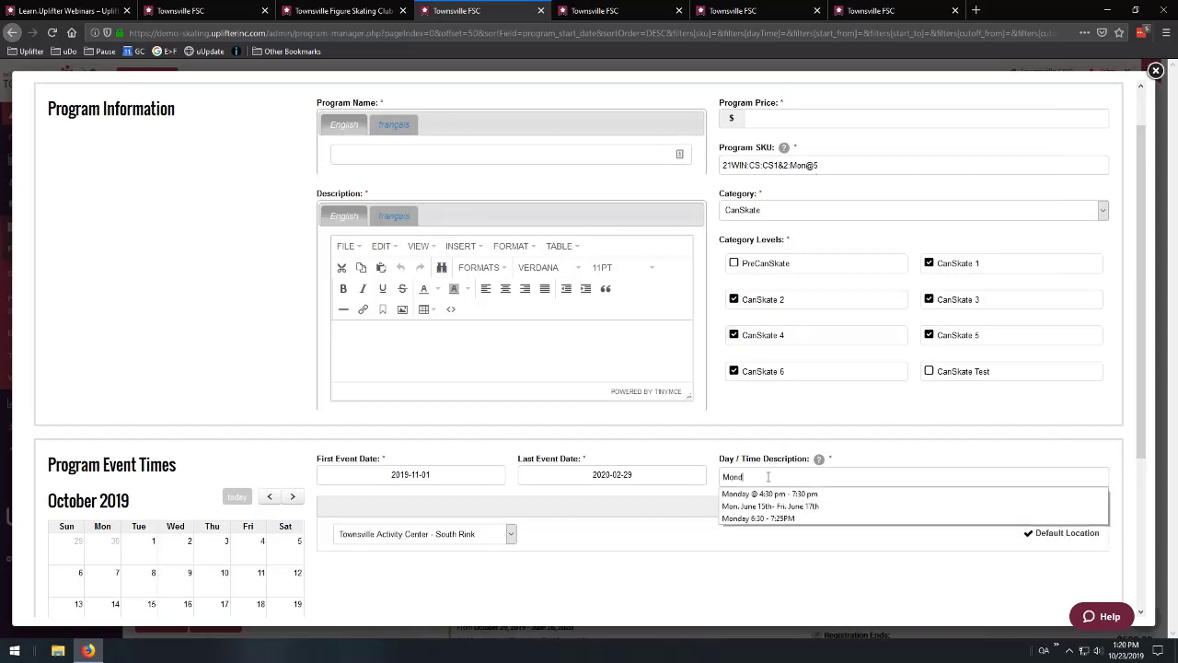
pyautogui.write('ays @ 5PM')
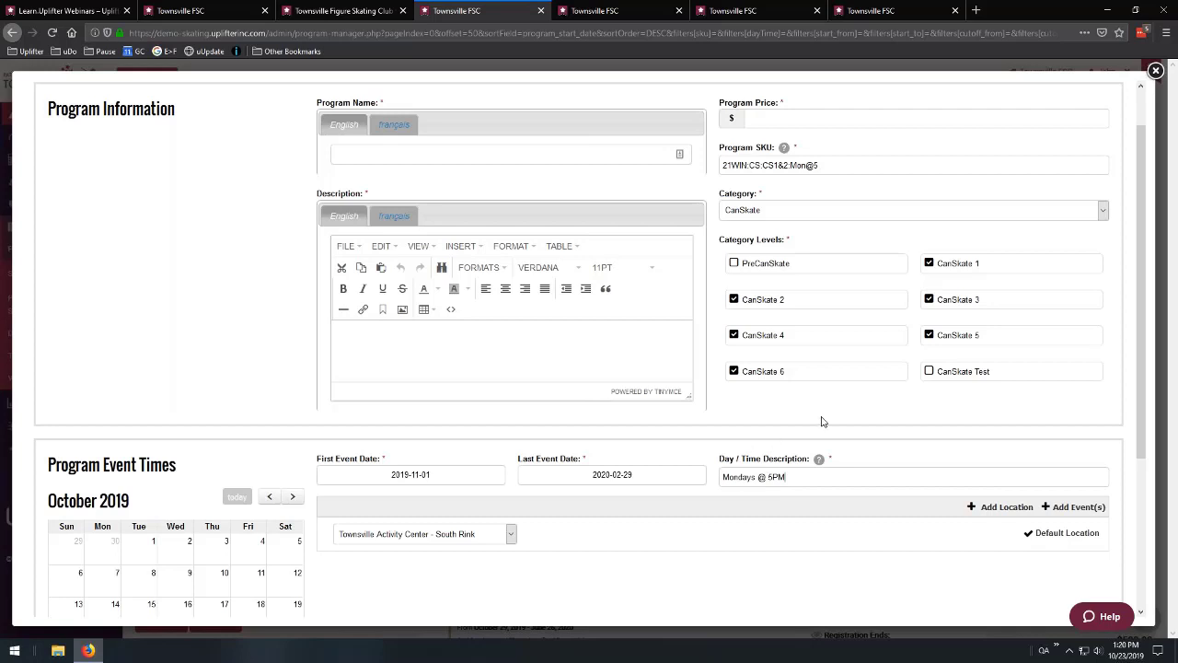
pyautogui.scroll(-1, 822, 420)
pyautogui.moveTo(799, 424); pyautogui.dragTo(711, 424)
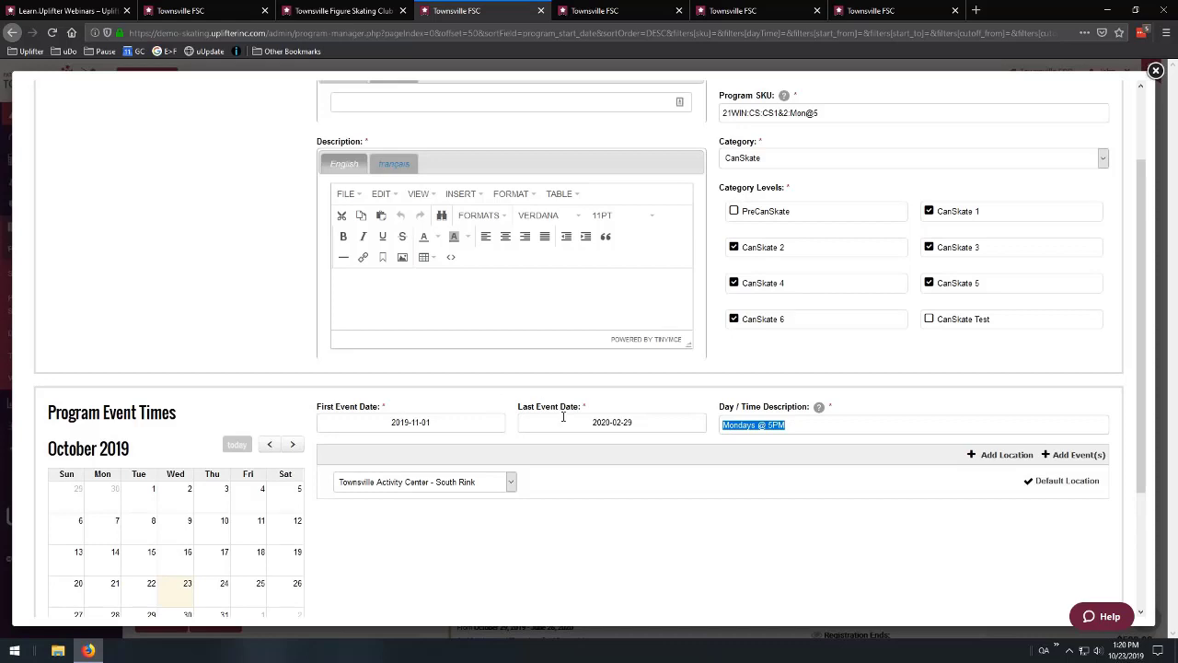
# Start adding events to the program with Townsville Skate Center - Shuttle Run Area as their location.
pyautogui.scroll(-2, 674, 380)
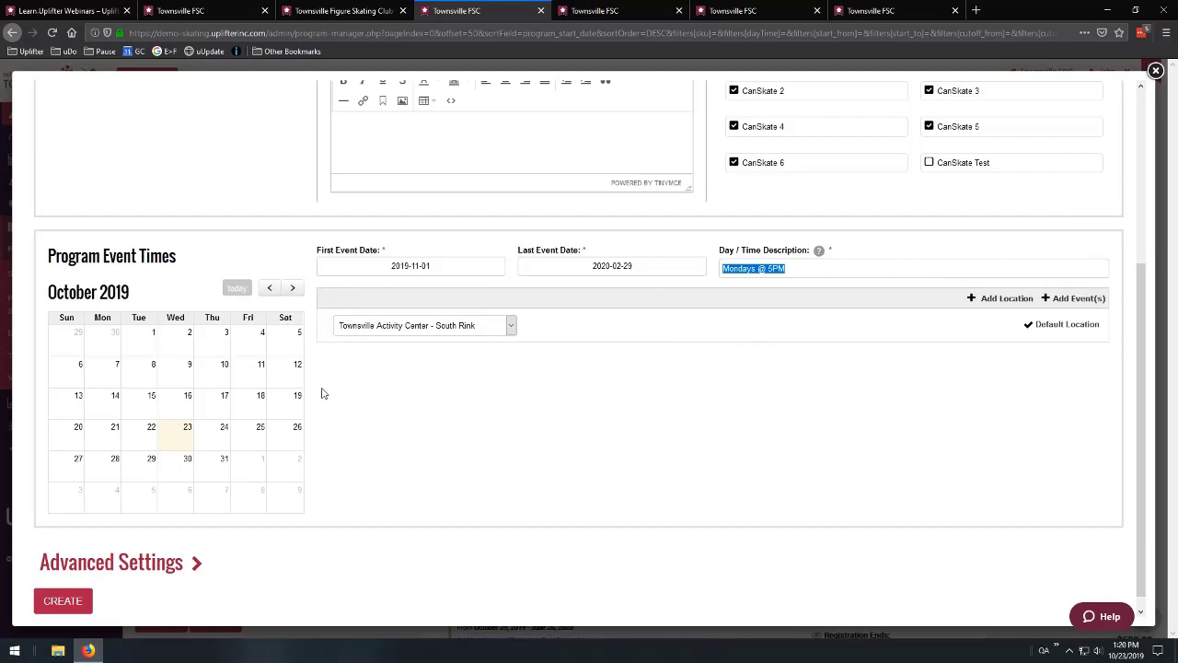
pyautogui.click(1076, 298)
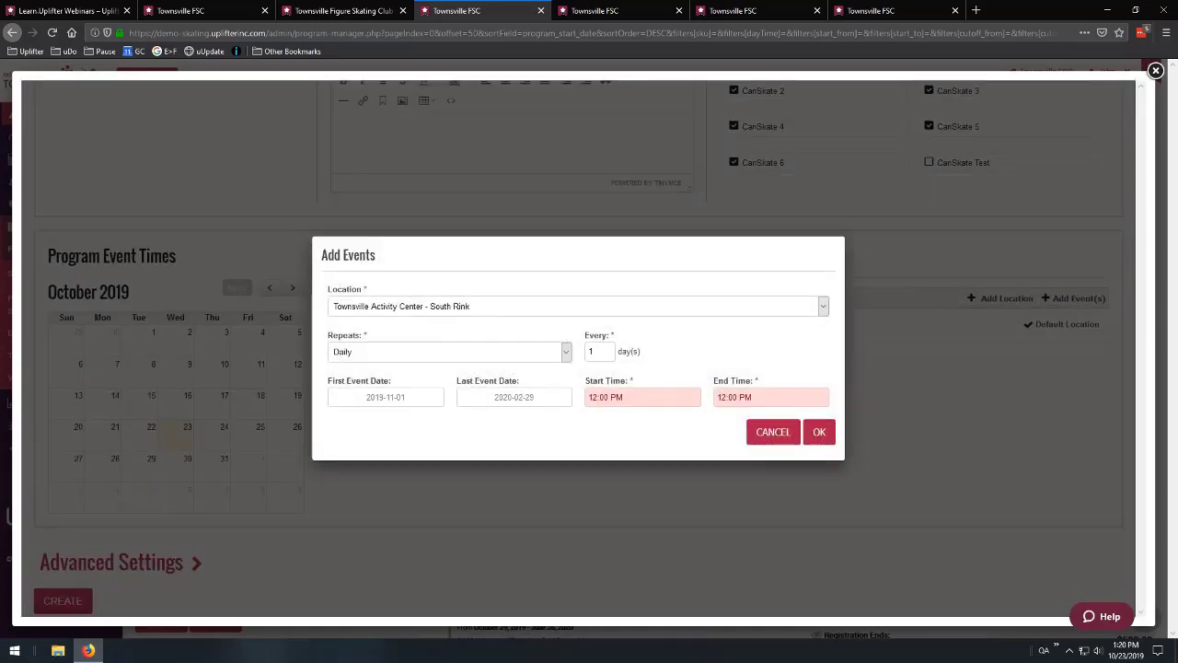
pyautogui.click(377, 352)
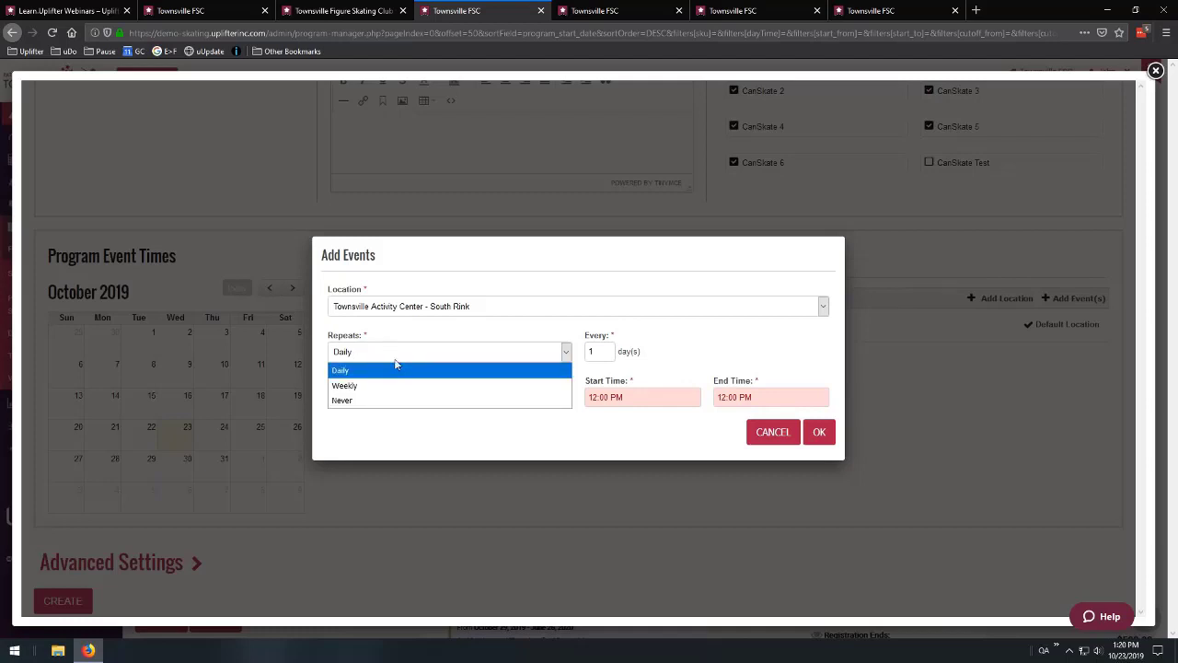
pyautogui.click(464, 308)
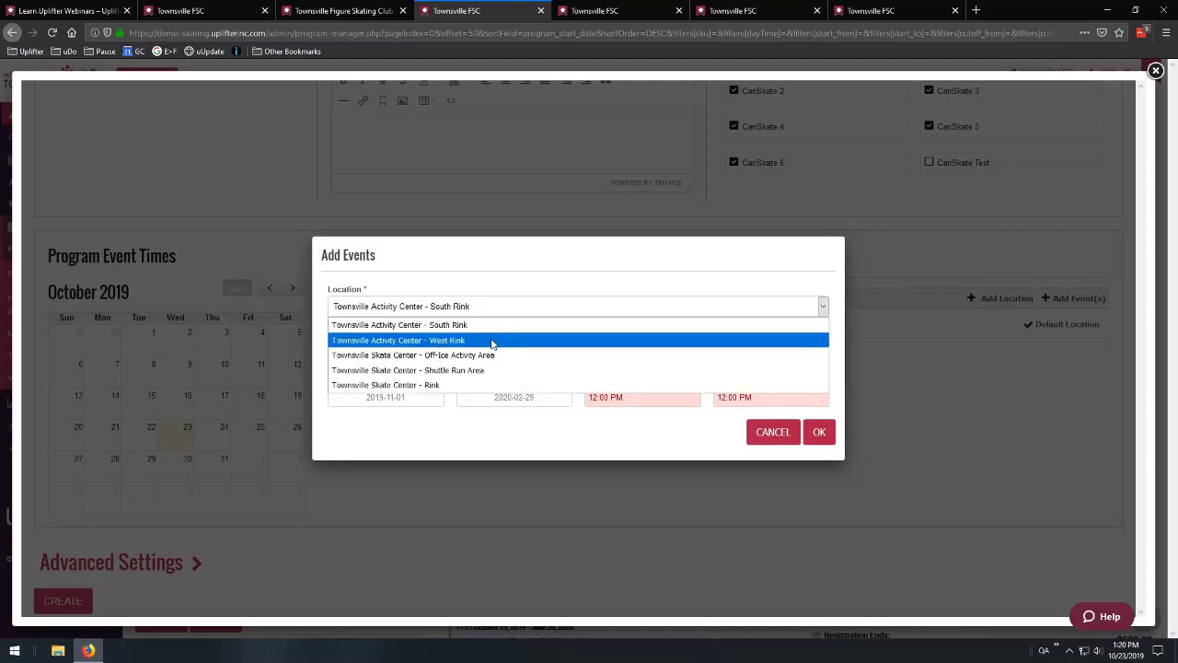
pyautogui.click(466, 370)
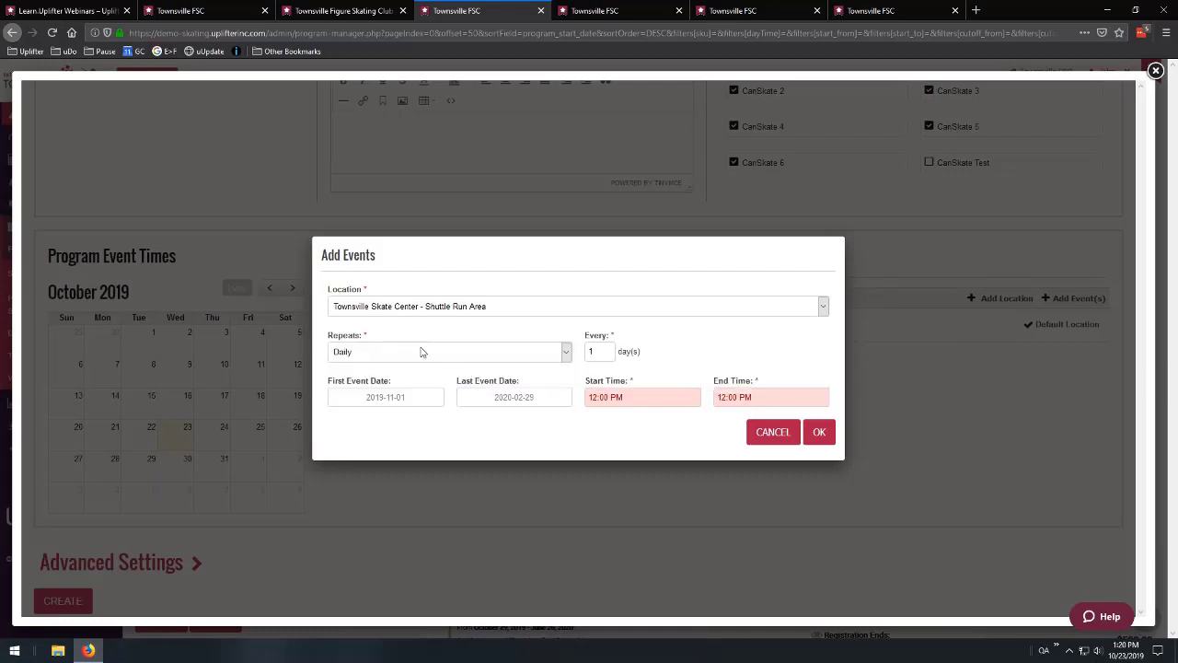
# Set the new events to repeat weekly, every Monday.
pyautogui.click(422, 352)
pyautogui.click(394, 385)
pyautogui.click(631, 358)
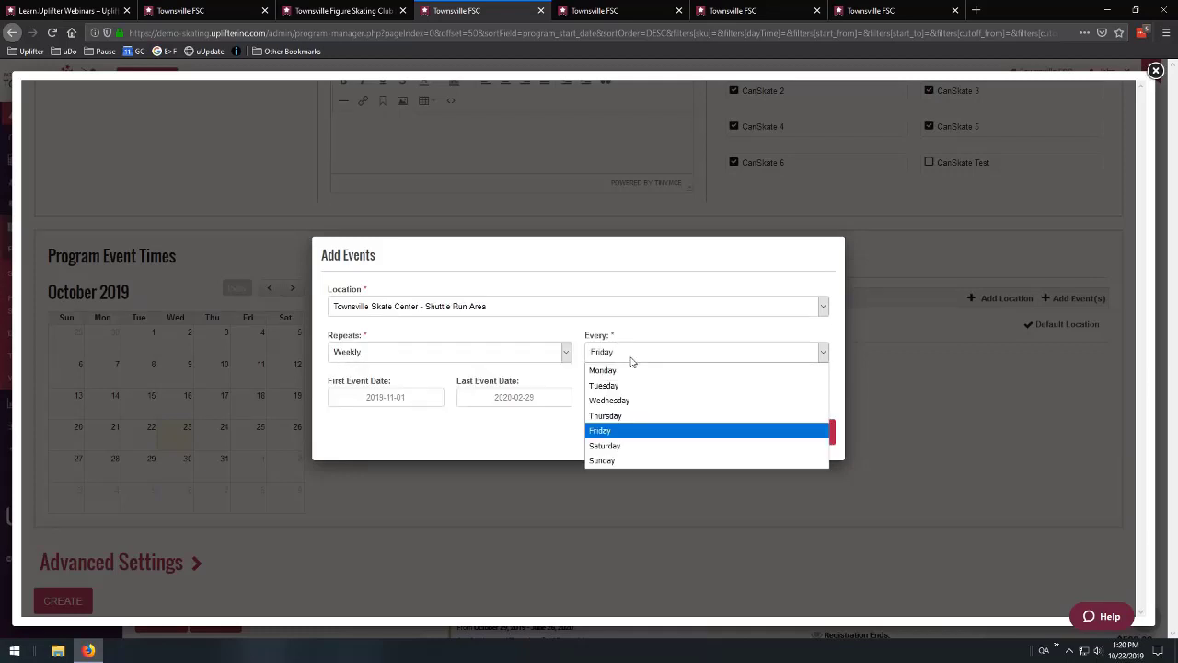
pyautogui.click(631, 372)
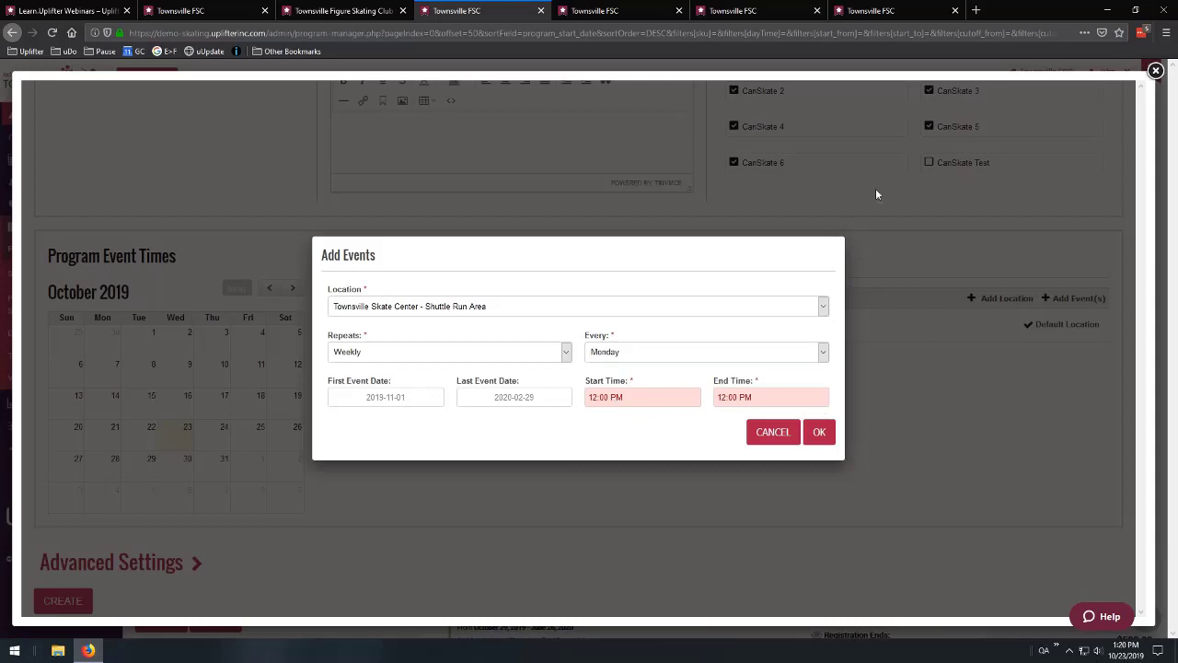
# Set the new events' start time to 5:00 PM and end time to 6:00 PM.
pyautogui.click(619, 393)
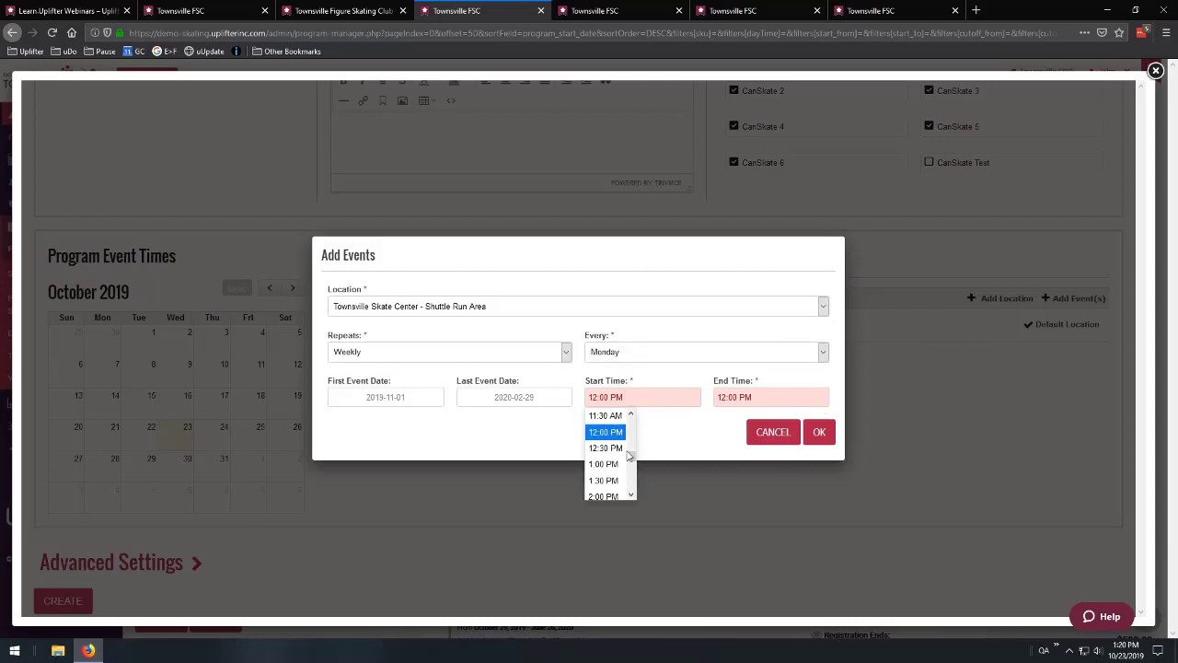
pyautogui.scroll(-4, 628, 455)
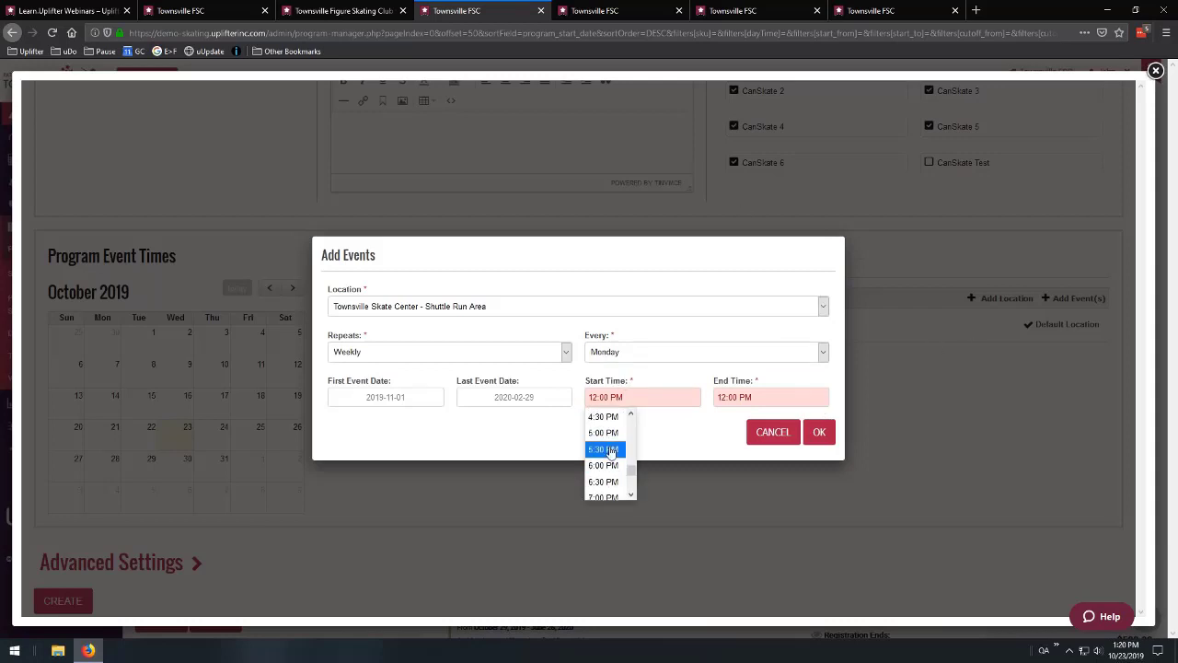
pyautogui.click(604, 433)
pyautogui.click(750, 396)
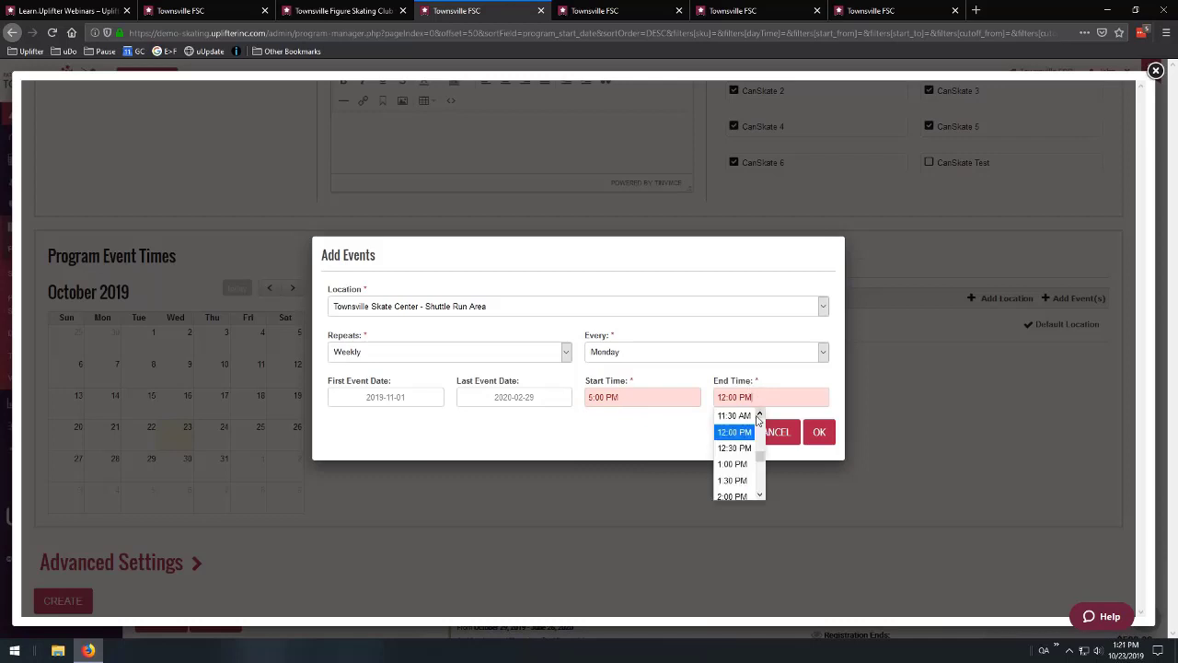
pyautogui.scroll(-3, 759, 465)
pyautogui.scroll(-2, 759, 468)
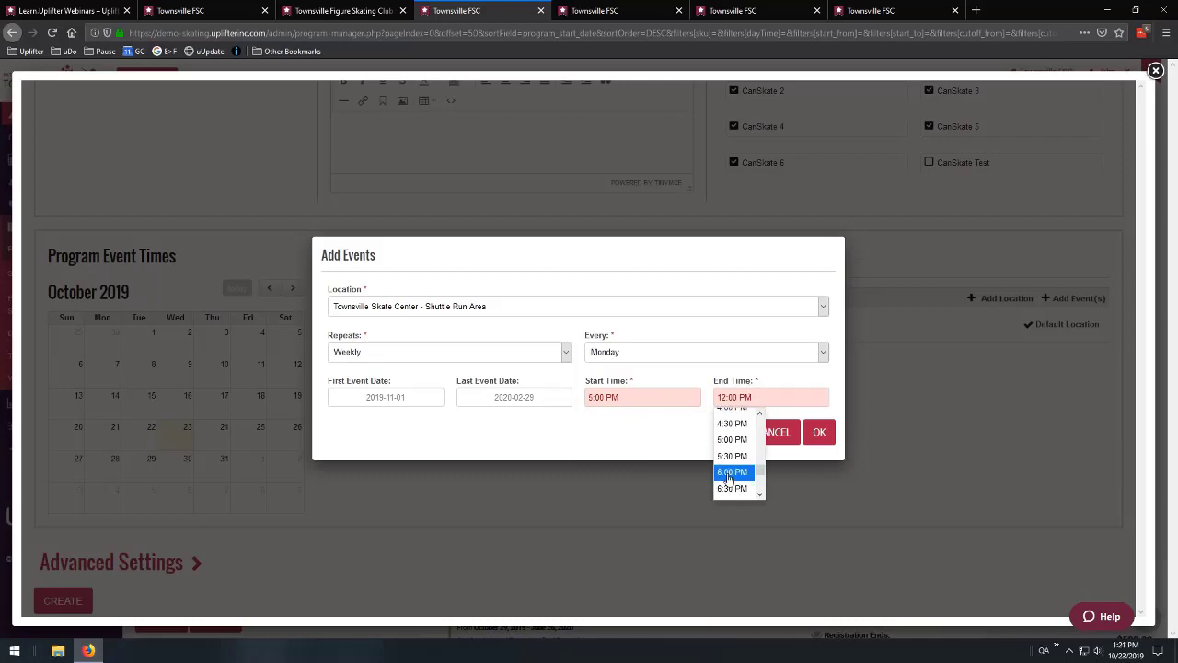
pyautogui.click(728, 472)
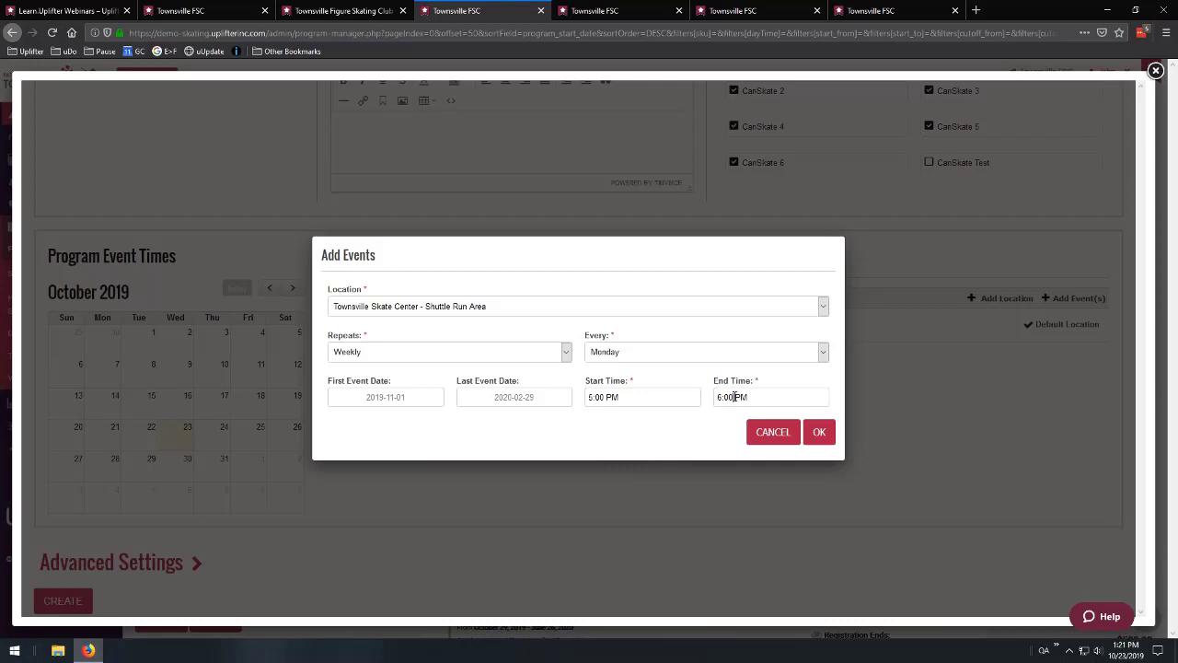
# Set the events' end time to 5:55 PM and add the recurring events to the program.
pyautogui.moveTo(733, 396); pyautogui.dragTo(717, 399)
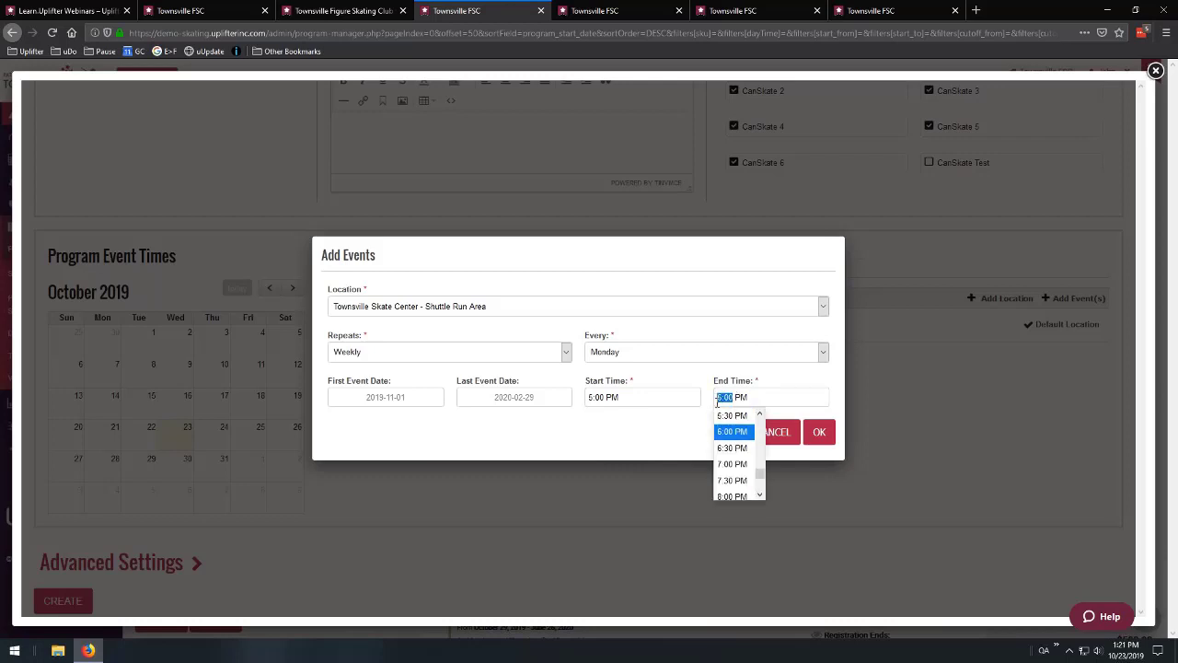
pyautogui.write('5:55')
pyautogui.press('Return')
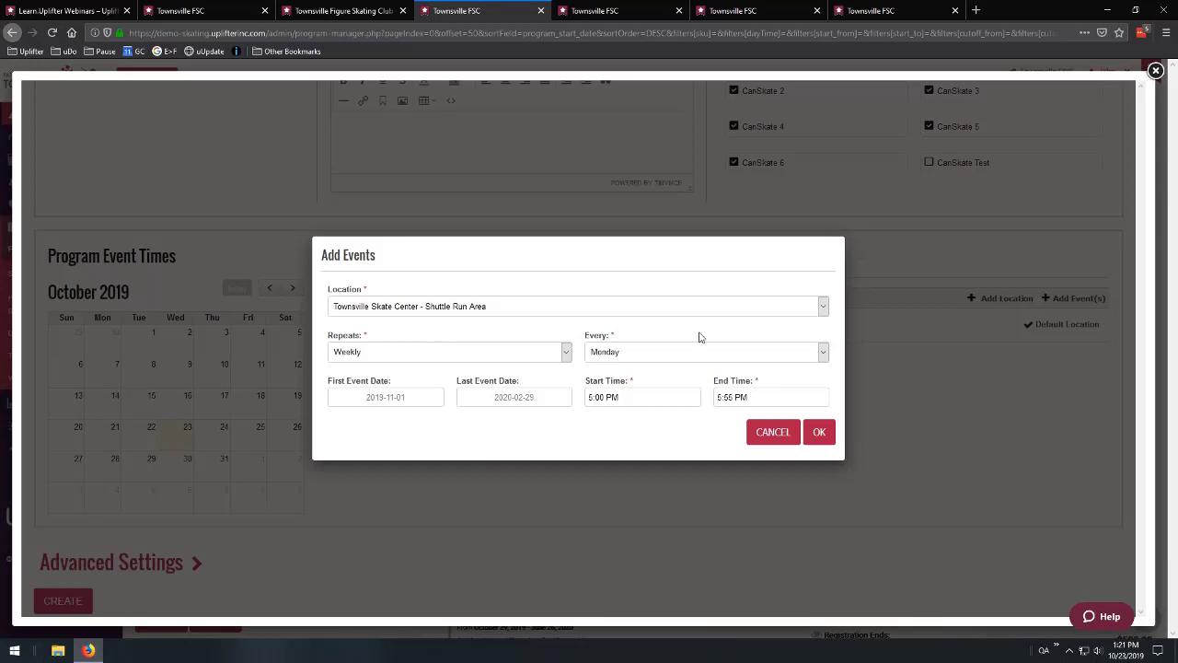
pyautogui.click(817, 433)
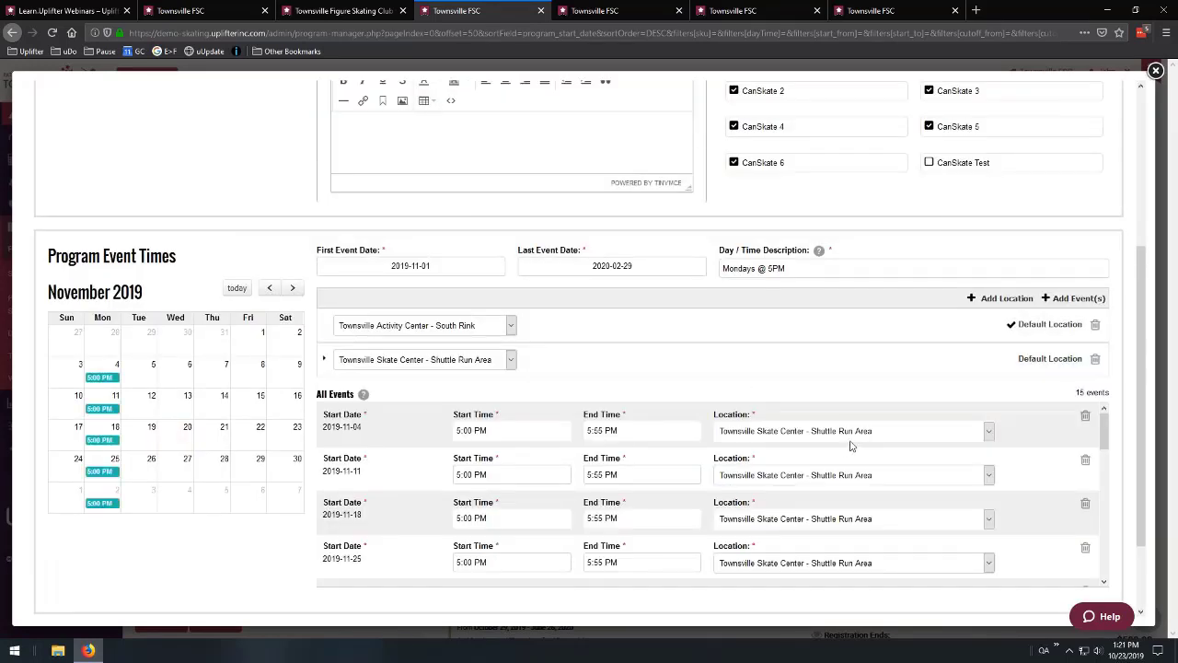
# Reinstate the 2019-12-23 and 2019-12-30 events skipped for Christmas/New Years in the program's event list.
pyautogui.scroll(-1, 828, 442)
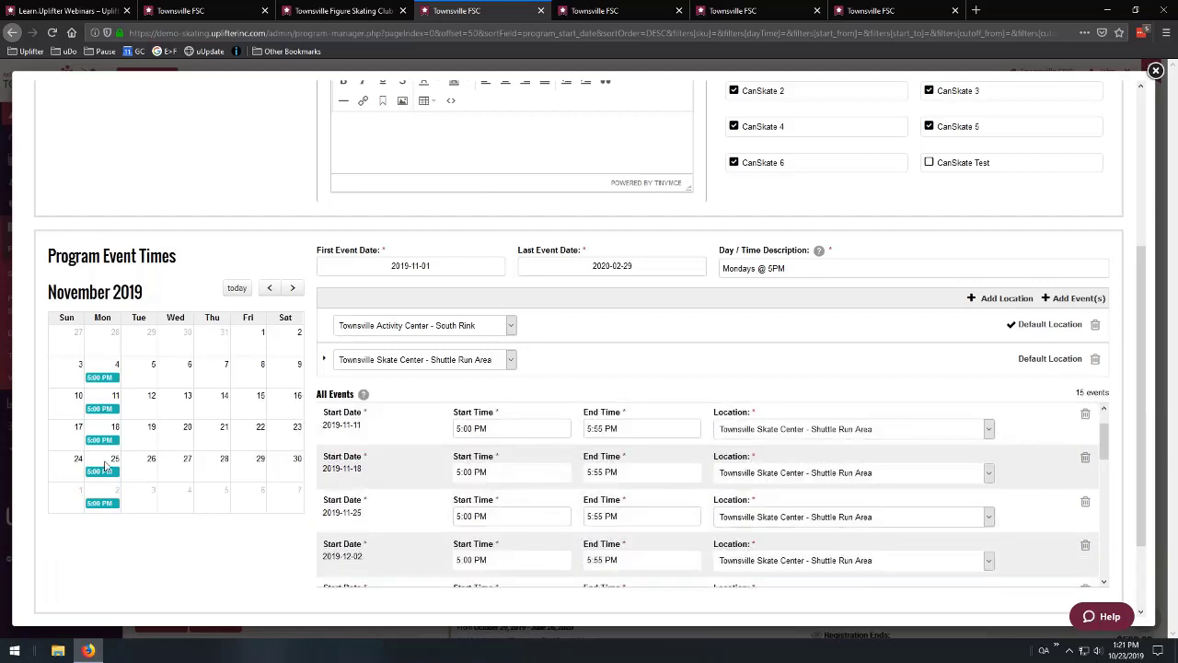
pyautogui.click(291, 287)
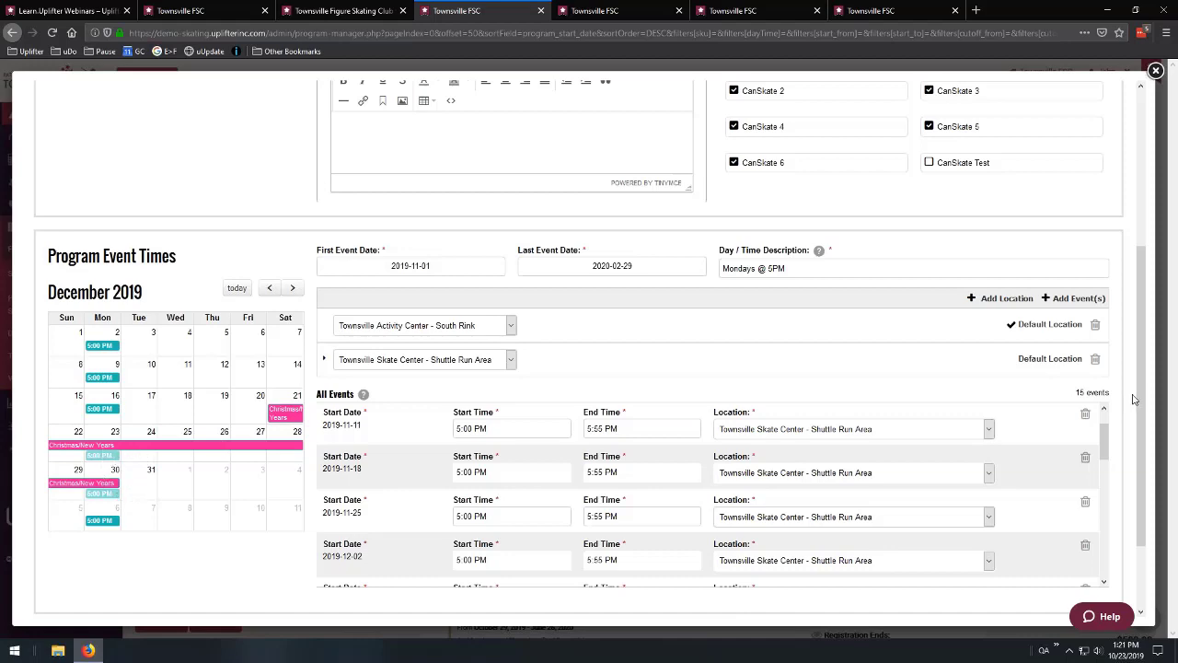
pyautogui.scroll(-1, 1134, 398)
pyautogui.moveTo(1104, 391); pyautogui.dragTo(1108, 445)
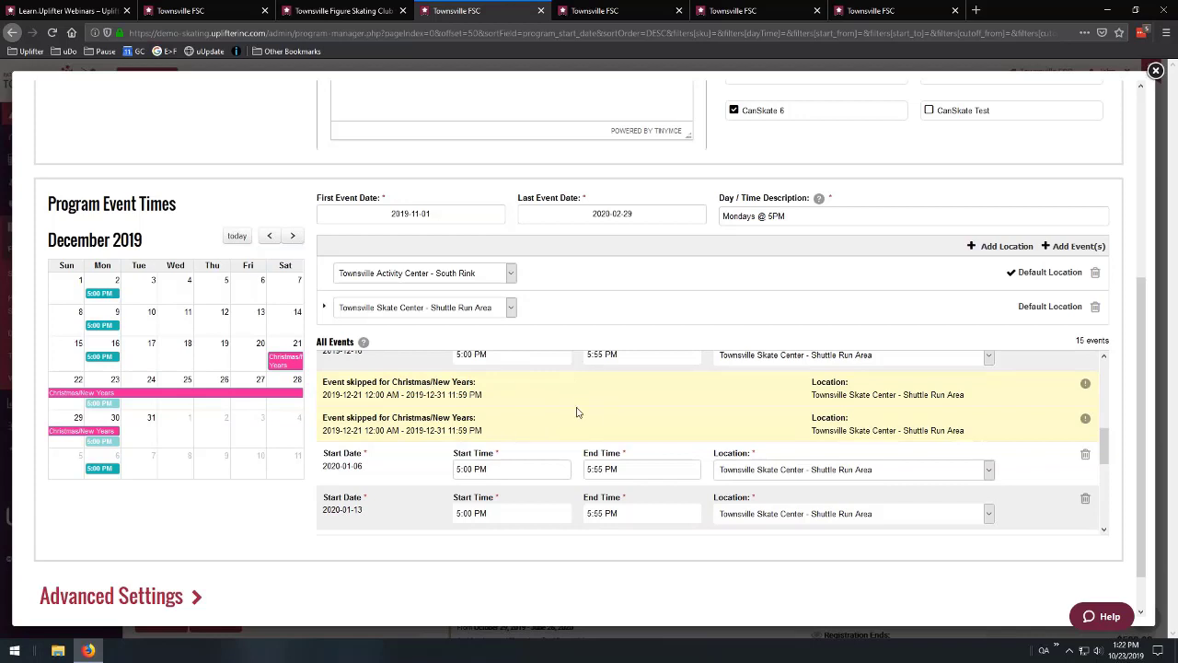
pyautogui.click(1086, 386)
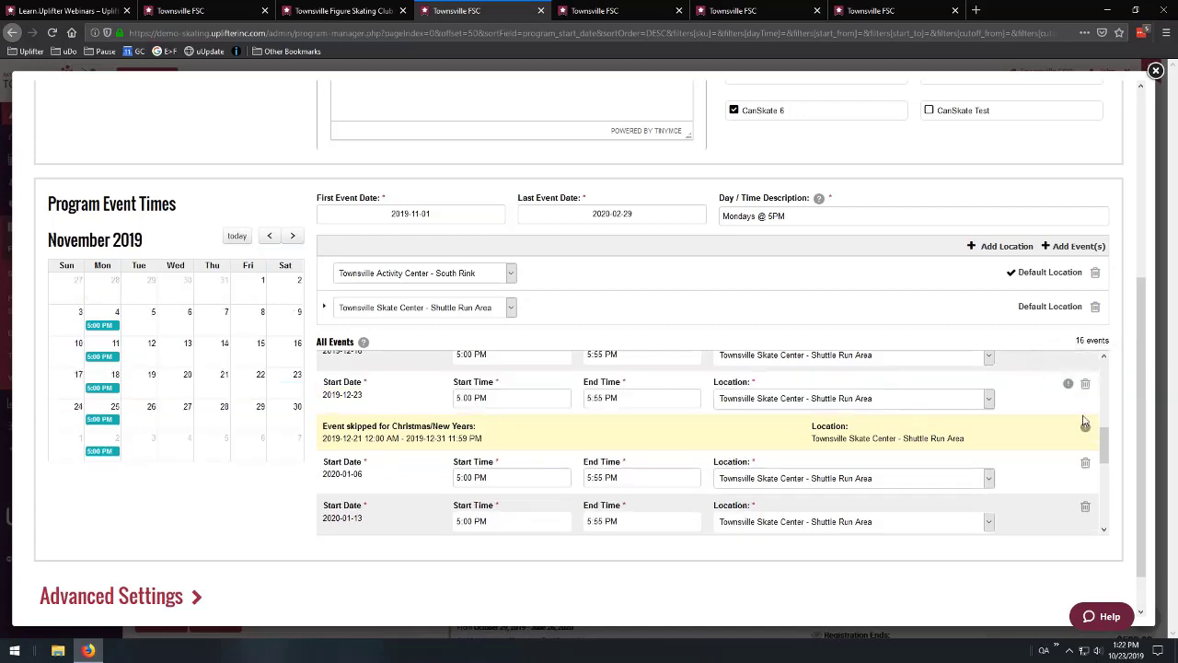
pyautogui.click(292, 236)
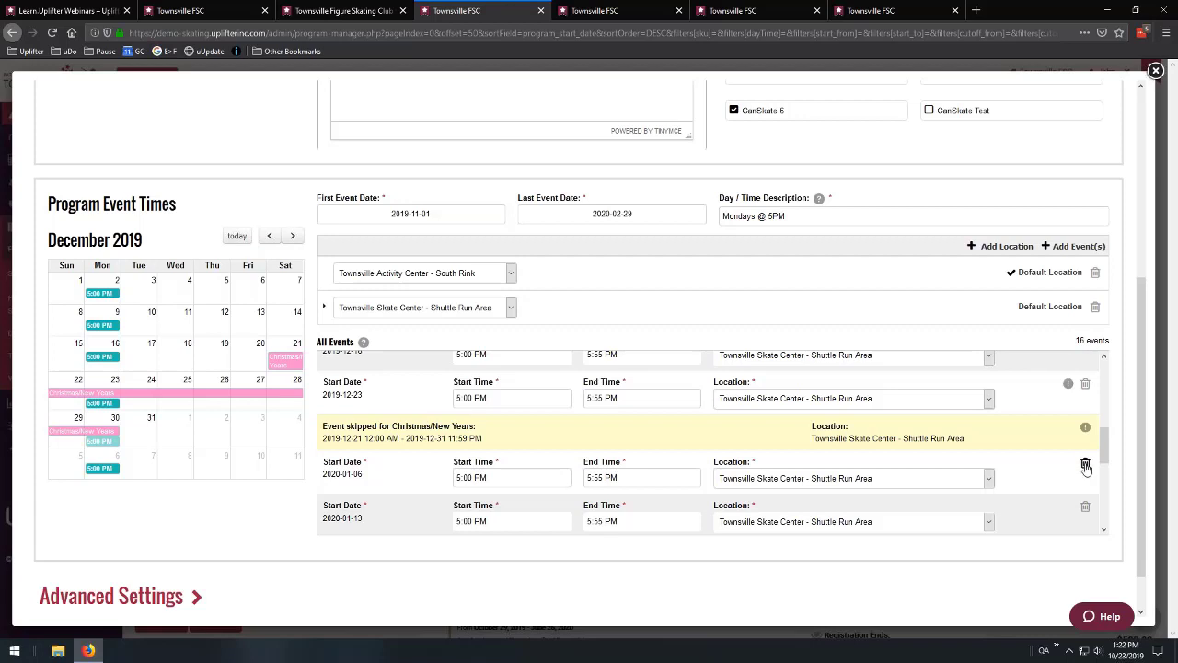
pyautogui.click(1086, 429)
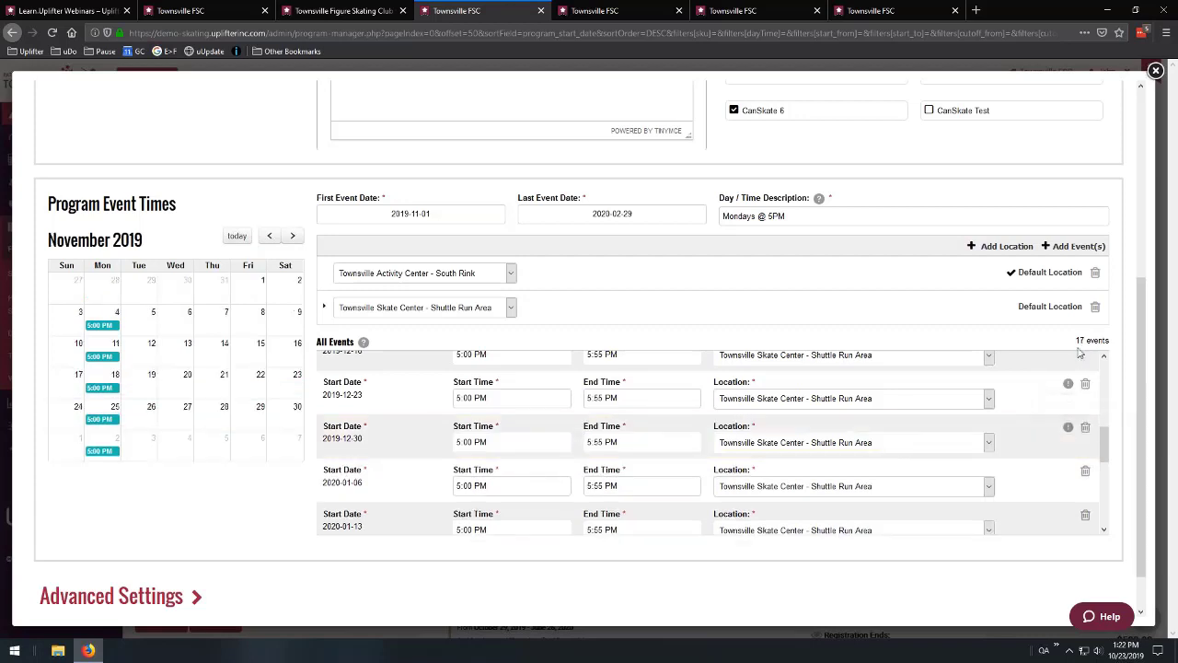
# Delete the reinstated 2019-12-30 event, choosing only this event.
pyautogui.click(1086, 429)
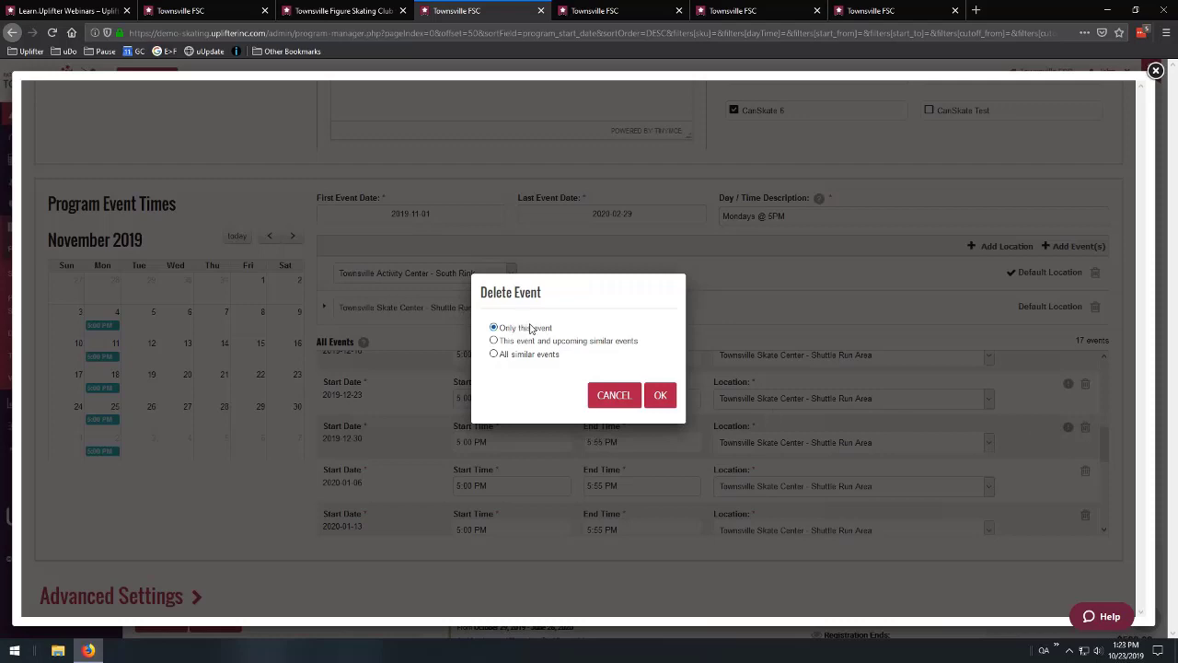
pyautogui.click(660, 395)
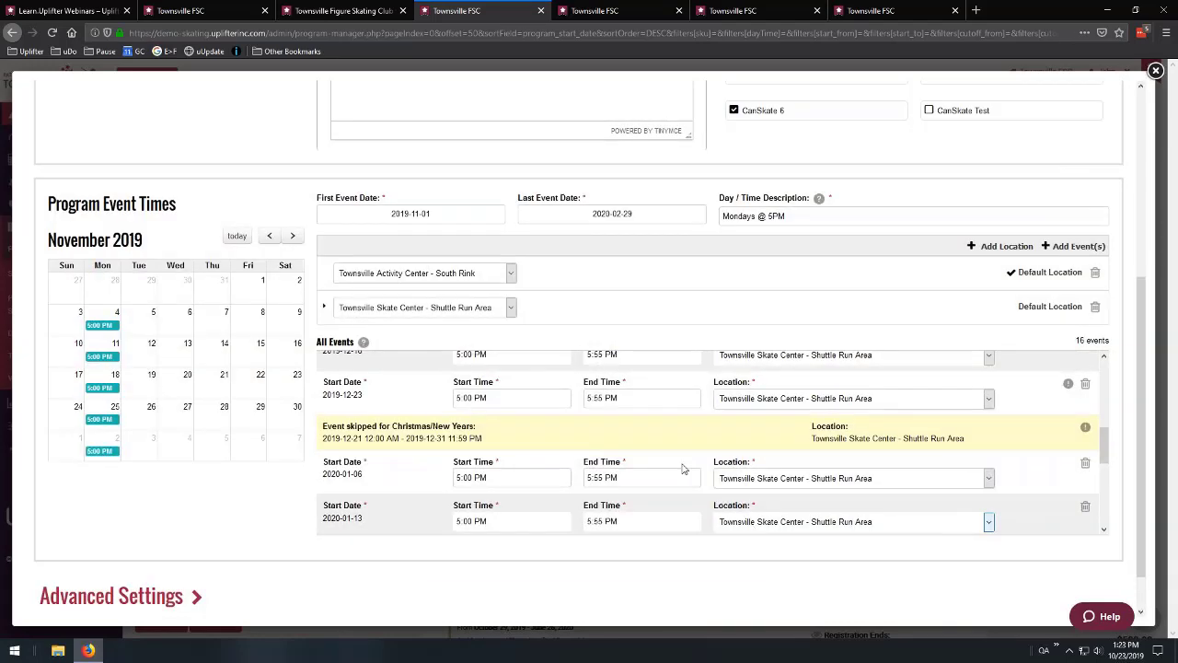
# Set the end time of the individual 2019-11-11 event to 5:45 PM.
pyautogui.scroll(5, 723, 456)
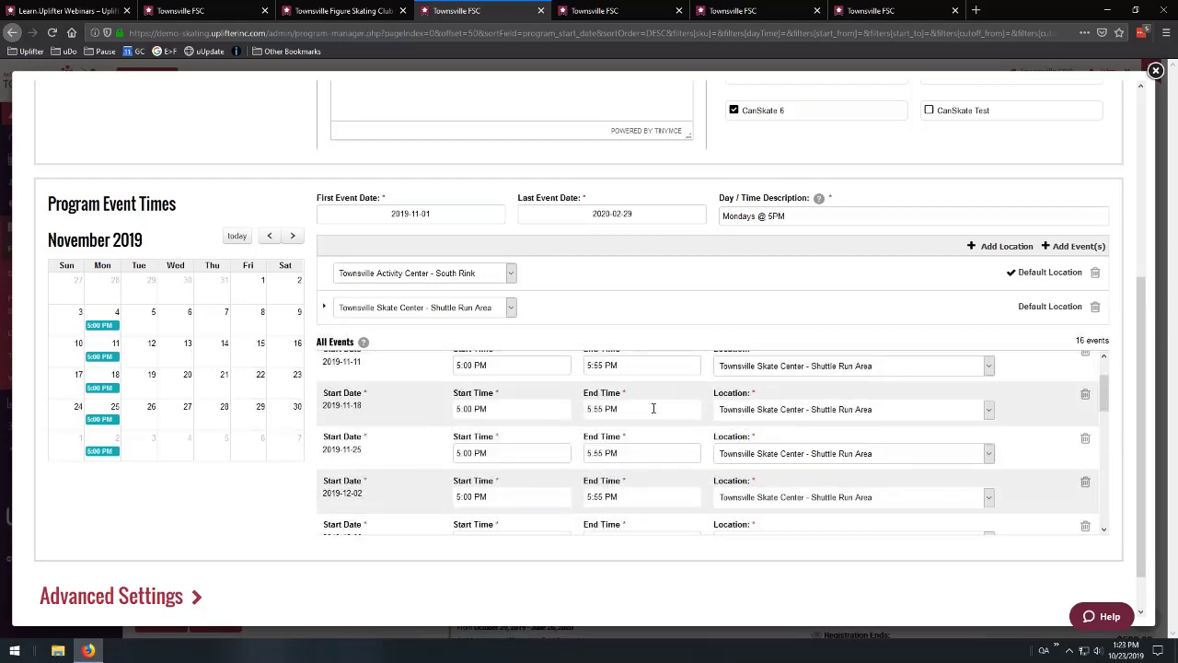
pyautogui.scroll(1, 723, 455)
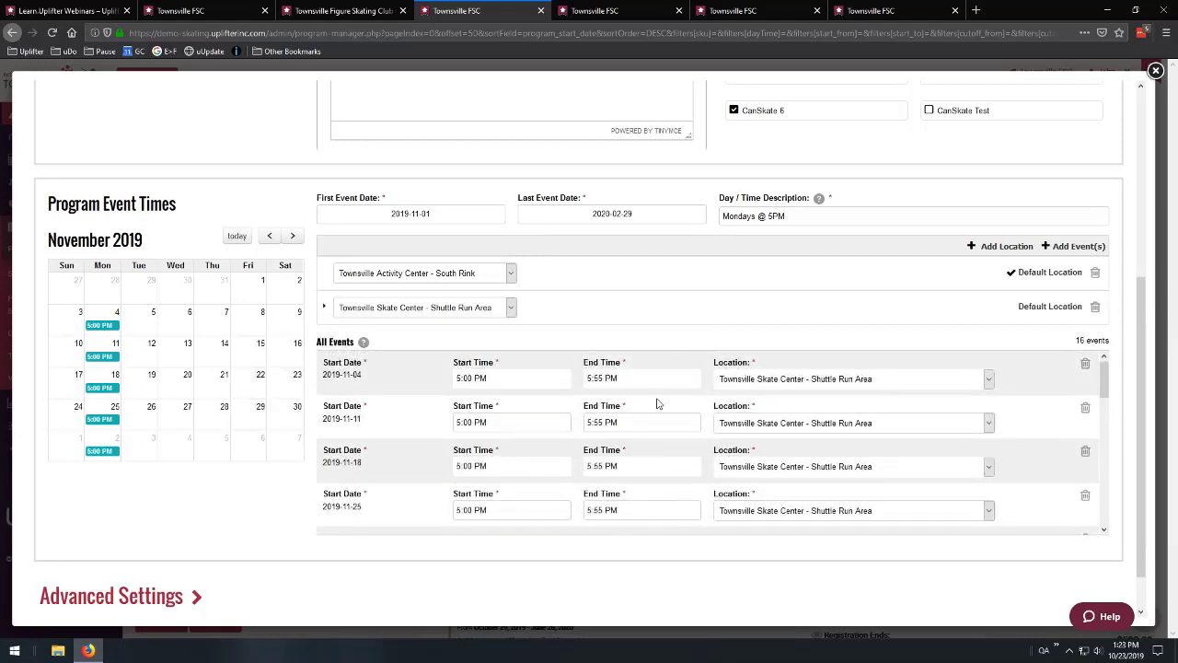
pyautogui.scroll(1, 657, 403)
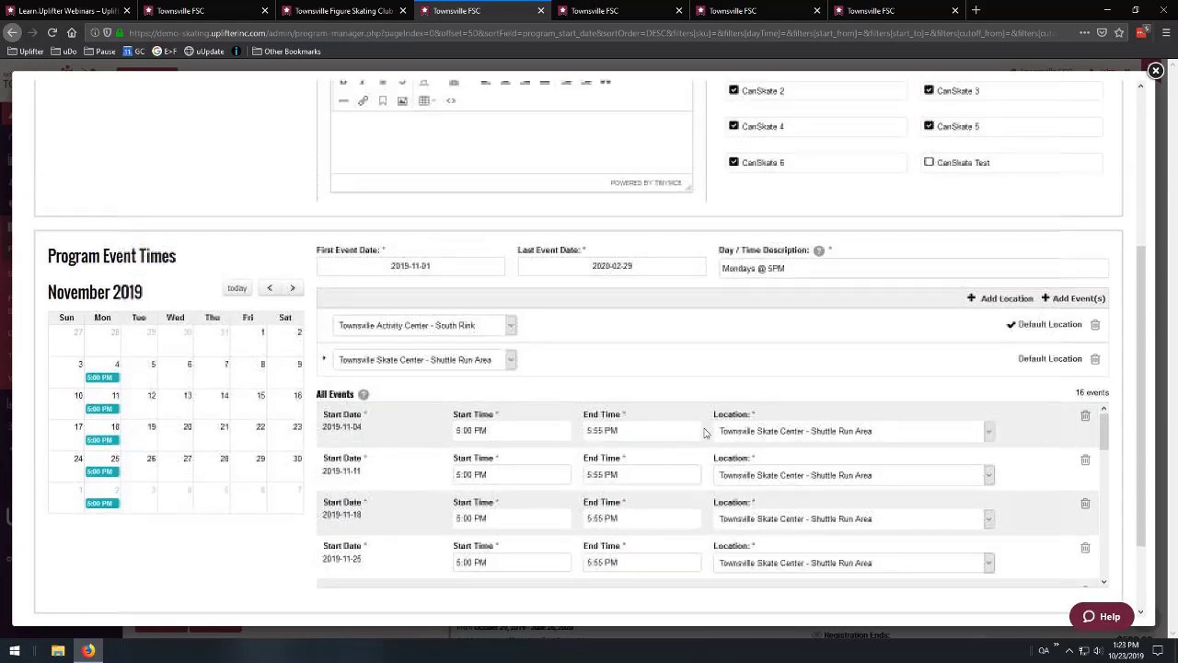
pyautogui.click(604, 474)
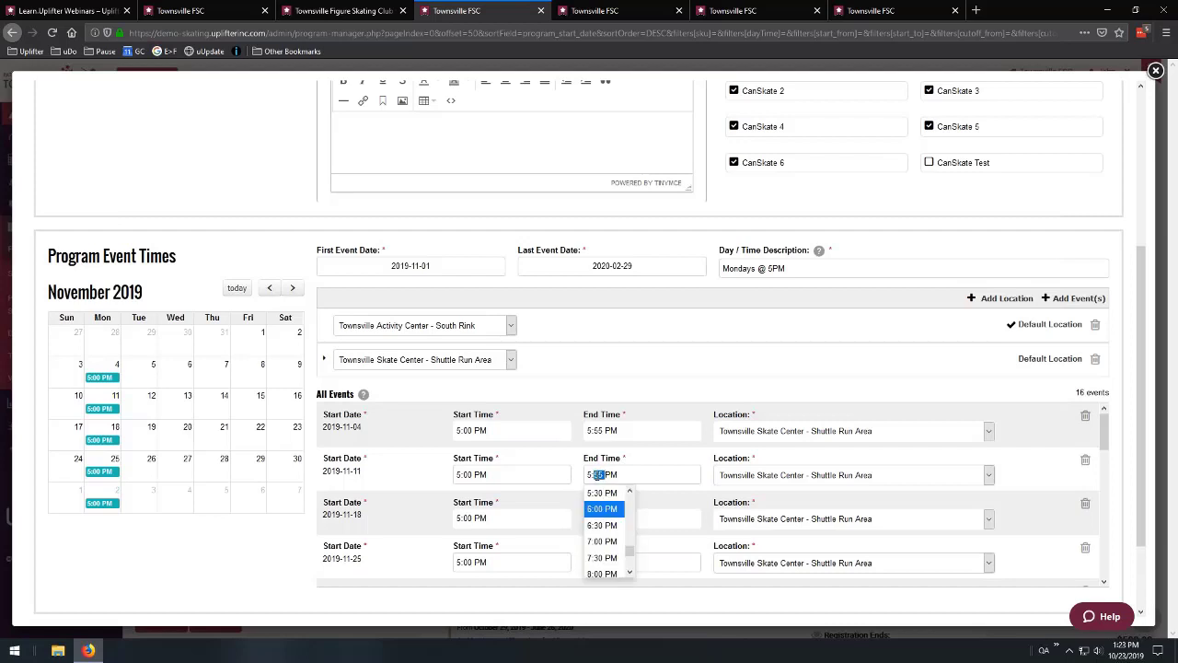
pyautogui.click(599, 474)
pyautogui.click(645, 462)
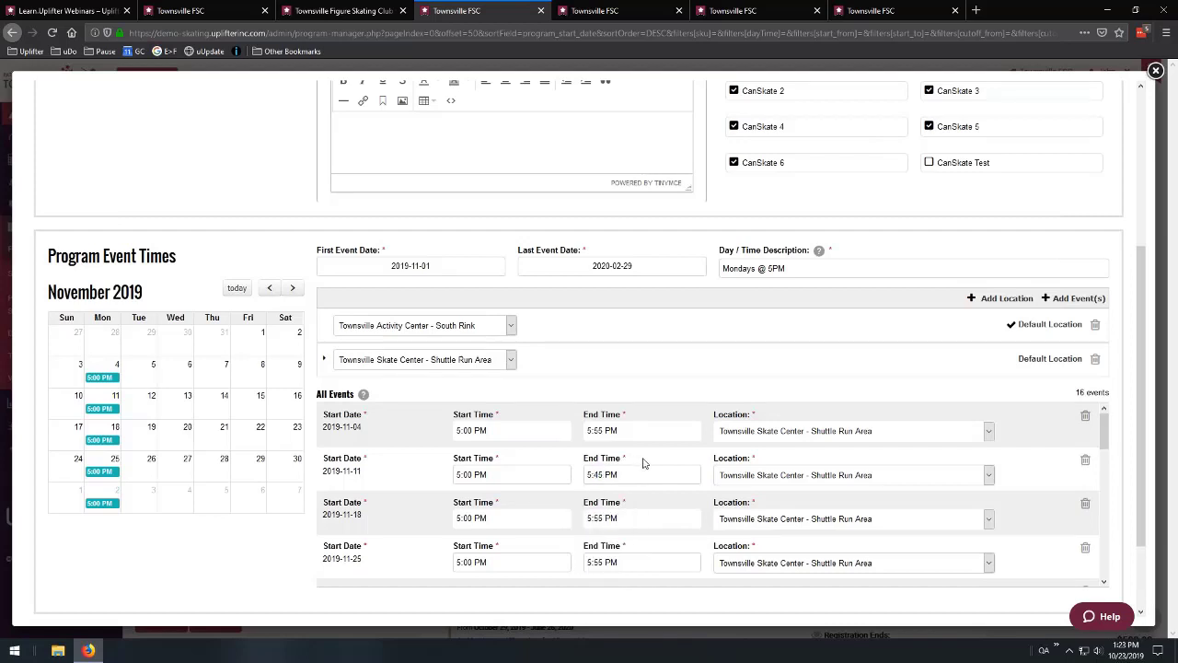
# Reselect Townsville Skate Center - Shuttle Run Area as the location of the 2019-11-11 event.
pyautogui.click(741, 476)
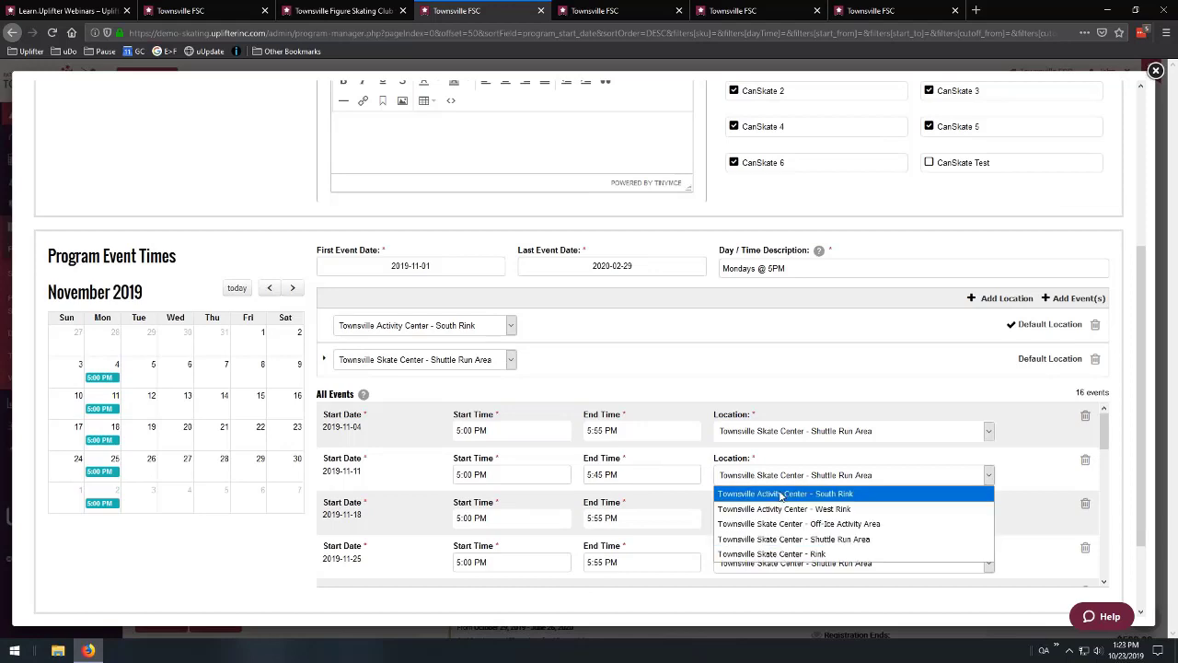
pyautogui.click(777, 538)
pyautogui.click(619, 467)
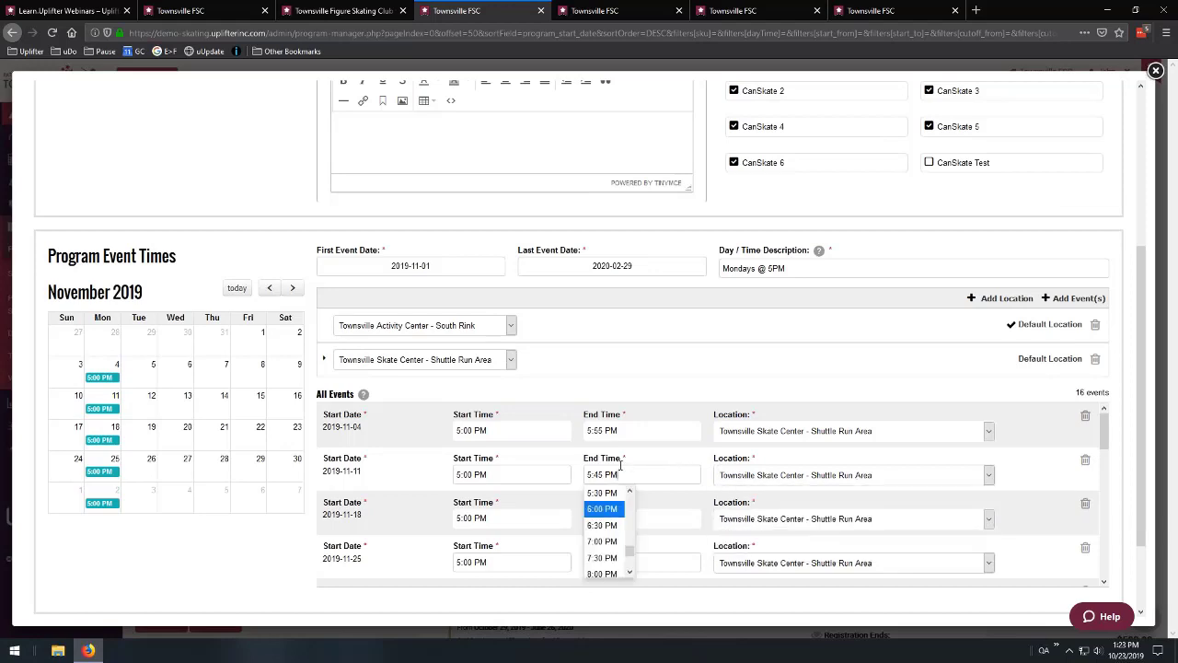
pyautogui.scroll(1, 681, 460)
pyautogui.scroll(-2, 727, 368)
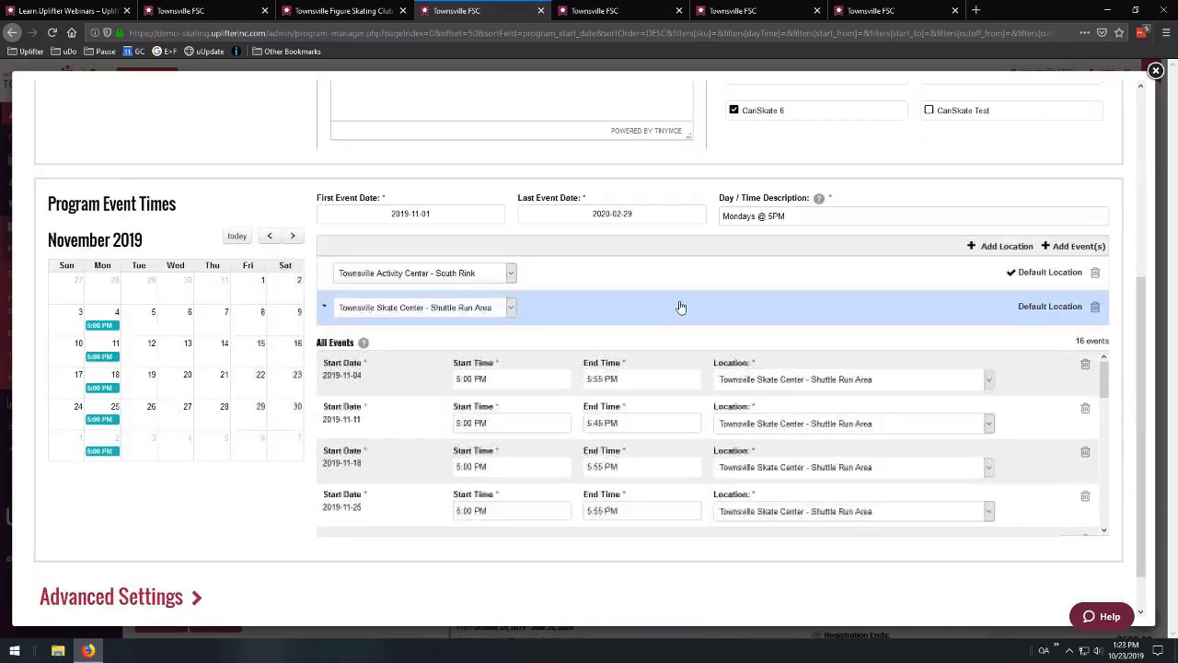
# Set the end time of the Shuttle Run Area's weekly Monday series to 5:45 PM and refresh its events.
pyautogui.click(679, 304)
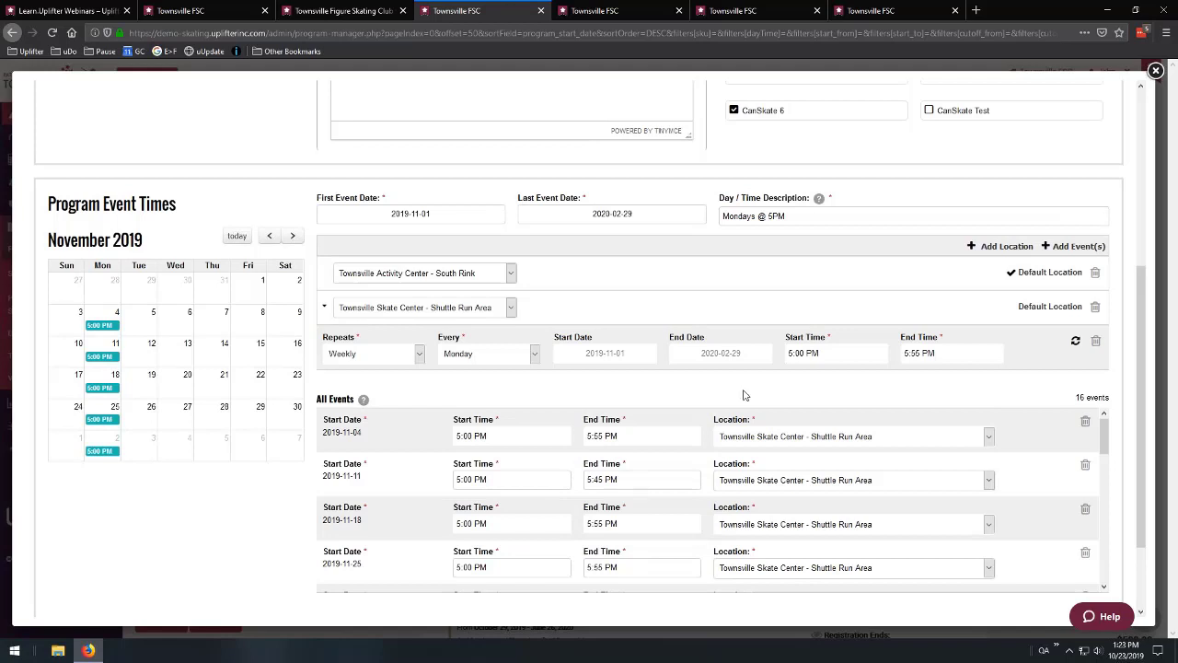
pyautogui.click(711, 304)
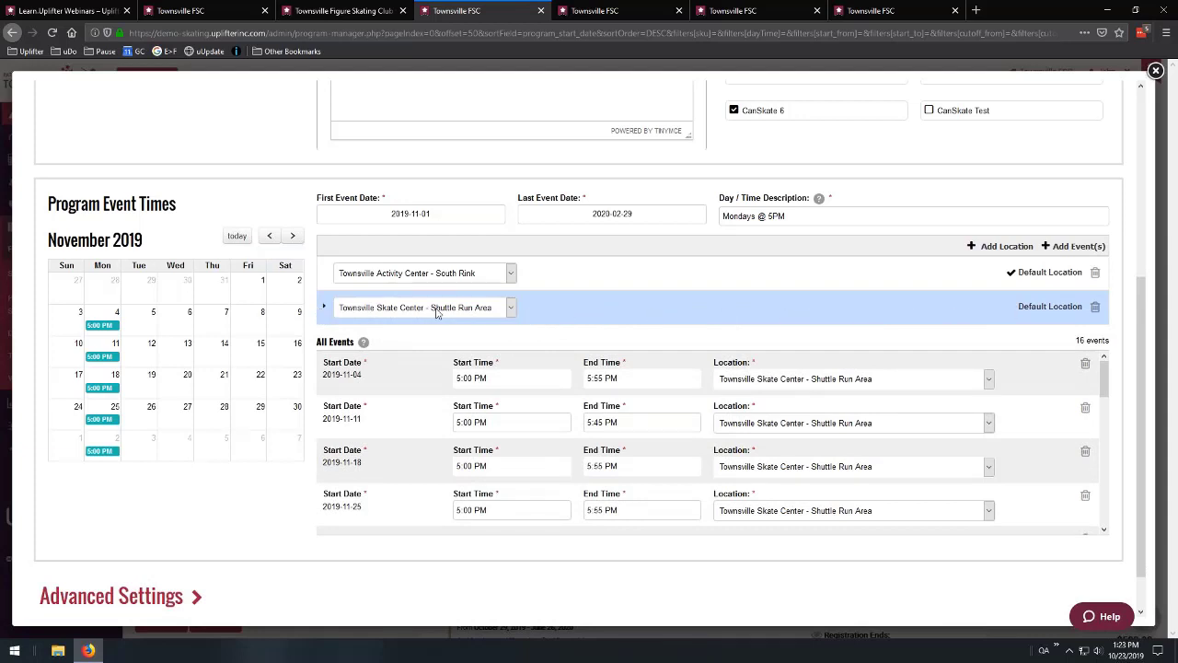
pyautogui.click(594, 316)
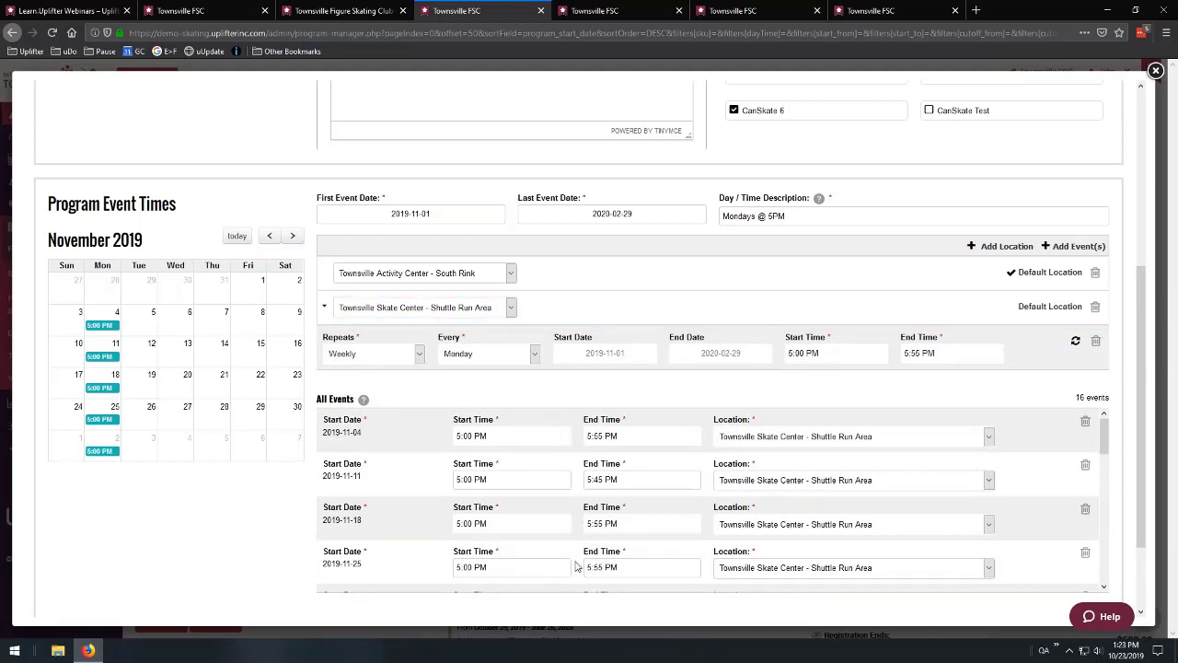
pyautogui.click(913, 353)
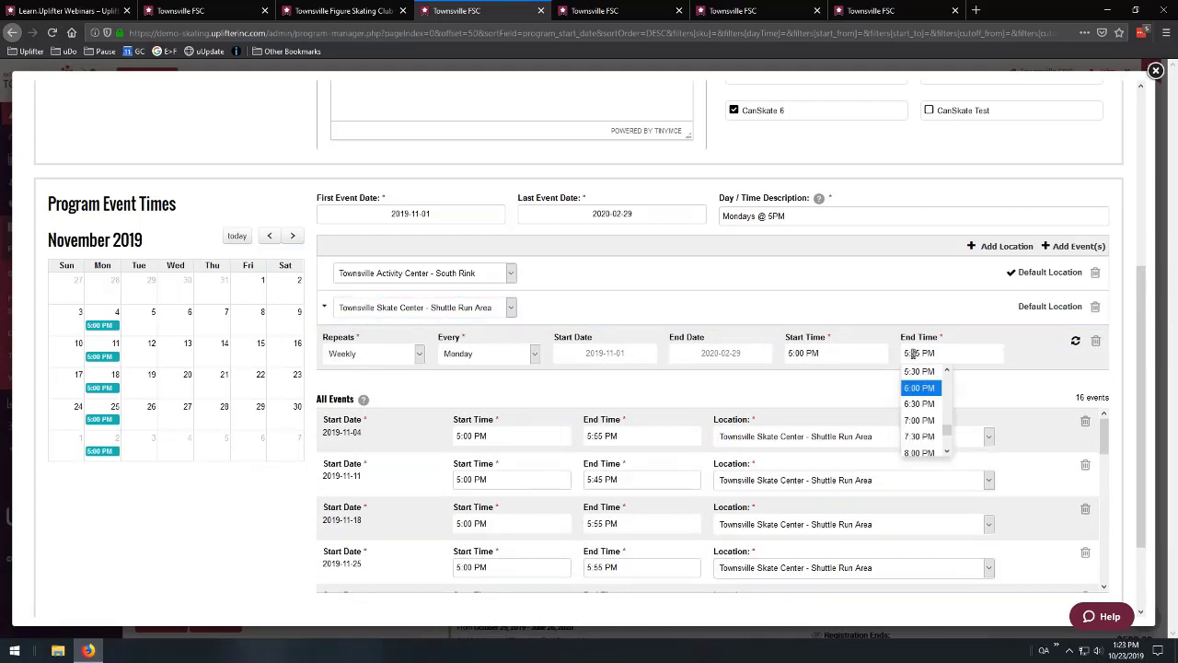
pyautogui.click(985, 379)
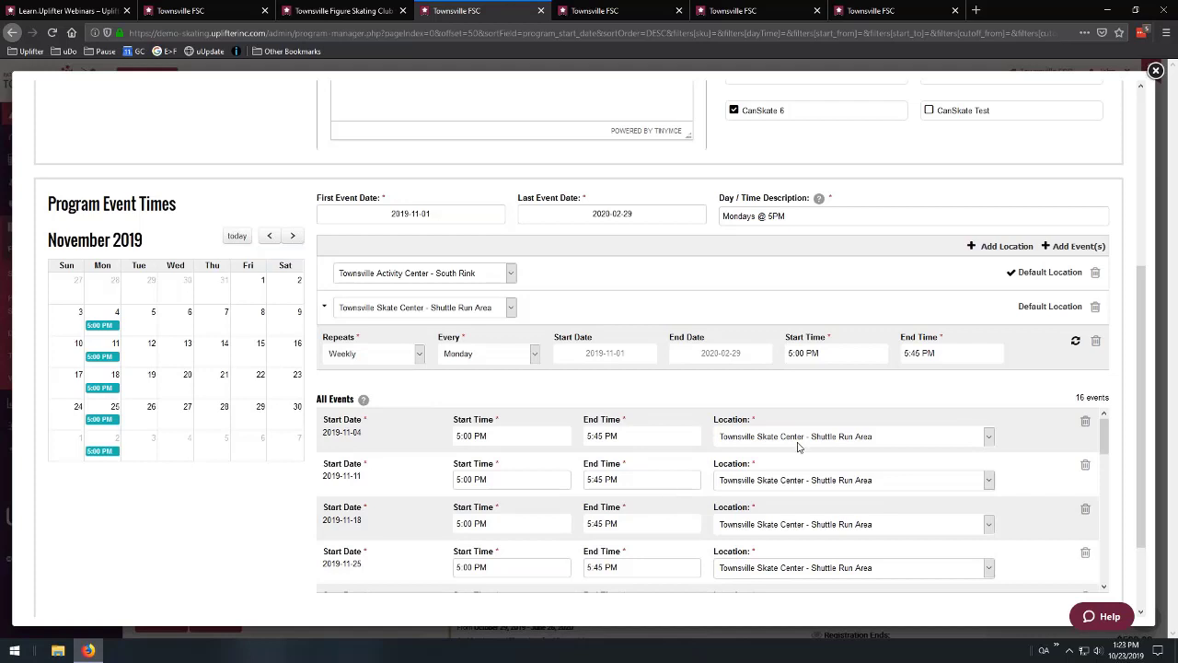
pyautogui.click(1075, 342)
# Examine the refreshed event list and the December 2019 calendar for the holiday period.
pyautogui.scroll(-2, 704, 493)
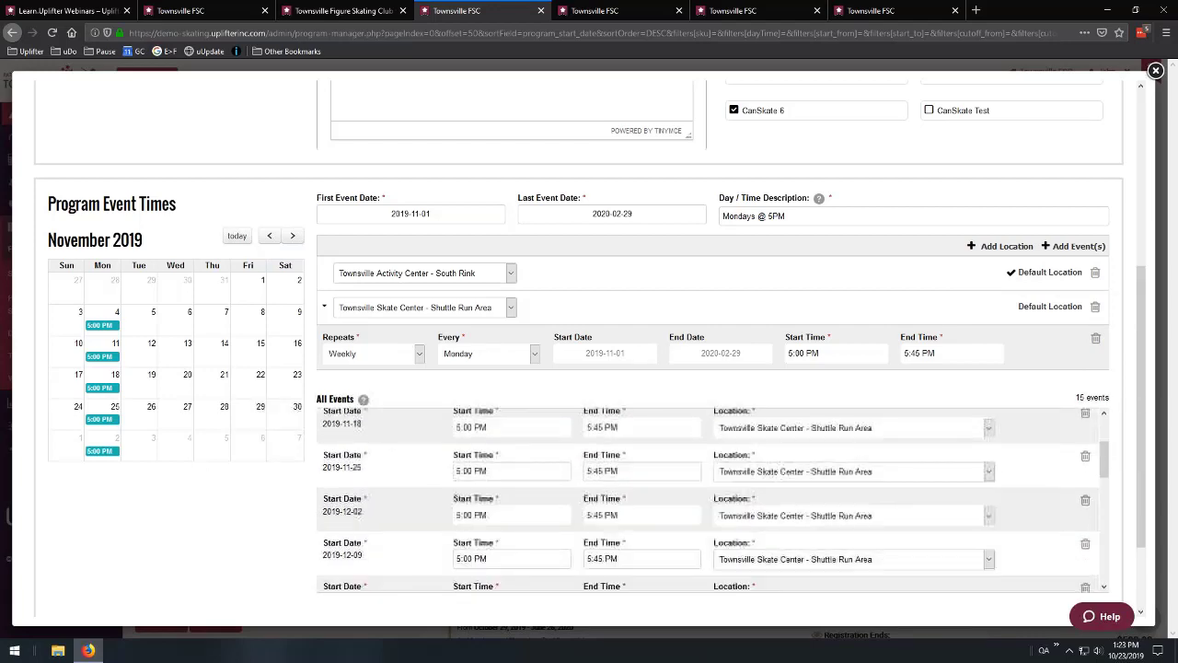
pyautogui.scroll(-5, 639, 507)
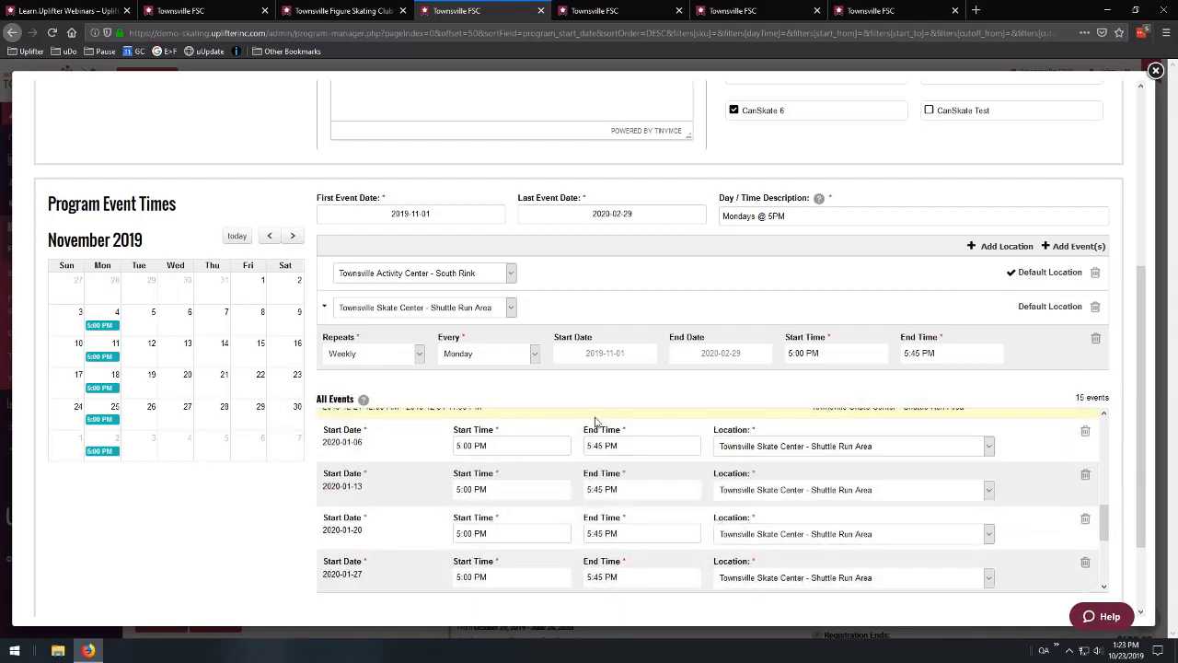
pyautogui.click(727, 320)
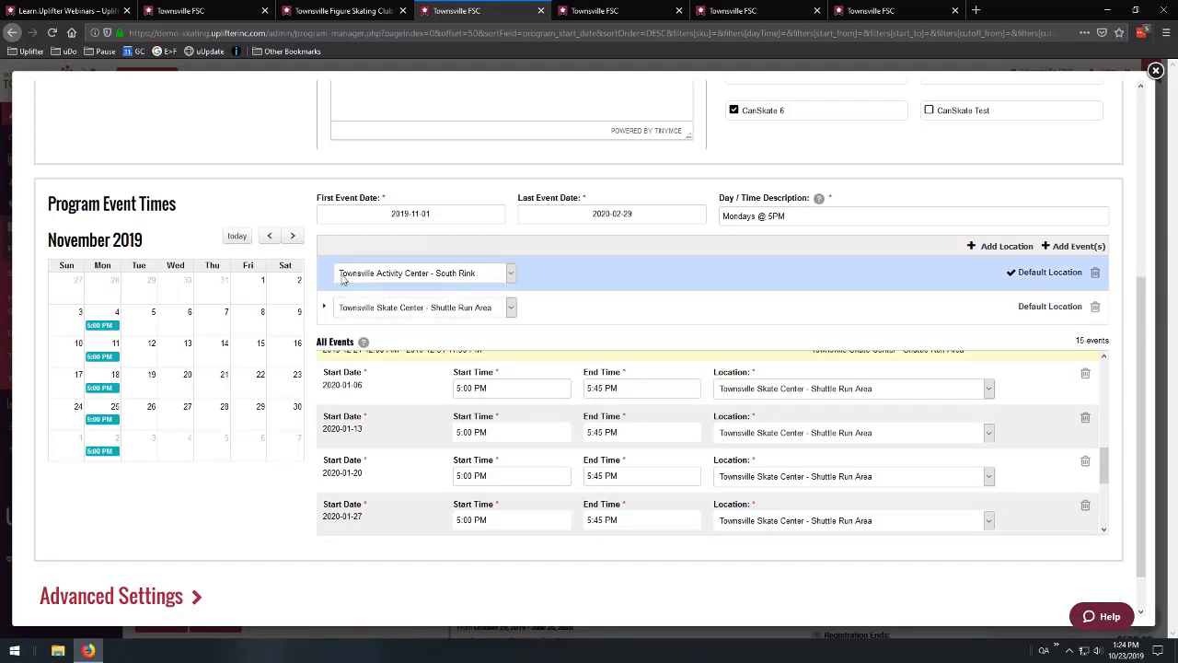
pyautogui.click(292, 236)
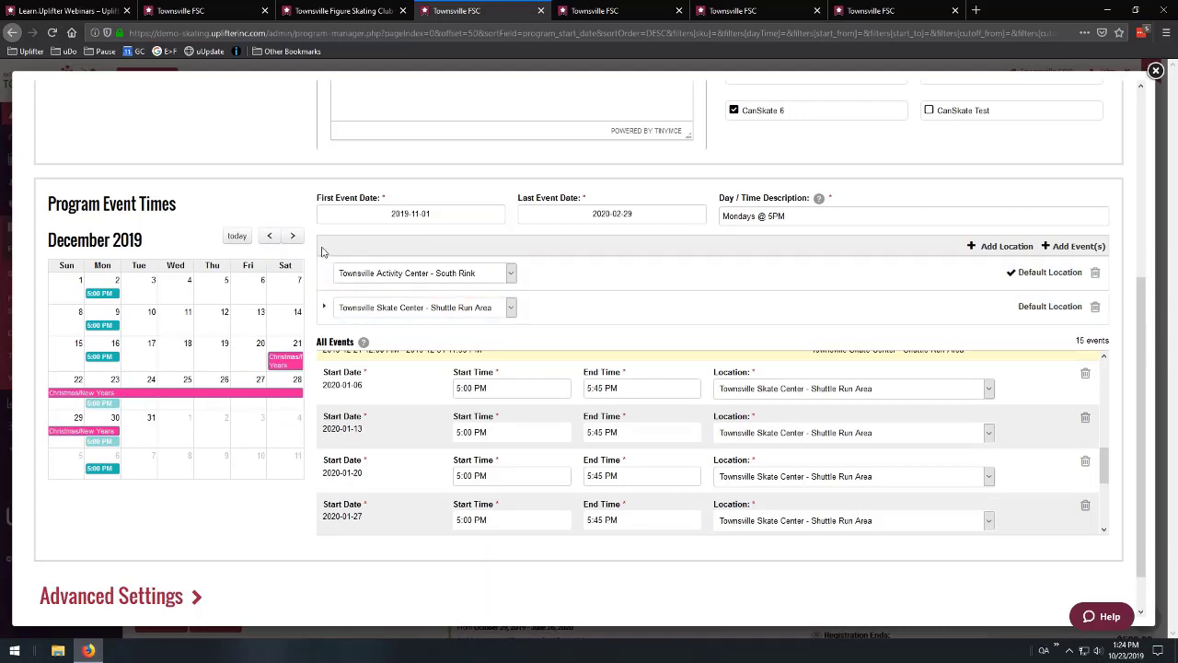
# Expand the program's Advanced Settings.
pyautogui.scroll(-1, 322, 251)
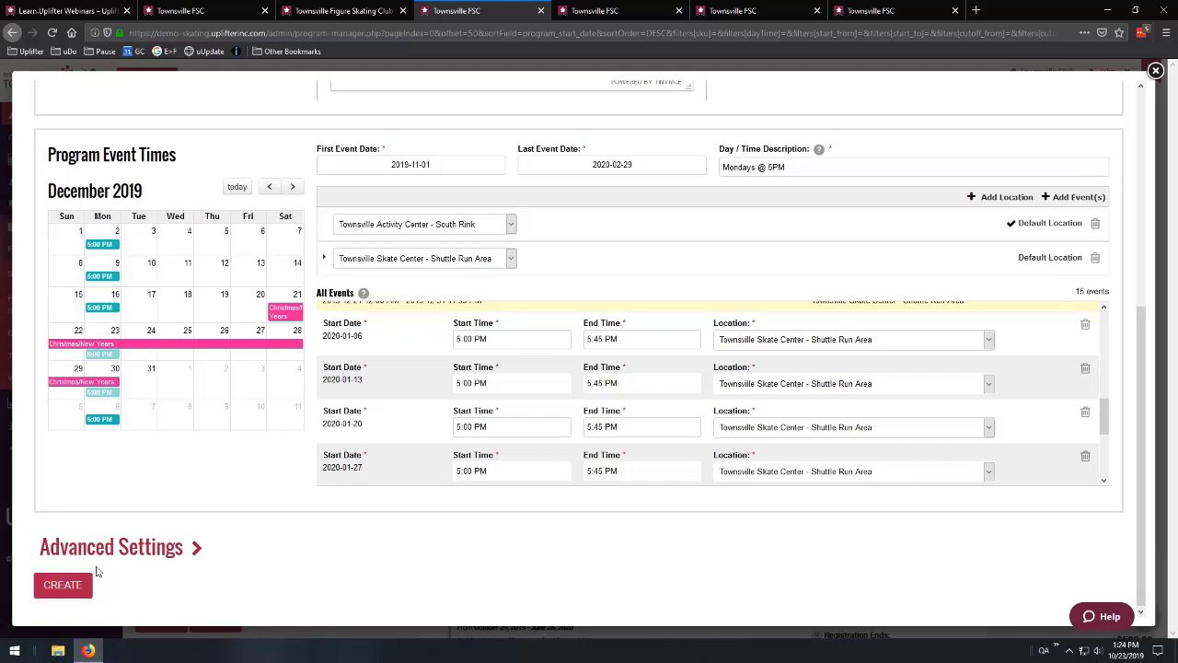
pyautogui.click(187, 550)
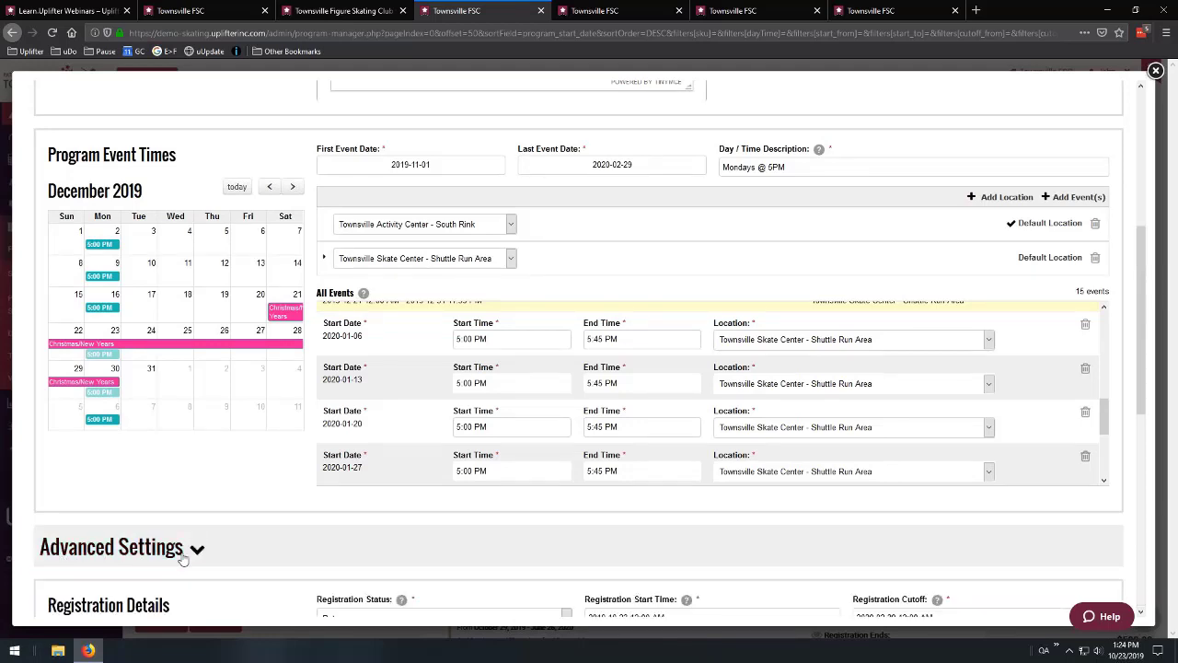
# View the Registration Status options and check the Group Permissions page before returning to the program editor.
pyautogui.scroll(-4, 261, 313)
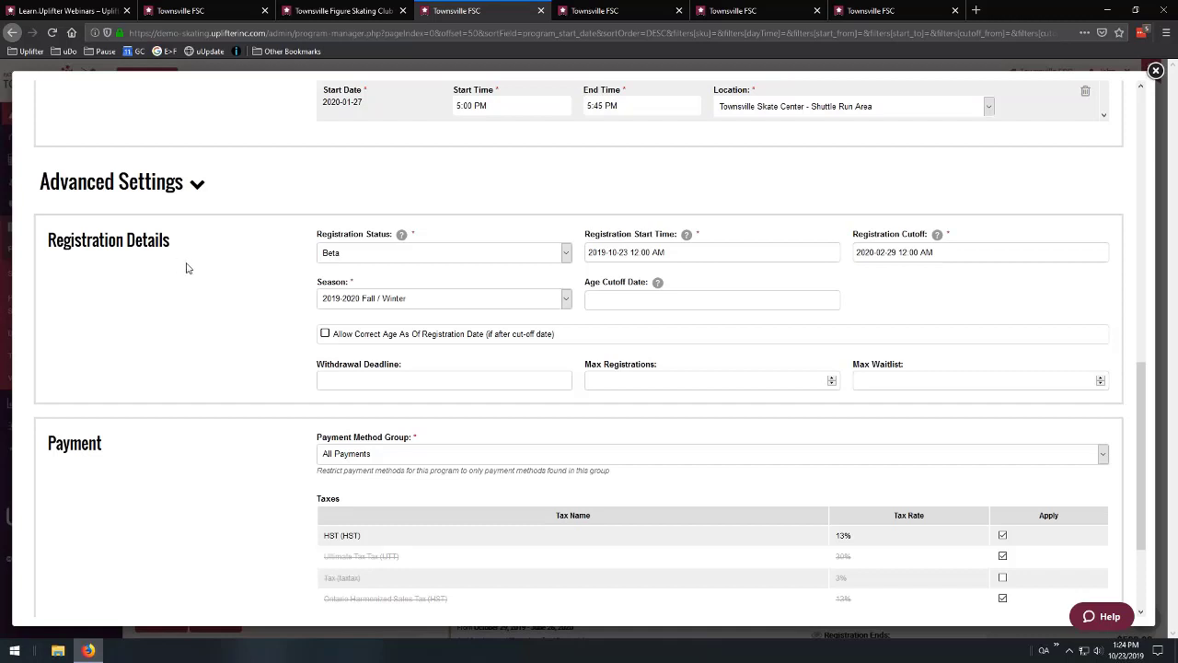
pyautogui.click(371, 255)
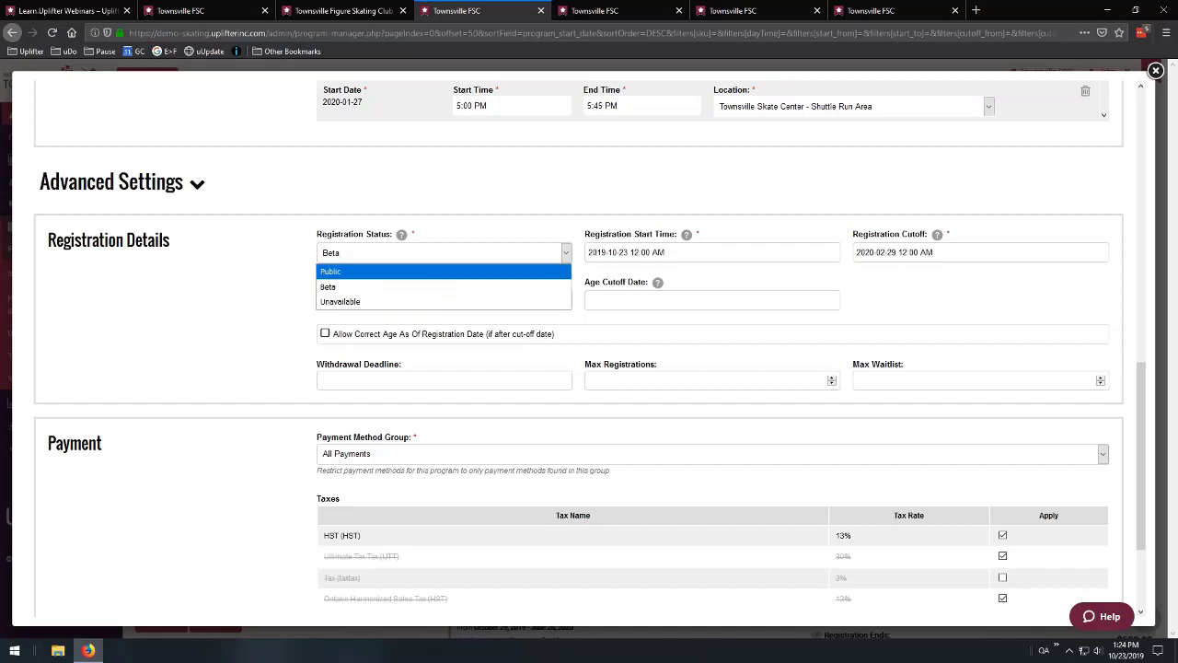
pyautogui.click(340, 11)
pyautogui.click(597, 11)
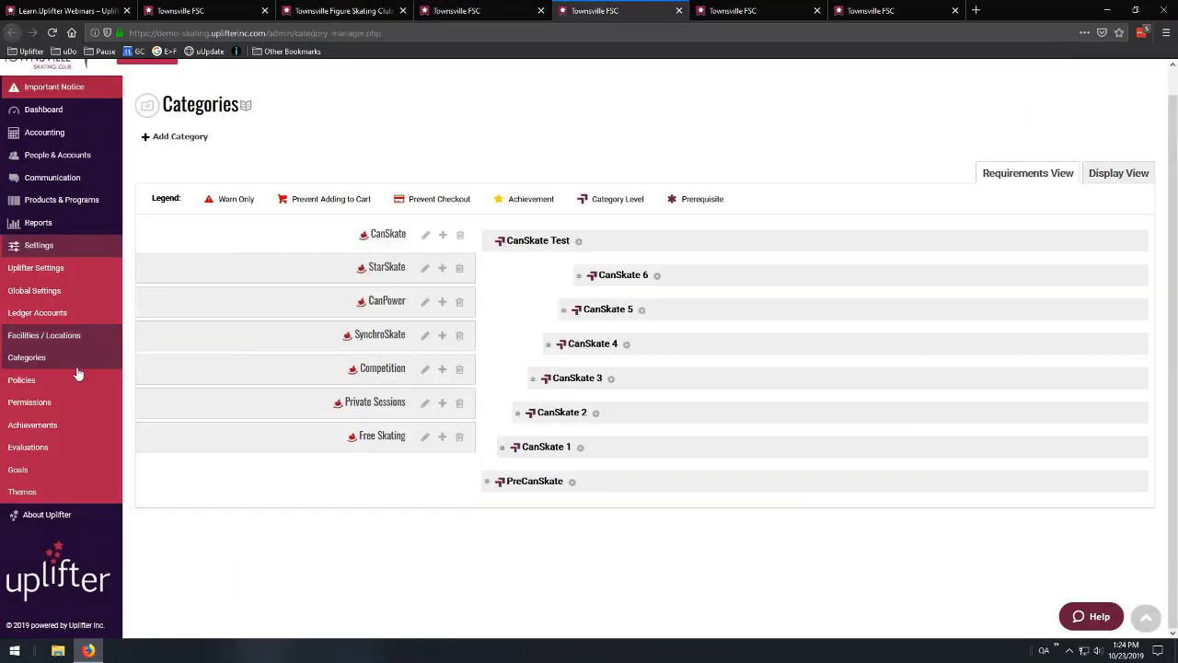
pyautogui.click(41, 405)
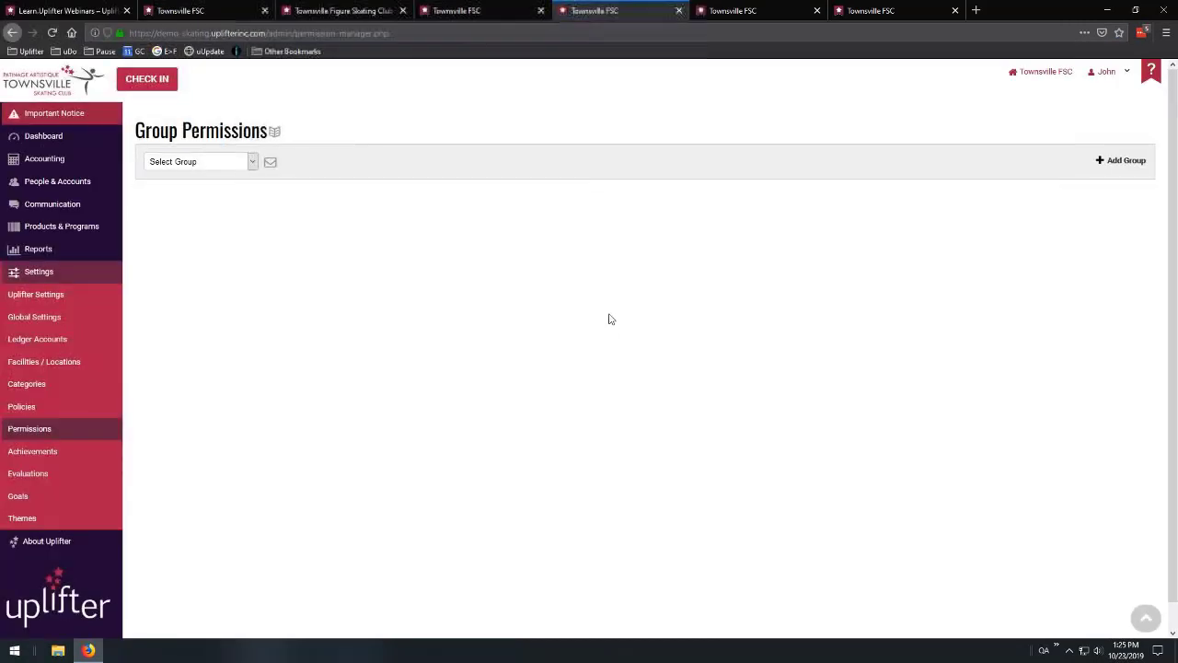
pyautogui.click(465, 10)
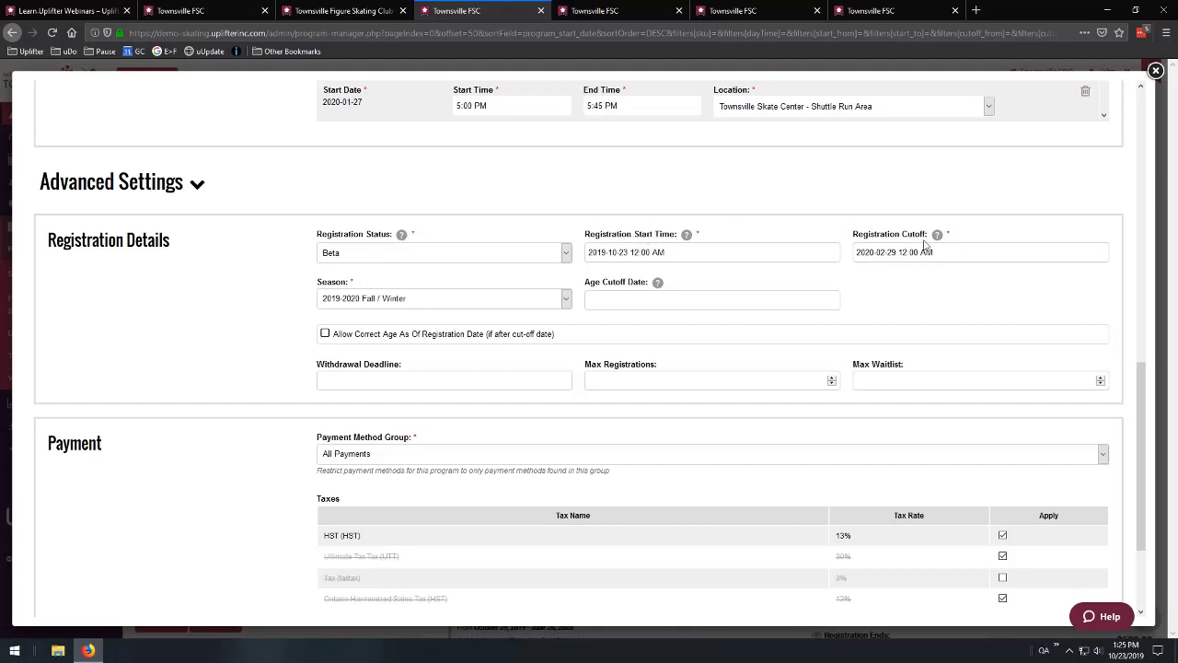
# Reselect 2019-2020 Fall / Winter as the program's season and review its holiday dates in the December 2019 calendar.
pyautogui.click(511, 298)
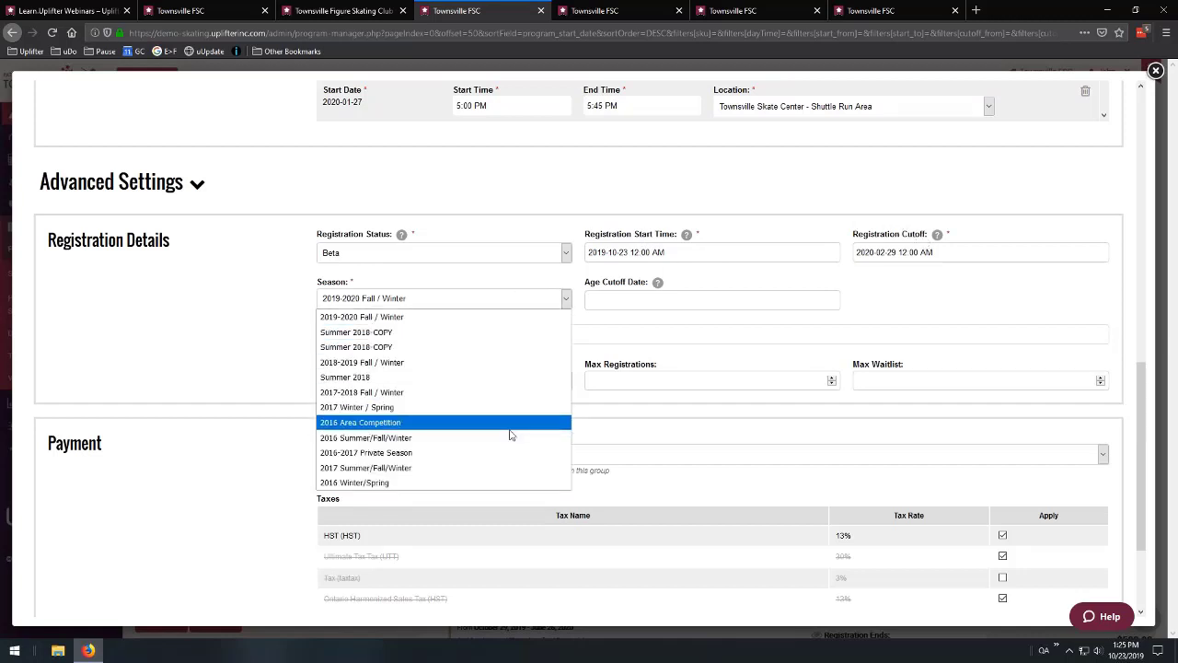
pyautogui.click(452, 317)
pyautogui.scroll(3, 489, 276)
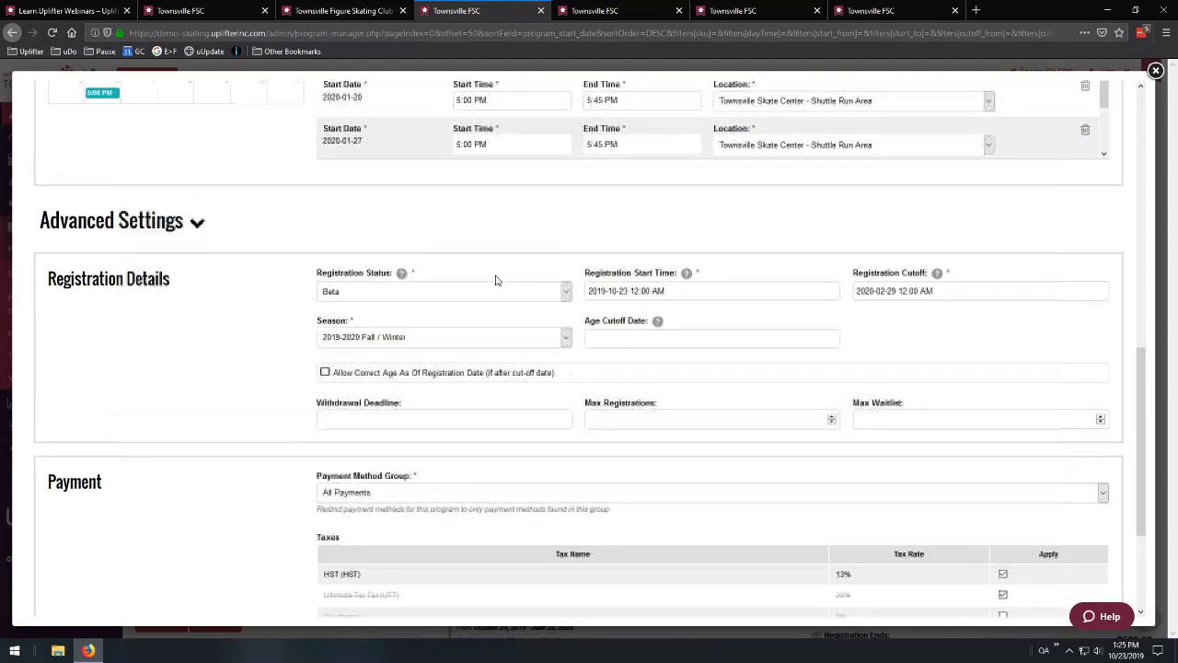
pyautogui.scroll(-1, 294, 362)
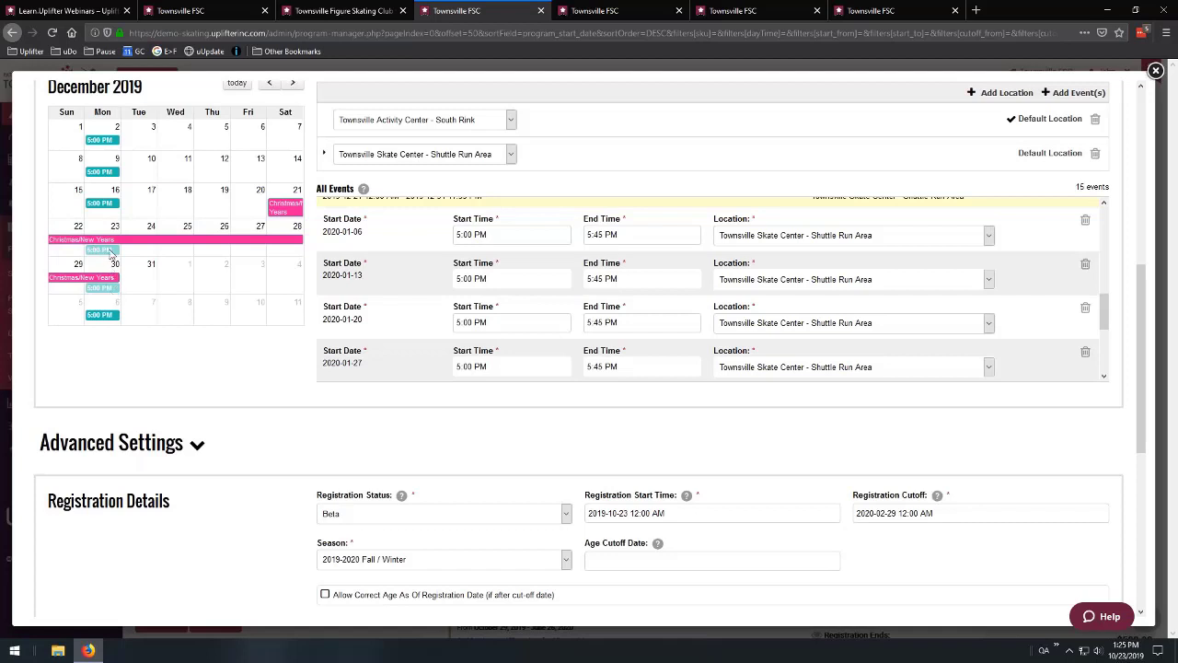
pyautogui.scroll(-3, 297, 413)
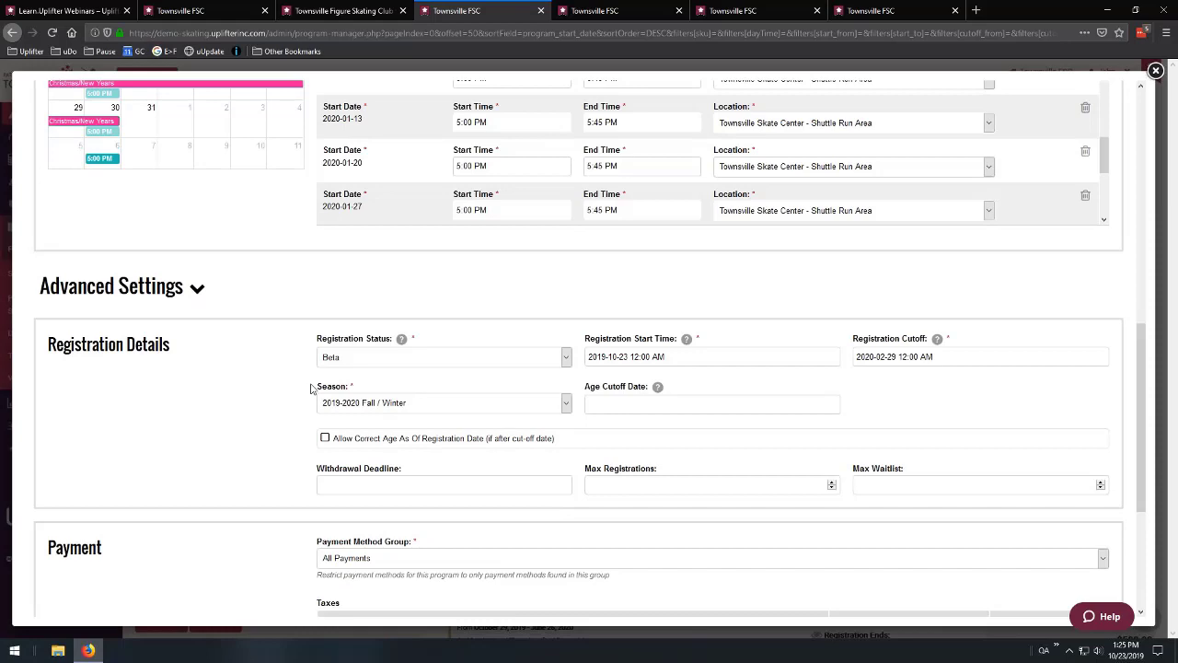
# Switch to the Seasons page and look through the list of available seasons.
pyautogui.click(616, 7)
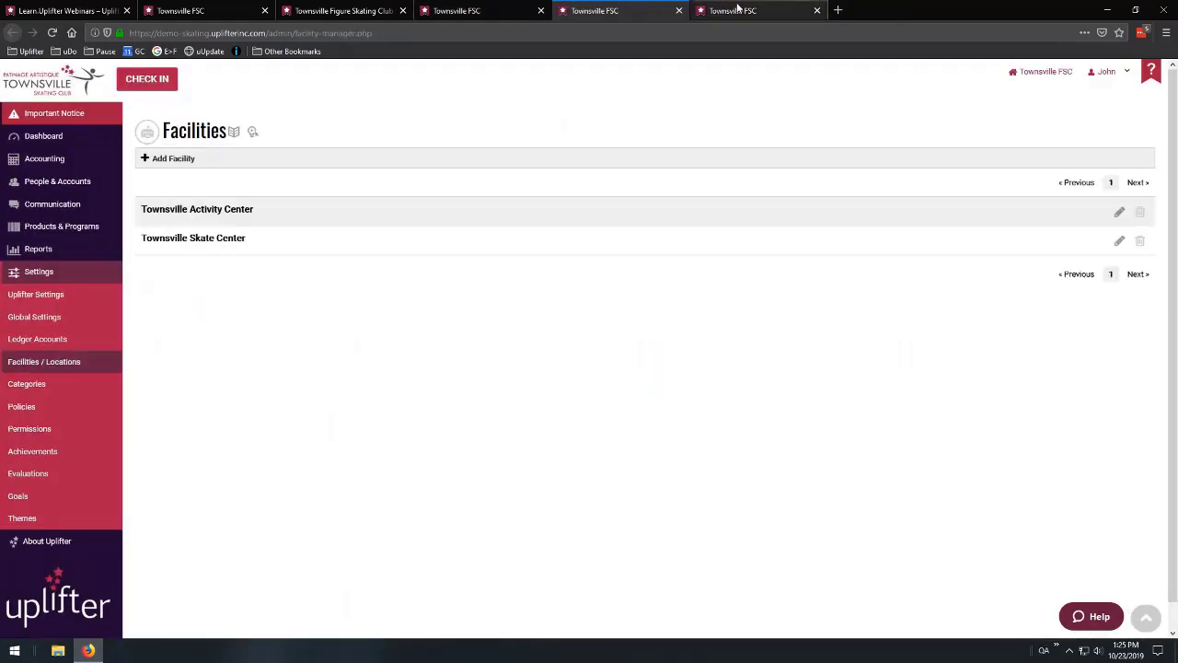
pyautogui.click(737, 8)
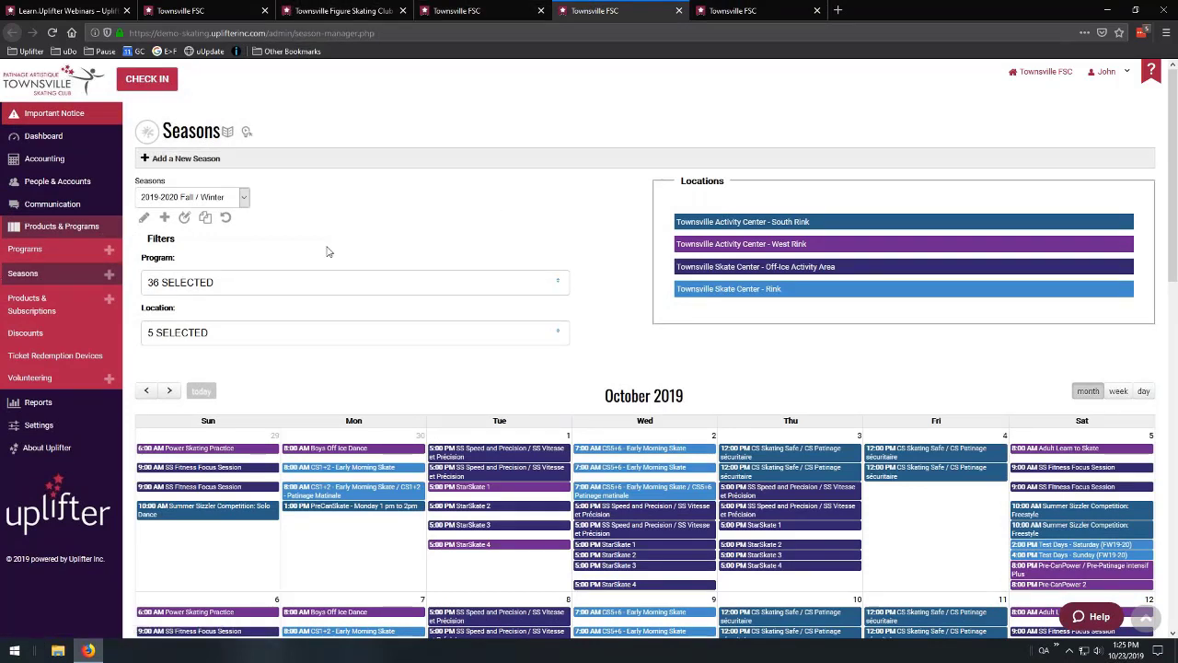
pyautogui.click(244, 199)
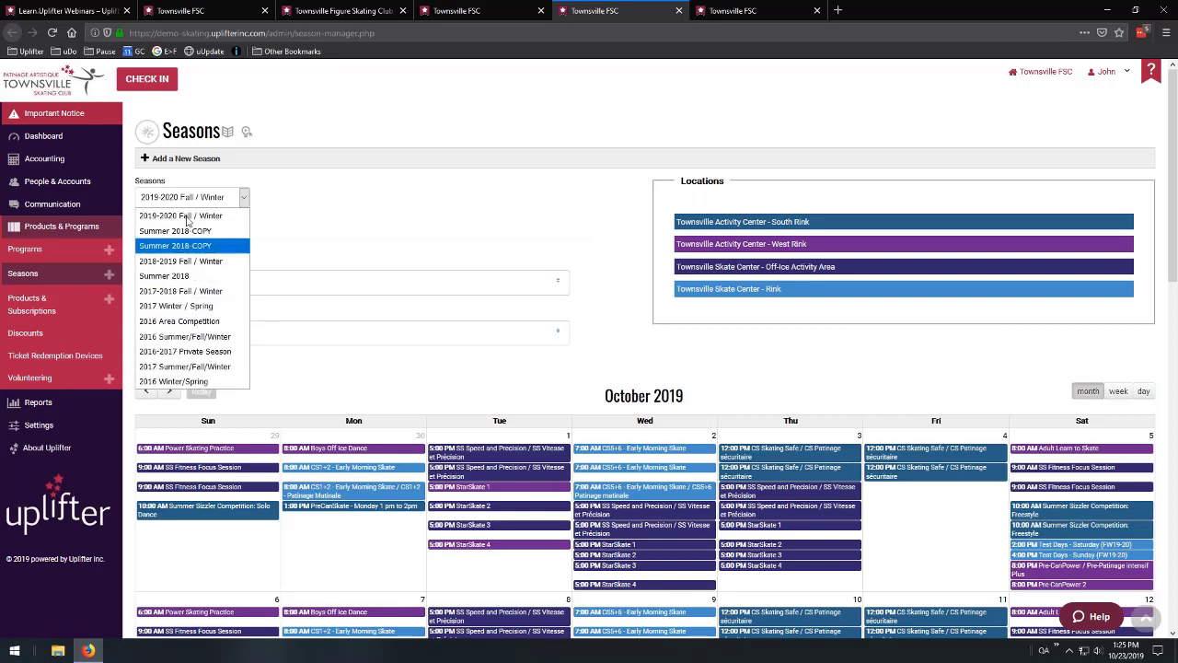
pyautogui.click(315, 181)
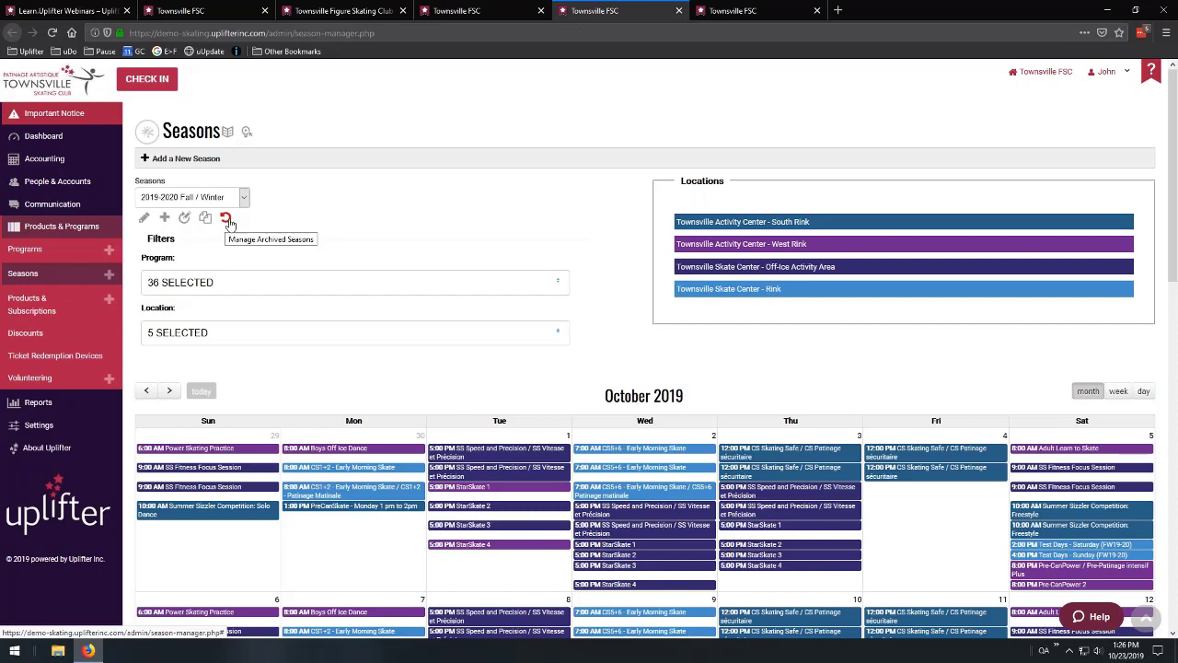
# Examine the dates, holidays, exception days and event days in the 2019-2020 Fall / Winter season's edit form, and close it.
pyautogui.click(143, 218)
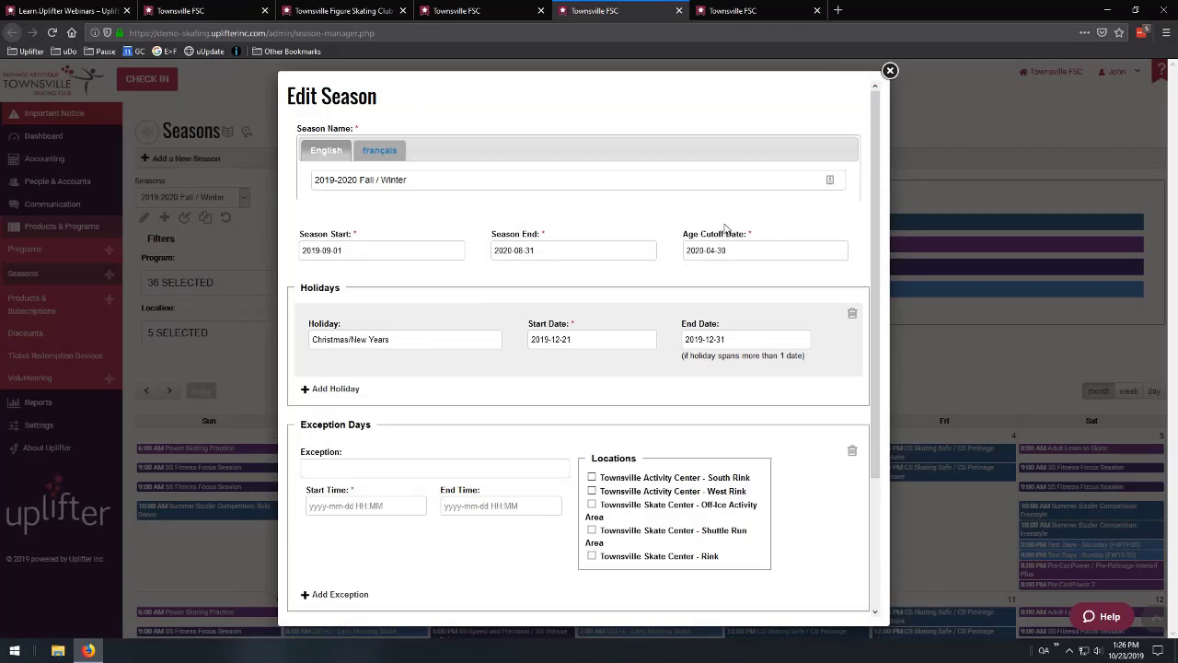
pyautogui.scroll(-3, 363, 295)
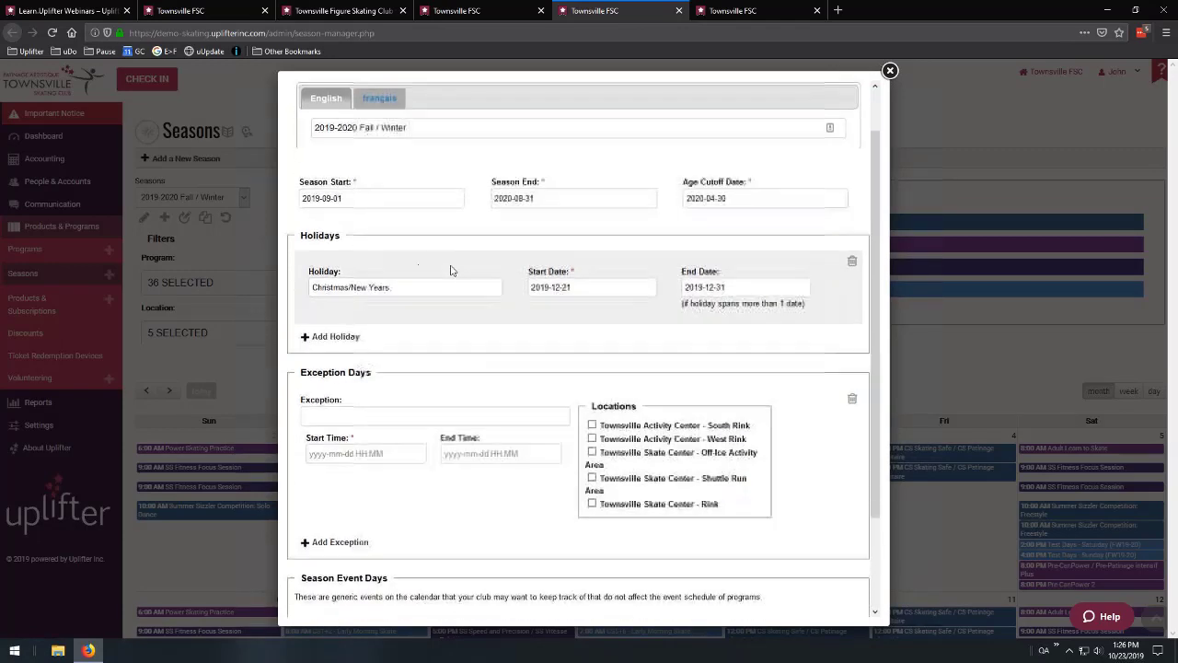
pyautogui.scroll(-1, 461, 300)
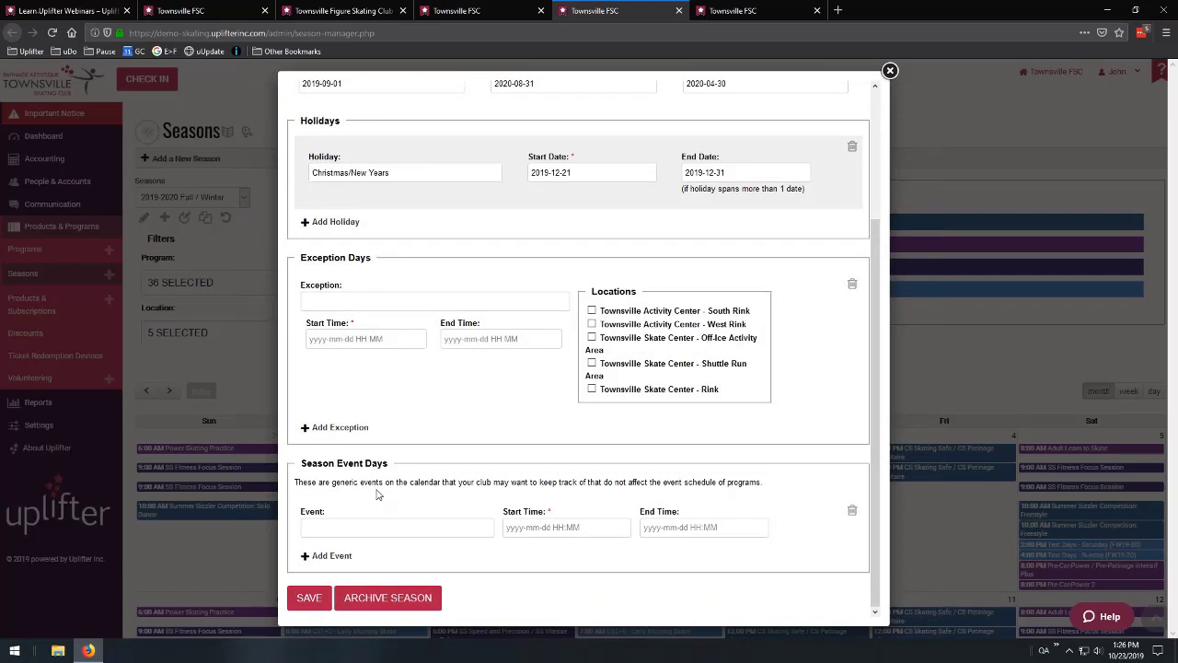
pyautogui.scroll(1, 376, 485)
pyautogui.moveTo(408, 223); pyautogui.dragTo(311, 224)
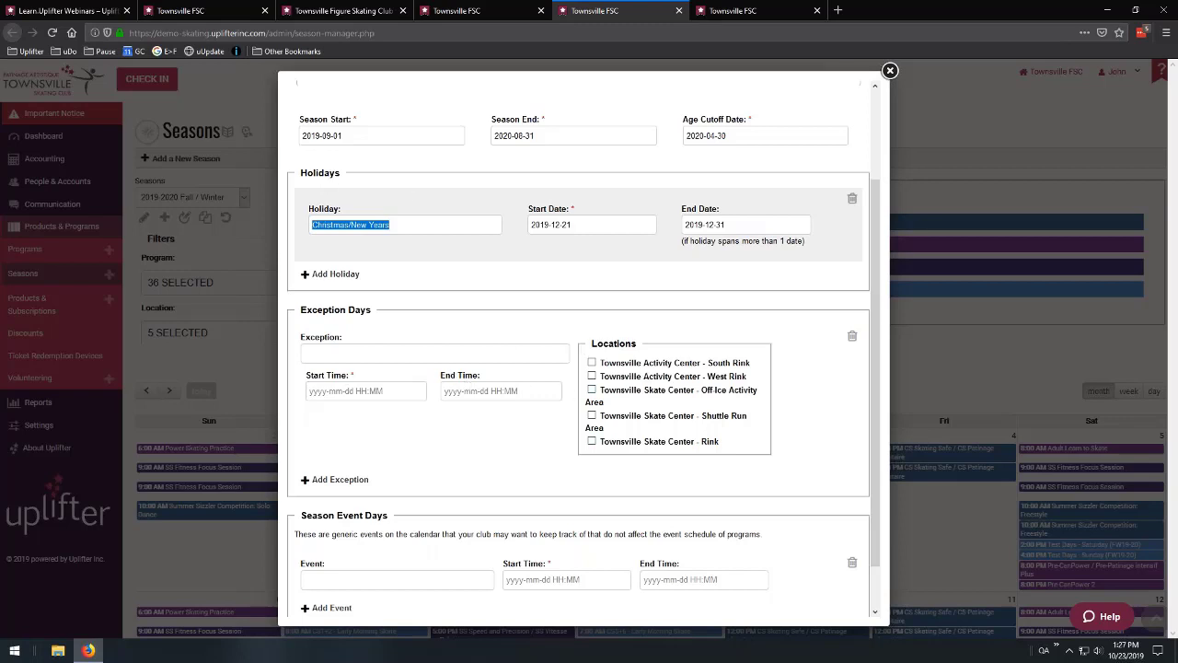
pyautogui.scroll(-2, 552, 340)
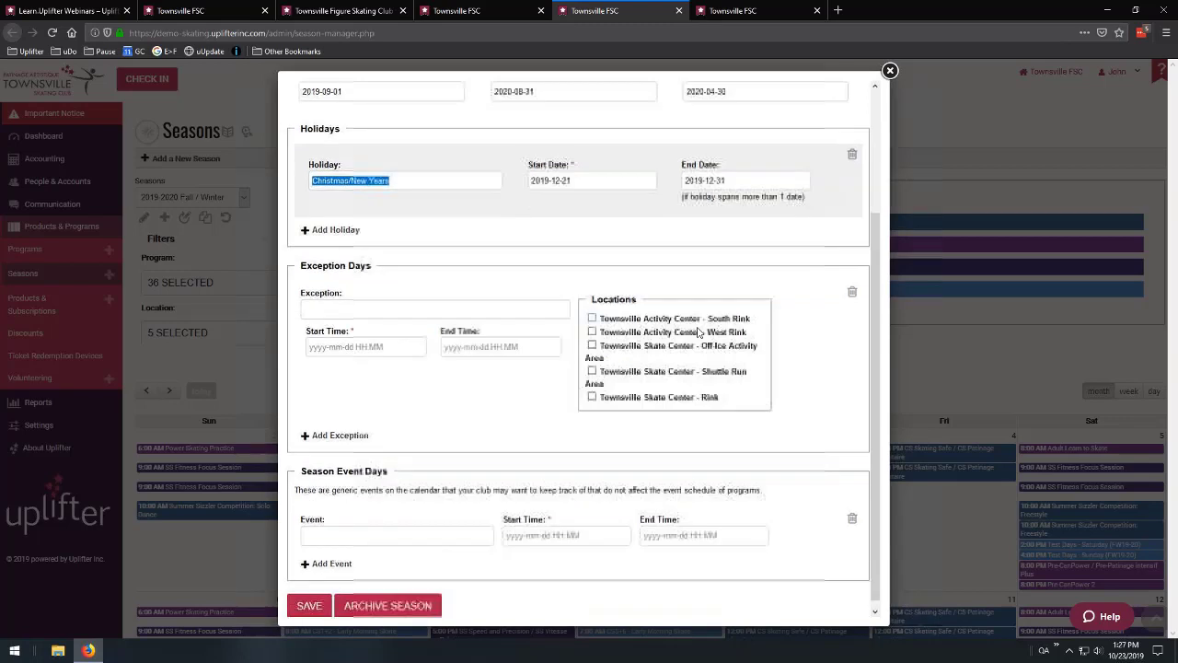
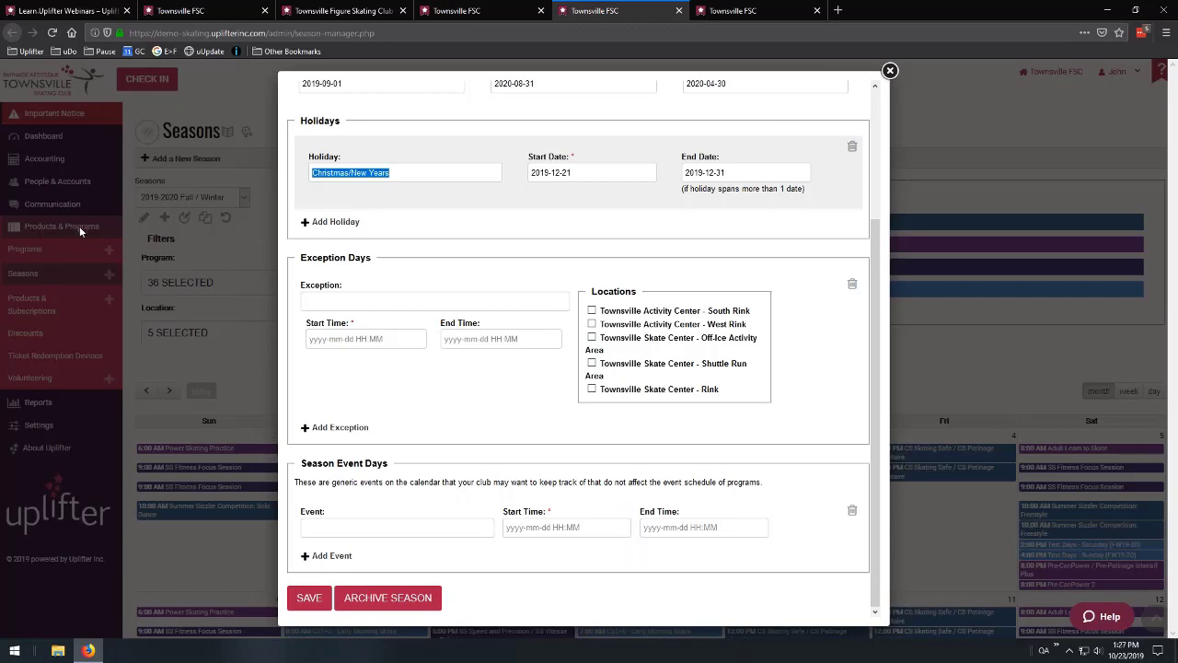
pyautogui.click(889, 70)
# View the archived seasons and close the dialog.
pyautogui.click(227, 221)
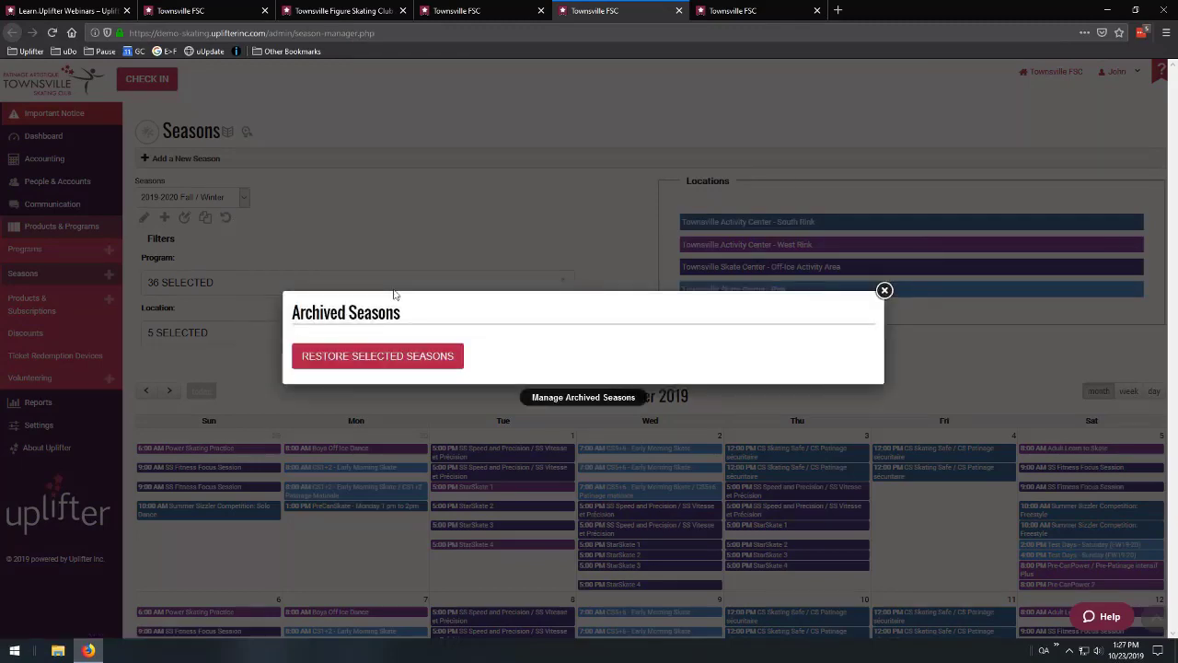
pyautogui.click(885, 293)
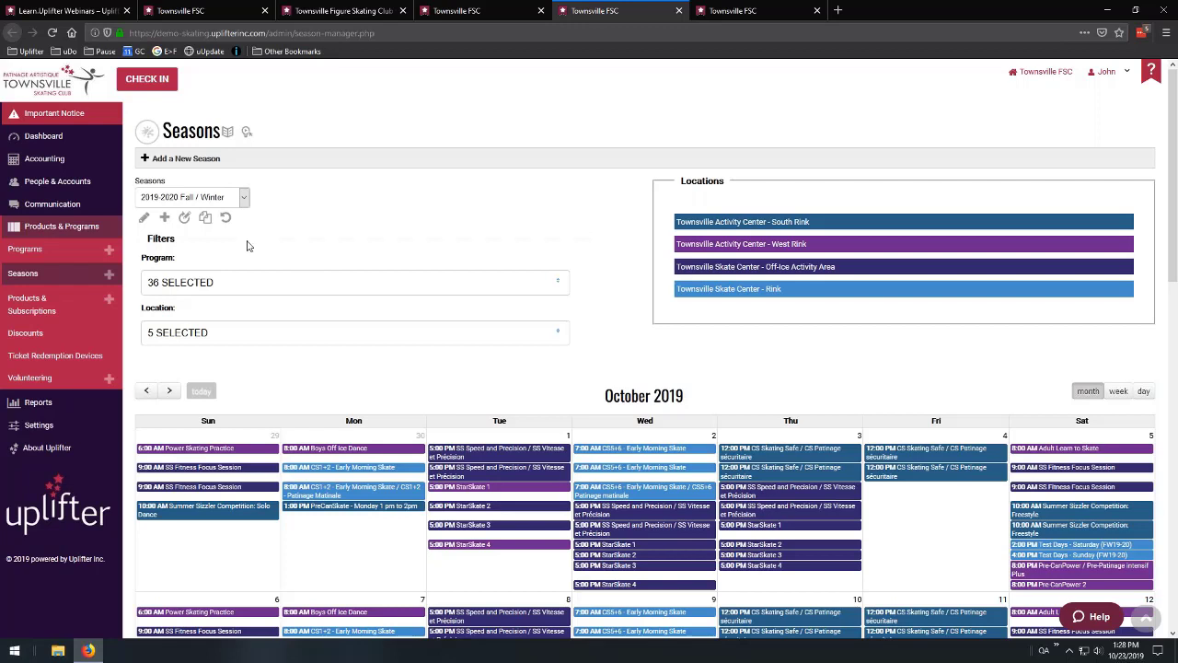
# Copy the season's programs into the existing 2019-2020 Fall / Winter season, saving all programs as Beta.
pyautogui.click(204, 219)
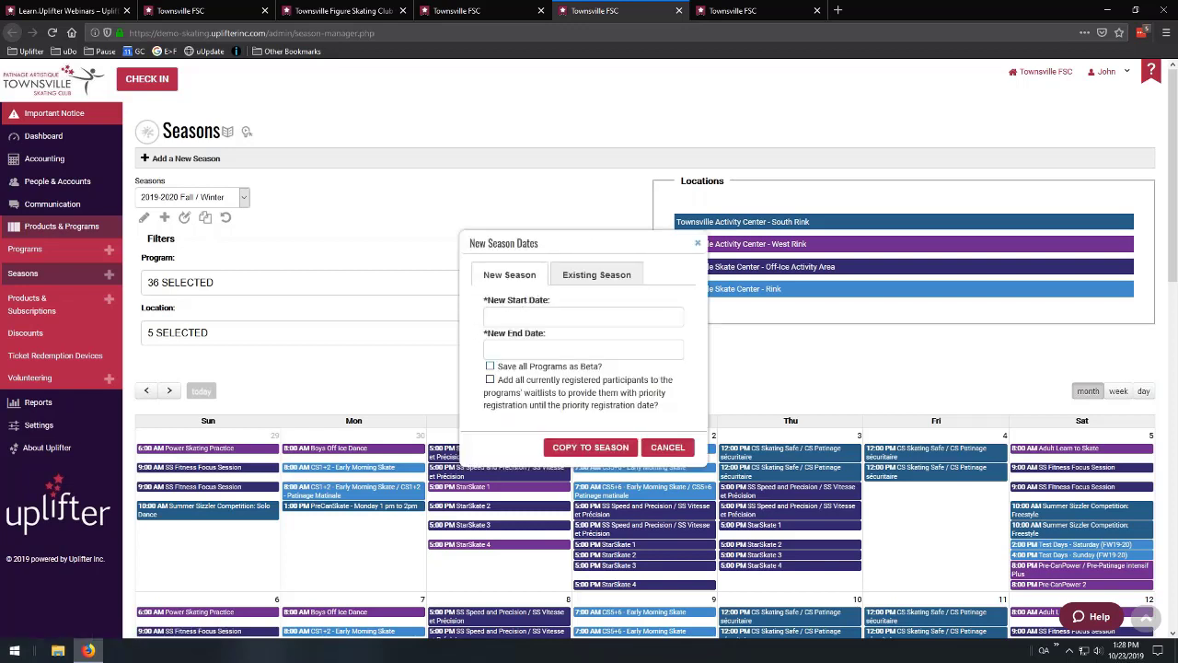
pyautogui.click(581, 276)
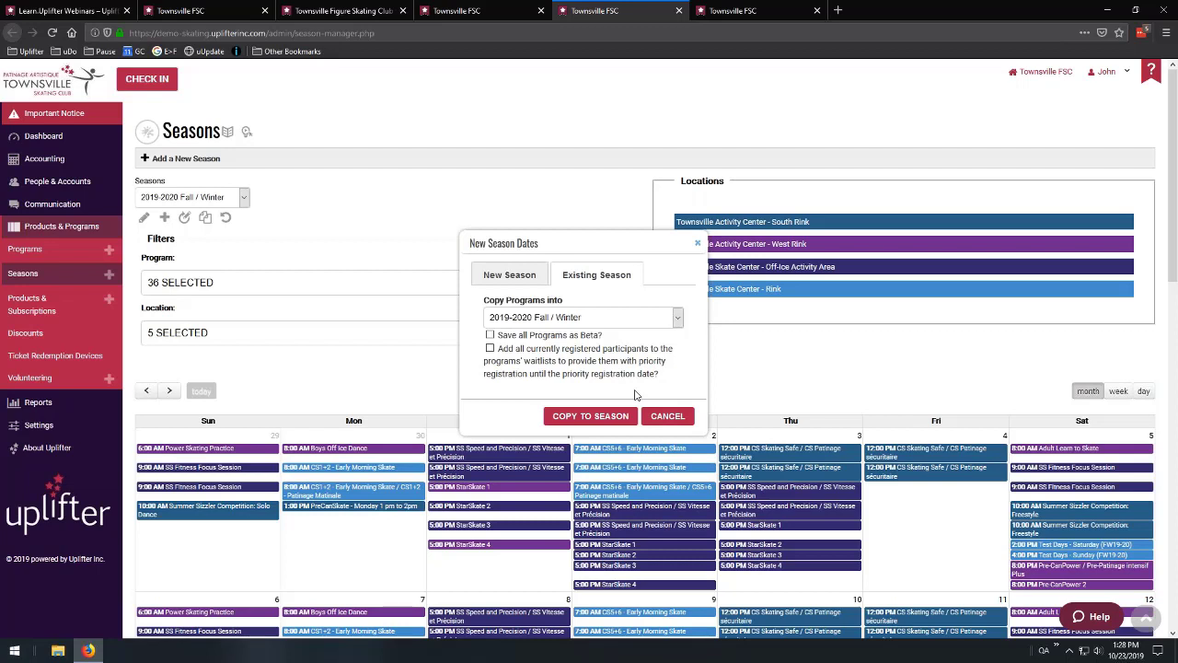
pyautogui.click(506, 274)
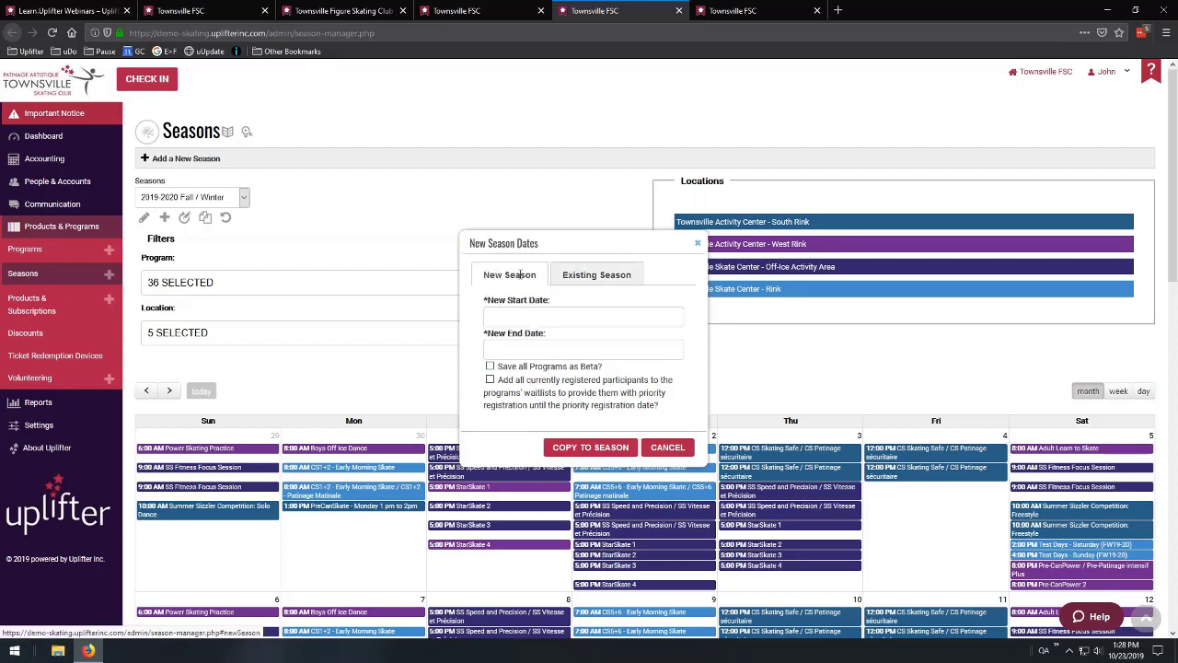
pyautogui.click(589, 276)
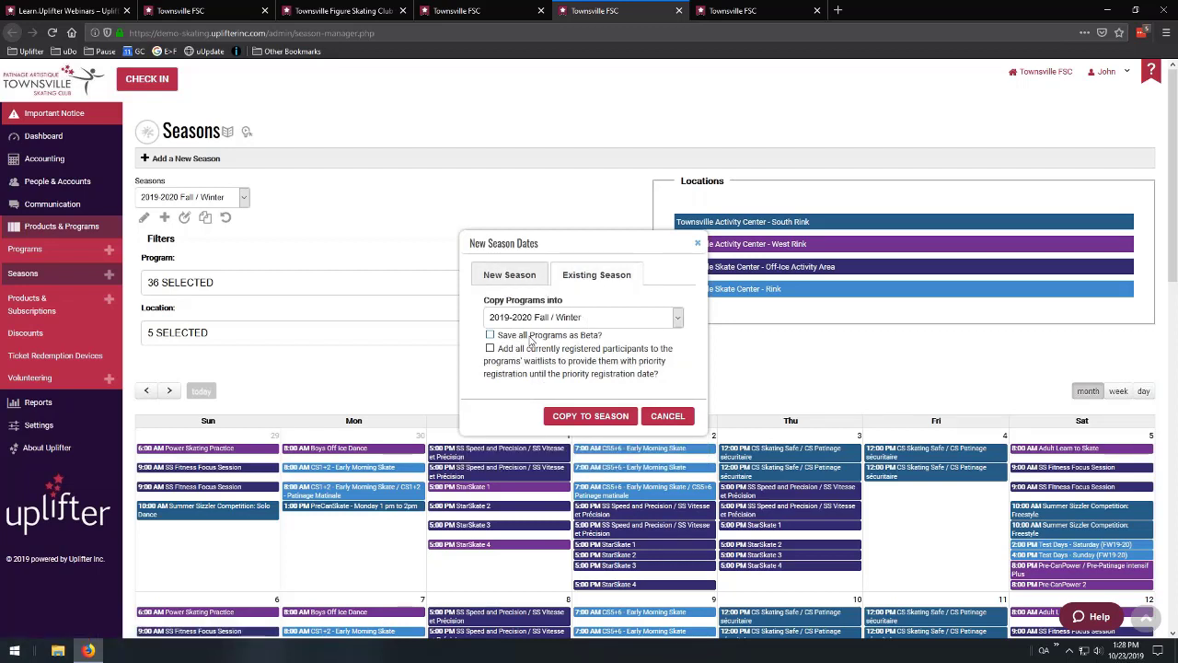
pyautogui.click(583, 339)
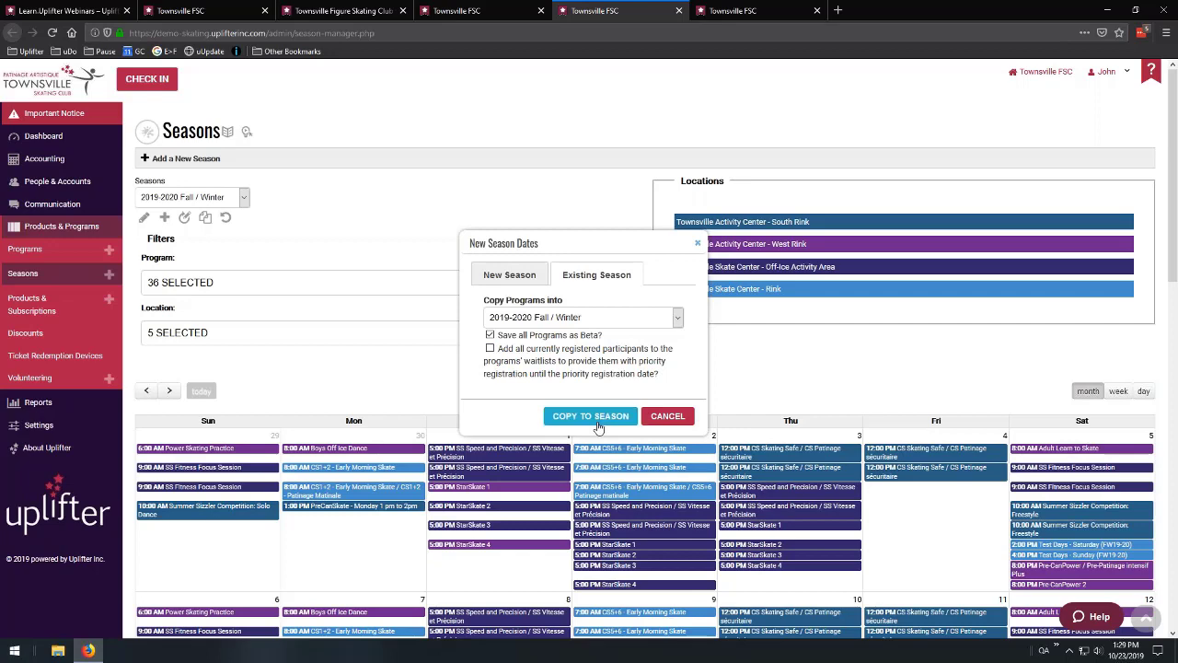
pyautogui.click(668, 416)
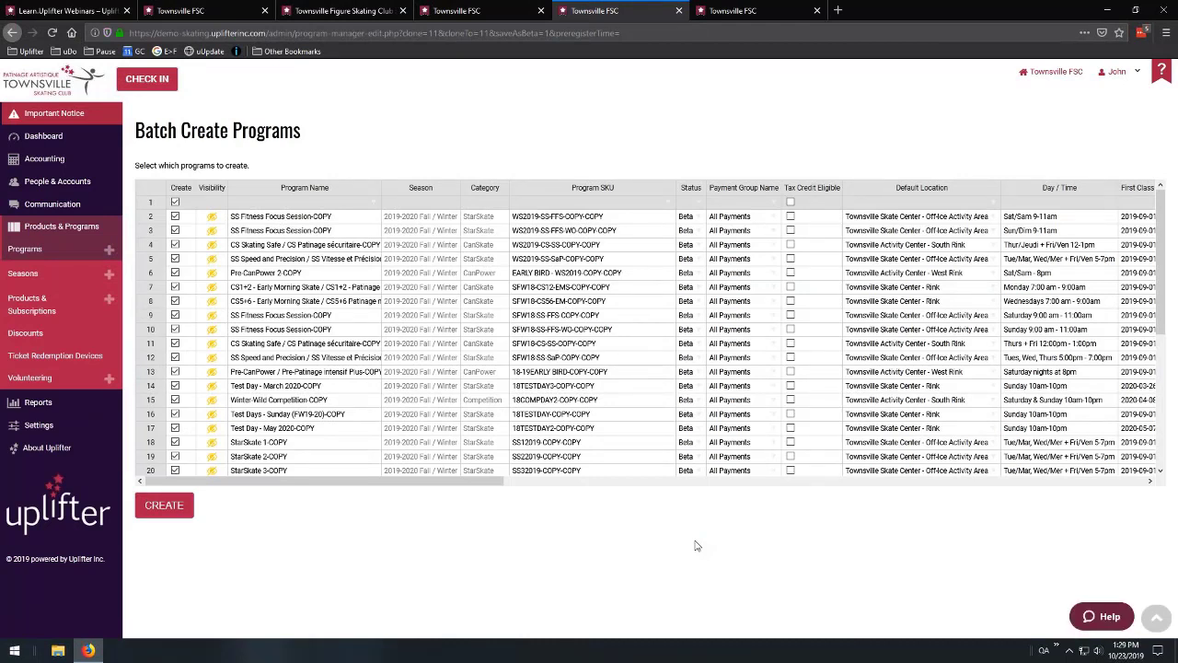
# Look through the copied programs and their SKUs in the Batch Create Programs table.
pyautogui.moveTo(1158, 258); pyautogui.dragTo(1143, 230)
pyautogui.click(575, 330)
pyautogui.click(612, 369)
pyautogui.scroll(-2, 353, 340)
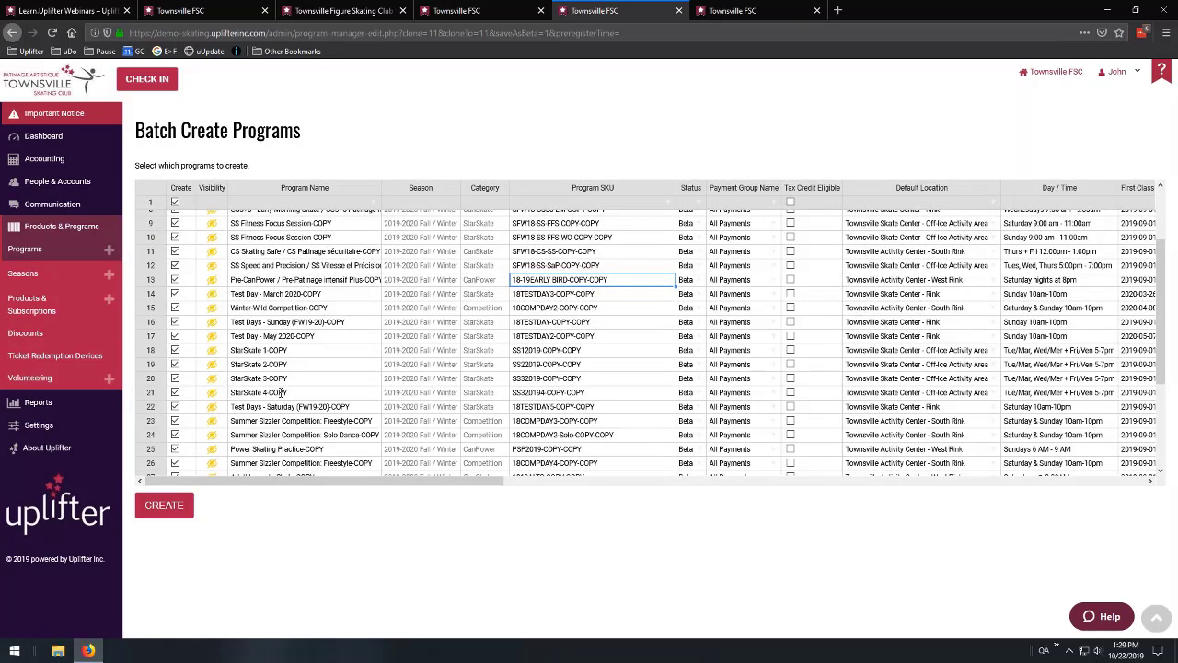
# Remove the -COPY suffix from the StarSkate 1 program name and try to fill the name down to the StarSkate 4 row.
pyautogui.doubleClick(306, 350)
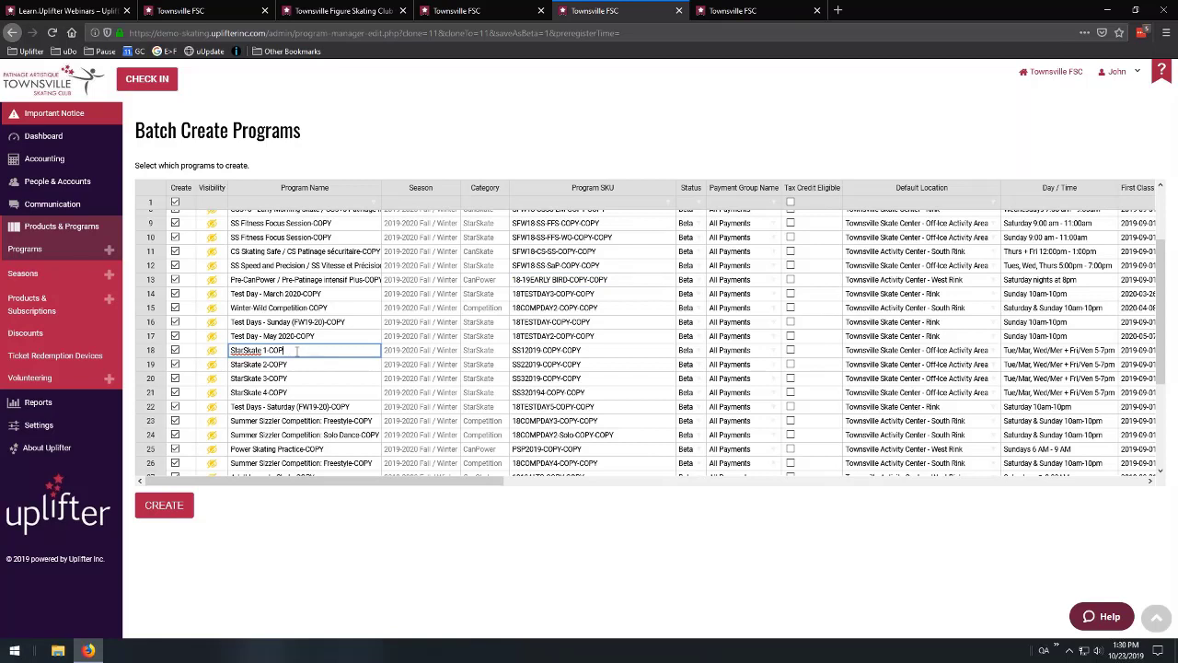
pyautogui.press('BackSpace')
pyautogui.press('BackSpace')
pyautogui.press('BackSpace')
pyautogui.press('BackSpace')
pyautogui.click(317, 340)
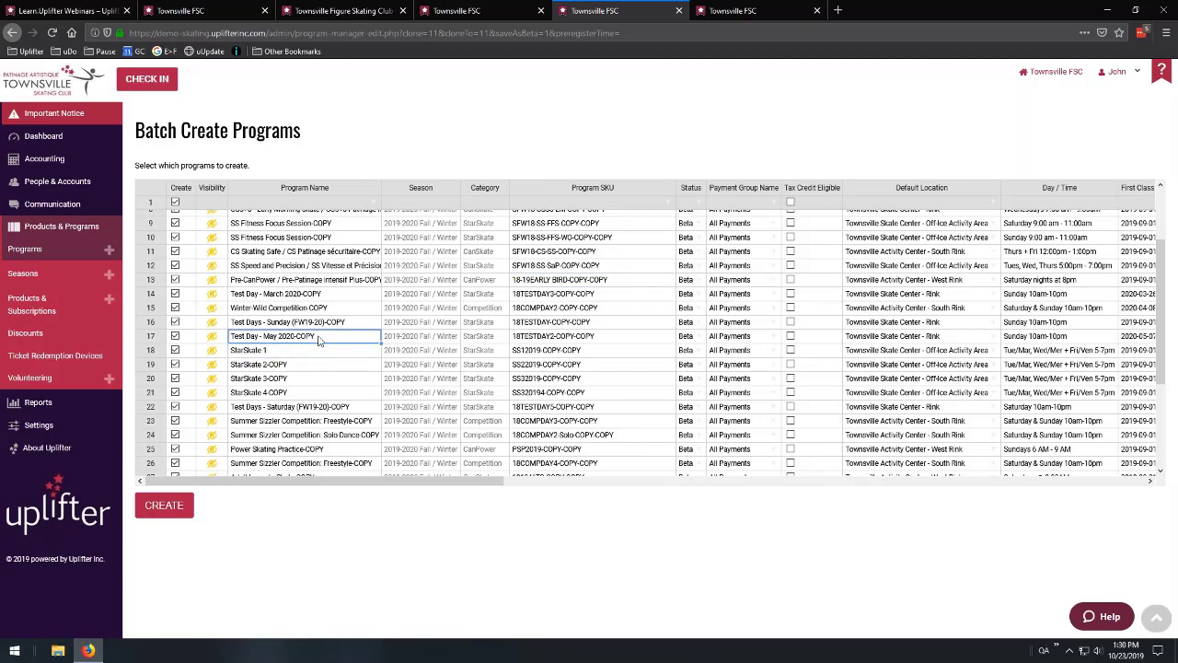
pyautogui.click(285, 354)
pyautogui.moveTo(380, 357); pyautogui.dragTo(380, 394)
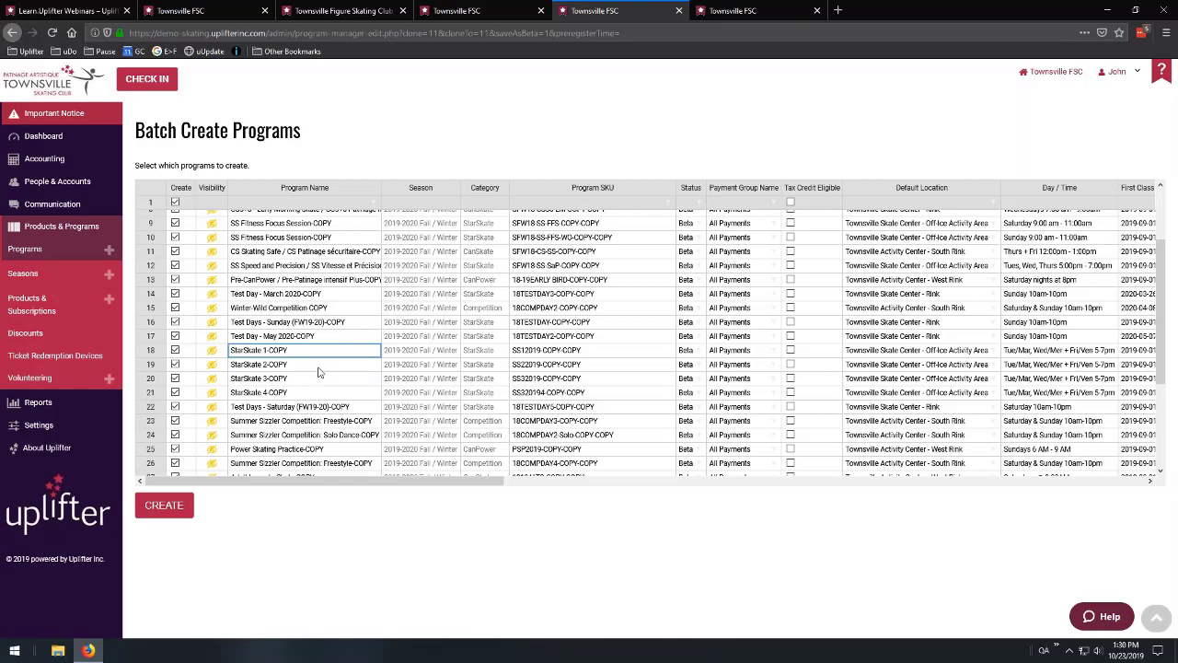
# Replace "-COPY" with nothing across the whole Program Name column and check the renamed programs.
pyautogui.scroll(1, 320, 372)
pyautogui.scroll(3, 319, 372)
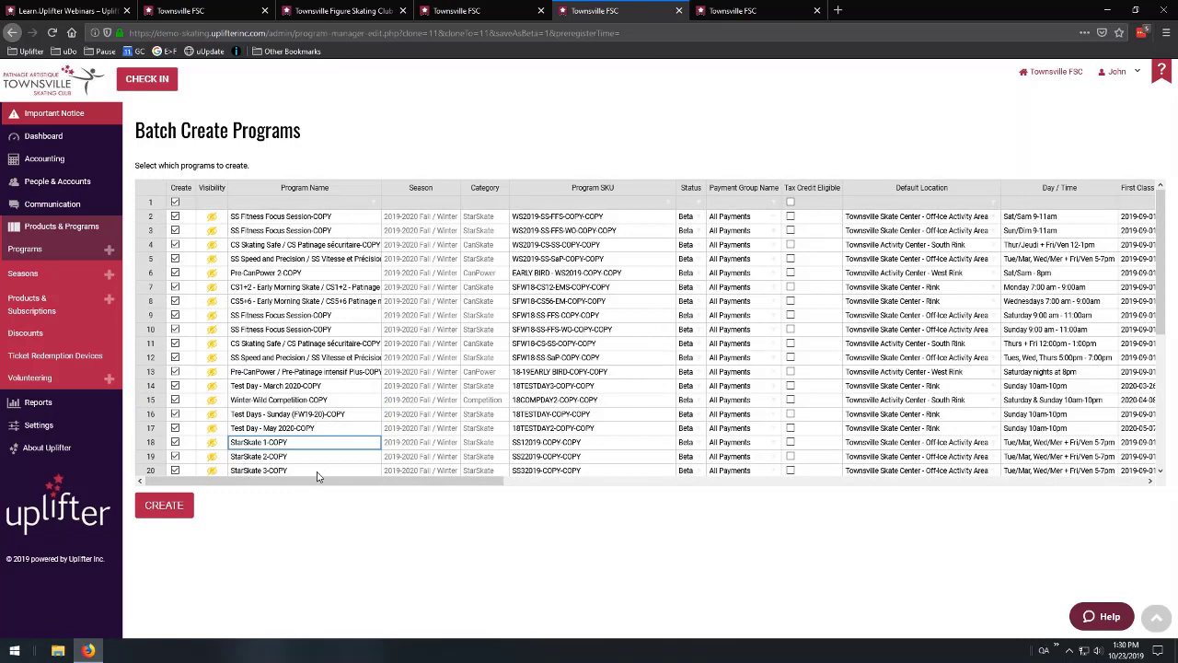
pyautogui.click(374, 204)
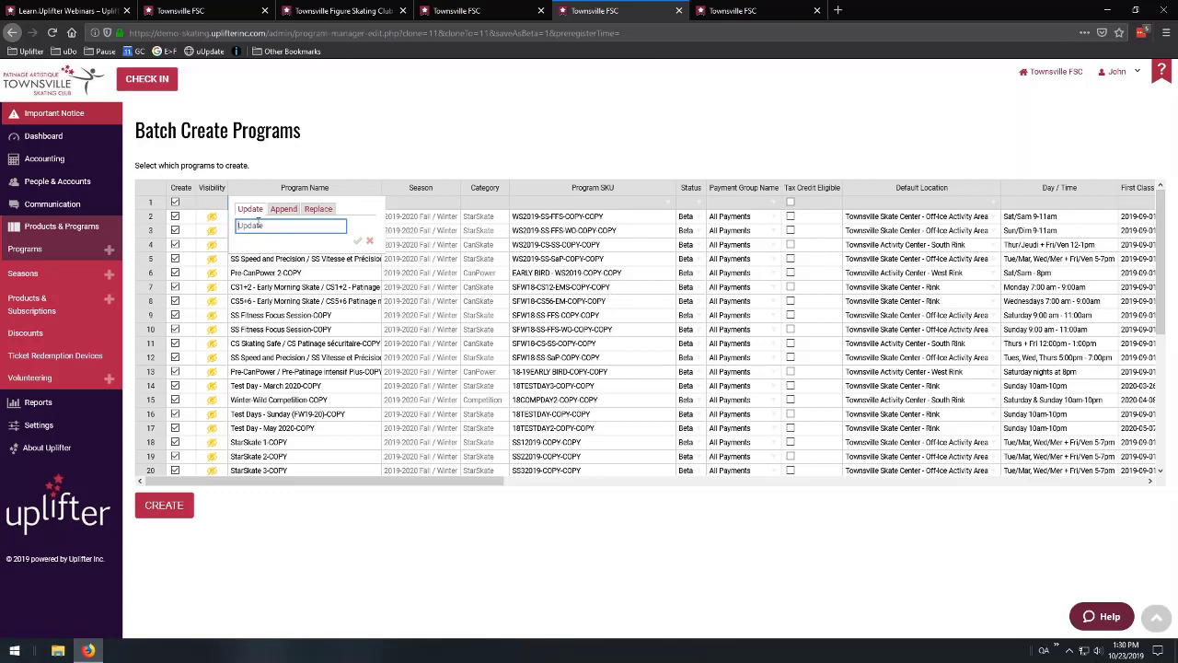
pyautogui.click(319, 211)
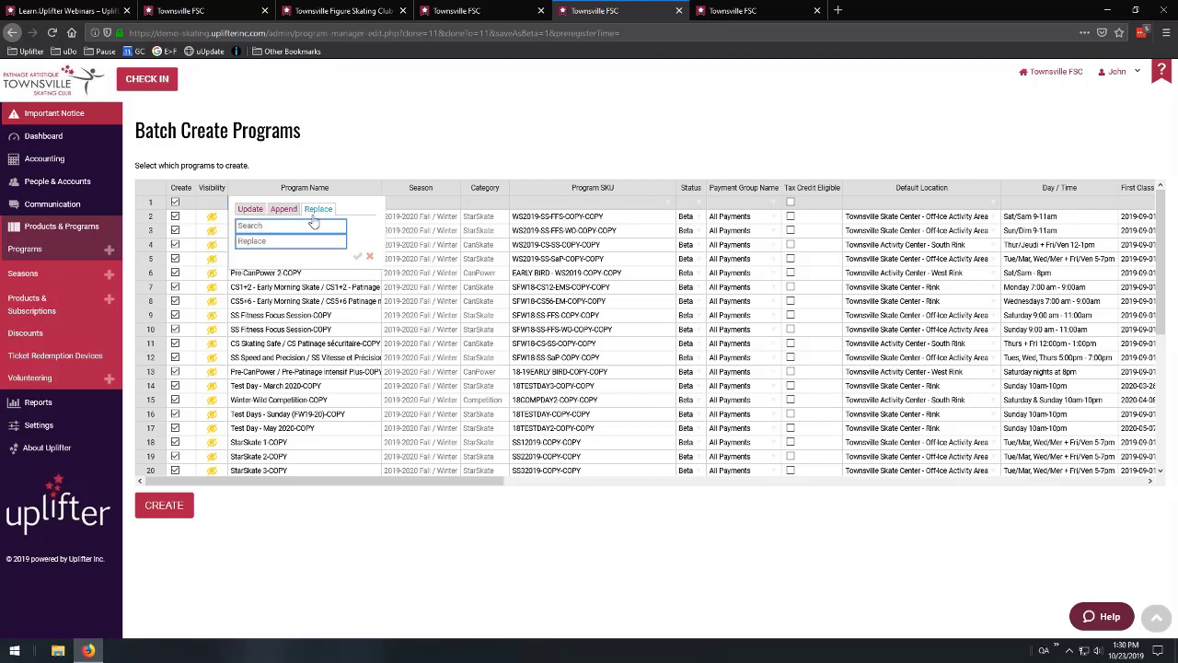
pyautogui.write('-COPY')
pyautogui.click(259, 242)
pyautogui.click(358, 257)
pyautogui.scroll(-5, 303, 426)
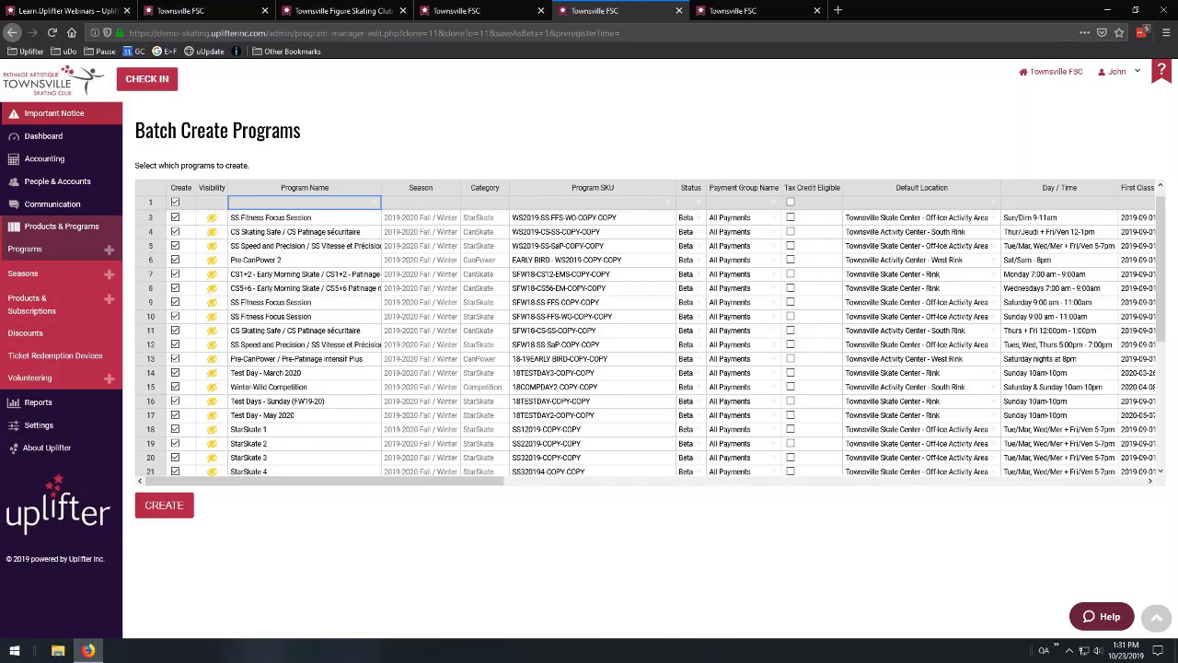
# Replace "-COPY-COPY" with nothing across the whole Program SKU column of the batch table.
pyautogui.scroll(5, 304, 426)
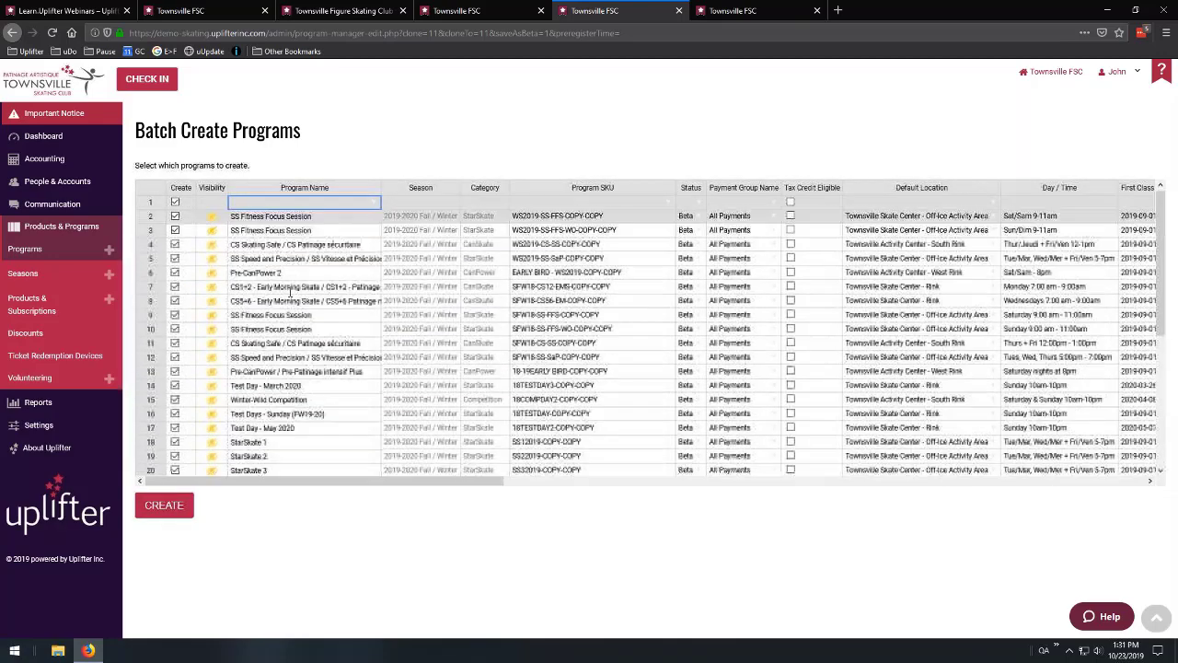
pyautogui.click(666, 202)
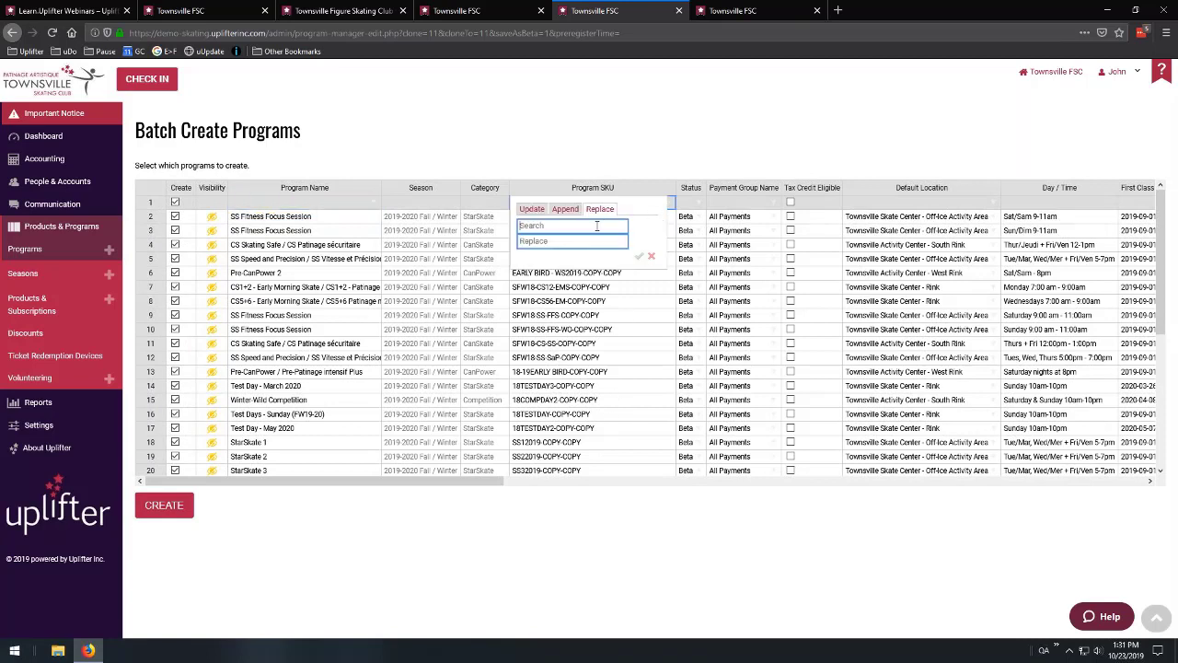
pyautogui.write('-COPY-COPY')
pyautogui.click(640, 257)
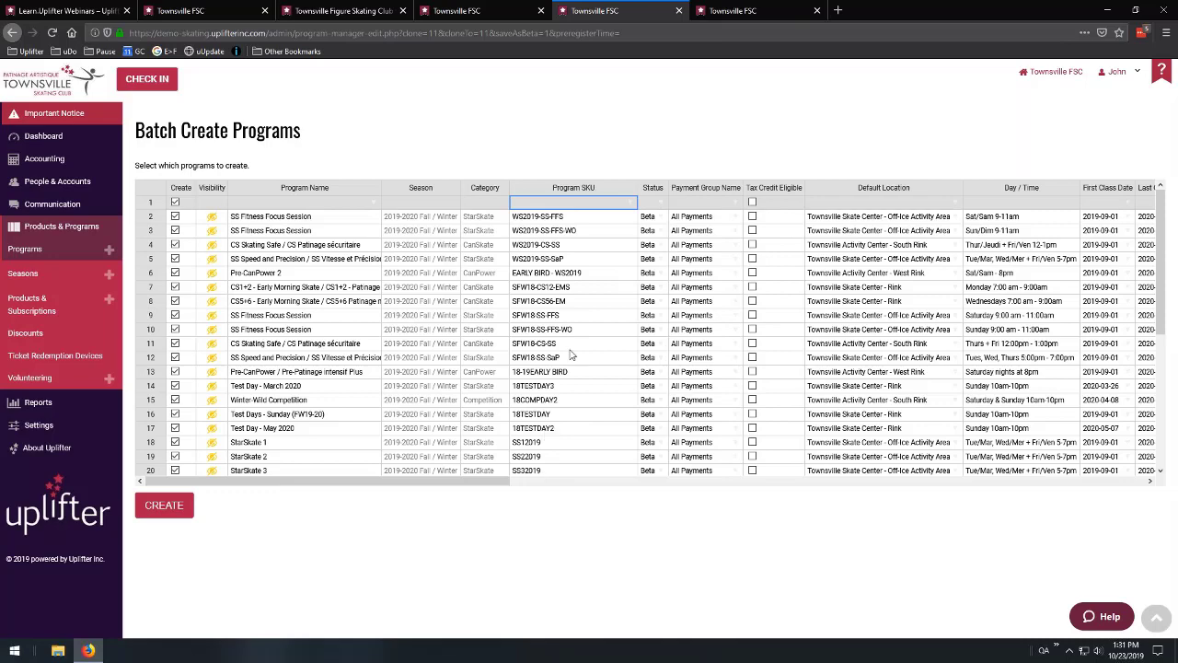
# Examine the Program SKU format in the open Create Program form and return to the Batch Create Programs table.
pyautogui.click(378, 9)
pyautogui.click(442, 10)
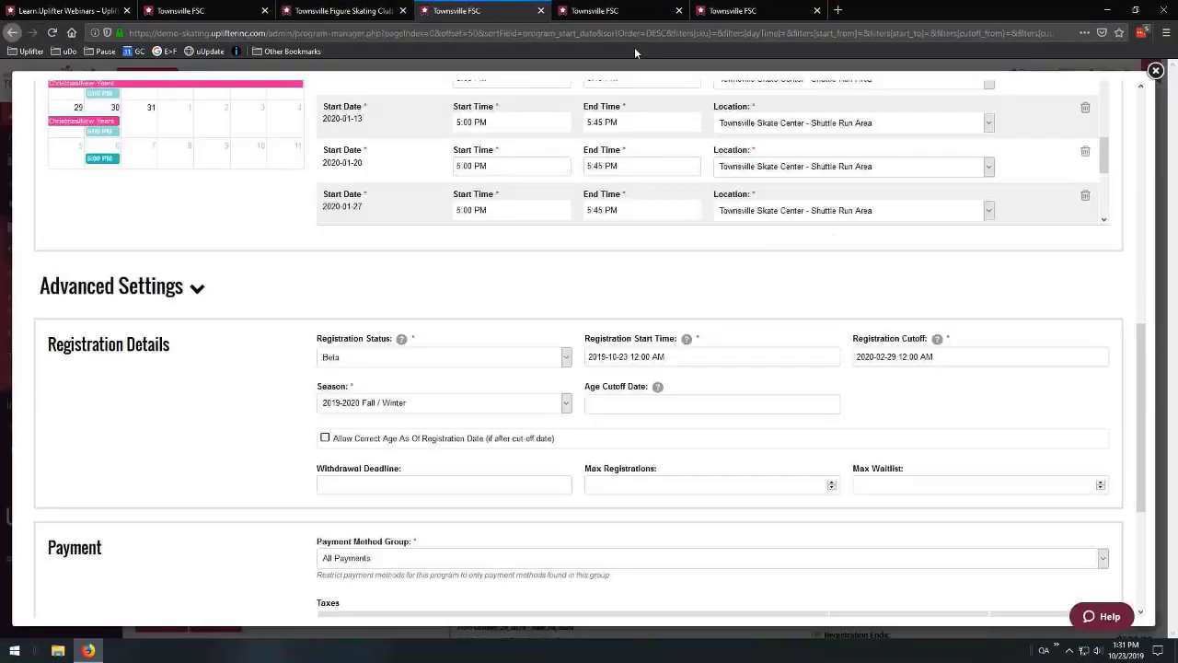
pyautogui.scroll(10, 787, 250)
pyautogui.moveTo(819, 218); pyautogui.dragTo(723, 217)
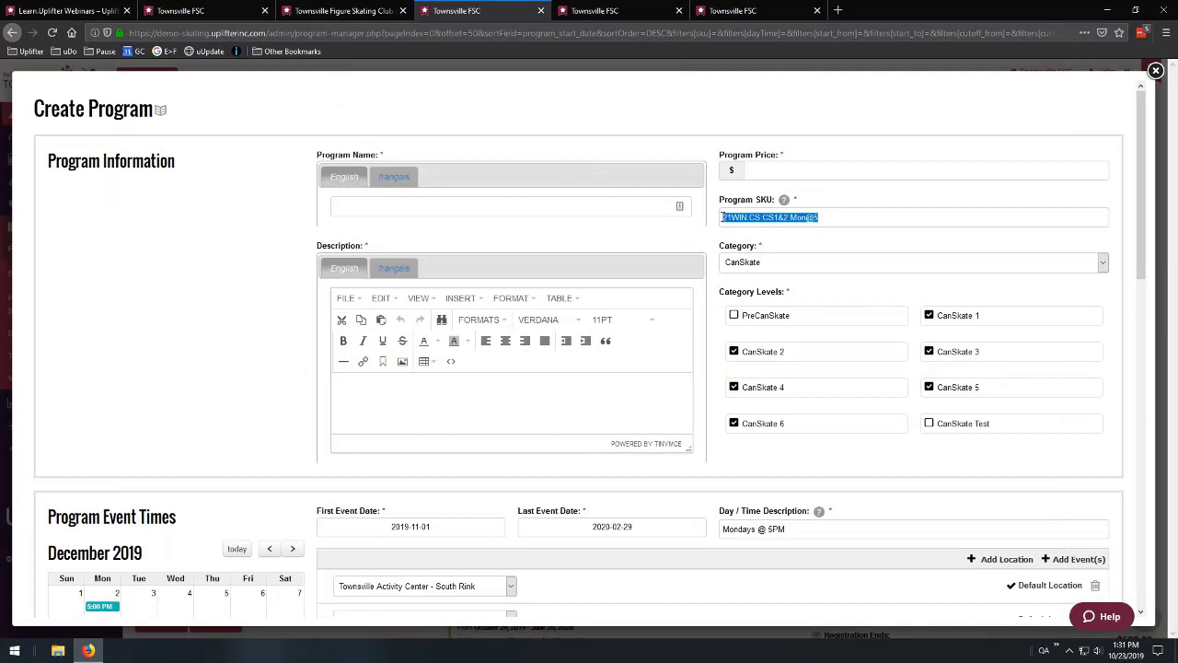
pyautogui.click(626, 11)
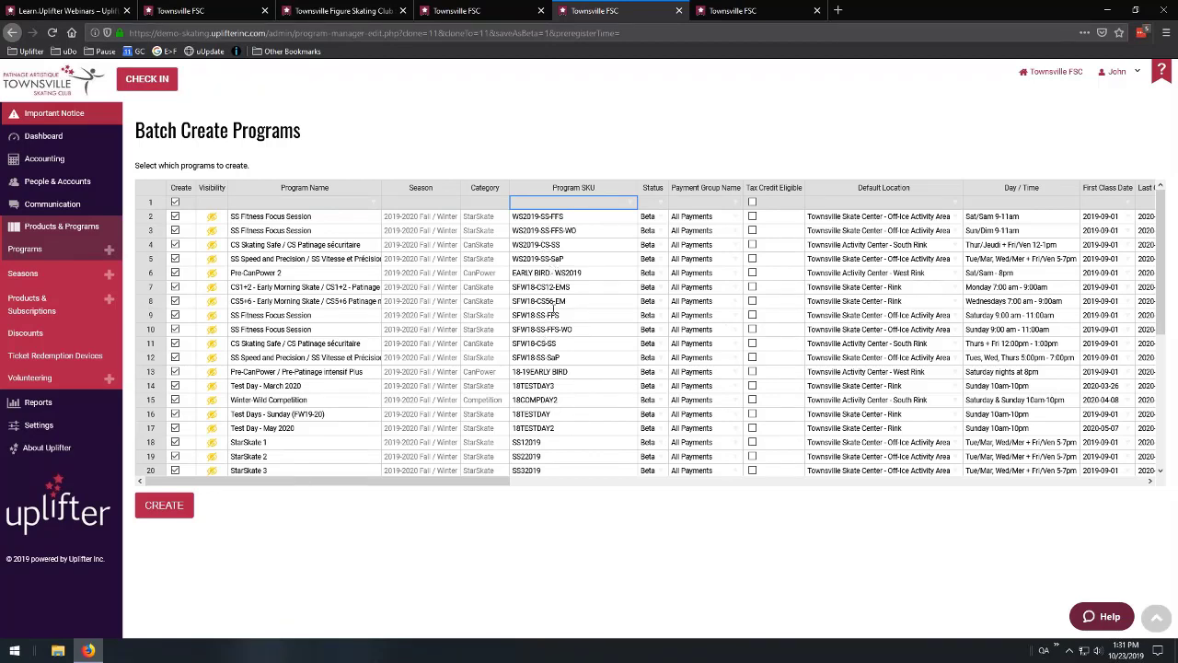
# Look over the cleaned SKUs and replace "19" with "20" across the whole Program SKU column.
pyautogui.scroll(-5, 566, 362)
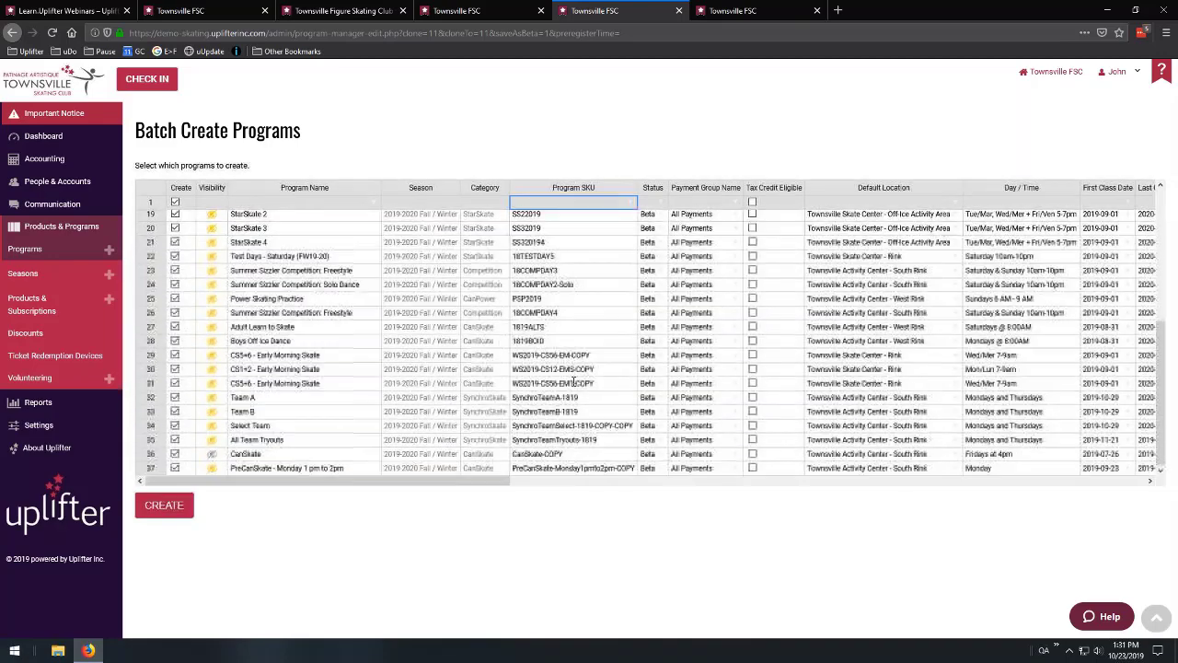
pyautogui.scroll(5, 575, 377)
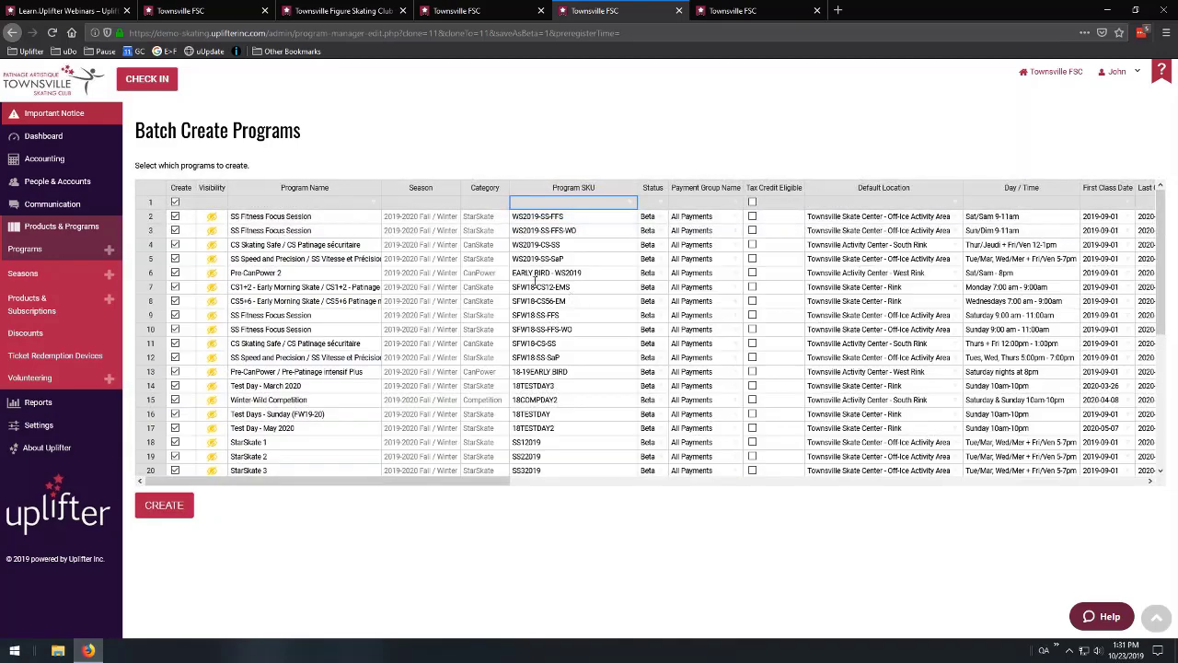
pyautogui.click(631, 204)
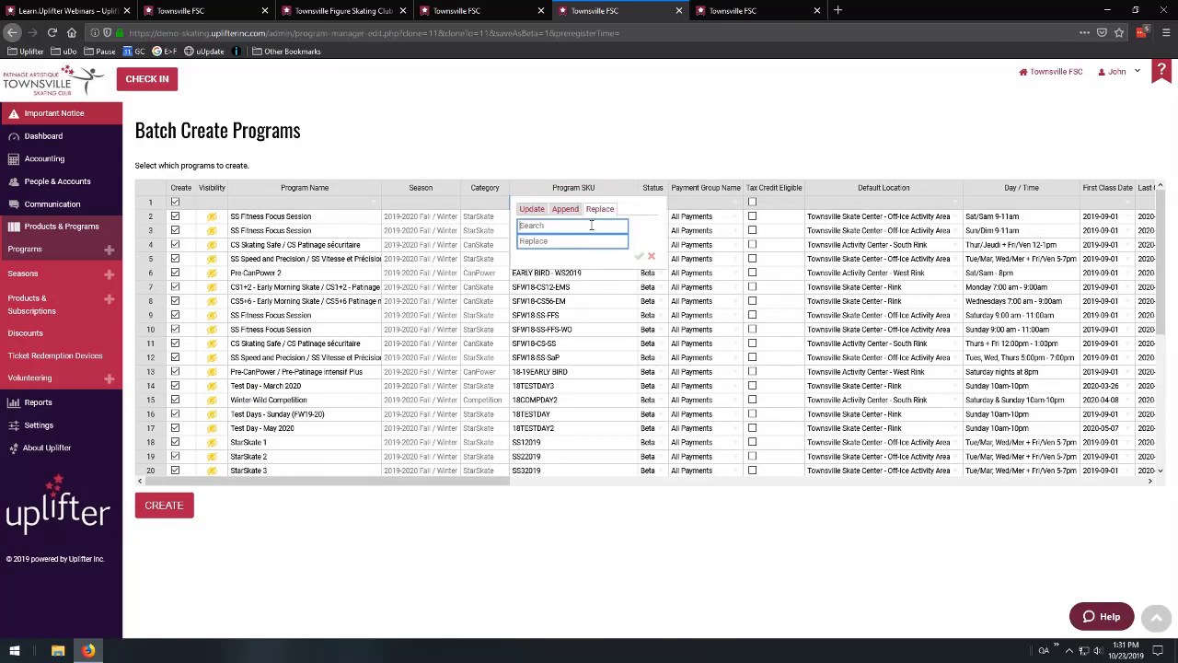
pyautogui.write('1')
pyautogui.write('20')
pyautogui.click(639, 256)
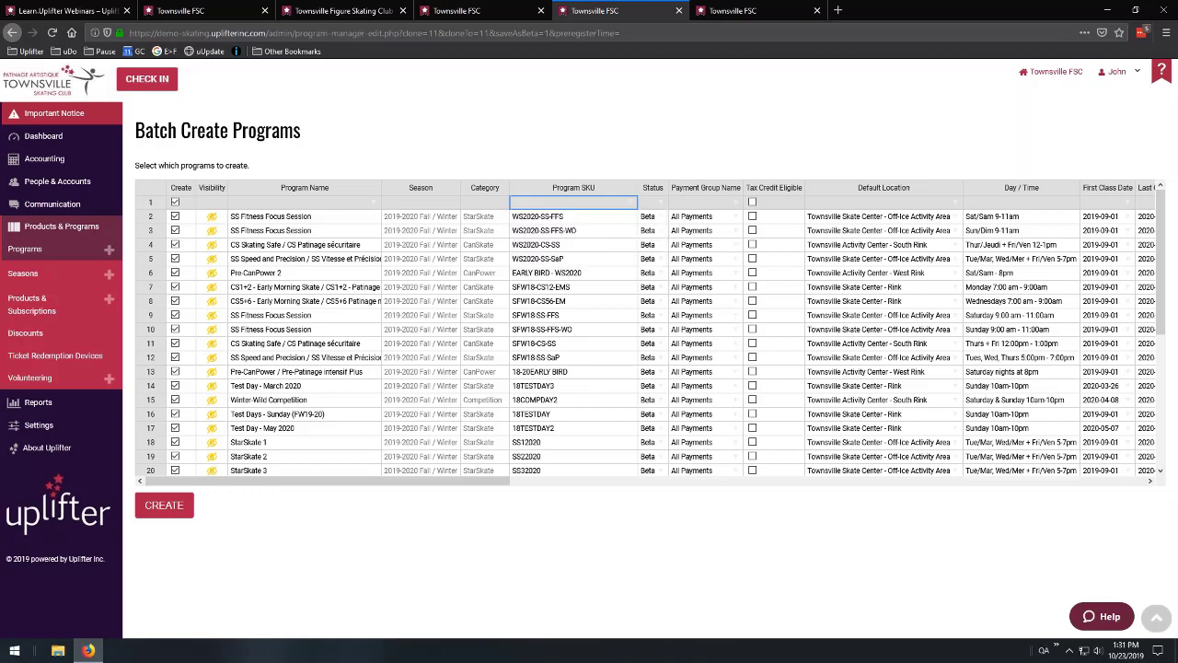
# Replace "18" with "19" across the whole Program SKU column.
pyautogui.click(631, 202)
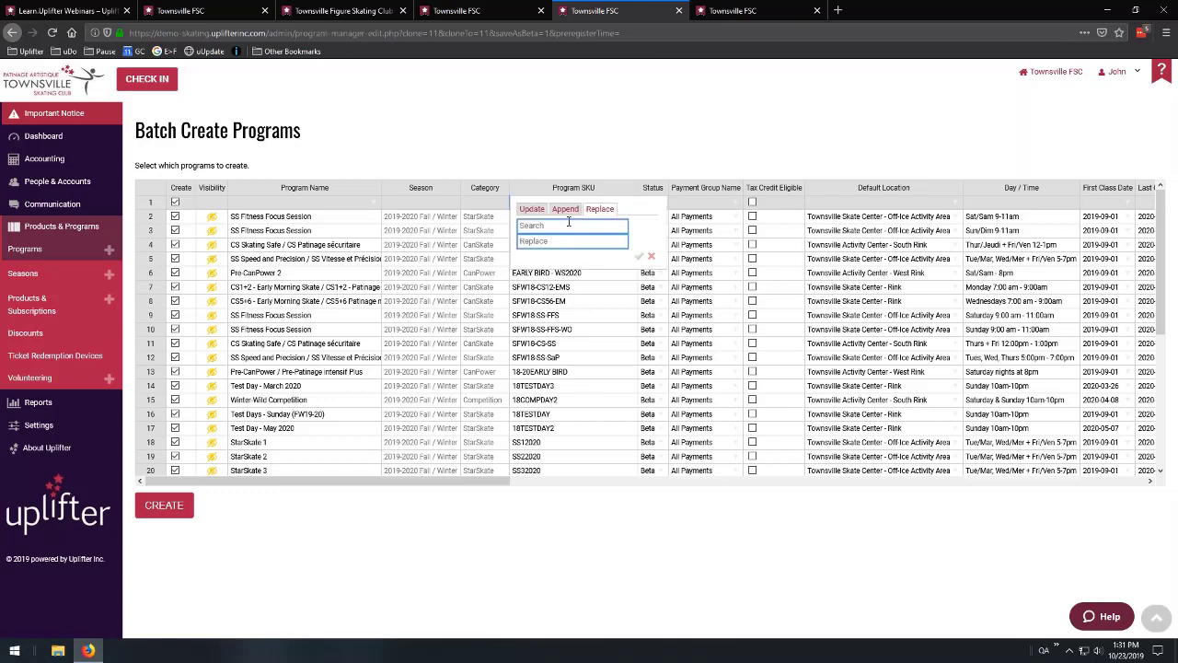
pyautogui.write('1919')
pyautogui.click(640, 256)
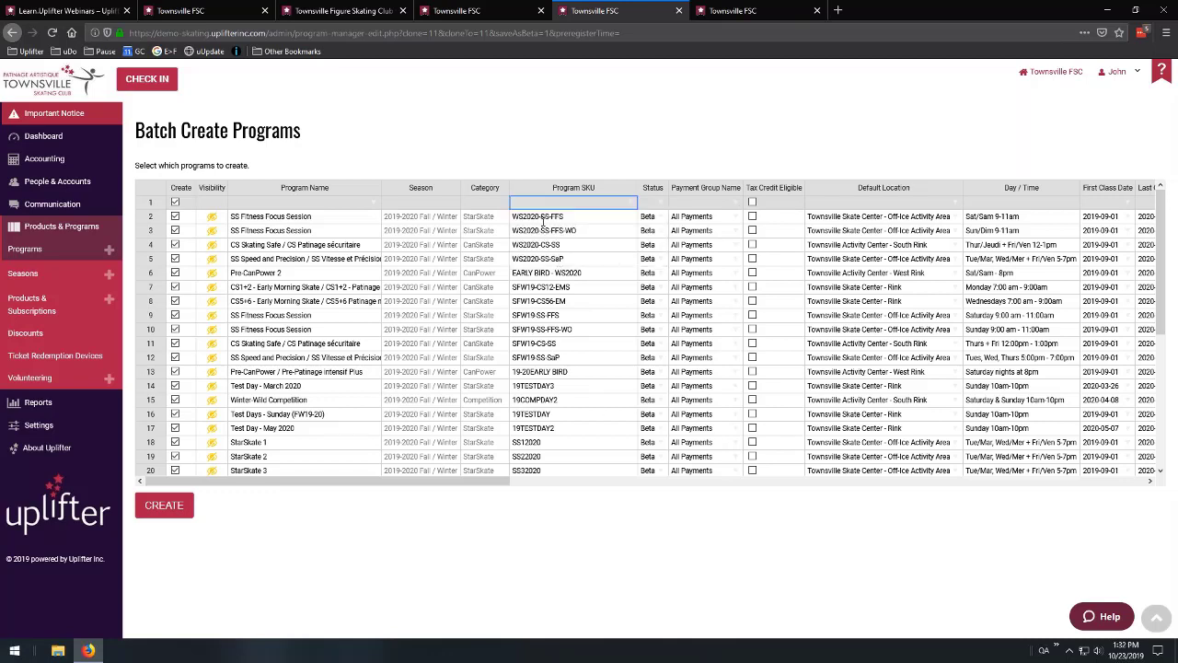
# Look through the updated SKUs and the remaining date, registration, price and installment columns of the batch table.
pyautogui.scroll(-5, 564, 346)
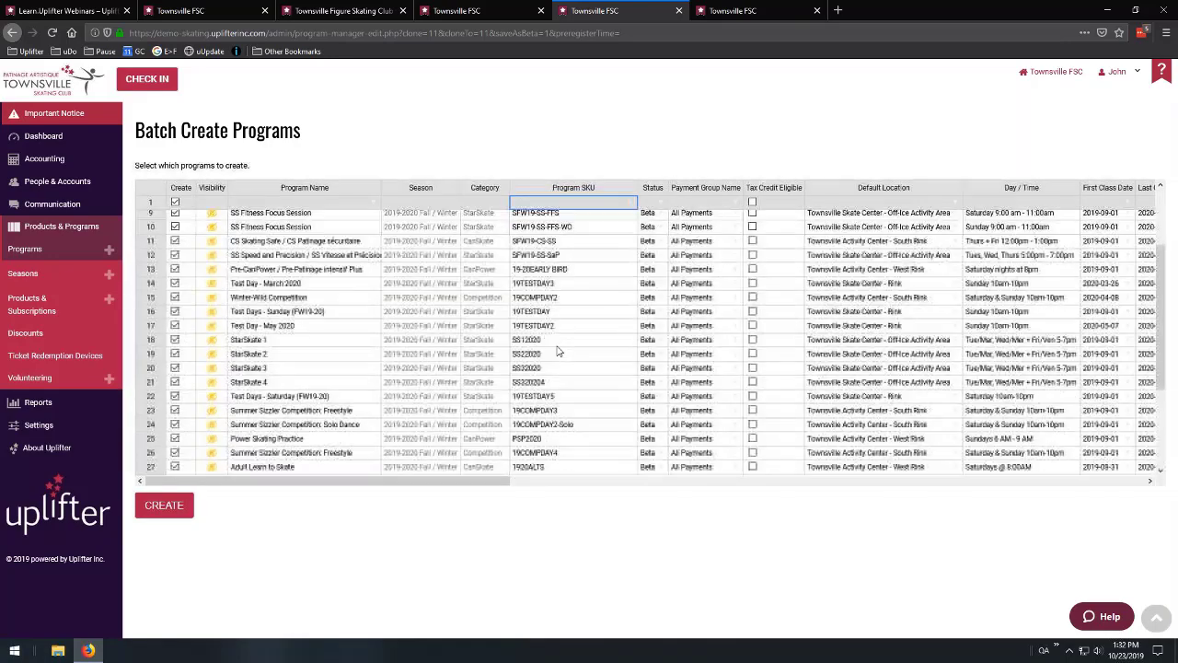
pyautogui.click(526, 273)
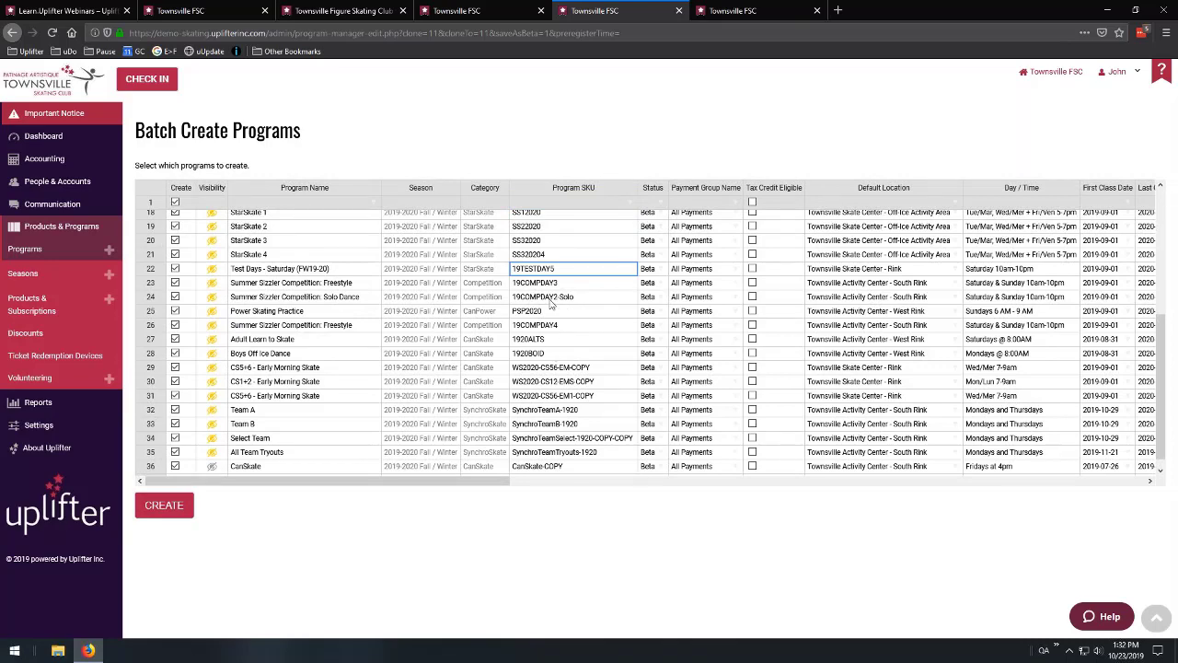
pyautogui.scroll(-1, 600, 316)
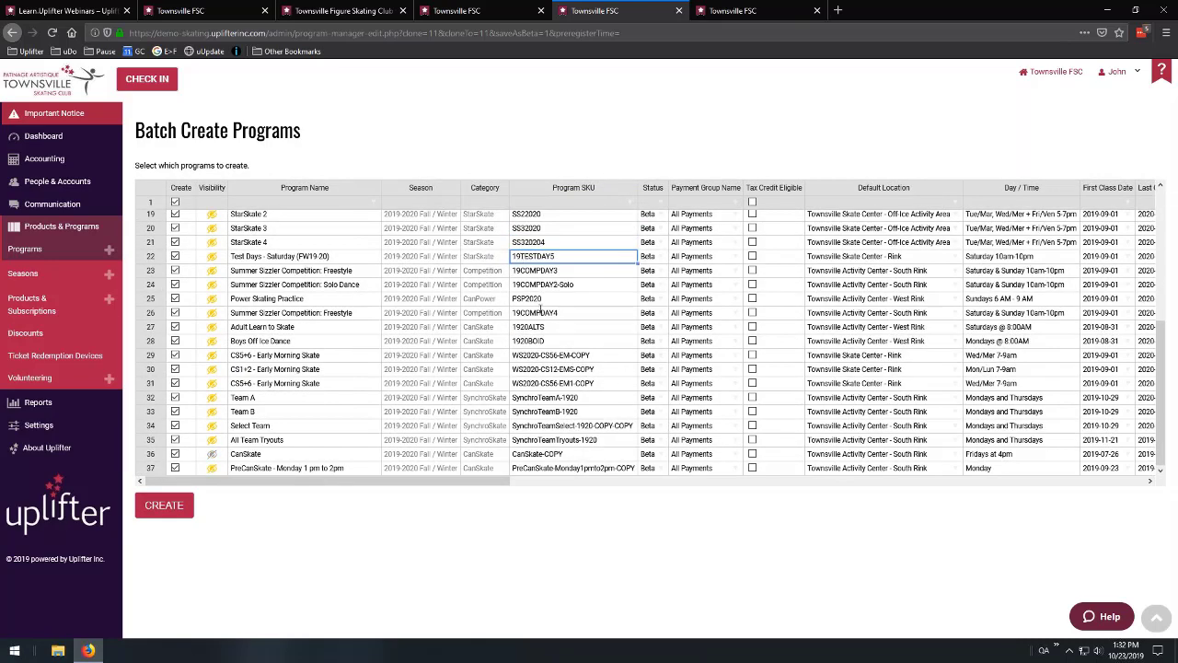
pyautogui.click(578, 440)
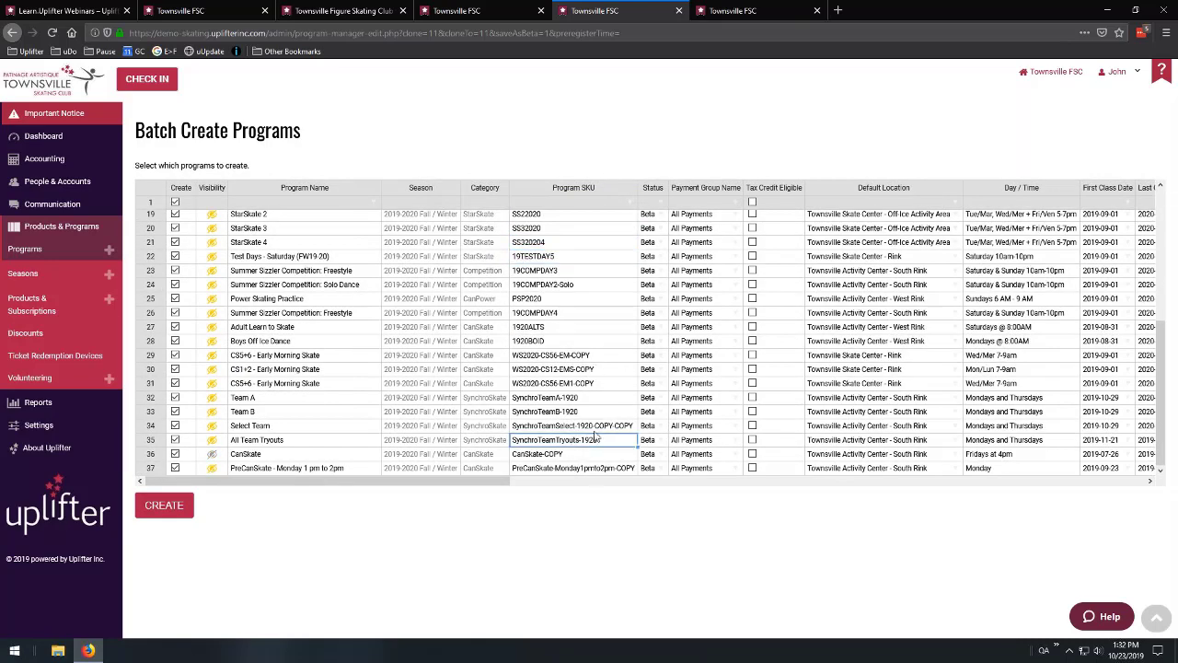
pyautogui.scroll(5, 574, 316)
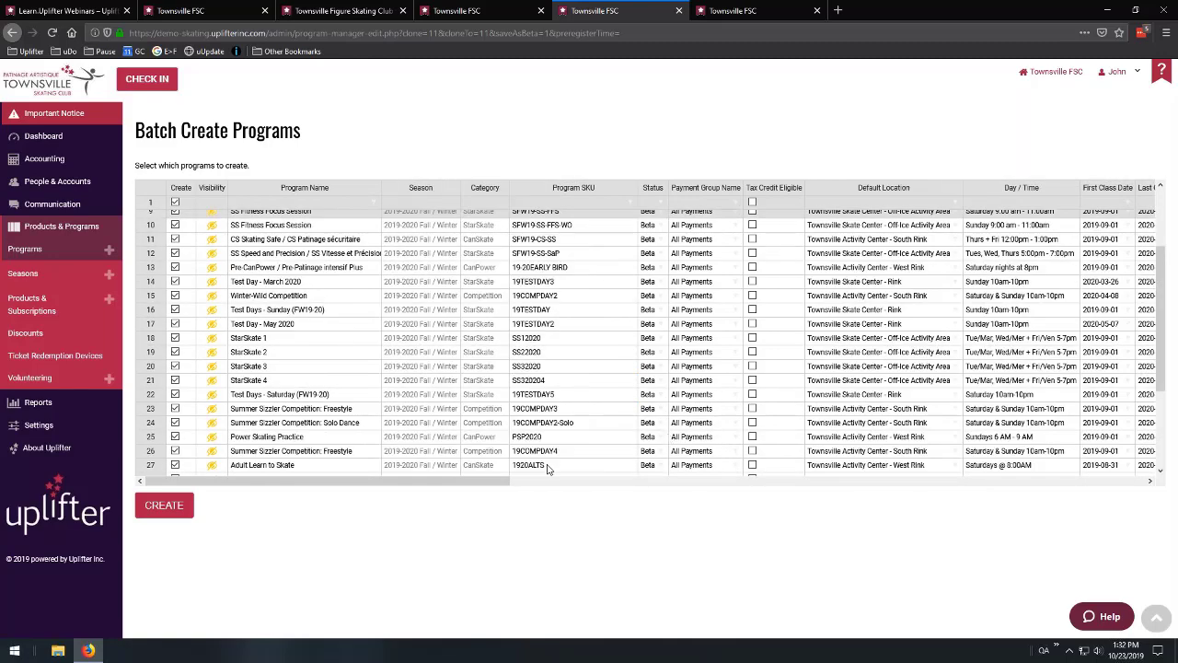
pyautogui.moveTo(475, 483); pyautogui.dragTo(774, 485)
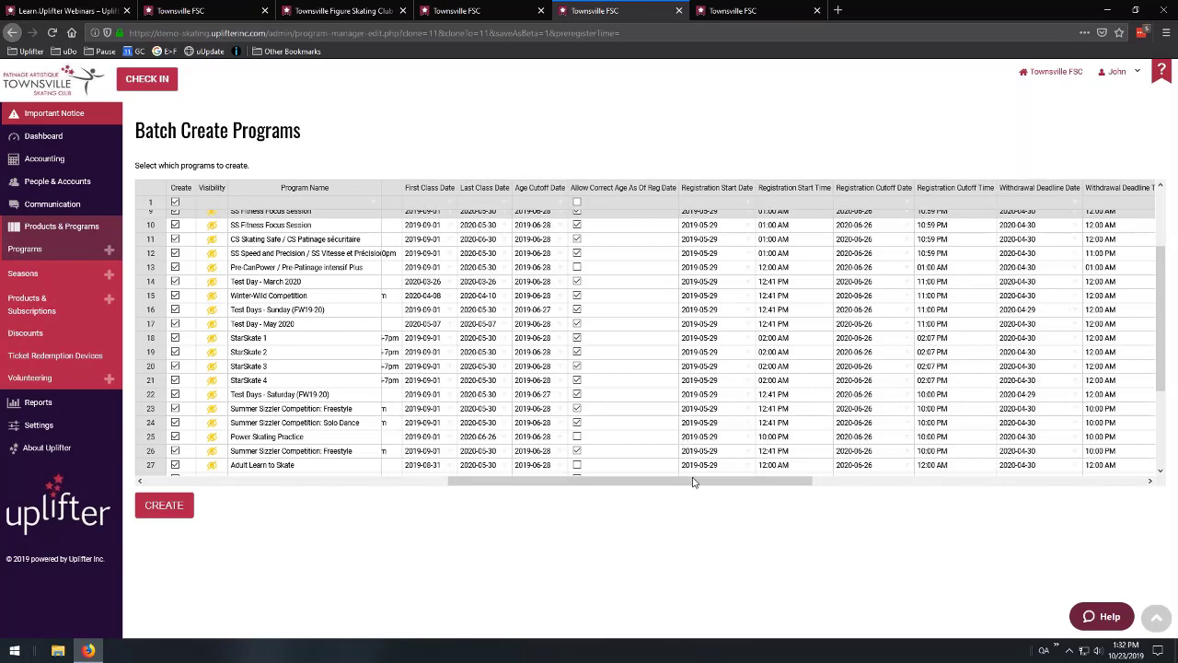
pyautogui.moveTo(697, 482); pyautogui.dragTo(1021, 489)
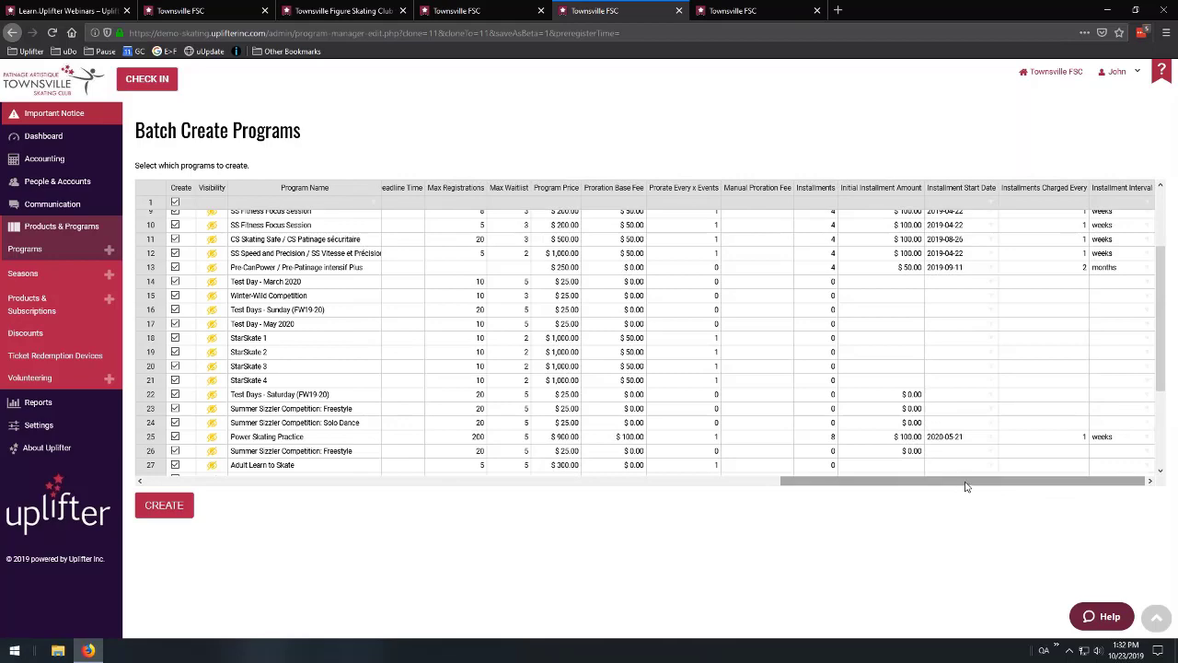
pyautogui.moveTo(971, 485); pyautogui.dragTo(284, 485)
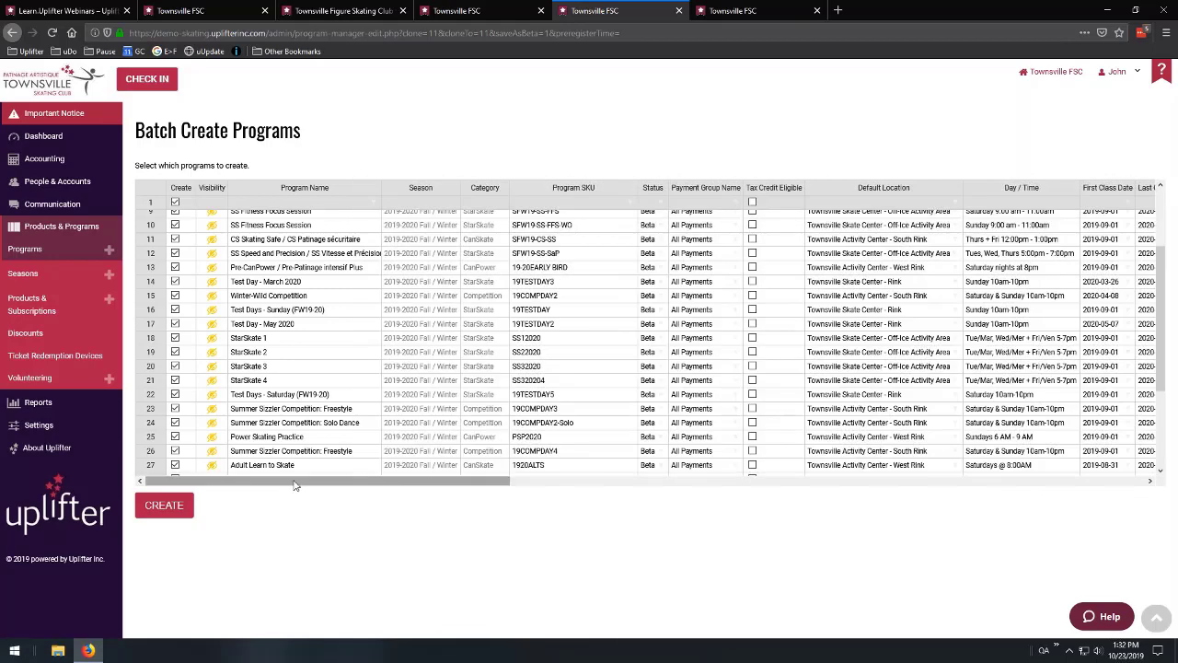
pyautogui.click(427, 467)
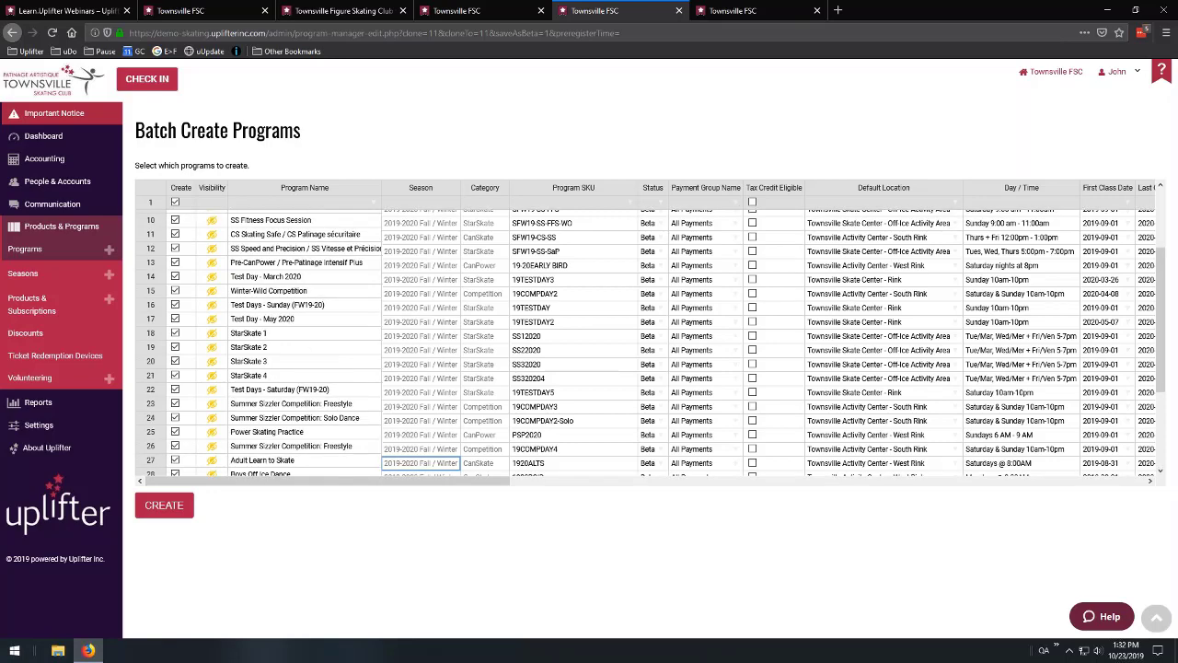
# Exclude Test Day - March 2020, Winter Wild Competition and Test Days - Sunday (FW19-20) from the programs selected for creation.
pyautogui.scroll(-2, 307, 383)
pyautogui.scroll(6, 283, 314)
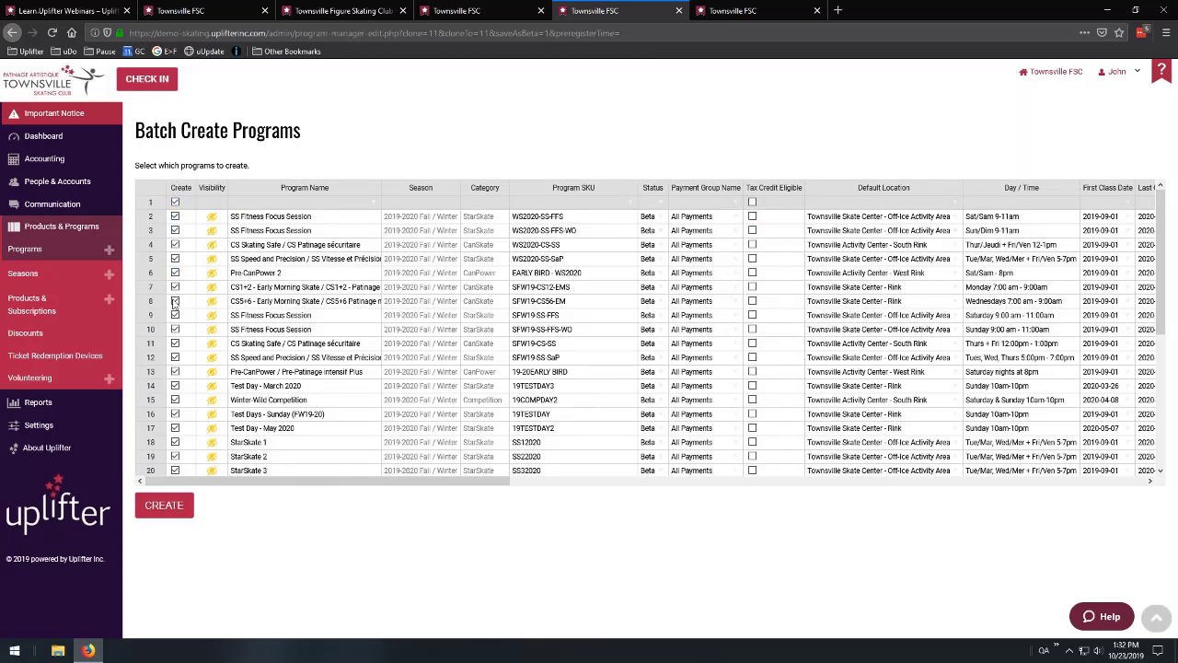
pyautogui.click(175, 386)
pyautogui.click(175, 399)
pyautogui.click(175, 414)
pyautogui.click(154, 511)
# Leave the batch table without creating the programs and open the 2019-2020 Fall / Winter season for editing.
pyautogui.click(51, 248)
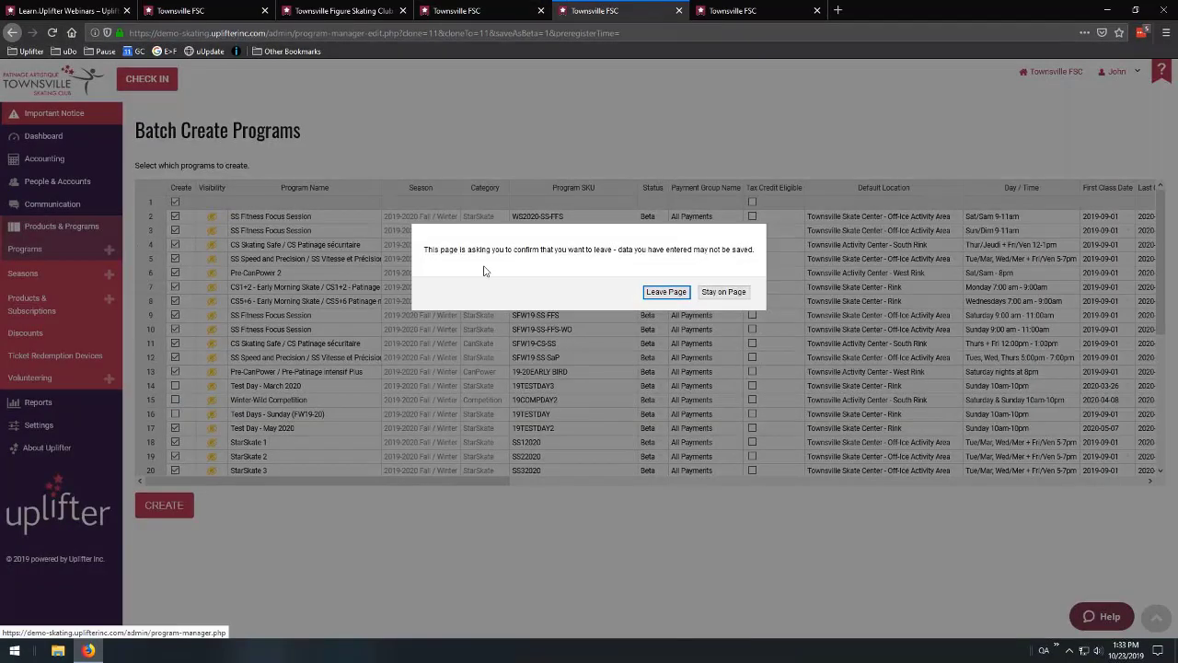
pyautogui.click(739, 365)
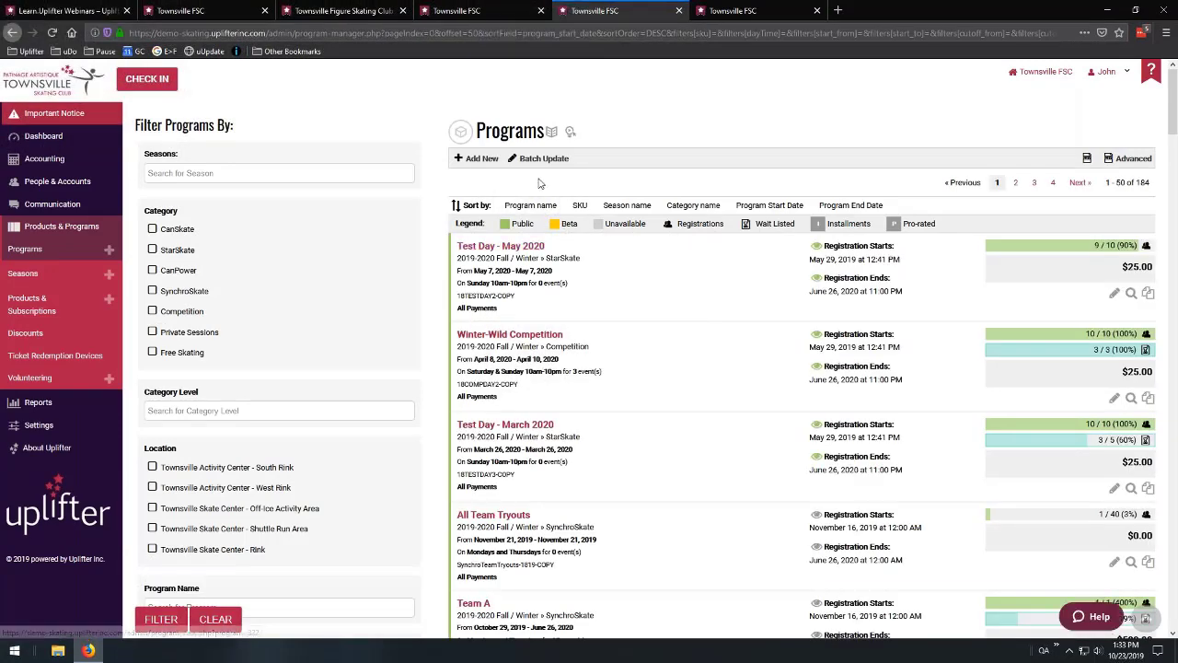
pyautogui.click(109, 274)
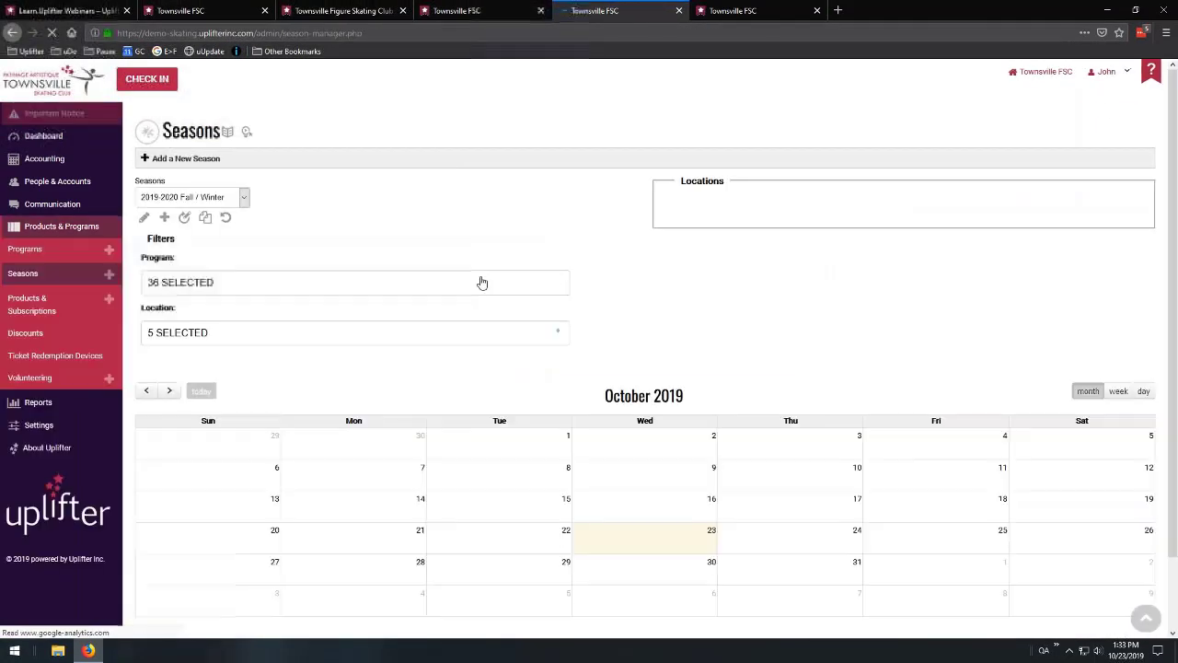
pyautogui.click(147, 218)
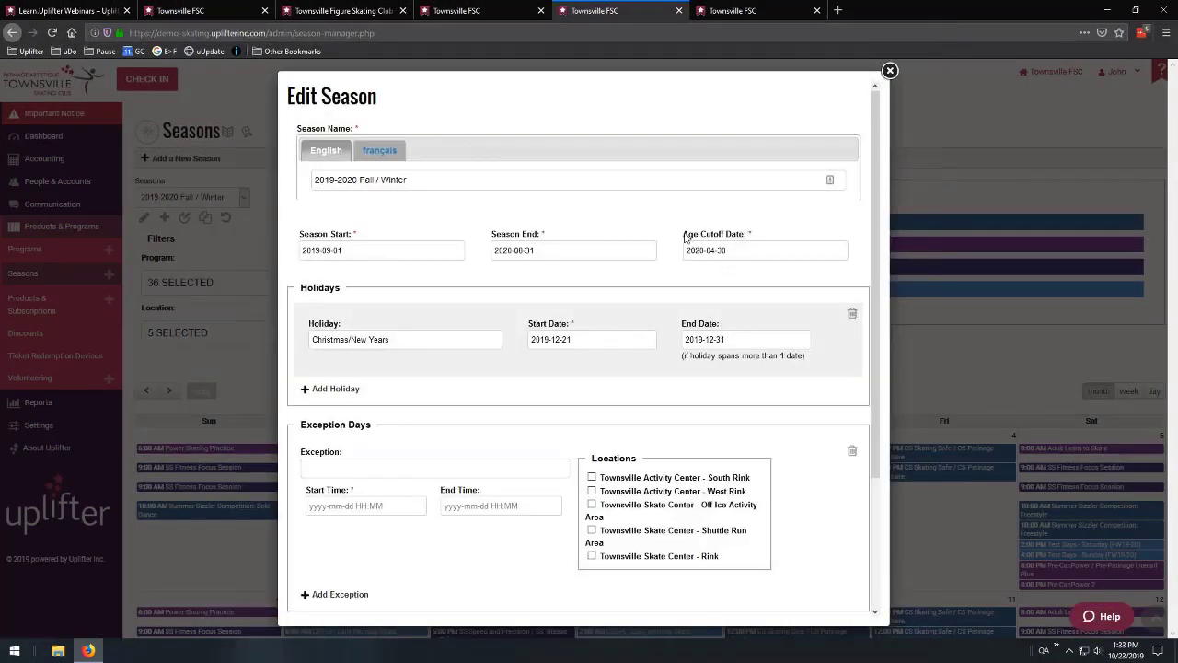
# Highlight the Age Cutoff Date field and its value in the Edit Season form.
pyautogui.moveTo(683, 235); pyautogui.dragTo(747, 237)
pyautogui.moveTo(747, 250); pyautogui.dragTo(699, 251)
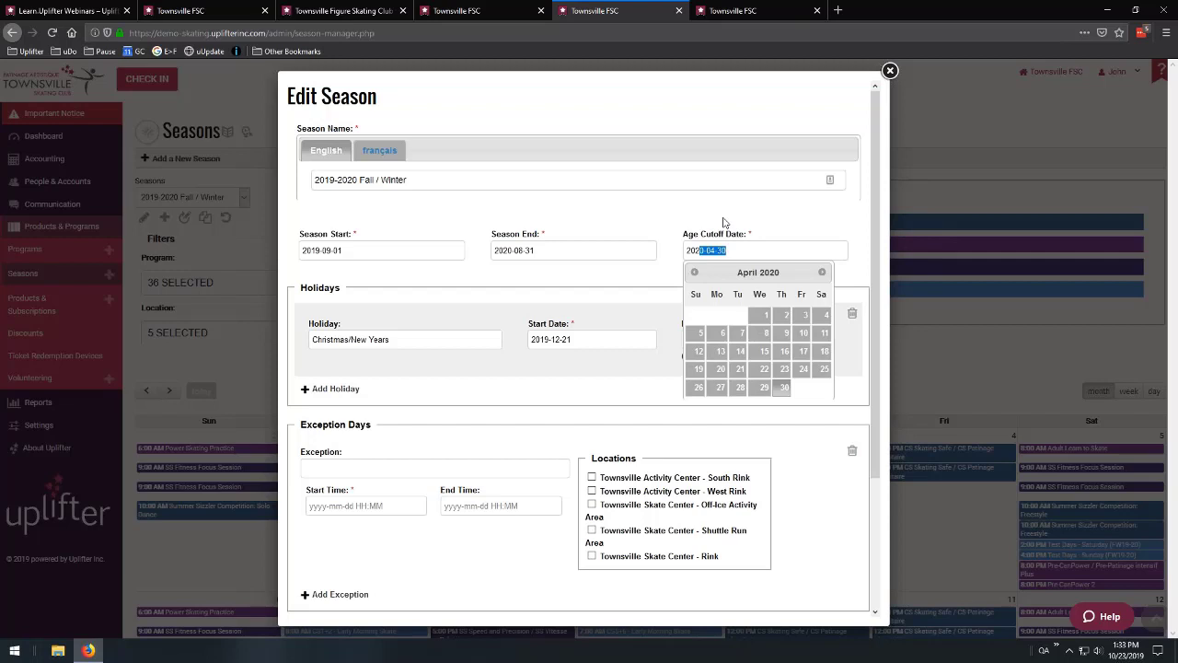
pyautogui.moveTo(727, 249); pyautogui.dragTo(683, 249)
pyautogui.moveTo(738, 246); pyautogui.dragTo(673, 250)
pyautogui.click(708, 250)
# Return to the open Create Program form and go to its registration settings.
pyautogui.click(474, 12)
pyautogui.scroll(-5, 300, 352)
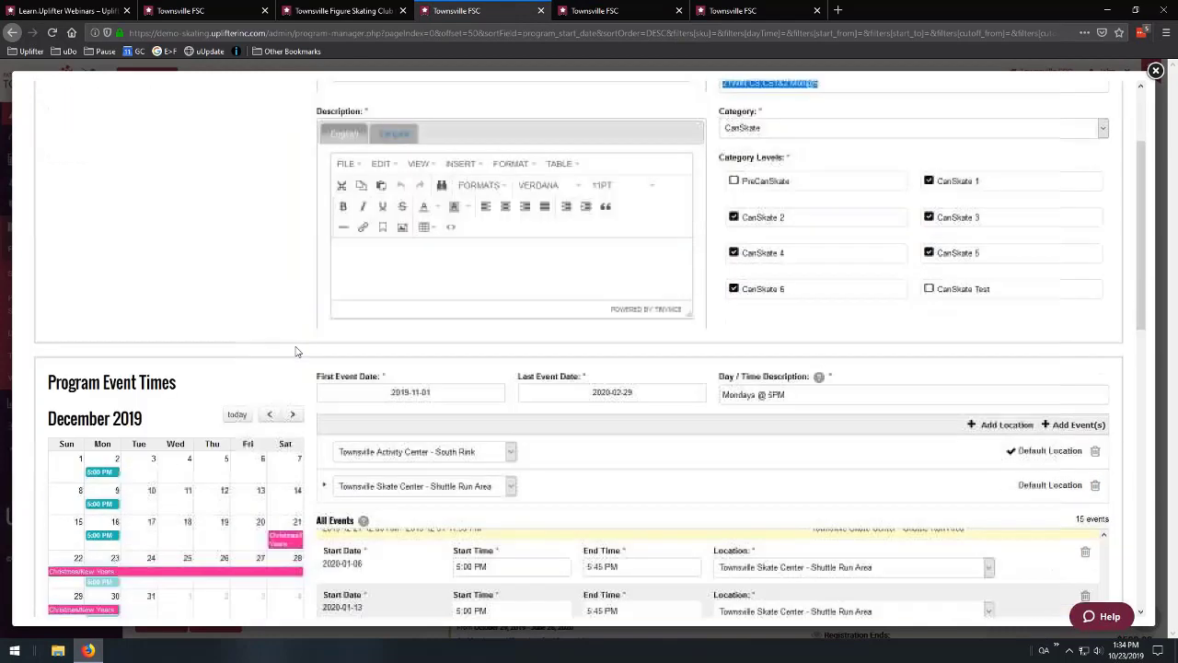
# Compare the new program's empty Age Cutoff Date field with the age cutoff date set in the season's settings.
pyautogui.scroll(-3, 289, 345)
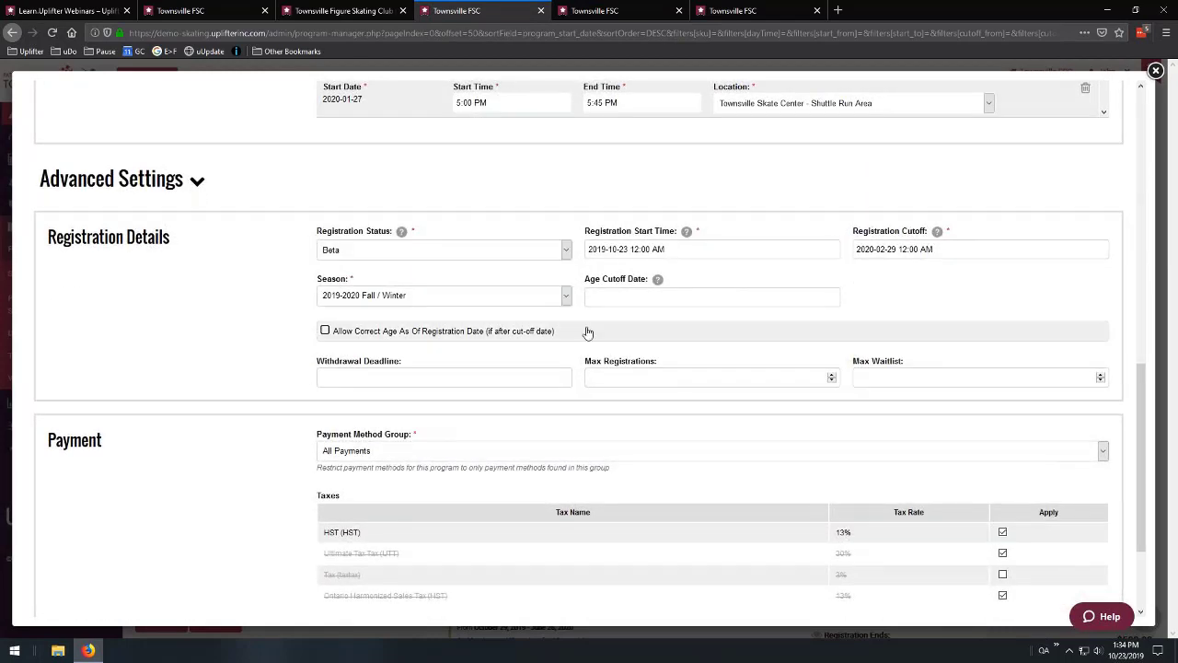
pyautogui.moveTo(585, 282); pyautogui.dragTo(647, 281)
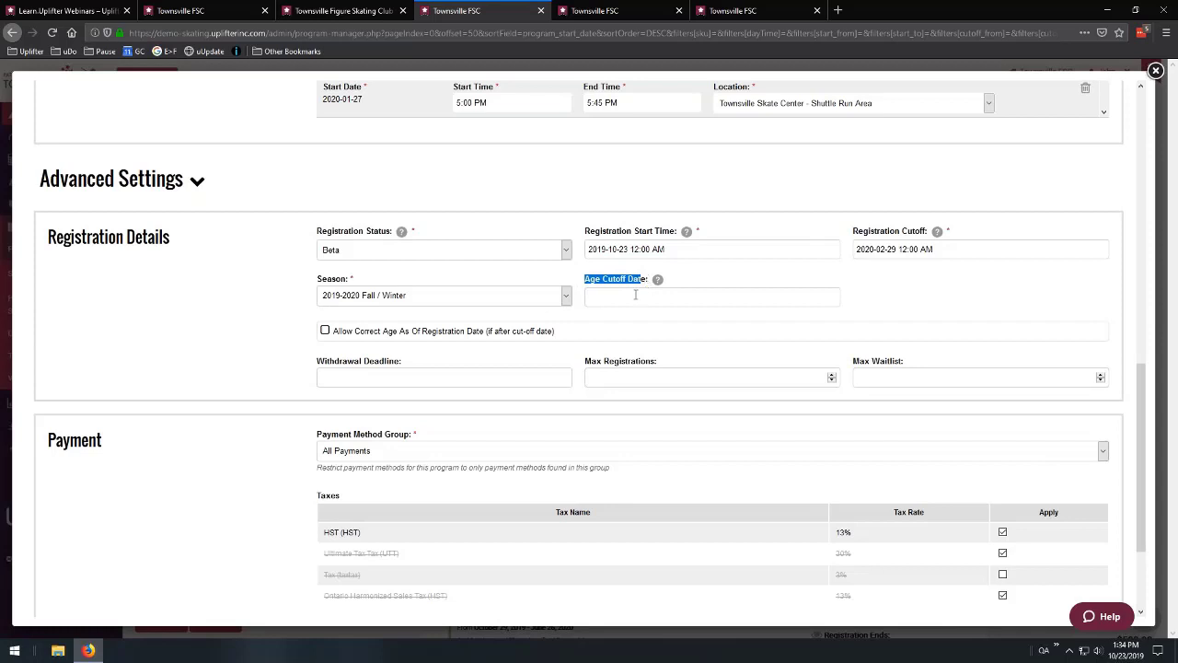
pyautogui.click(647, 281)
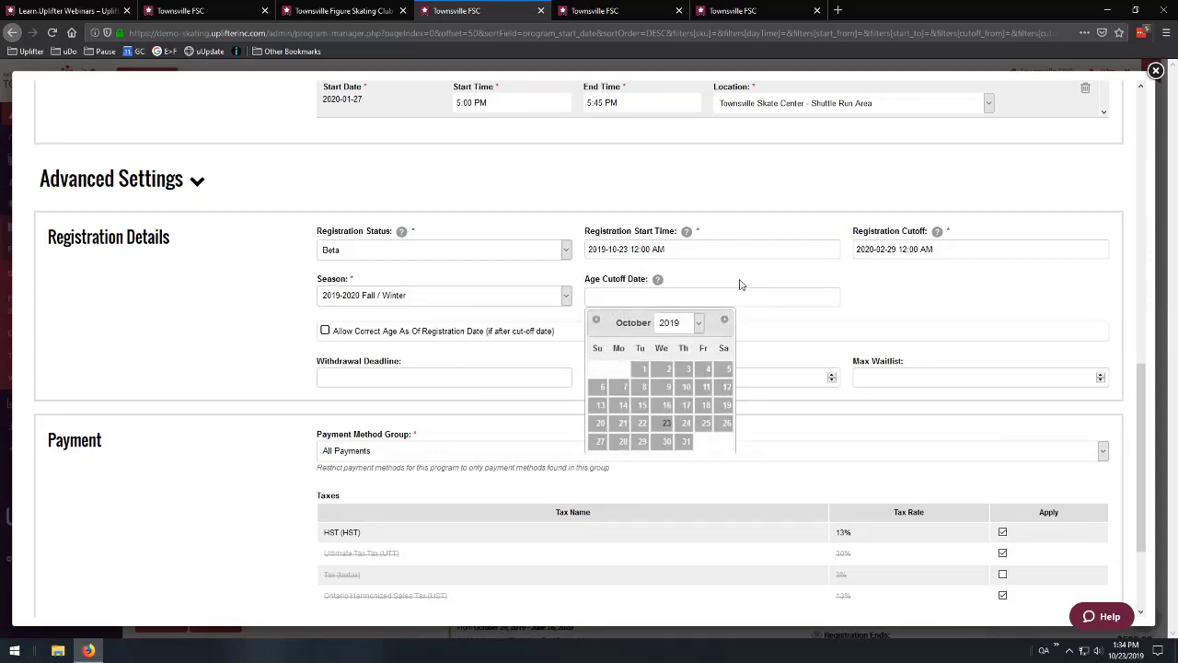
pyautogui.hotkey('ctrl', 'Tab')
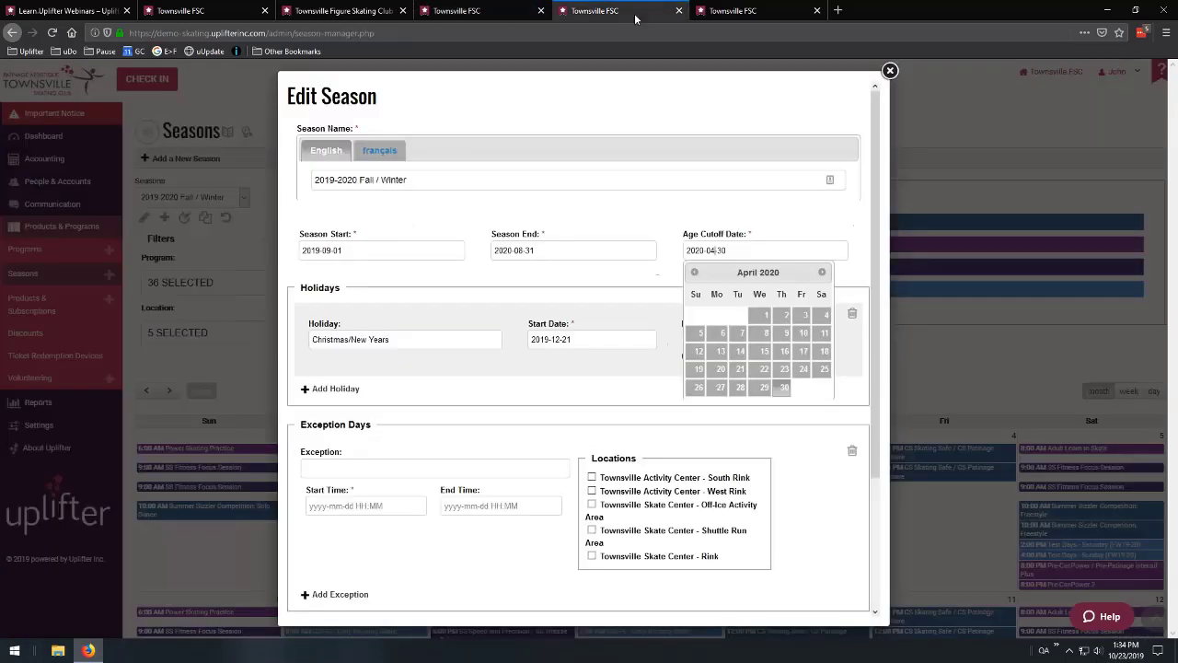
pyautogui.hotkey('ctrl', 'shift', 'Tab')
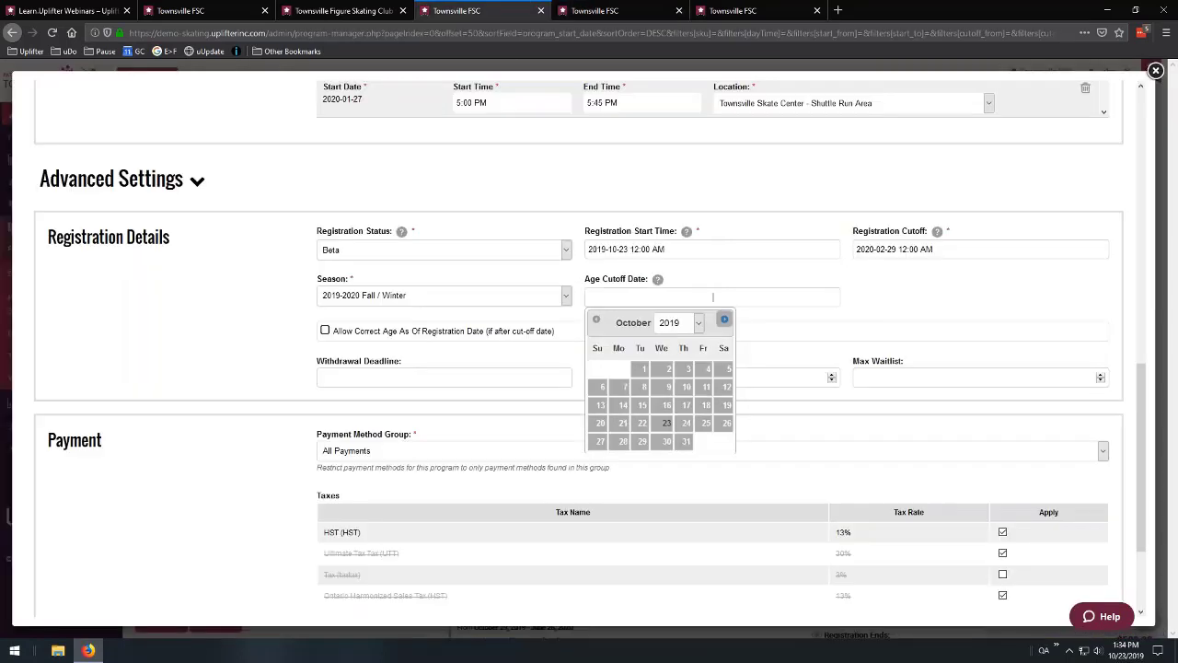
pyautogui.click(913, 293)
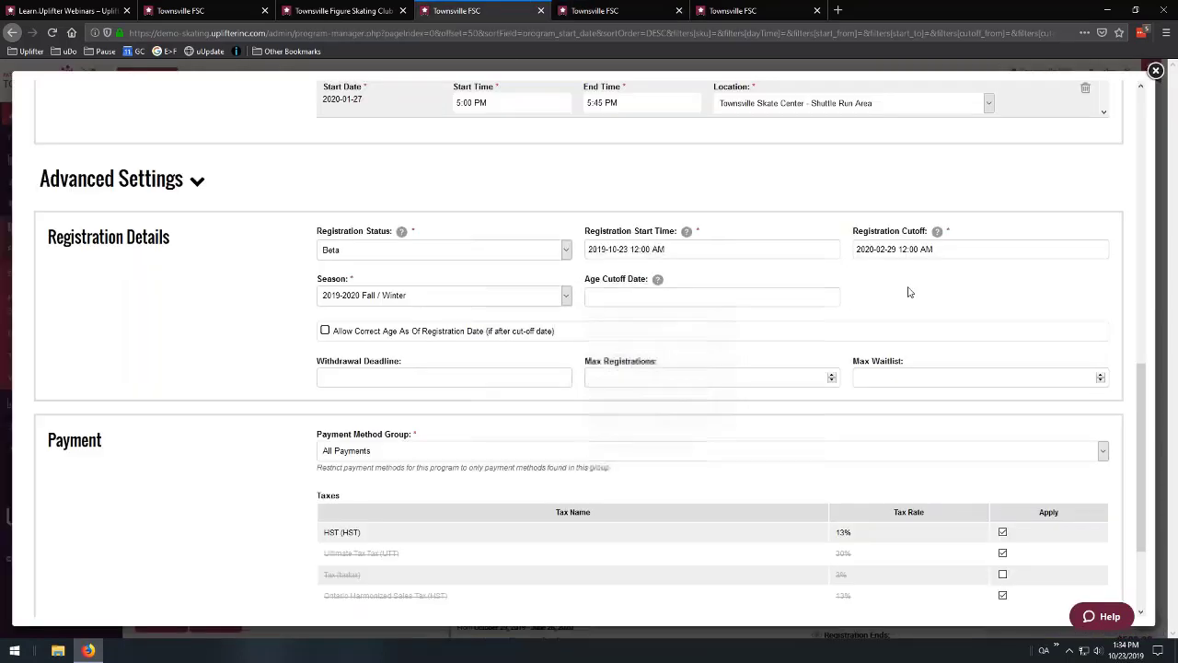
# Open the Withdrawal Deadline date picker and clear the date it fills in.
pyautogui.scroll(-1, 259, 332)
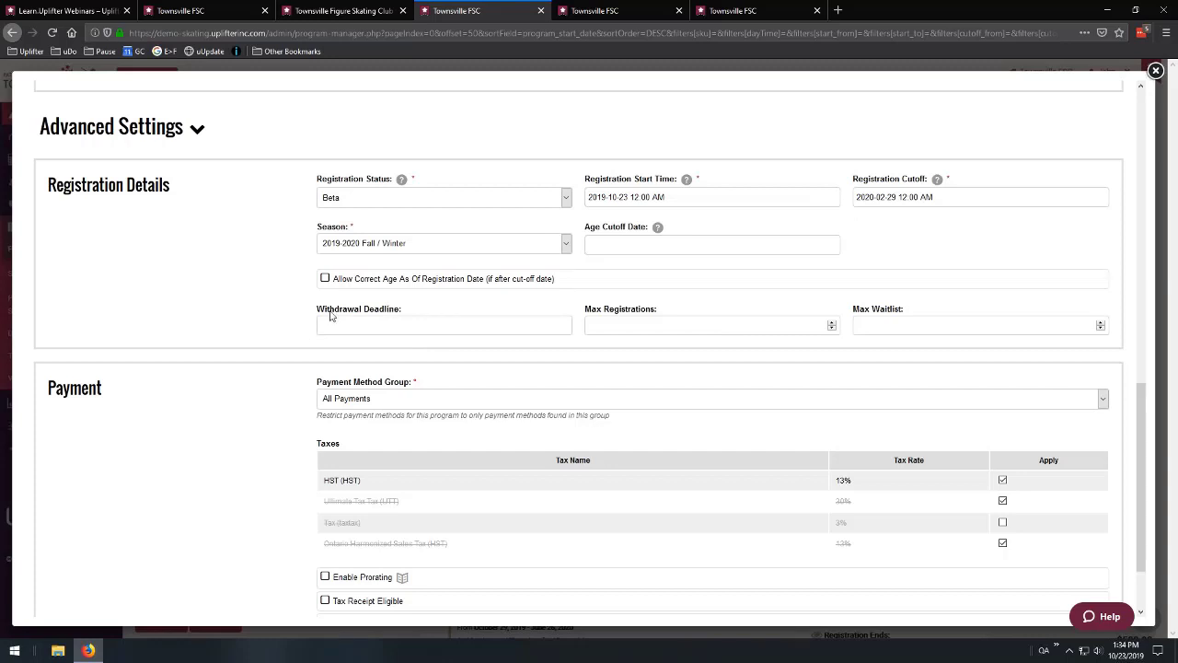
pyautogui.click(393, 324)
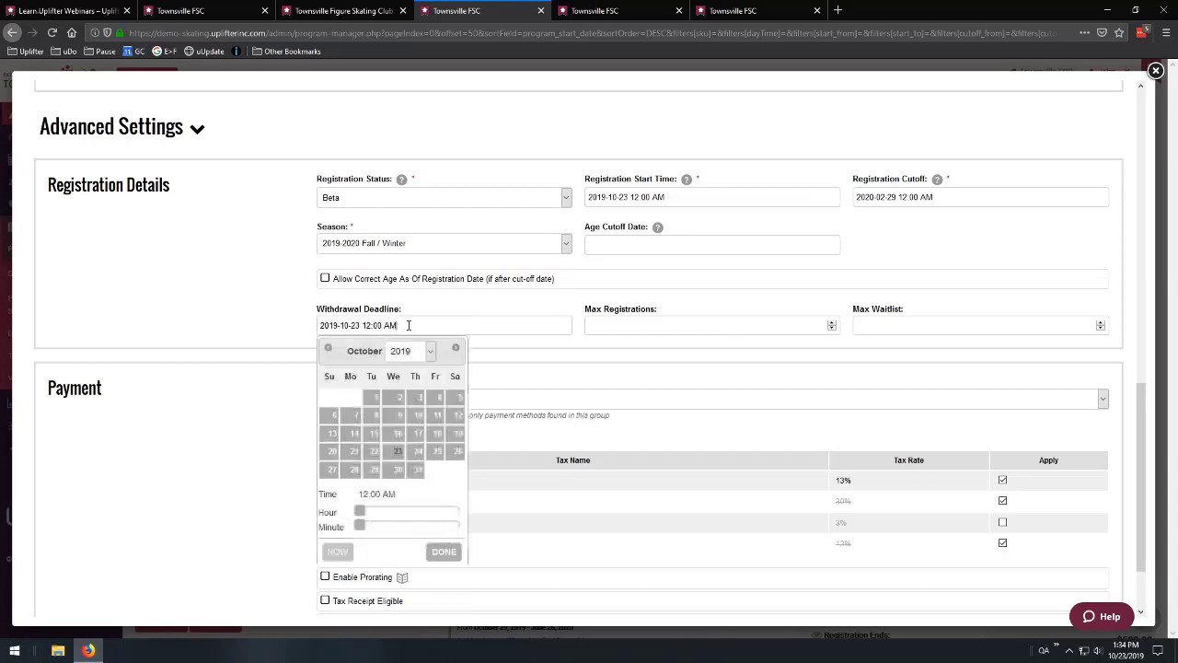
pyautogui.click(460, 314)
pyautogui.tripleClick(341, 325)
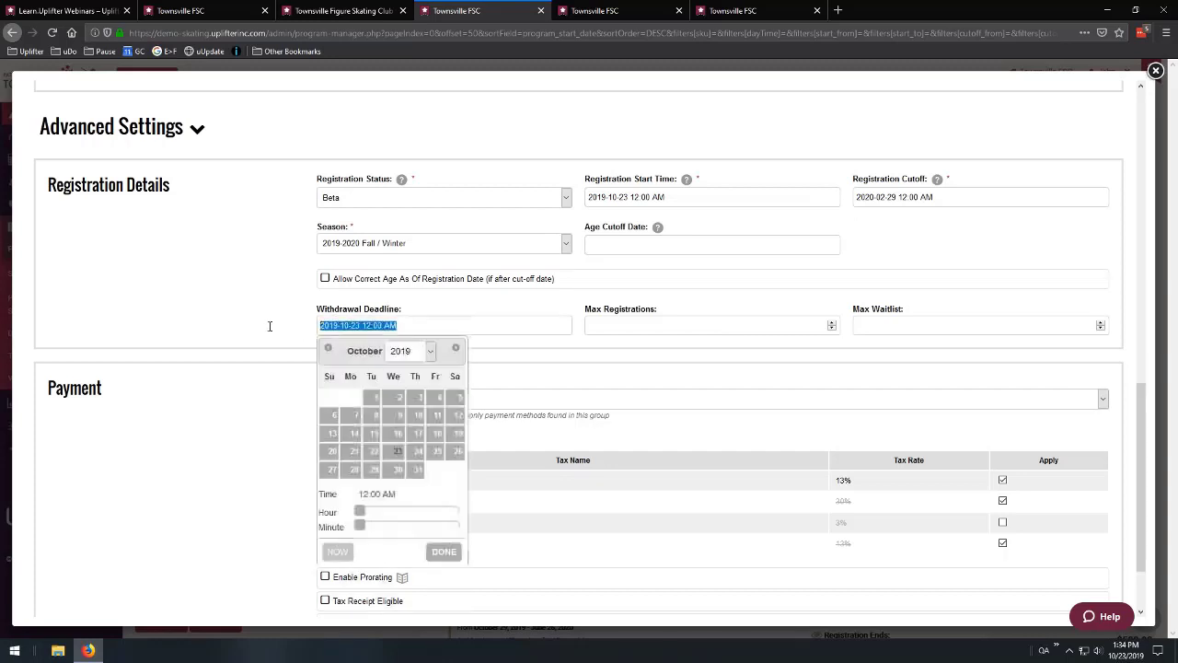
pyautogui.press('BackSpace')
pyautogui.click(271, 332)
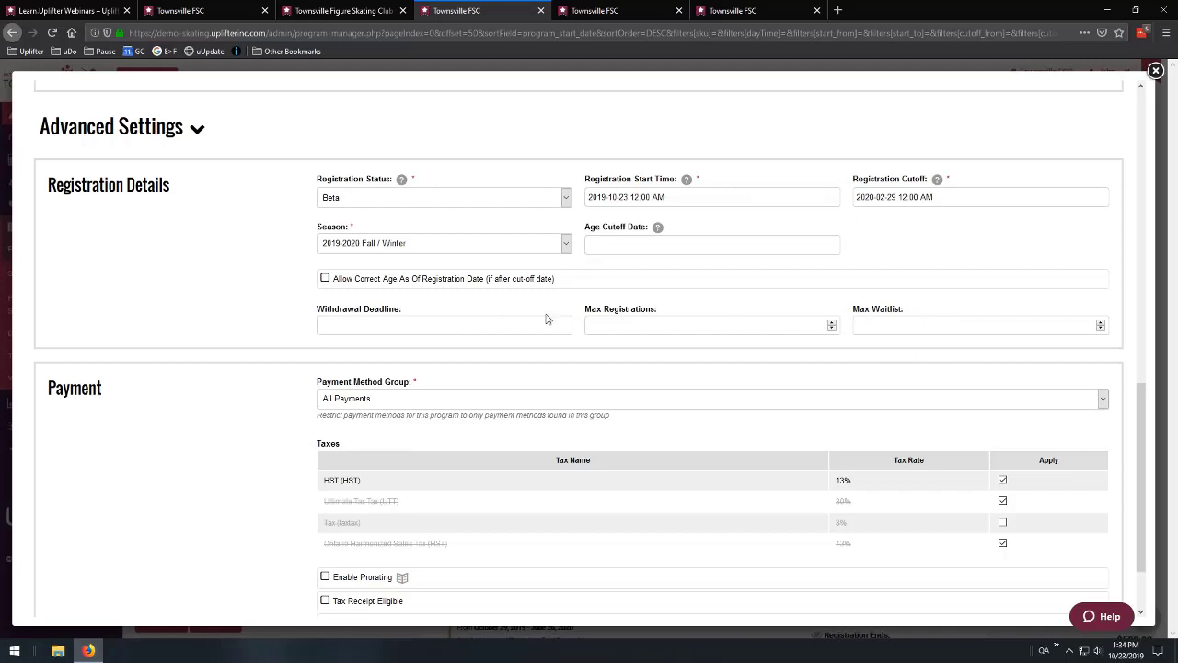
# Try Online Only as the payment method group and set it back to All Payments.
pyautogui.scroll(-2, 556, 285)
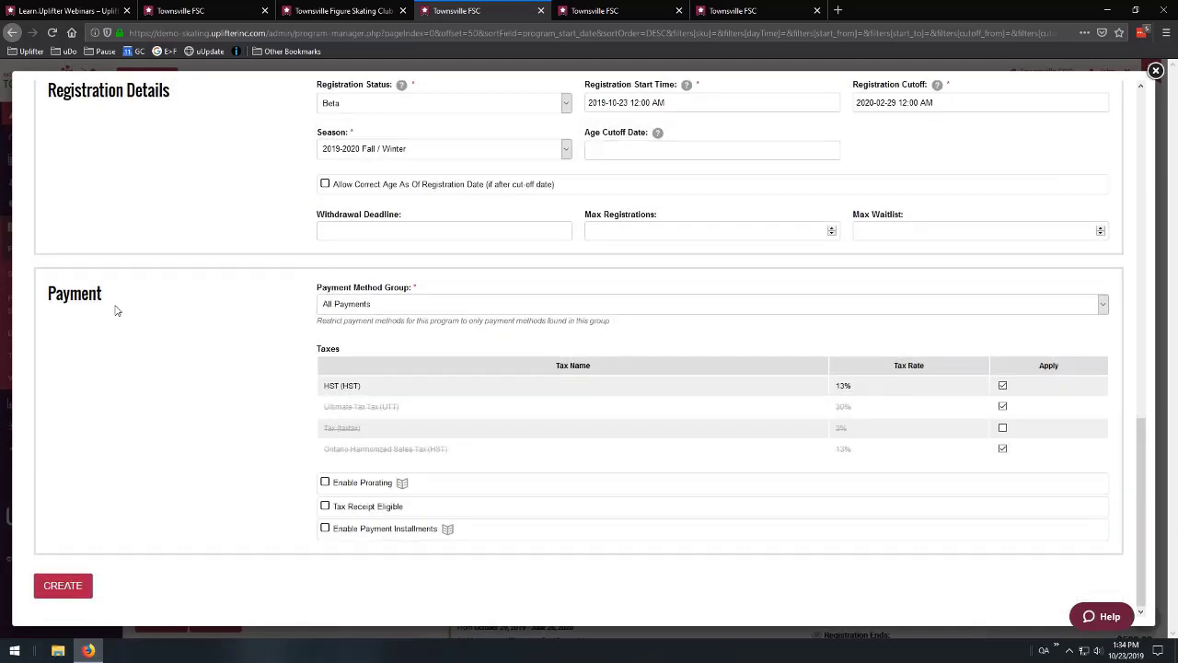
pyautogui.click(405, 307)
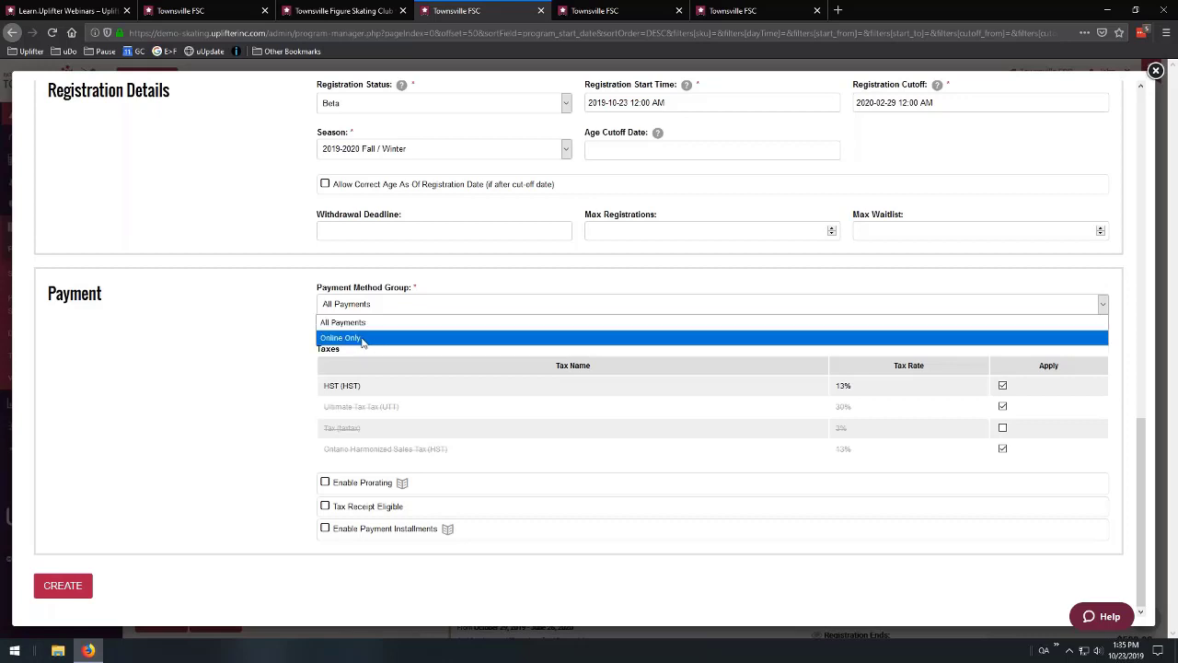
pyautogui.click(362, 339)
pyautogui.click(410, 305)
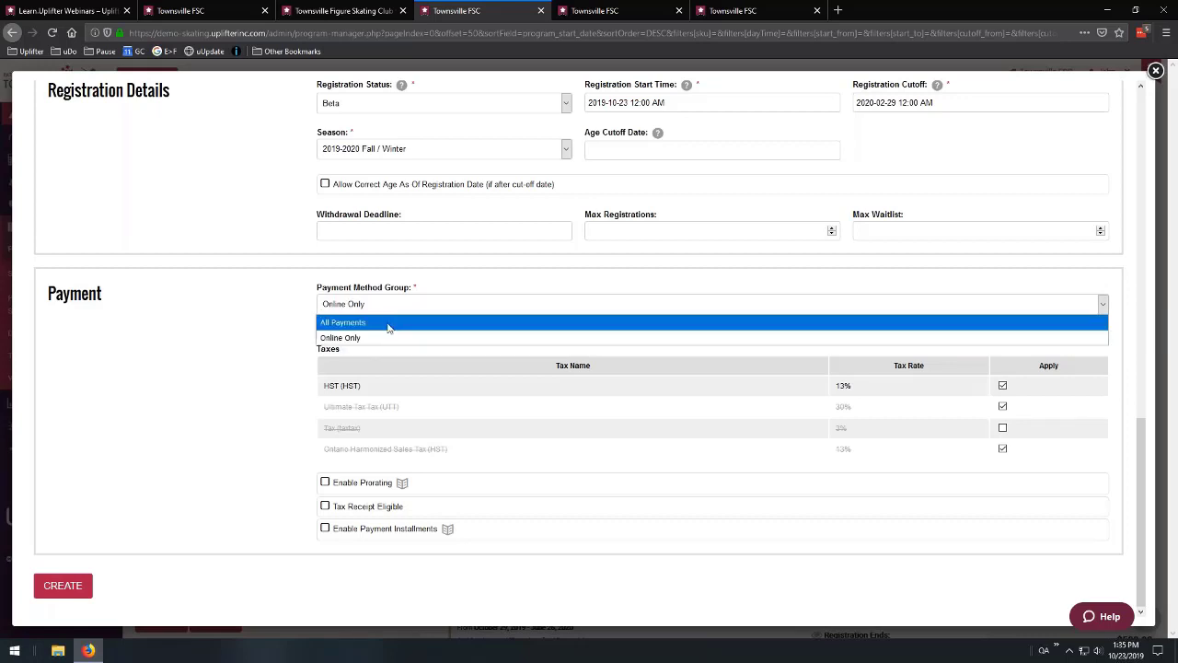
pyautogui.click(364, 322)
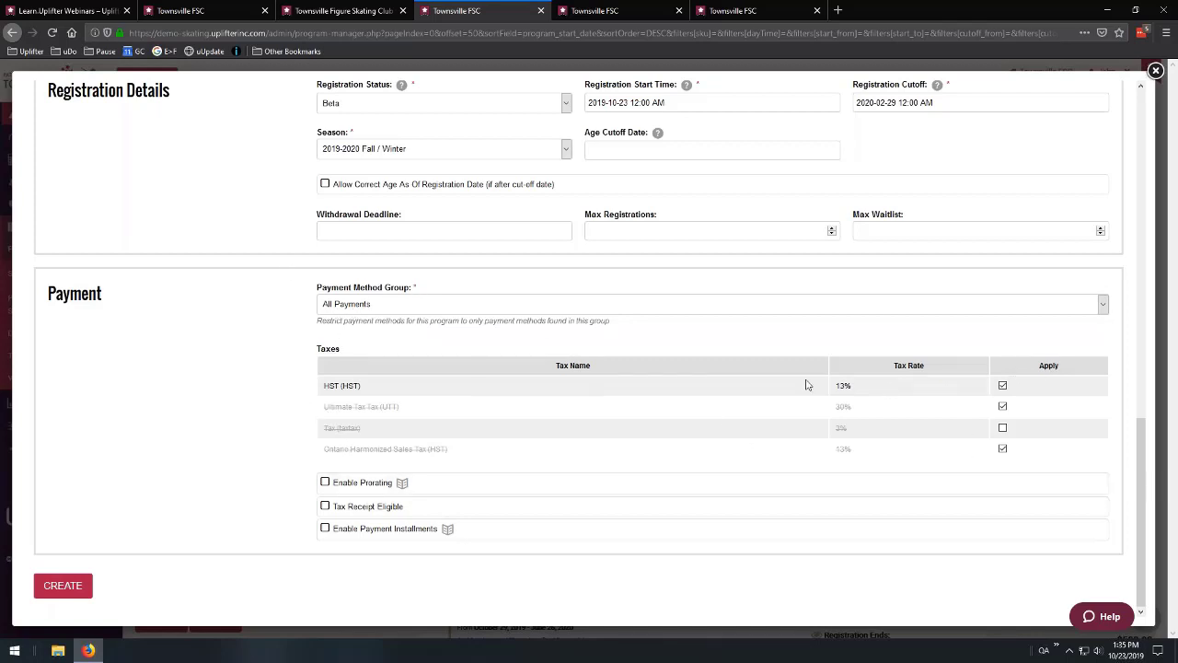
# Exclude the 13% HST from the program and enable both prorating and payment installments.
pyautogui.click(1005, 385)
pyautogui.click(321, 483)
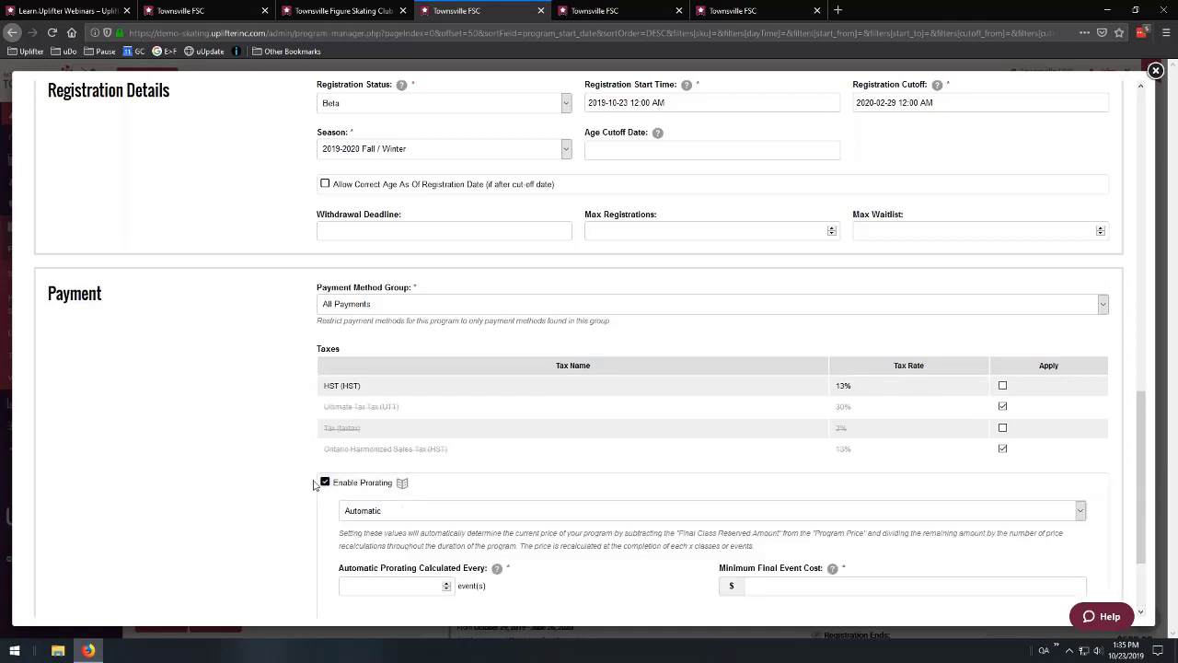
pyautogui.scroll(-2, 289, 465)
pyautogui.scroll(-1, 288, 465)
pyautogui.click(324, 528)
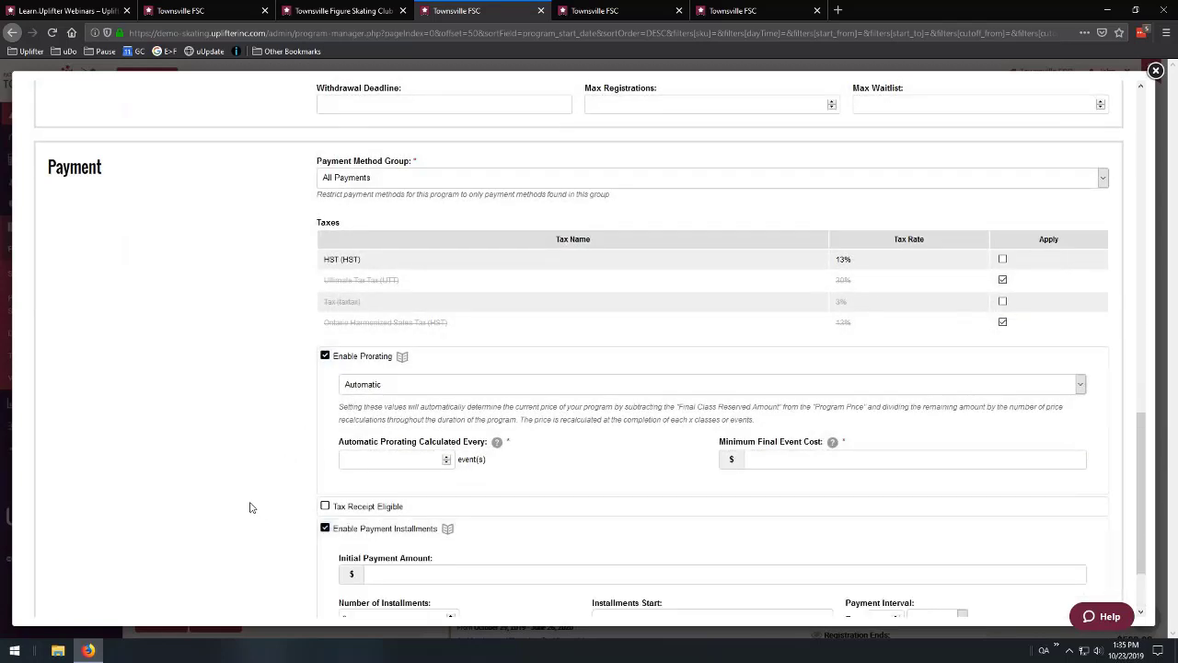
# Keep prorating on Automatic, calculated every 1 event, with a minimum final event cost of $0.00.
pyautogui.scroll(-2, 246, 502)
pyautogui.click(542, 284)
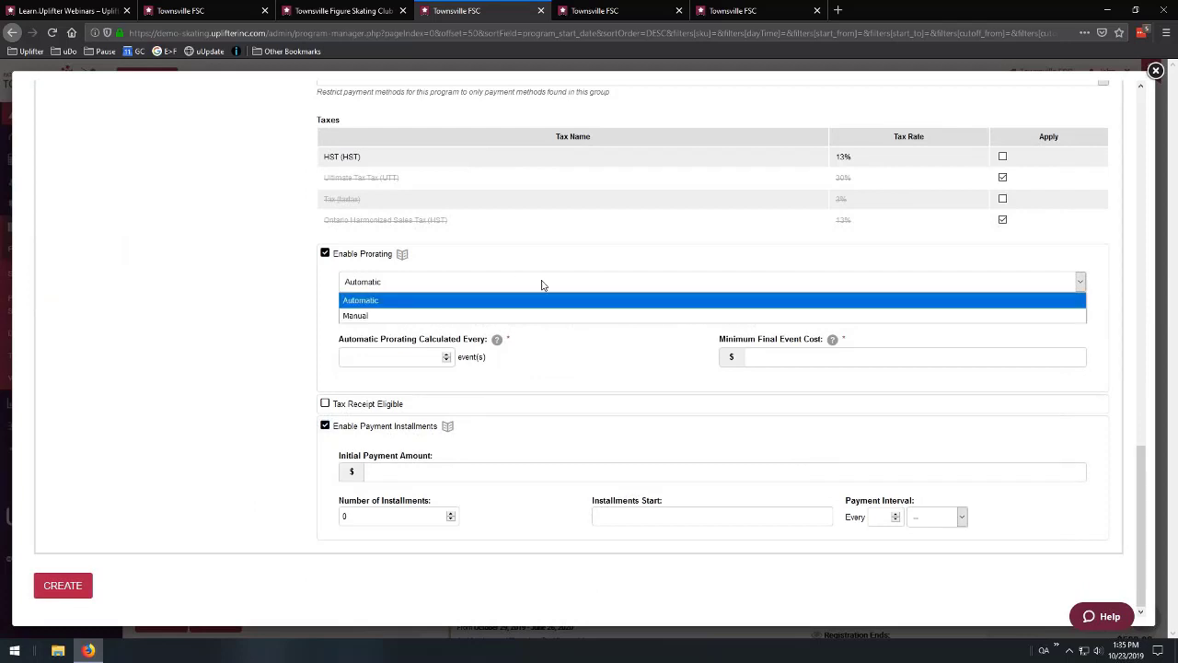
pyautogui.click(487, 299)
pyautogui.click(415, 358)
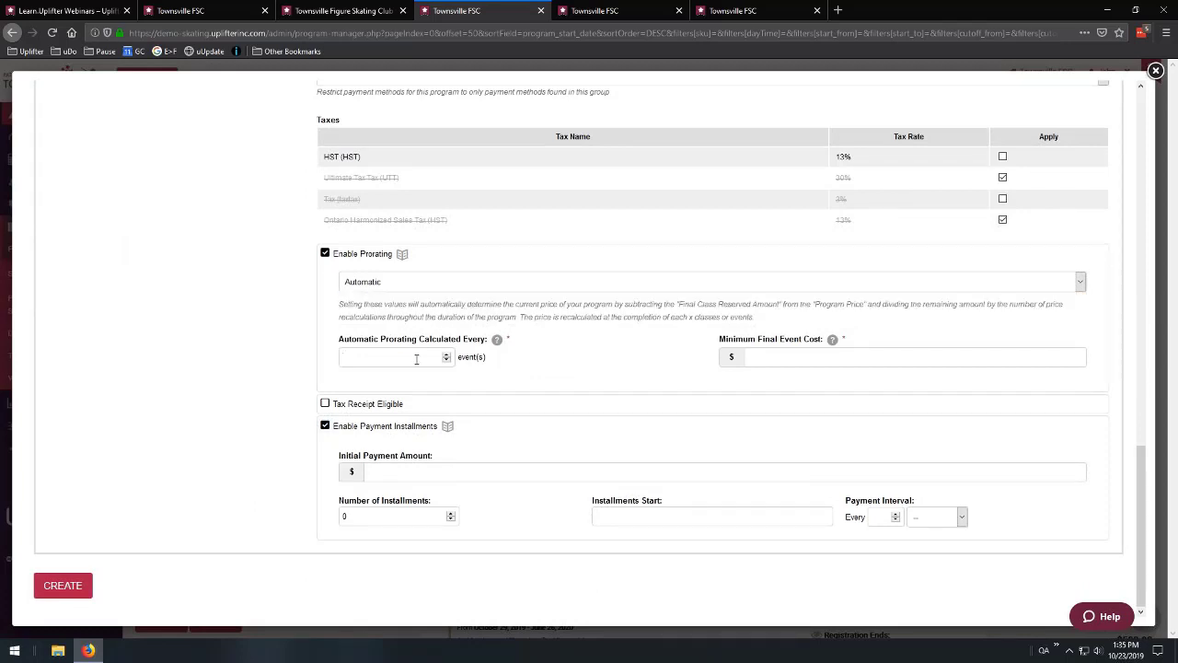
pyautogui.click(862, 359)
pyautogui.write('0.00')
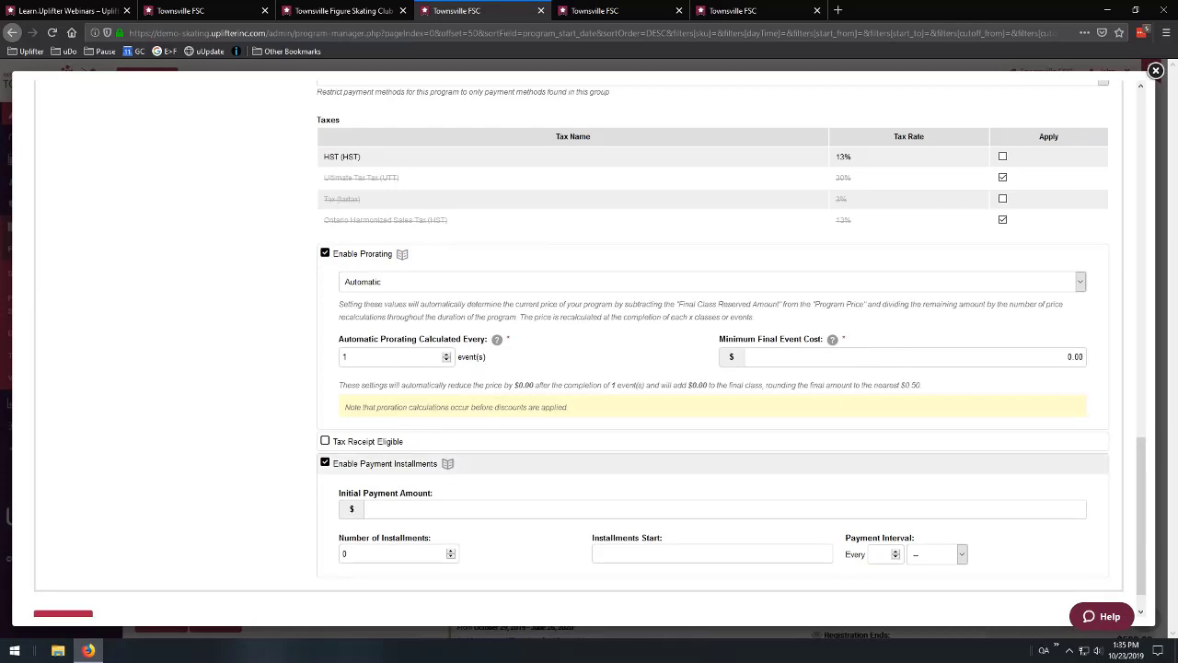
# Try to create the program and fill in the required name and description with "asdf" in English and French.
pyautogui.scroll(-1, 488, 368)
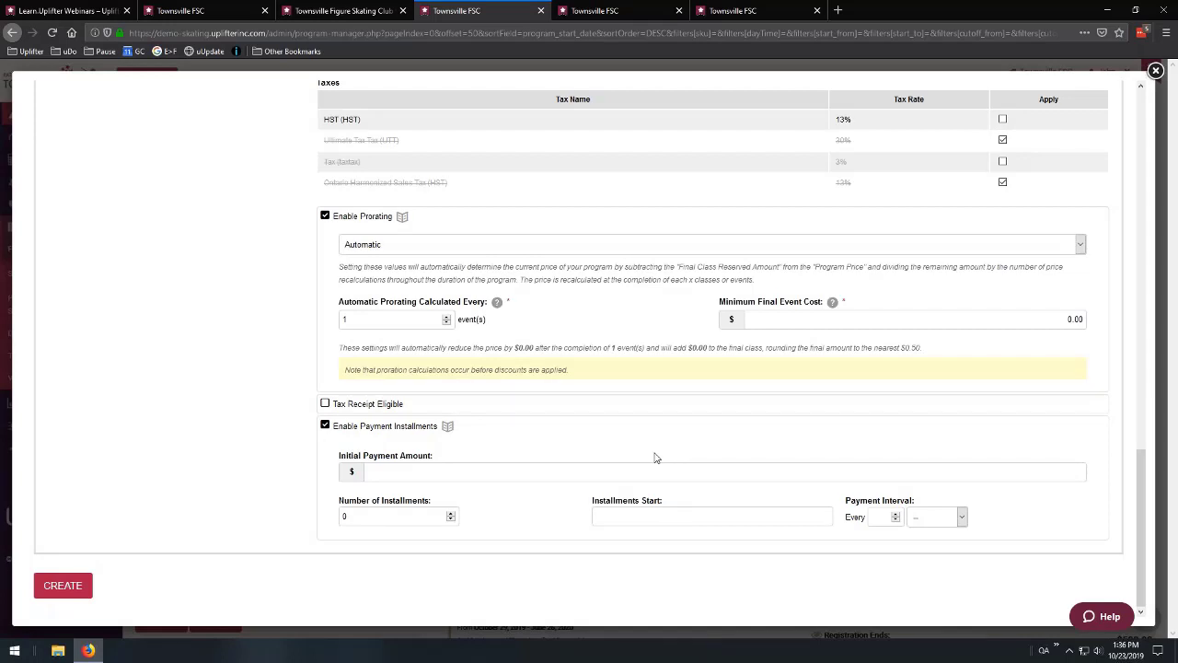
pyautogui.click(65, 591)
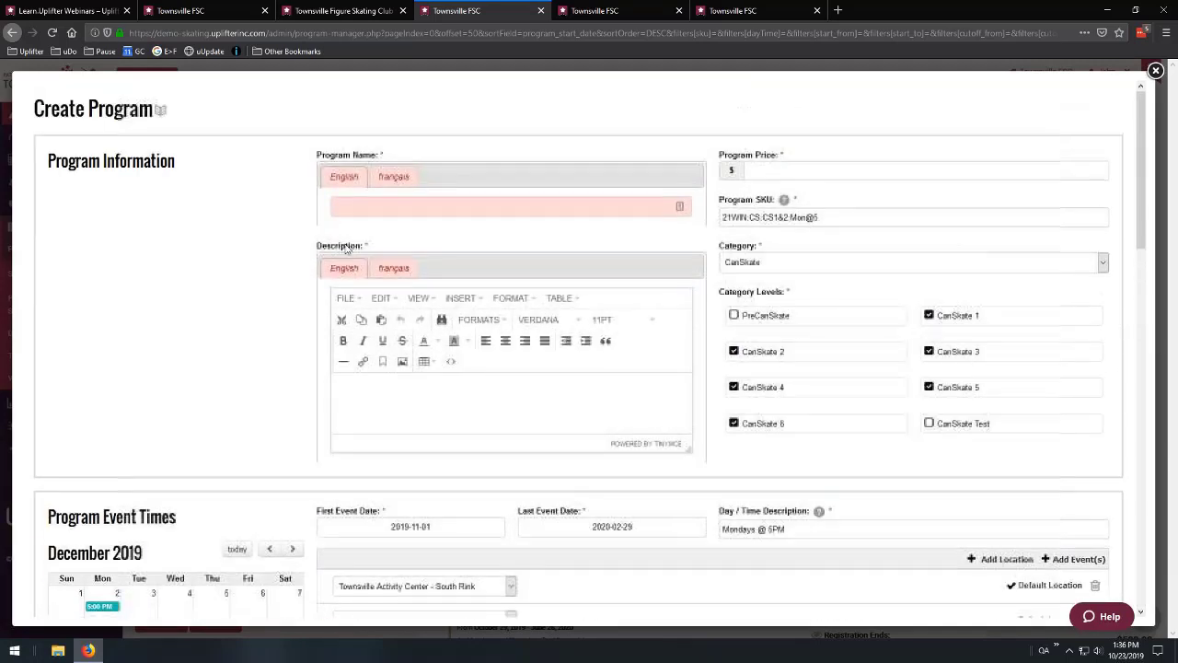
pyautogui.click(386, 204)
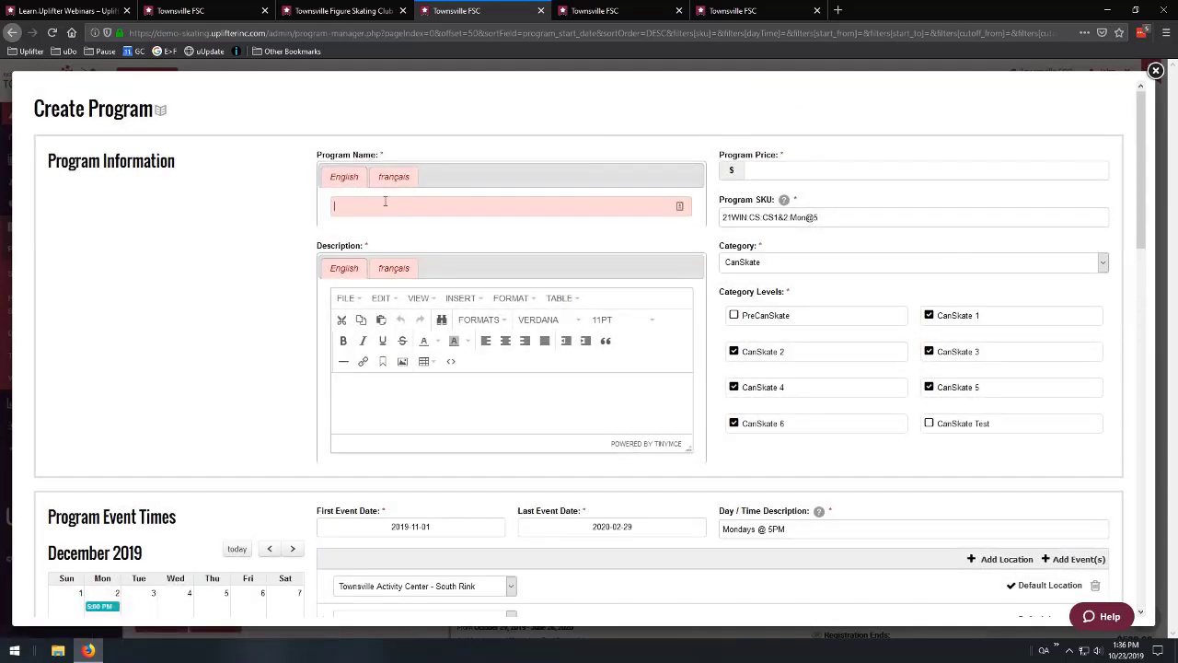
pyautogui.write('asdf')
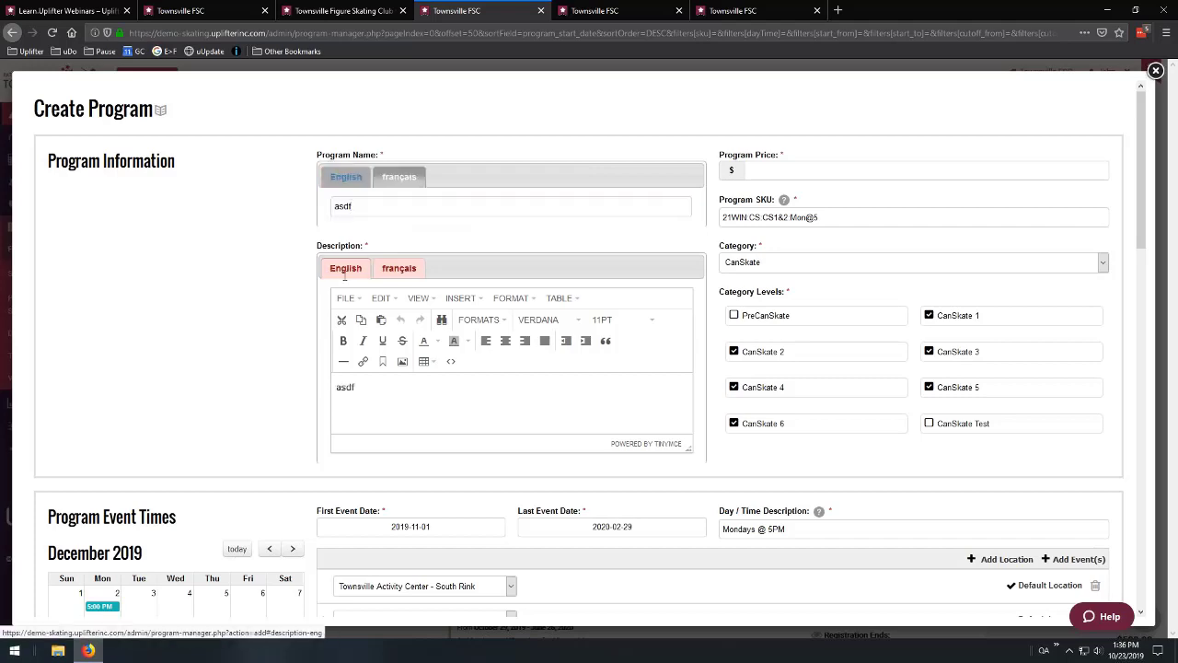
pyautogui.click(410, 273)
# Submit the program again and set the required program price to $500.
pyautogui.scroll(-20, 254, 372)
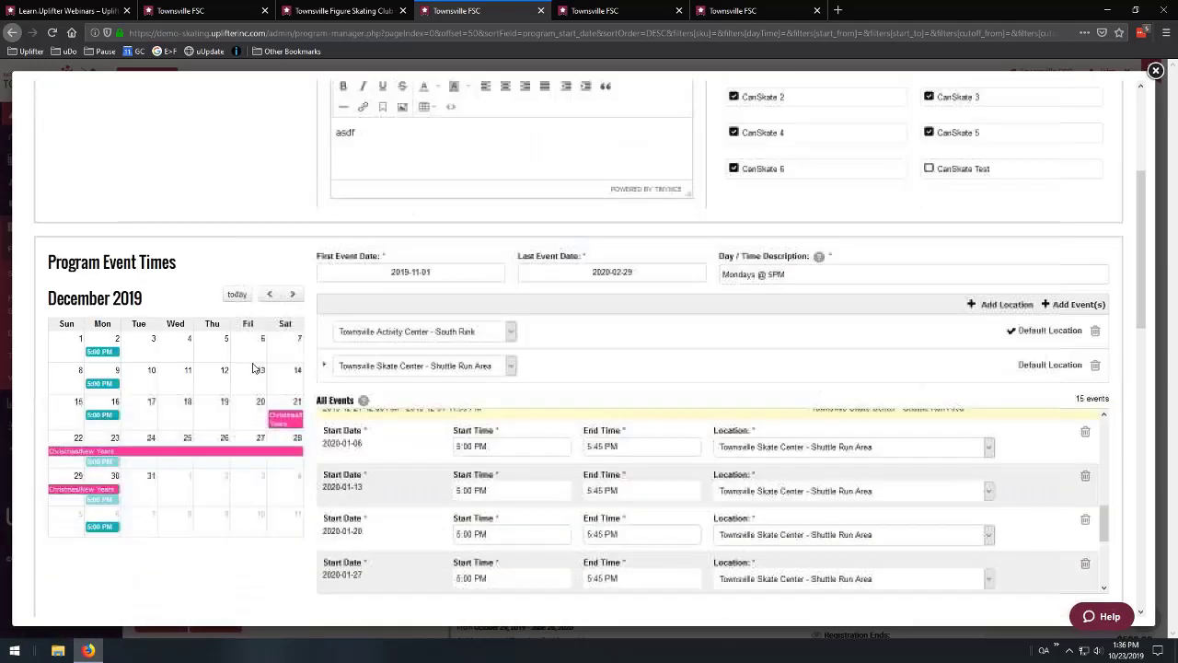
pyautogui.click(91, 584)
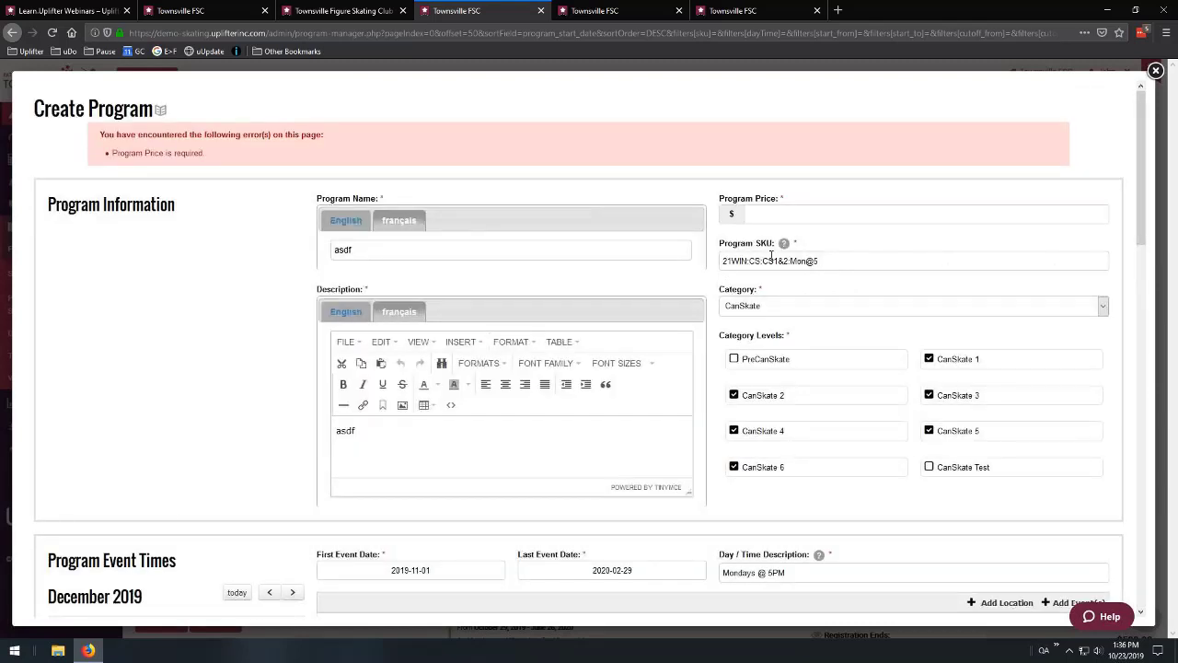
pyautogui.write('50')
pyautogui.click(213, 335)
# Review the proration schedule in the Payment section and create the program.
pyautogui.scroll(-10, 187, 366)
pyautogui.scroll(-6, 141, 420)
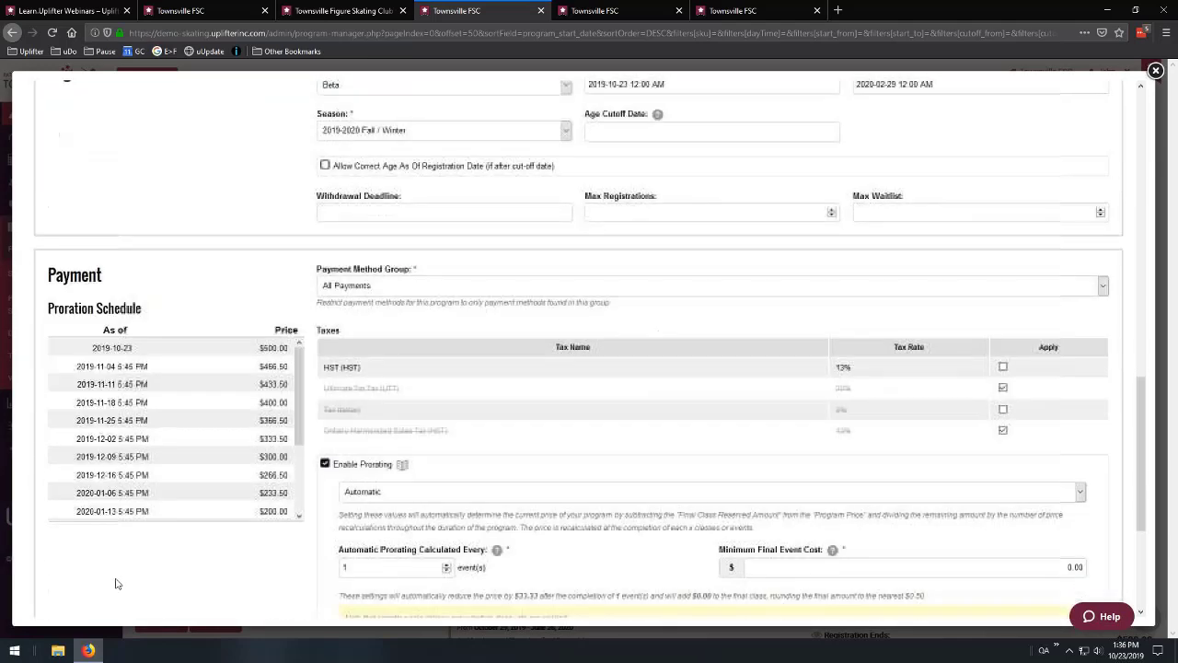
pyautogui.scroll(3, 174, 421)
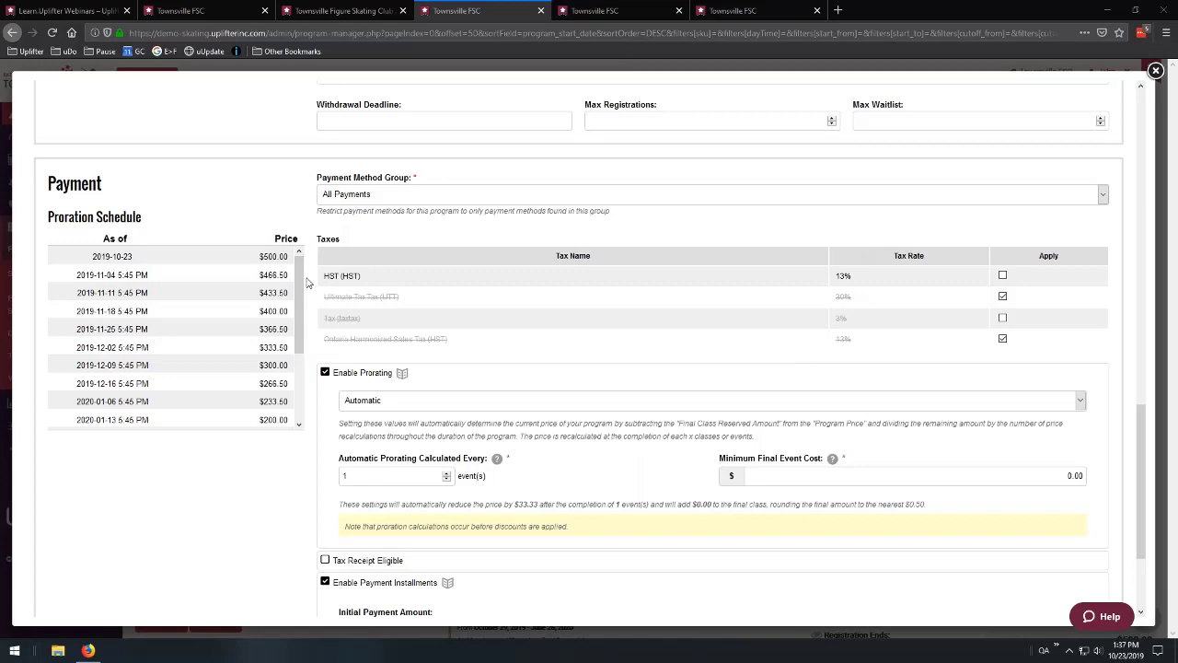
pyautogui.scroll(-3, 307, 282)
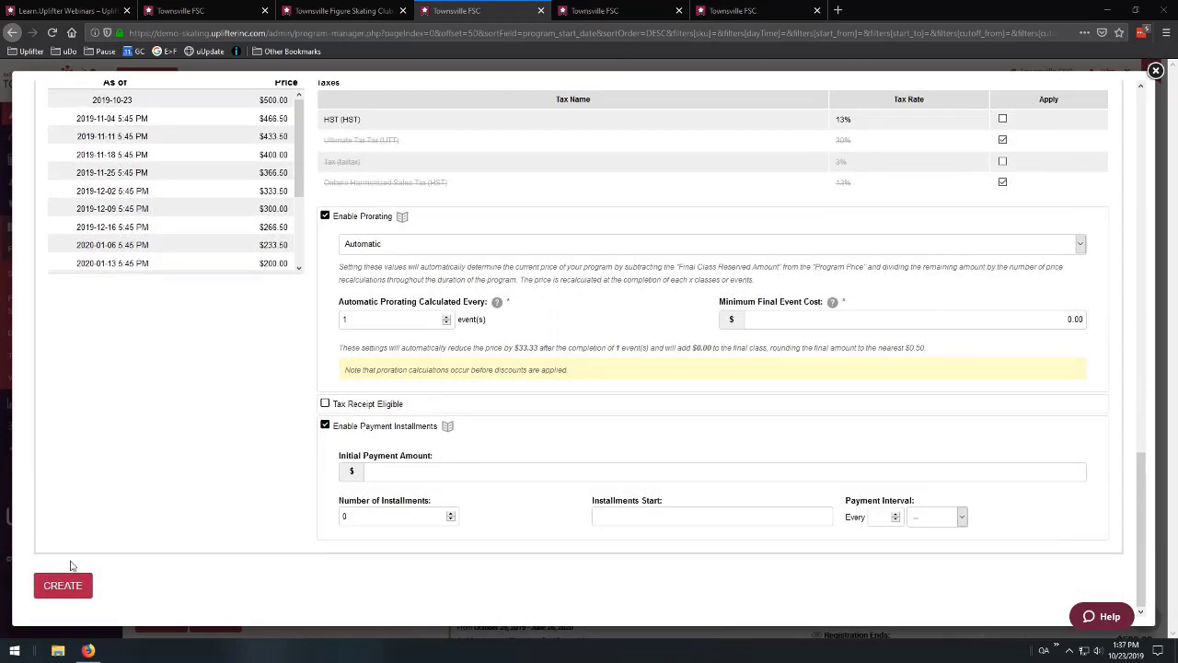
pyautogui.click(64, 584)
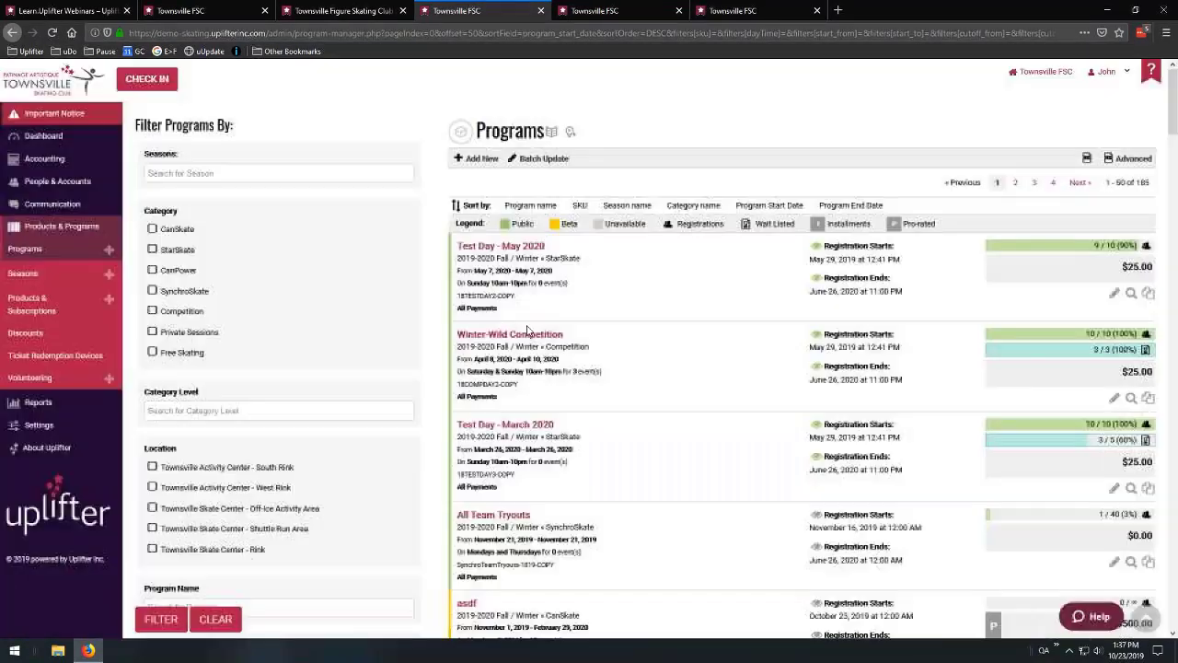
# Filter the programs list by the program name "asdf".
pyautogui.scroll(-3, 230, 396)
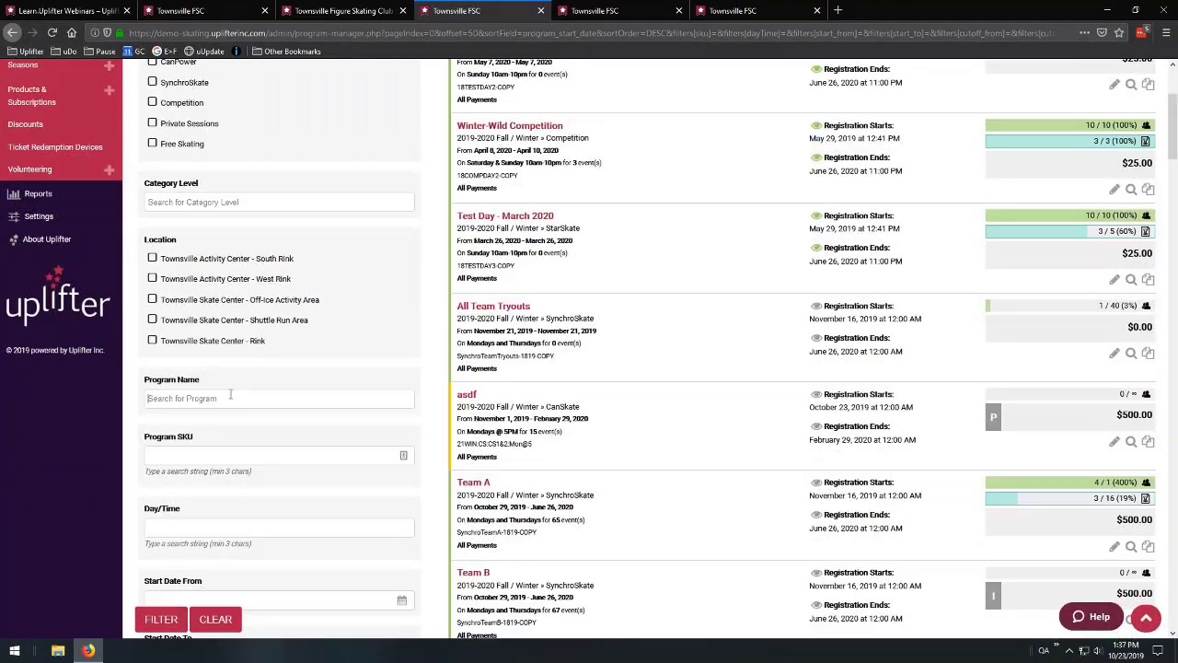
pyautogui.write('asdf')
pyautogui.click(211, 419)
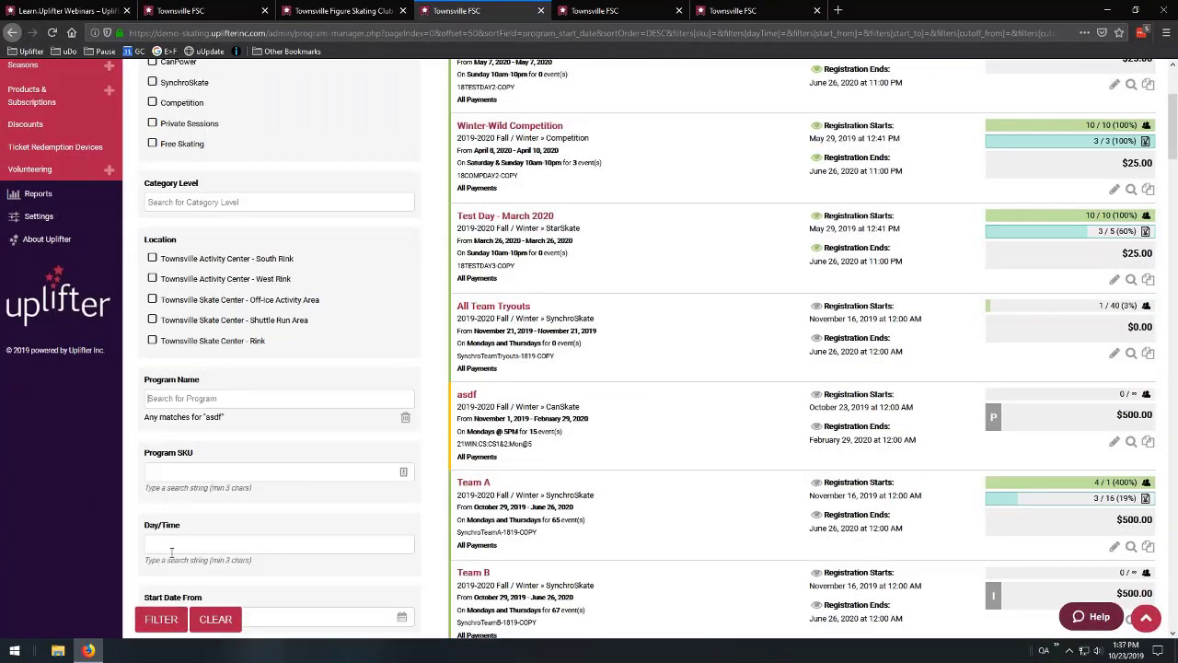
pyautogui.click(168, 616)
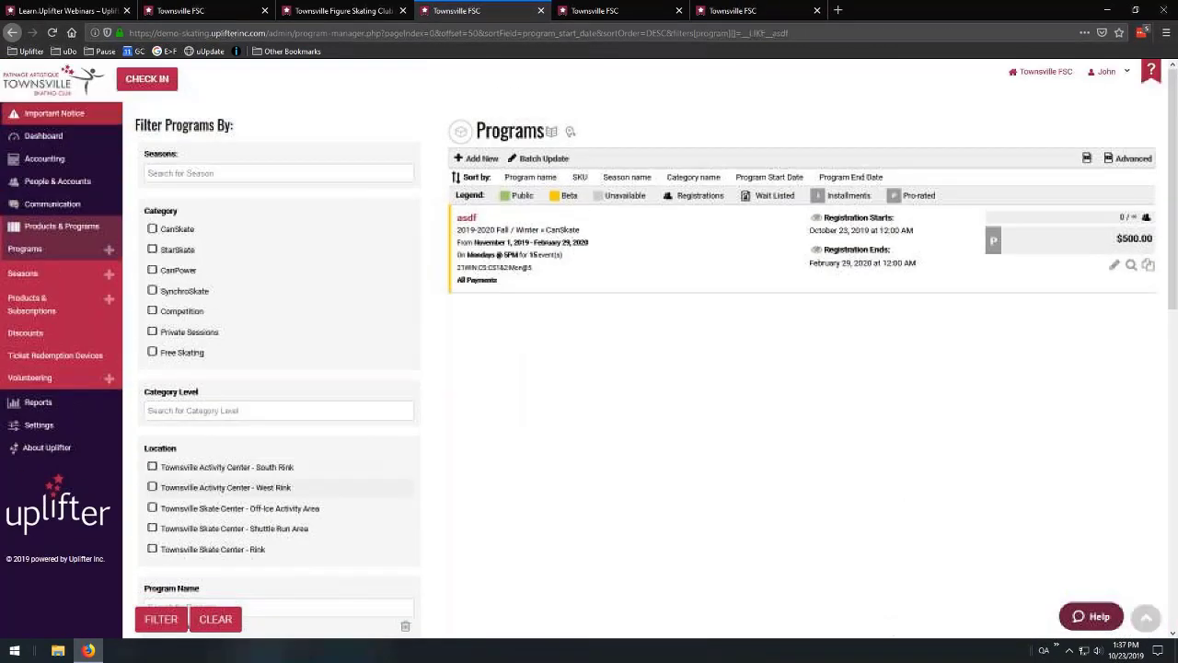
# Open the asdf program for editing and add a requirement group in its Requirements section.
pyautogui.click(1113, 265)
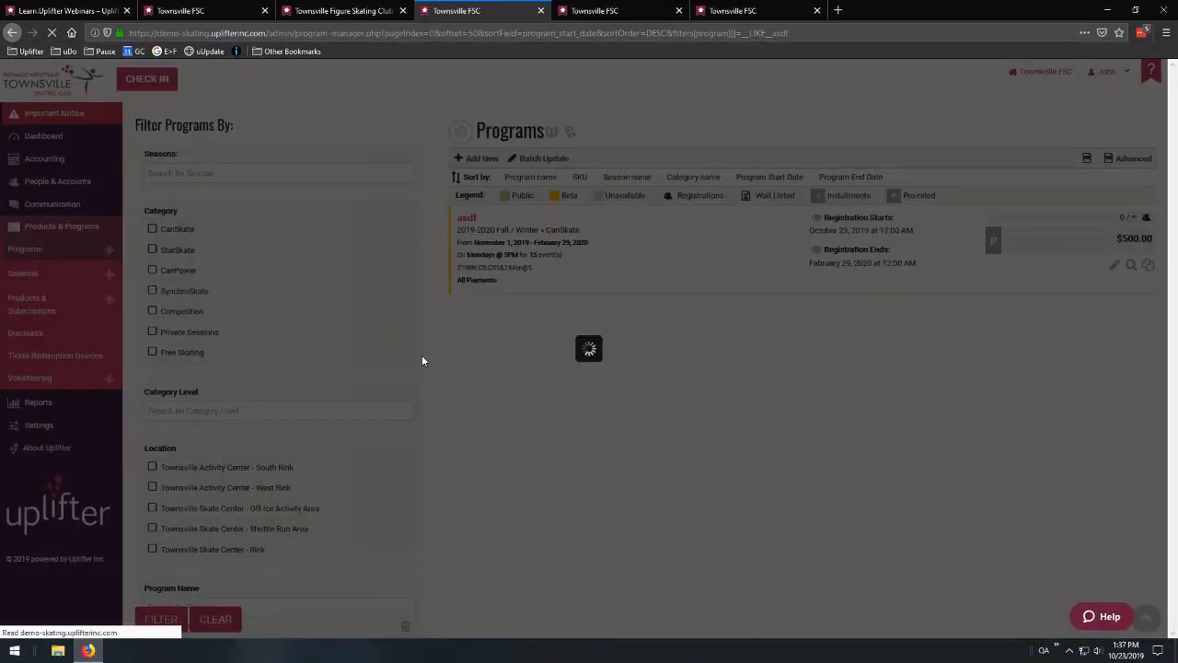
pyautogui.scroll(-15, 264, 323)
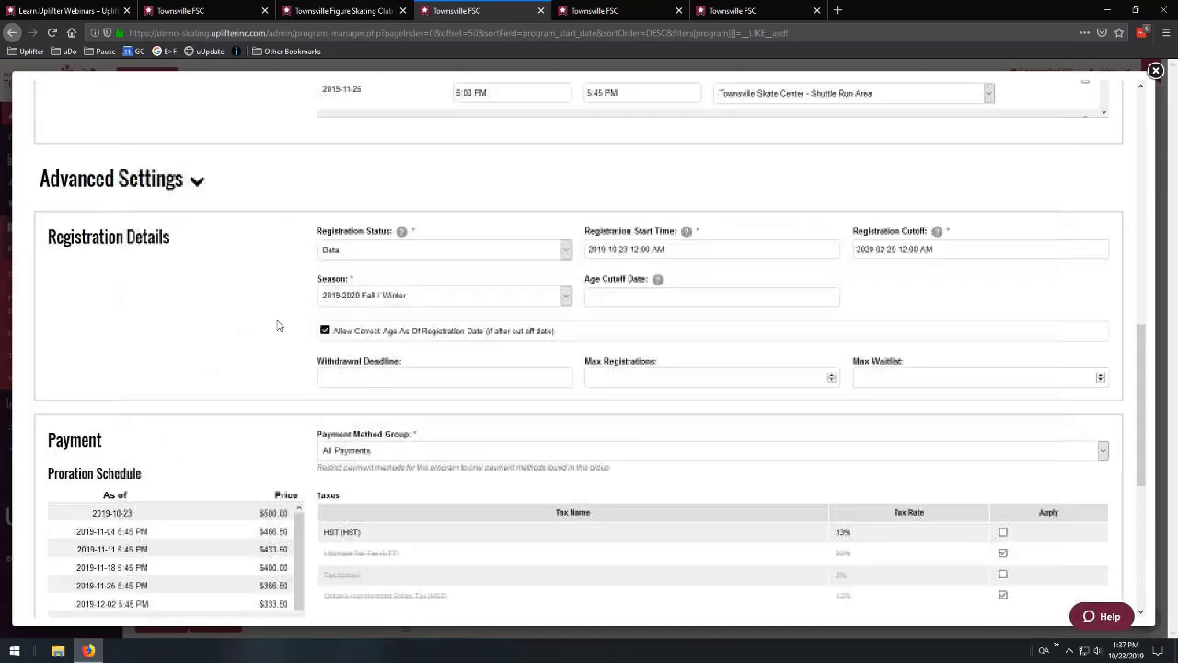
pyautogui.click(429, 529)
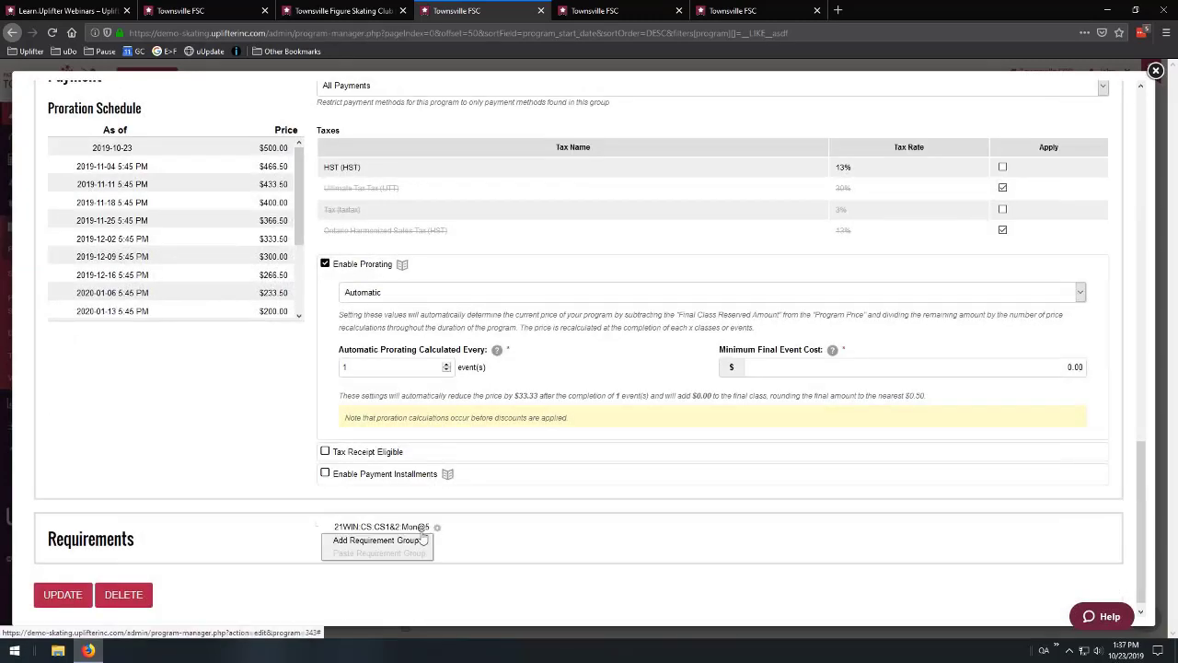
pyautogui.click(374, 542)
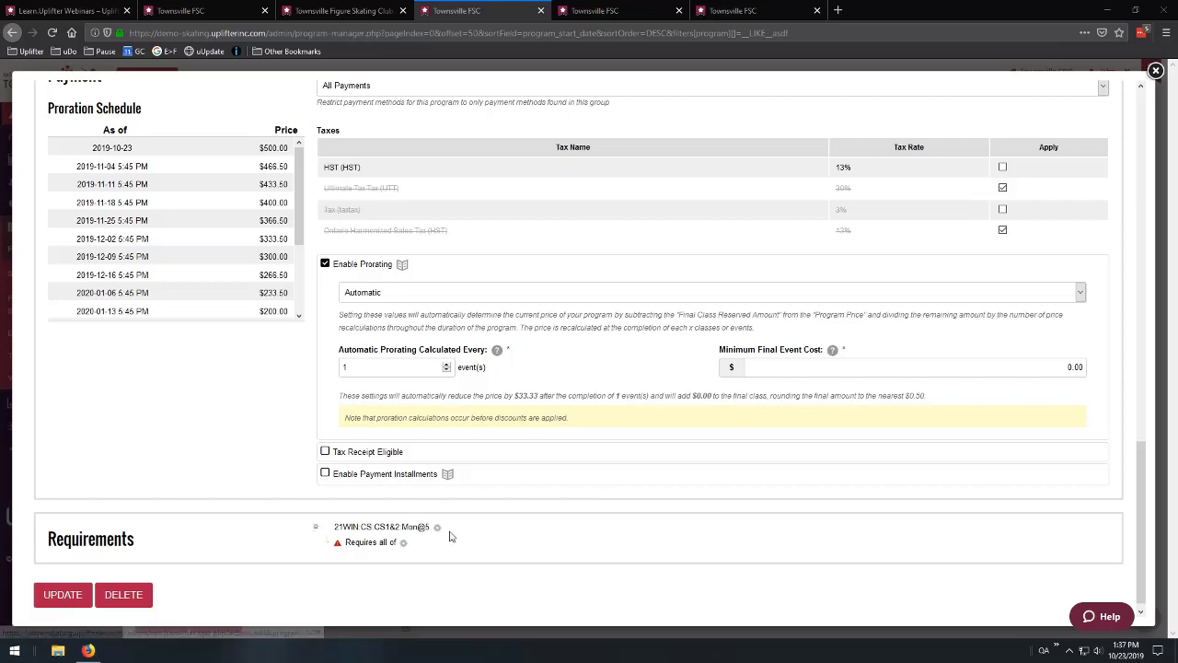
# Examine the program's details and the full proration schedule in the Payment section.
pyautogui.scroll(2, 318, 417)
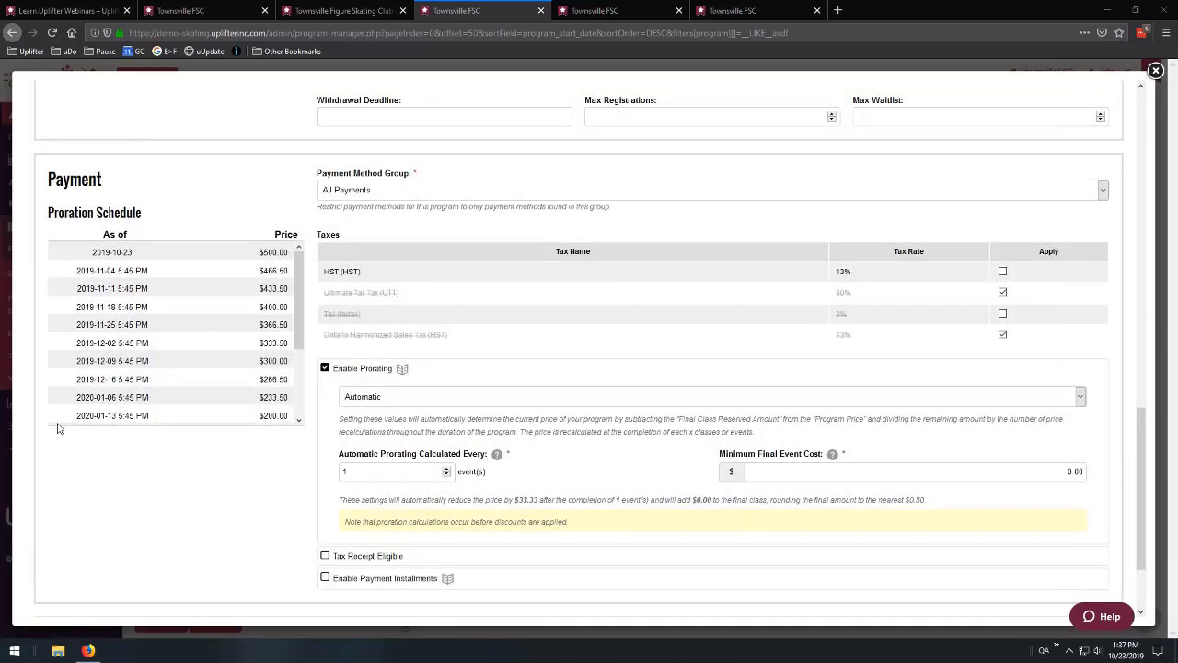
pyautogui.scroll(3, 347, 335)
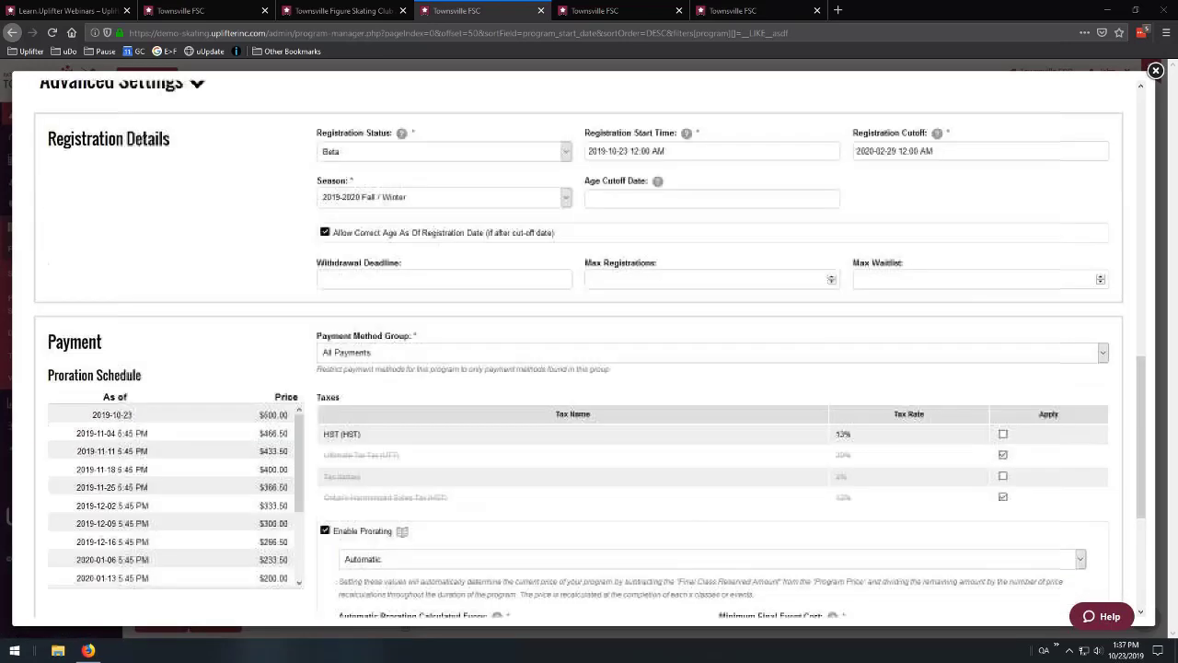
pyautogui.scroll(10, 290, 399)
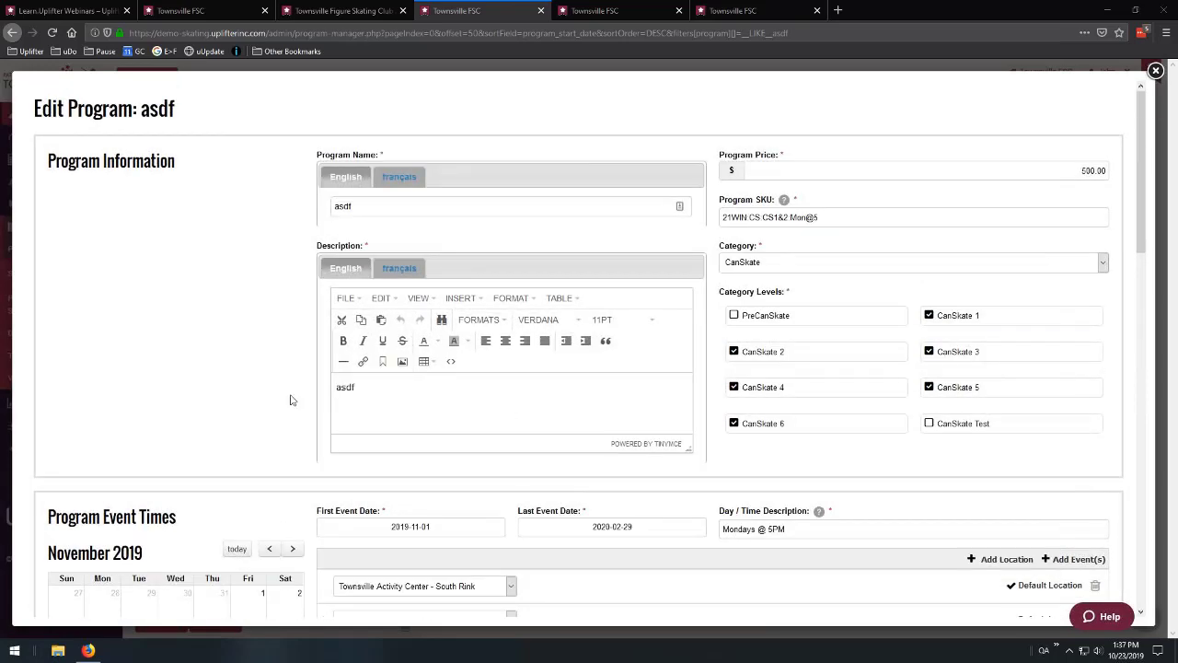
pyautogui.scroll(-15, 290, 399)
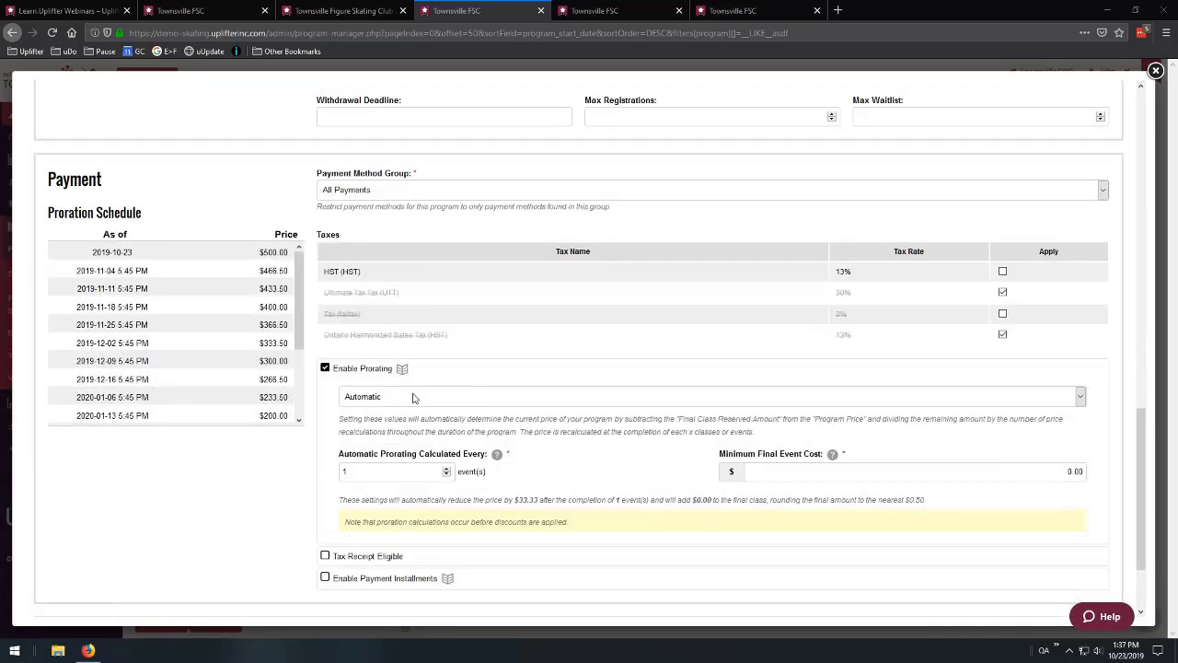
pyautogui.scroll(-2, 297, 295)
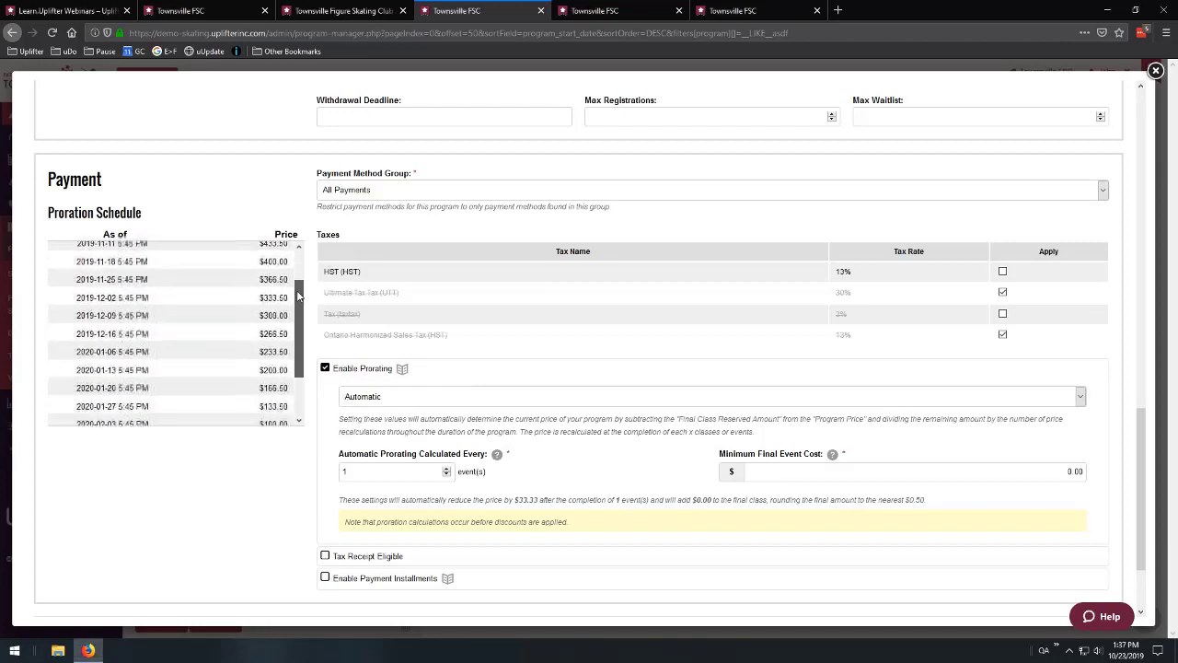
pyautogui.scroll(-2, 297, 295)
pyautogui.scroll(5, 298, 294)
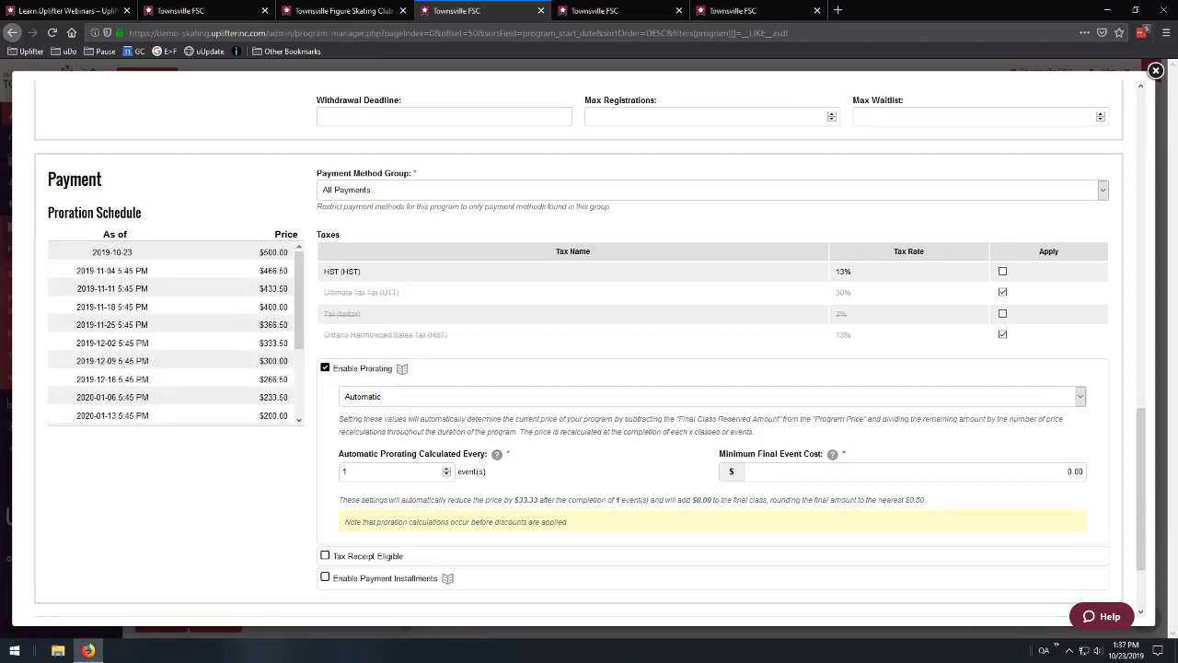
# Compare the first dates and prices of the proration schedule with the program's event dates and end times.
pyautogui.doubleClick(103, 251)
pyautogui.moveTo(113, 250); pyautogui.dragTo(134, 253)
pyautogui.scroll(5, 368, 258)
pyautogui.scroll(5, 401, 238)
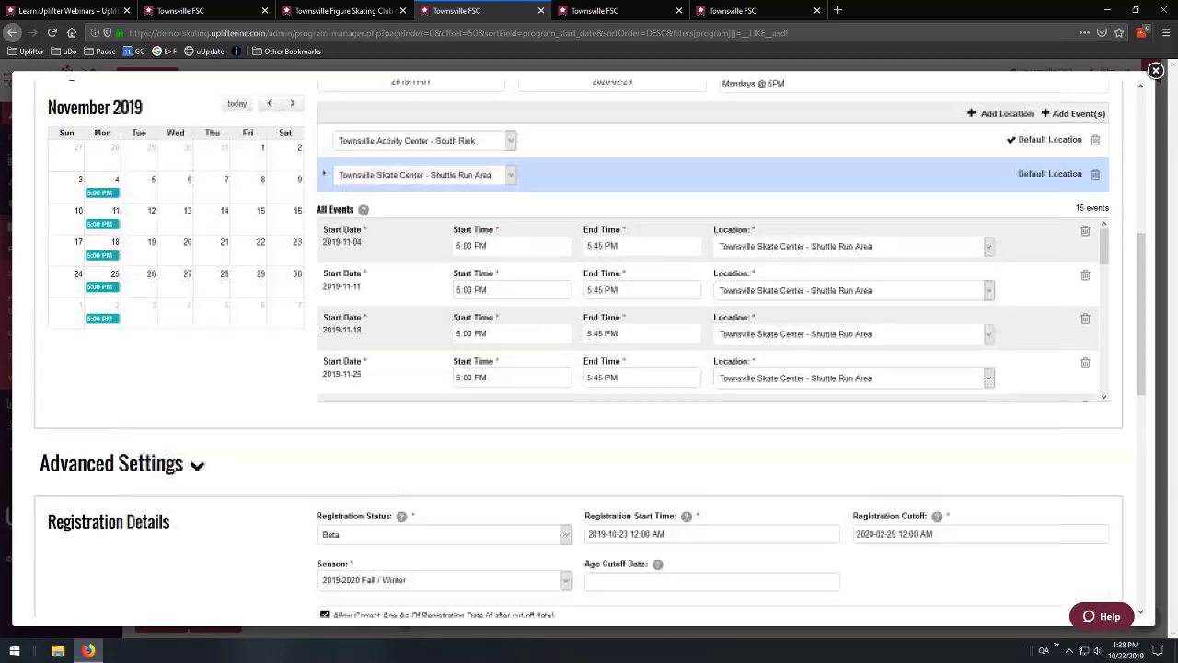
pyautogui.scroll(-3, 1116, 430)
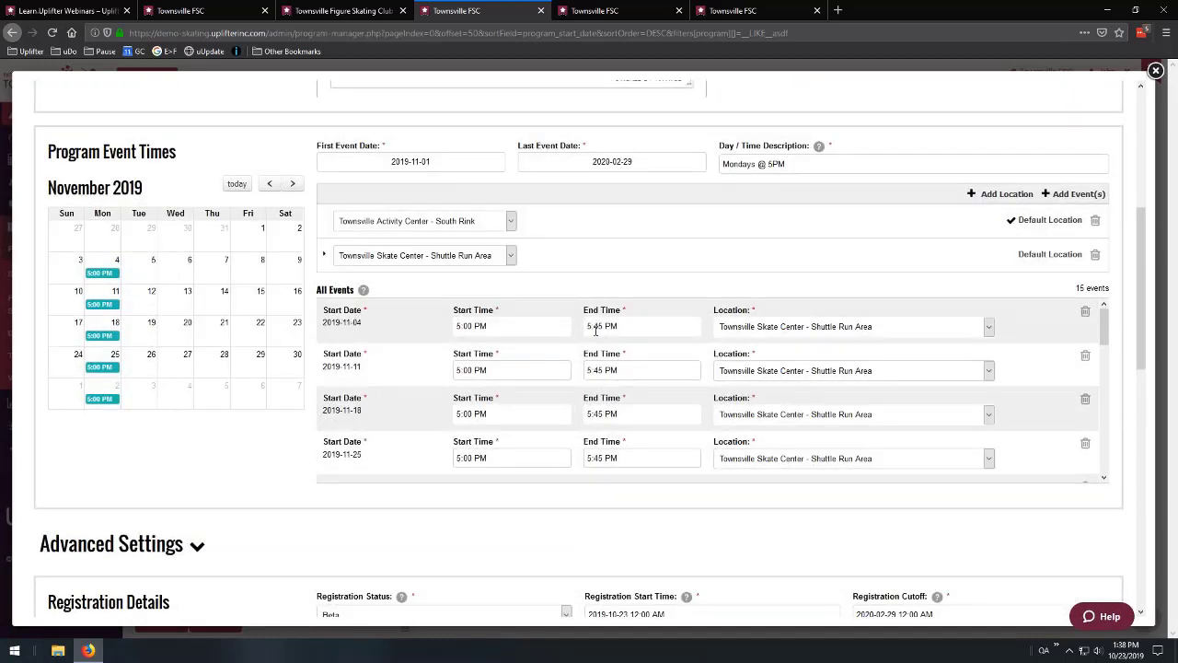
pyautogui.scroll(-7, 245, 381)
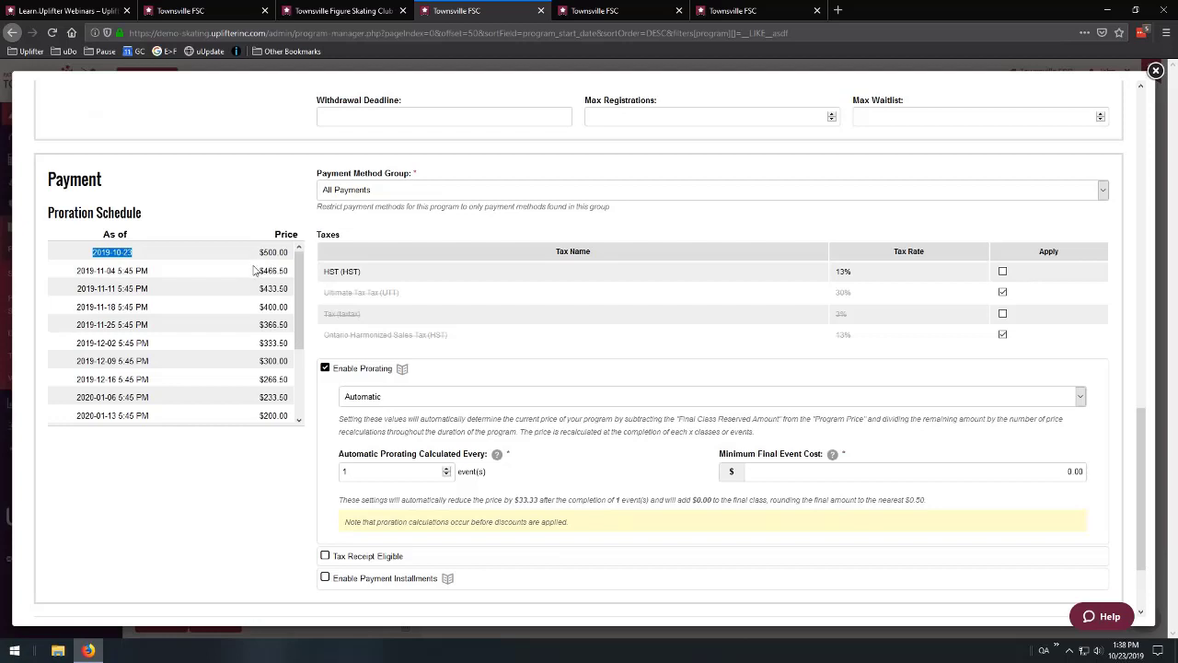
pyautogui.moveTo(260, 269); pyautogui.dragTo(281, 267)
# Set automatic prorating to be calculated every 2 events, then every 3 events, and examine the recalculated proration schedule.
pyautogui.click(446, 468)
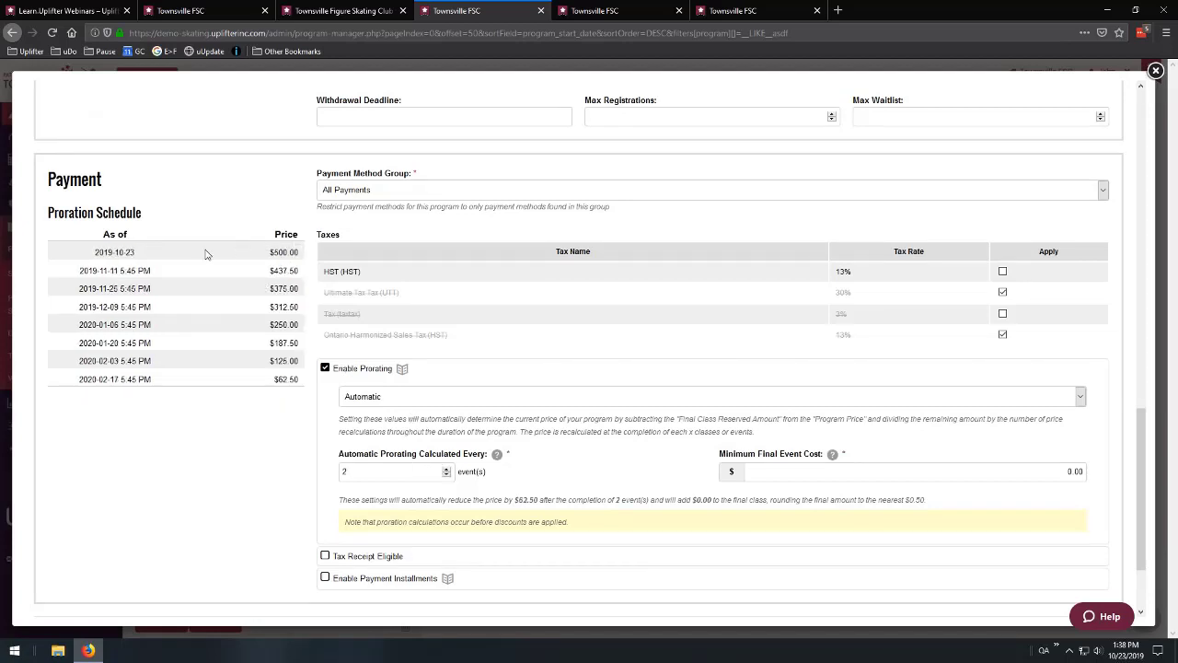
pyautogui.click(447, 469)
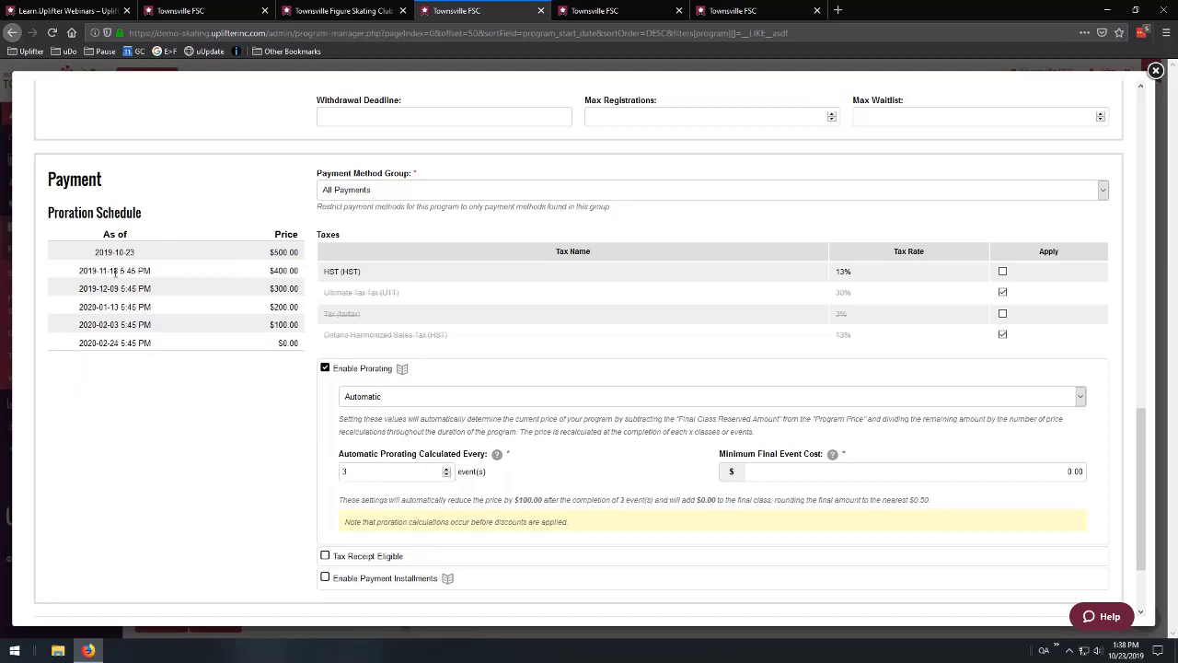
pyautogui.moveTo(97, 274); pyautogui.dragTo(250, 298)
pyautogui.scroll(-2, 253, 405)
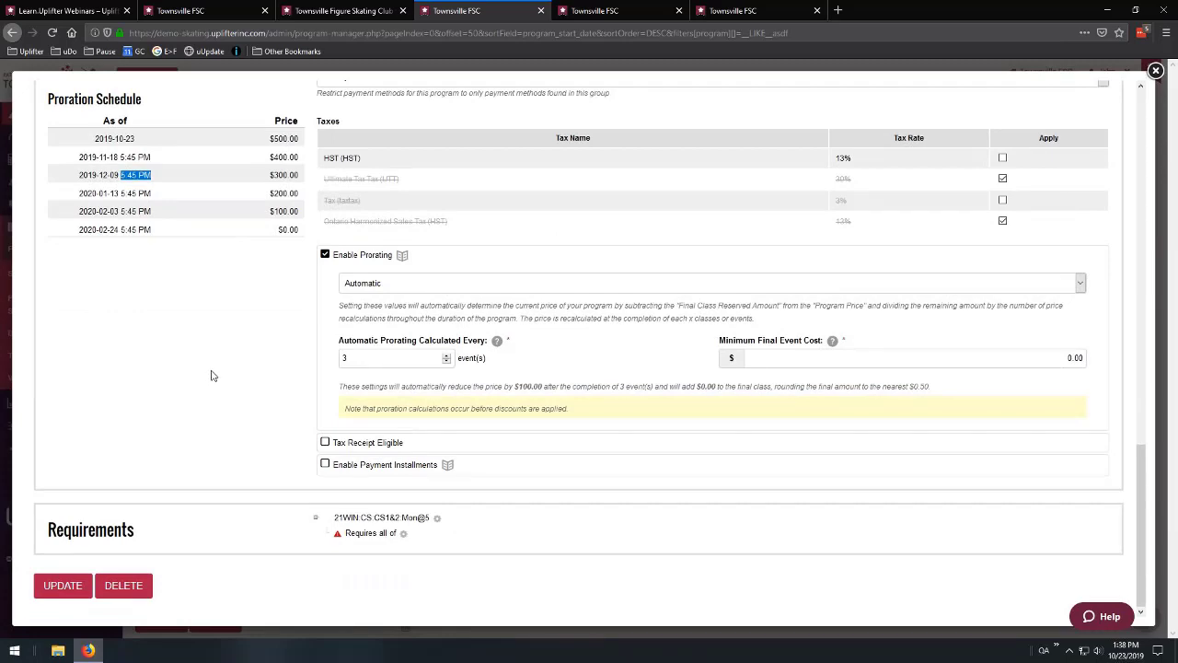
# Review the registration details and prorating settings, and close the program without saving its changes.
pyautogui.scroll(5, 169, 337)
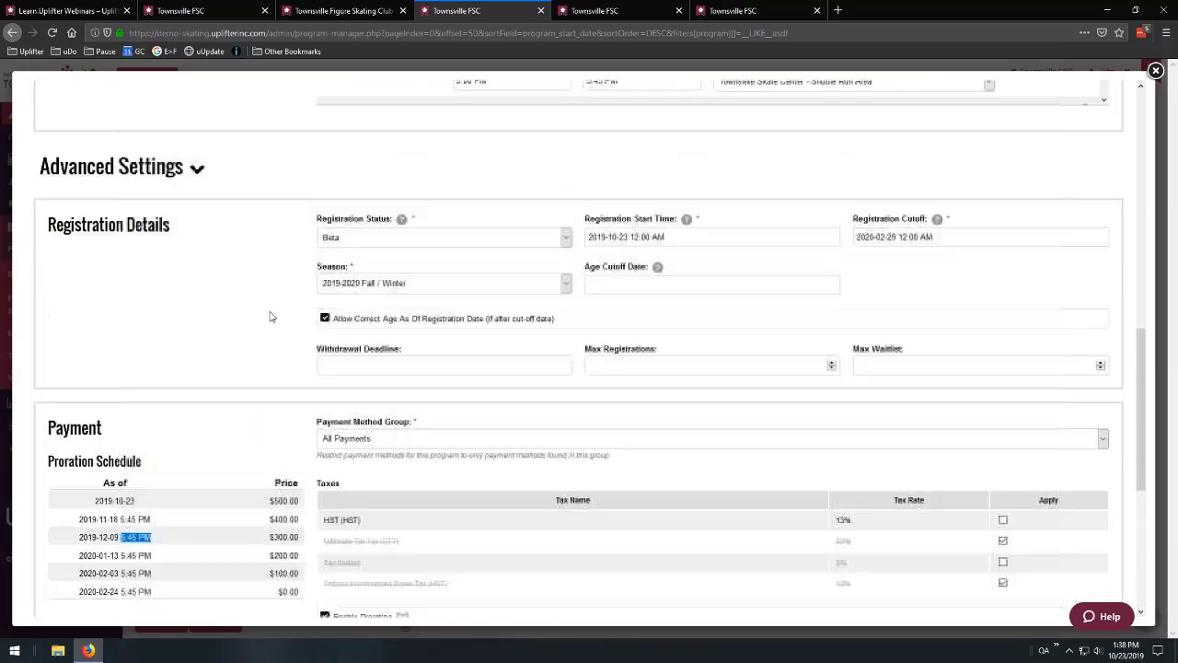
pyautogui.scroll(1, 266, 276)
pyautogui.scroll(-5, 263, 266)
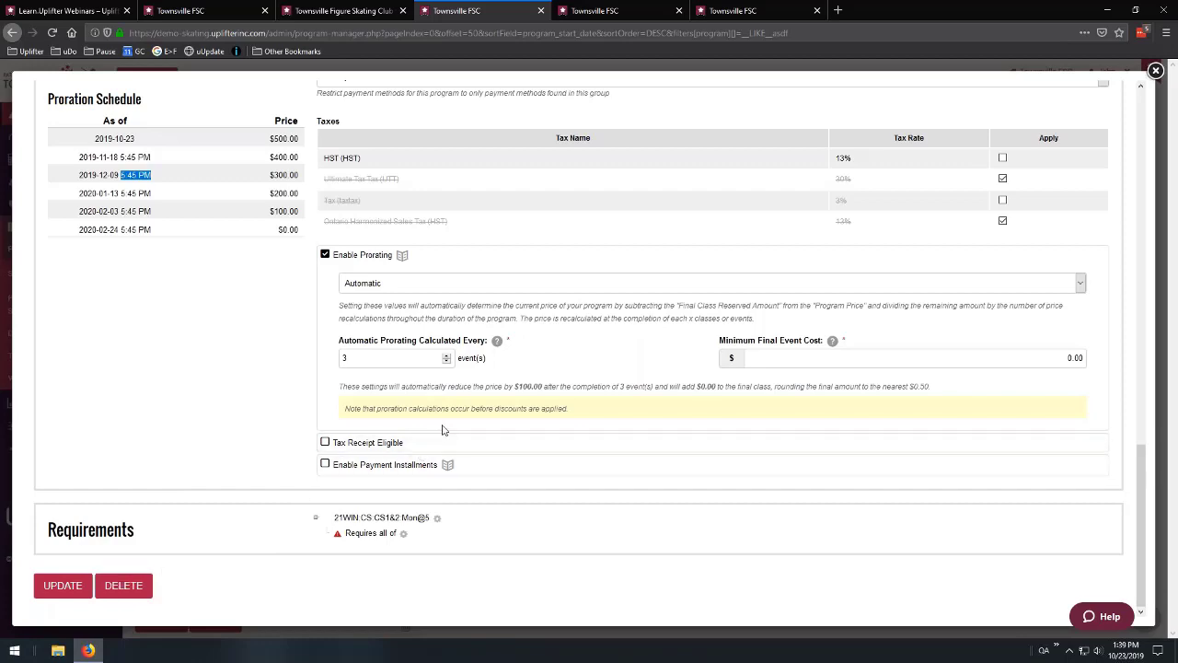
pyautogui.click(1156, 71)
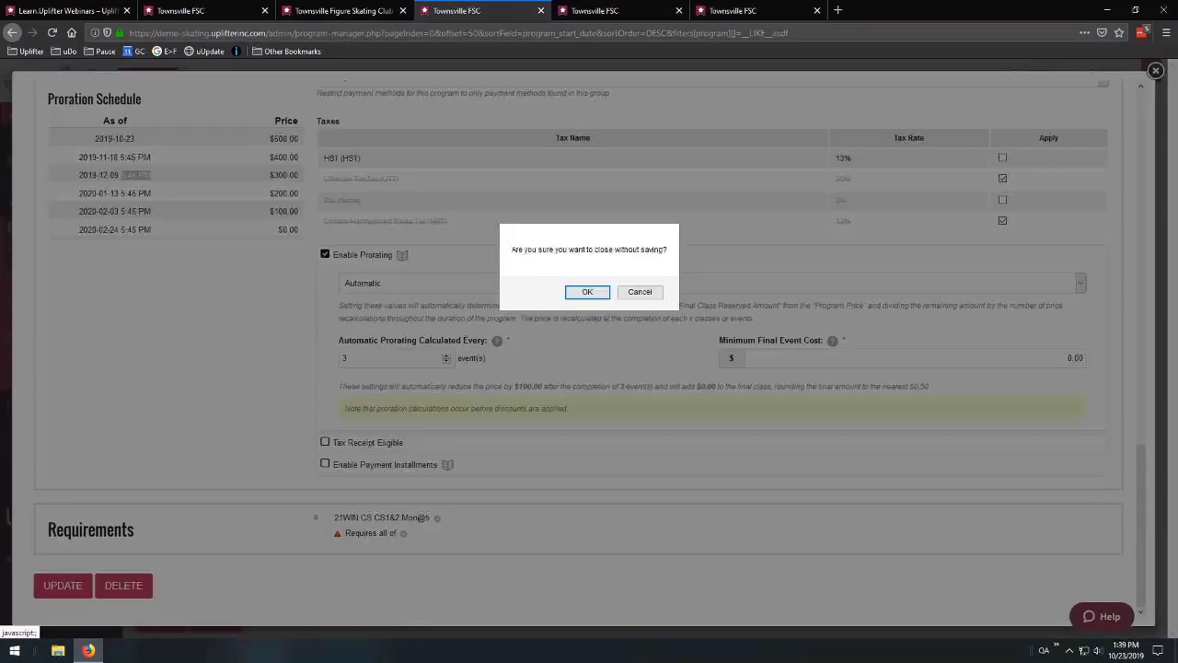
pyautogui.click(586, 293)
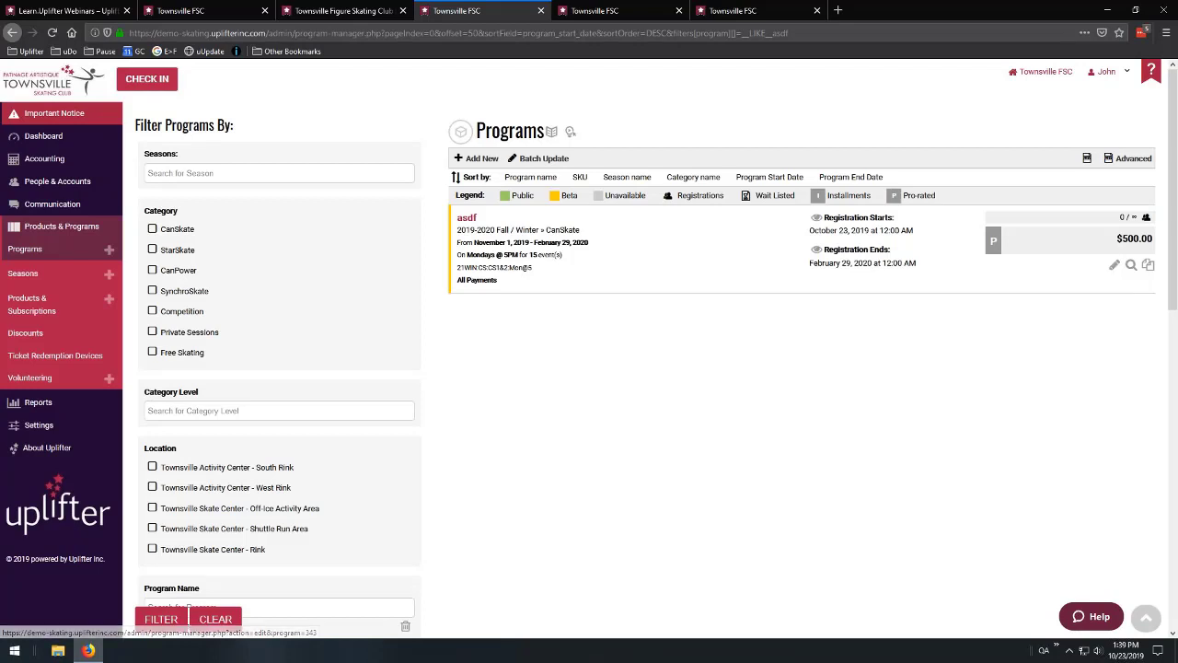
# Reopen the asdf program for editing and go to its Registration Details.
pyautogui.click(1114, 265)
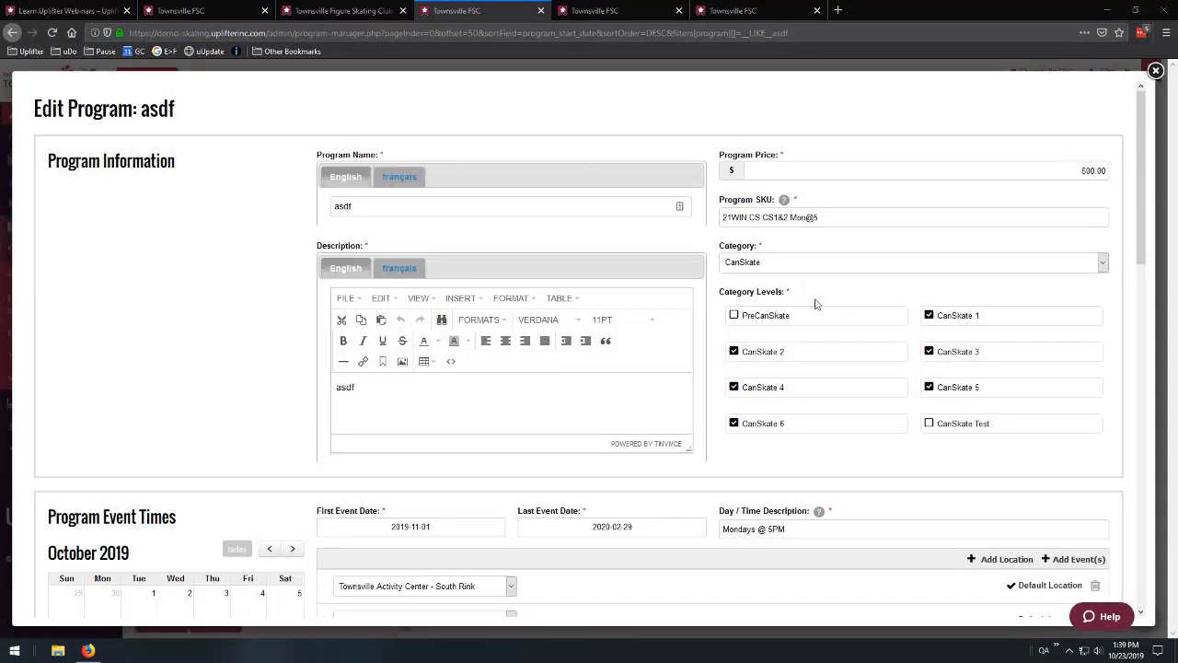
pyautogui.scroll(-3, 281, 365)
pyautogui.scroll(-2, 249, 364)
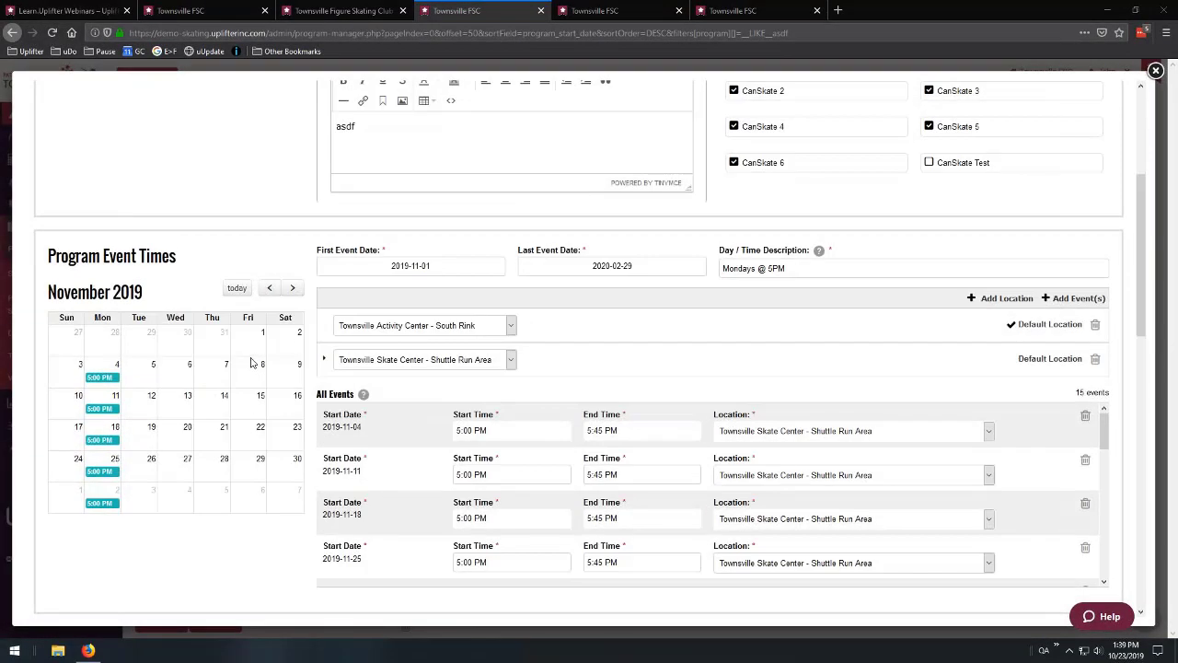
pyautogui.scroll(-5, 255, 364)
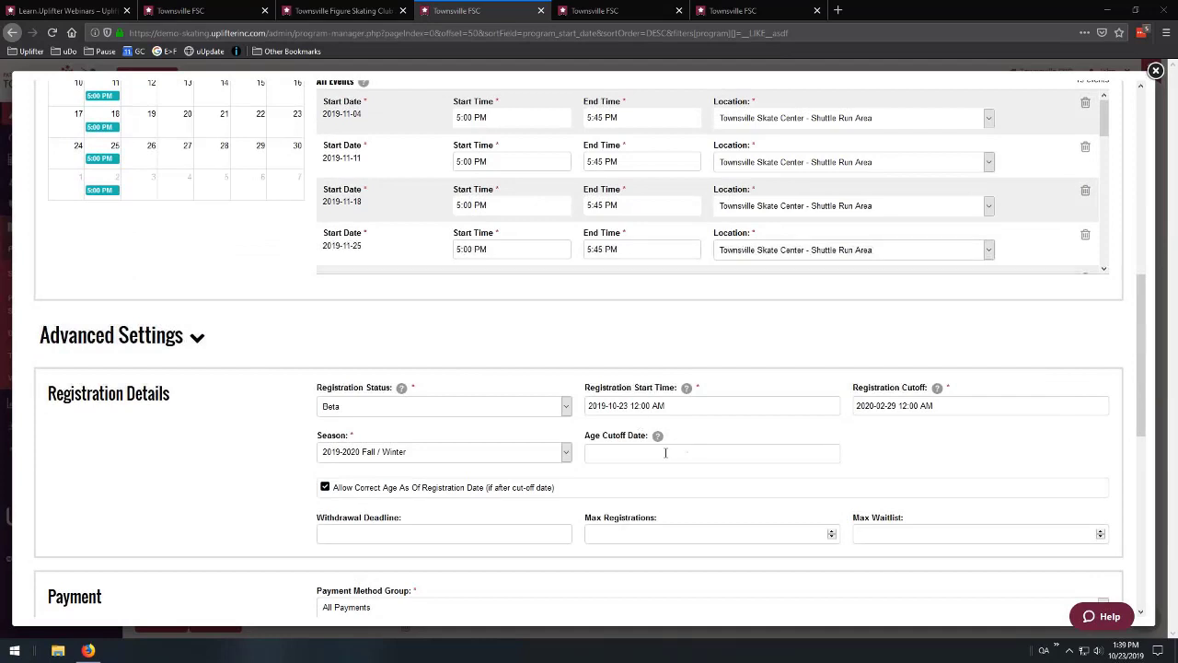
pyautogui.click(666, 452)
pyautogui.click(695, 479)
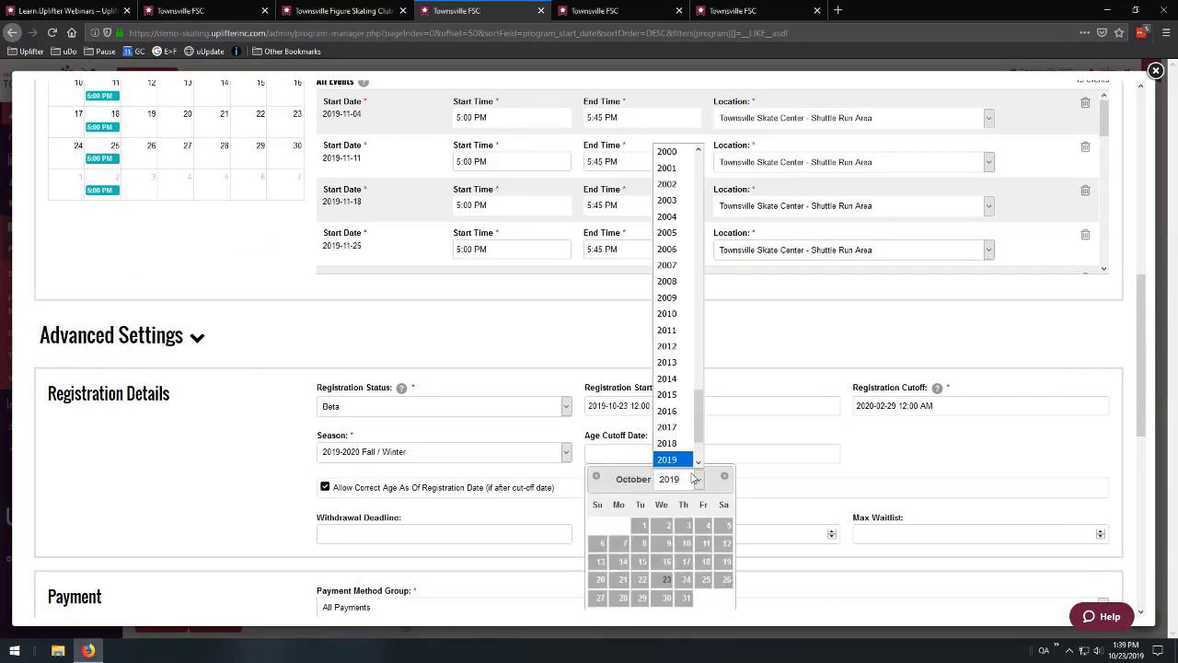
pyautogui.click(666, 218)
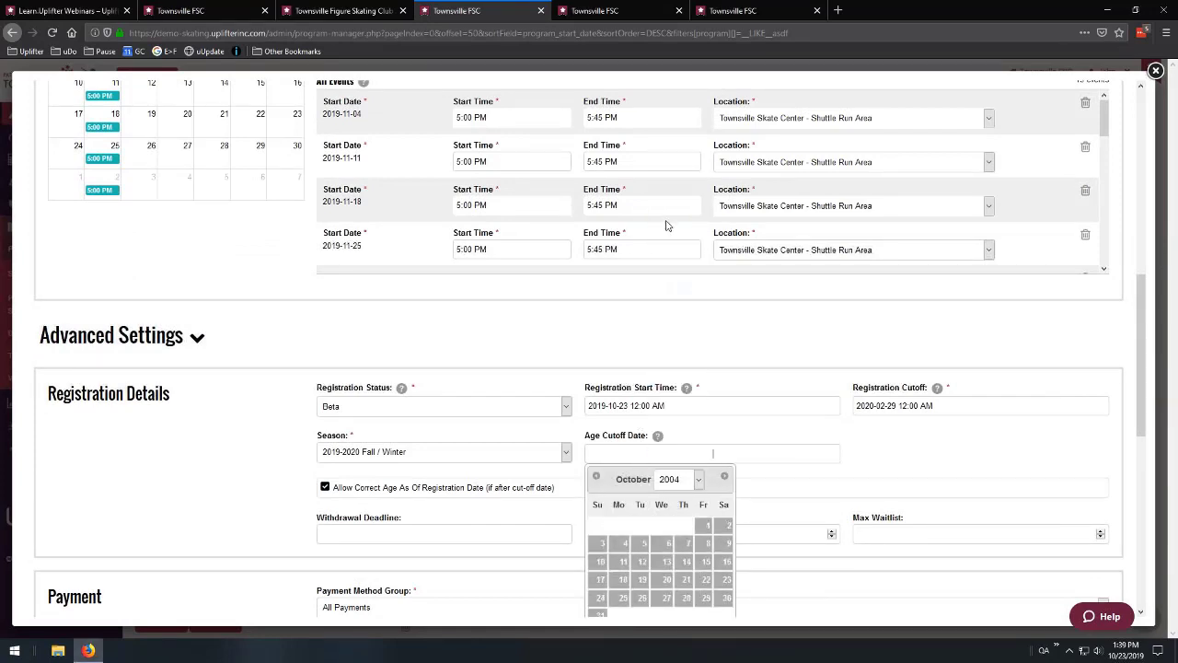
pyautogui.click(698, 480)
pyautogui.scroll(-6, 672, 395)
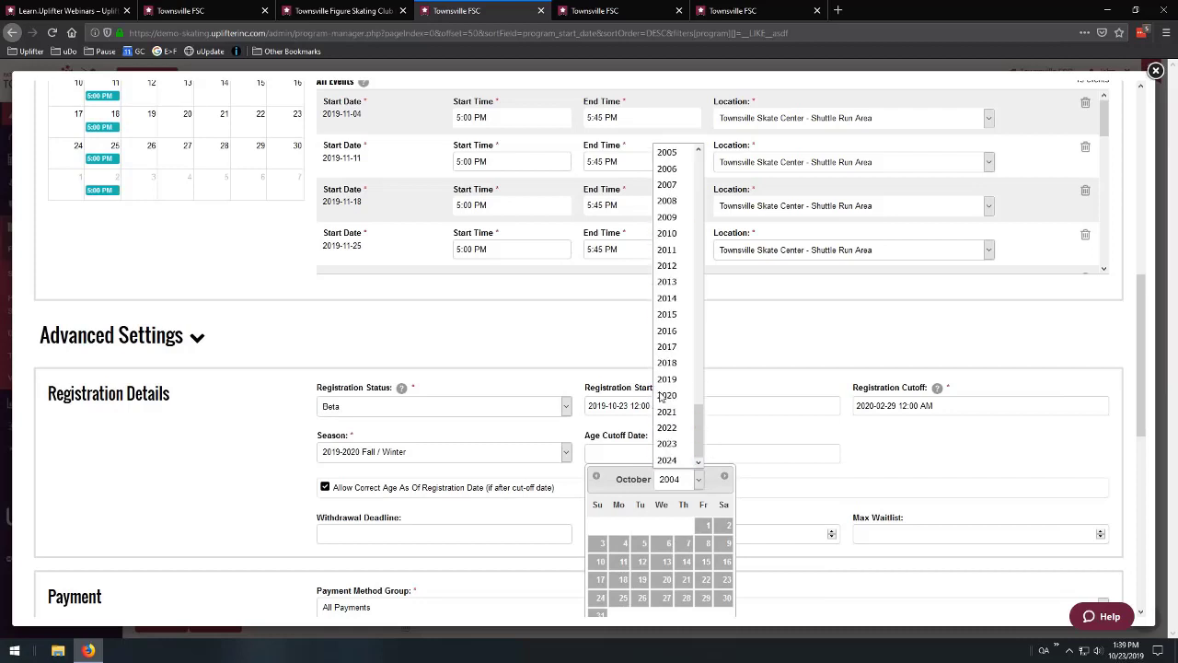
pyautogui.click(672, 395)
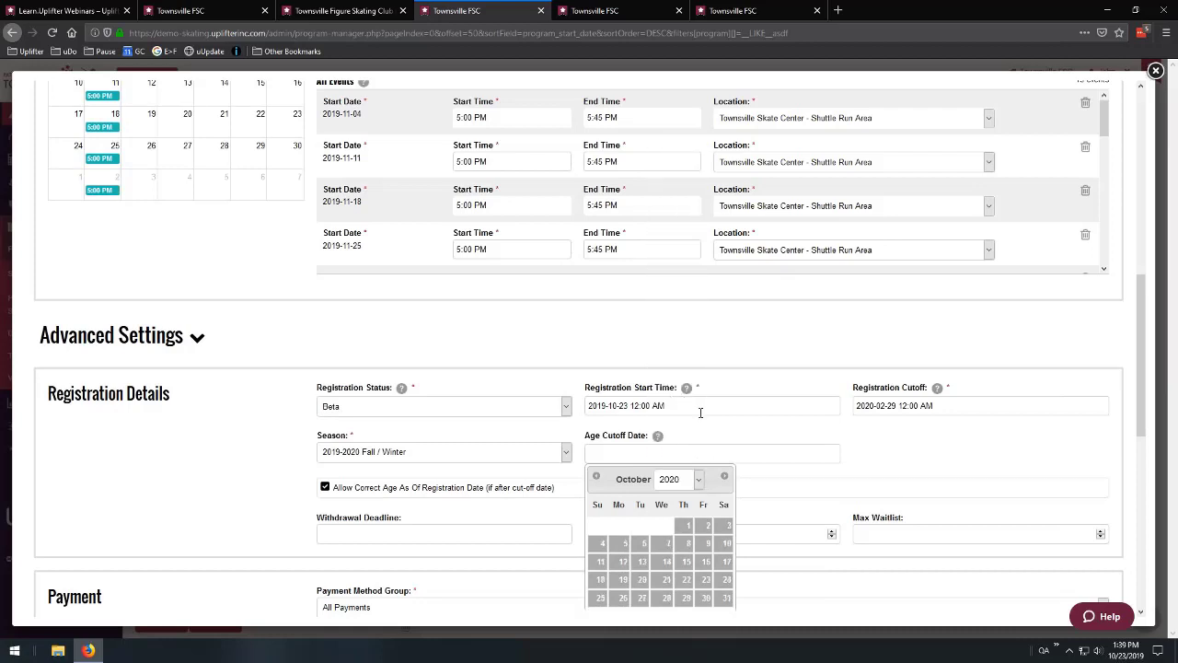
pyautogui.click(883, 458)
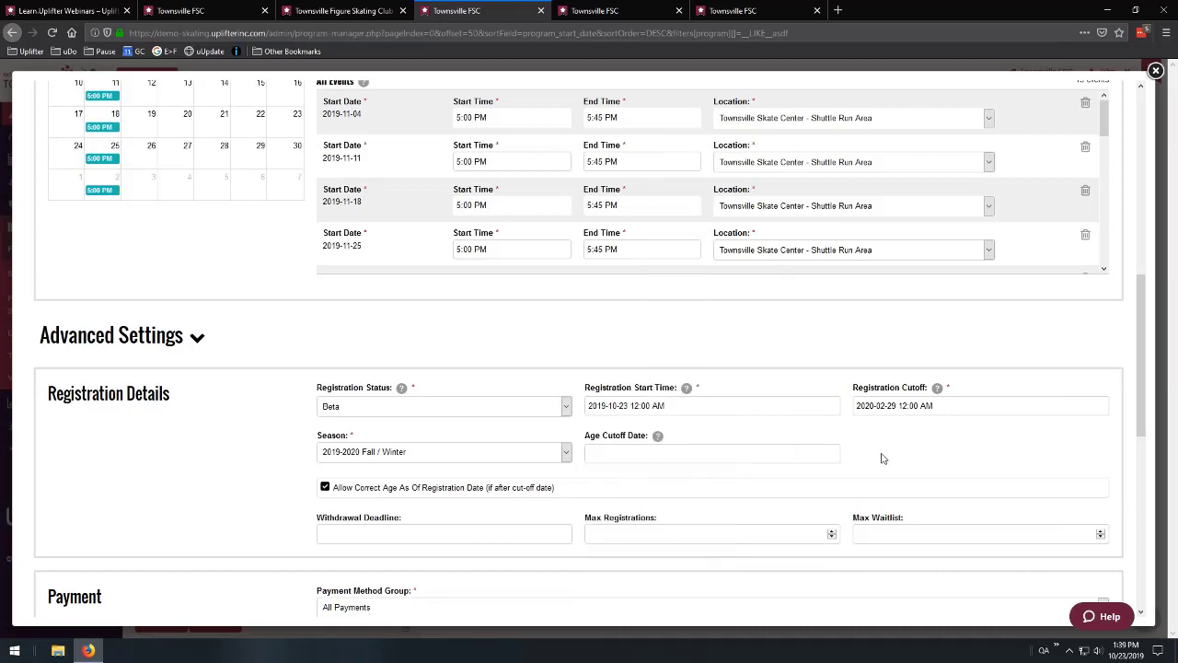
# Copy the First Event Date, 2019-11-01, into the Age Cutoff Date of the program's Registration Details.
pyautogui.scroll(2, 626, 379)
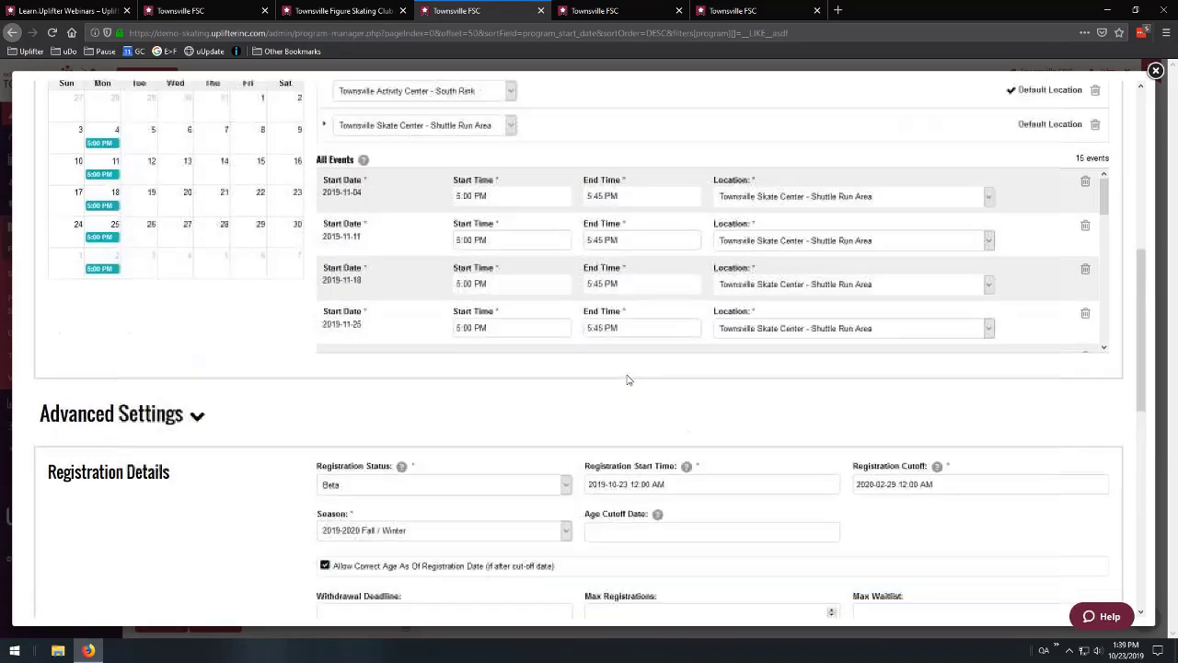
pyautogui.scroll(2, 594, 182)
pyautogui.click(489, 164)
pyautogui.hotkey('ctrl', 'c')
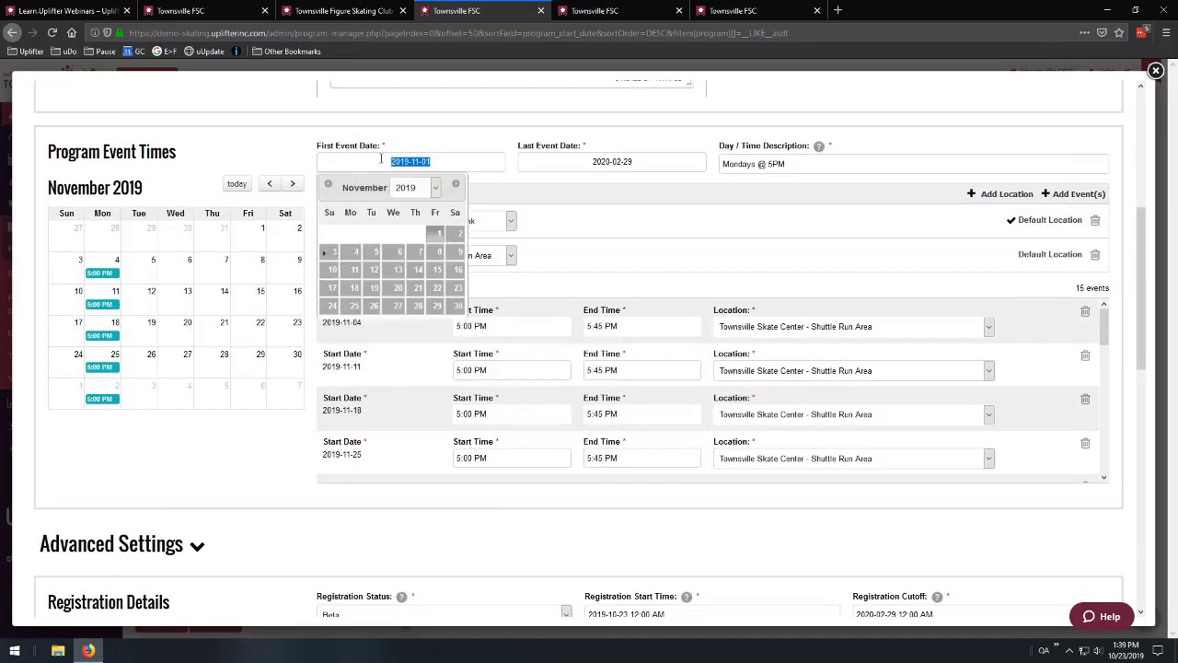
pyautogui.scroll(-5, 552, 322)
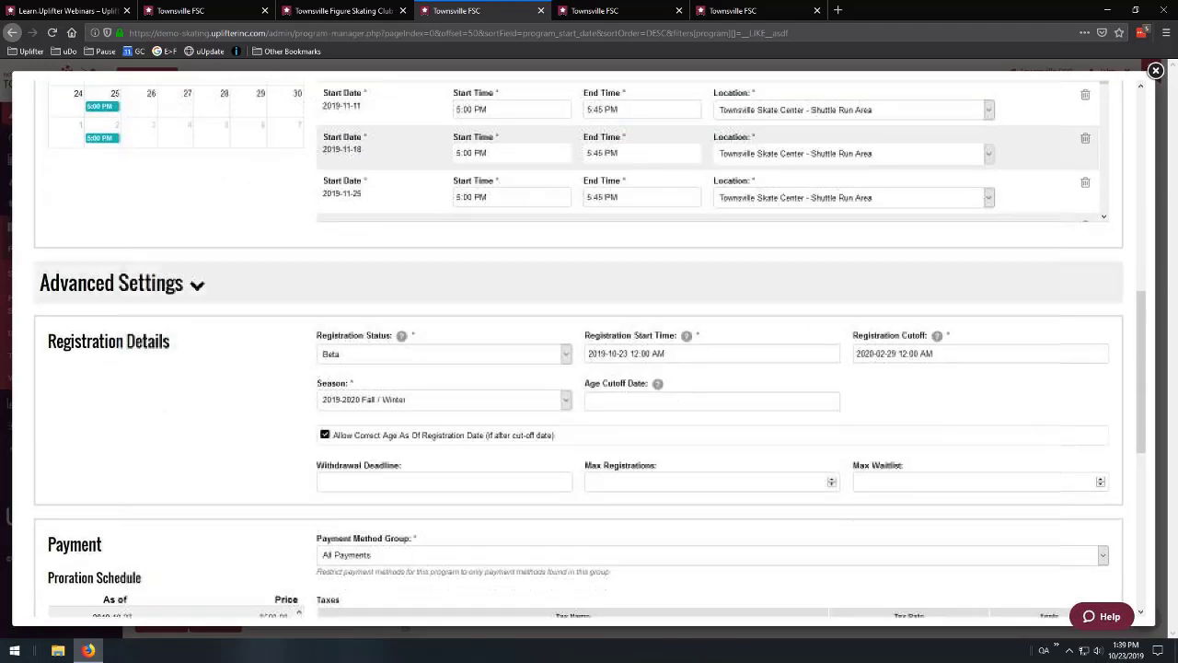
pyautogui.click(663, 403)
pyautogui.hotkey('ctrl', 'v')
pyautogui.click(741, 382)
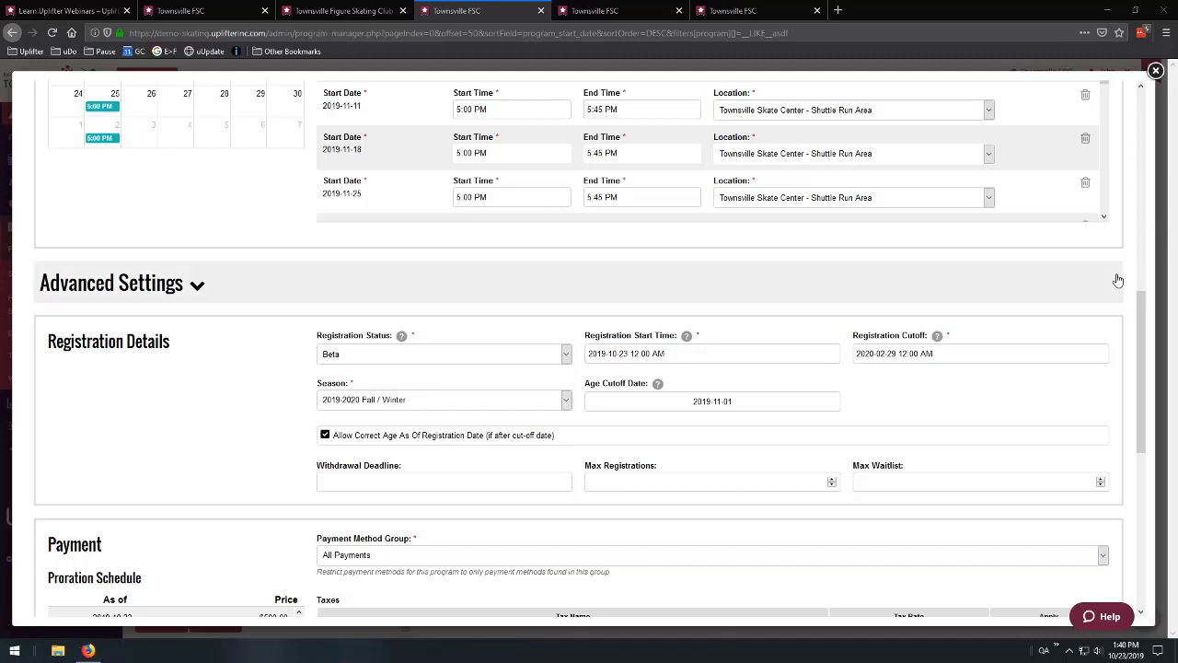
# Switch to the browser tab with the Edit Season form and close that tab.
pyautogui.scroll(4, 1117, 279)
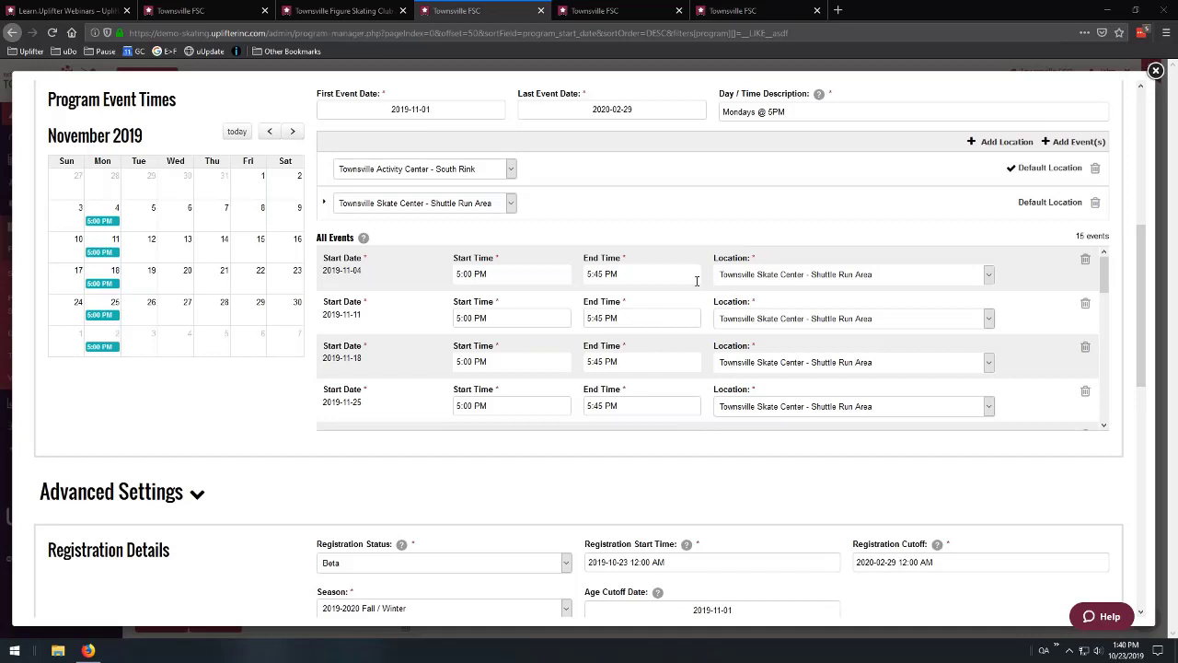
pyautogui.click(635, 11)
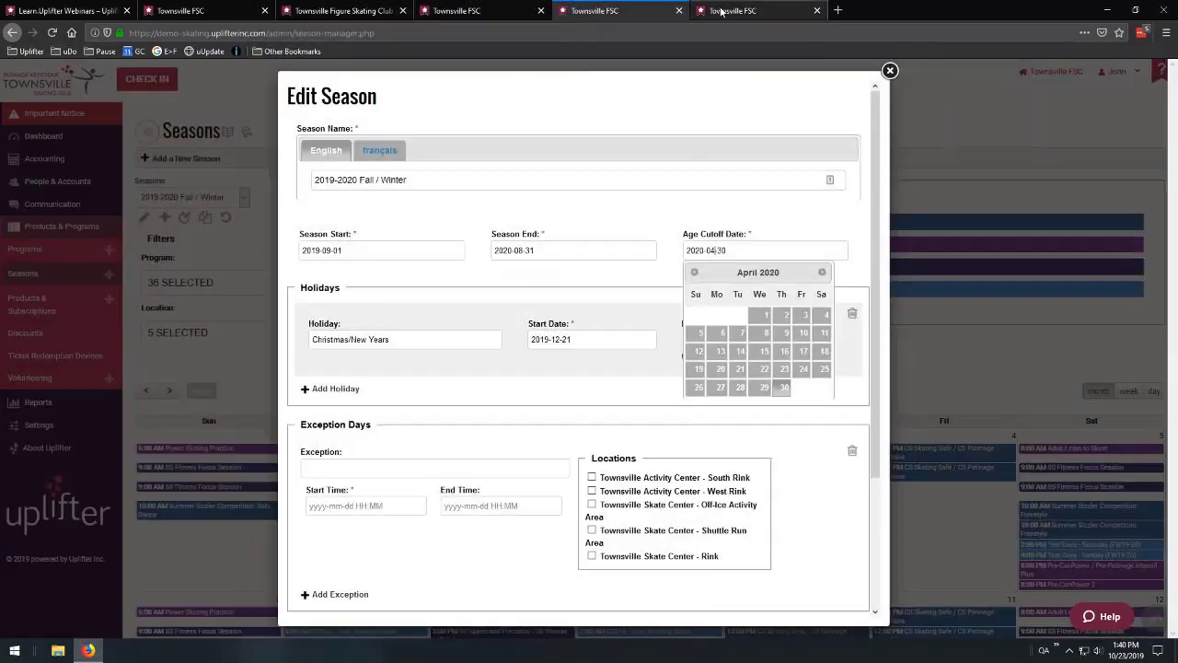
pyautogui.click(699, 11)
pyautogui.click(679, 11)
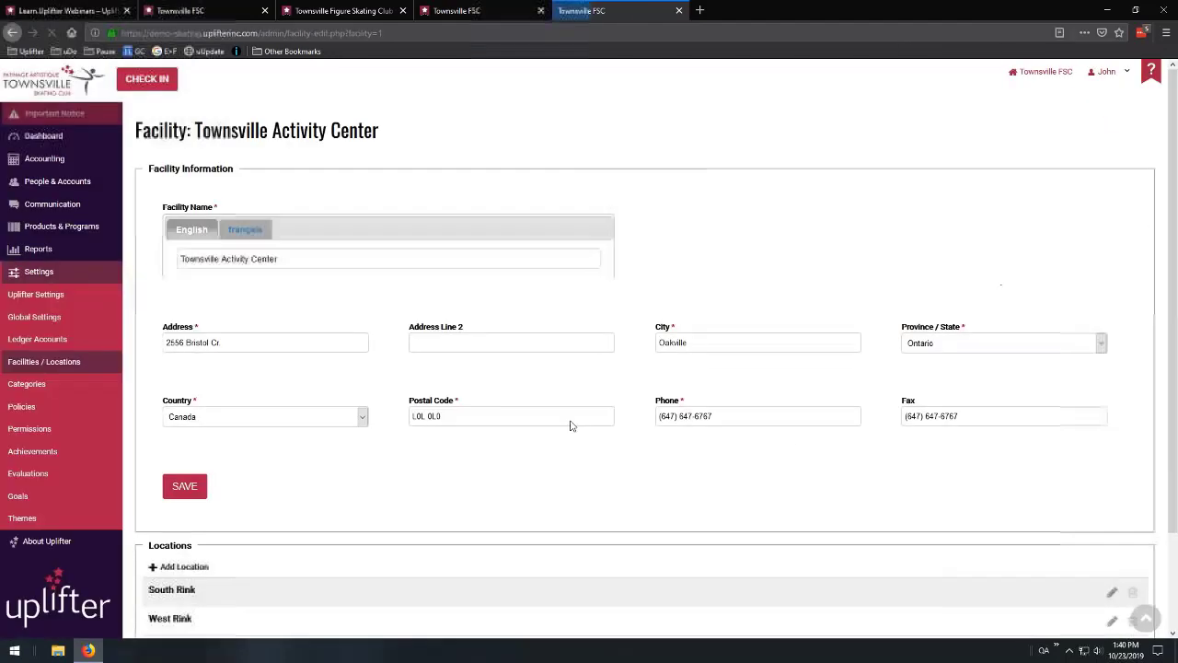
# Review the Townsville Activity Center's address and postal code, and view the South Rink location's settings without changing them.
pyautogui.scroll(-2, 138, 469)
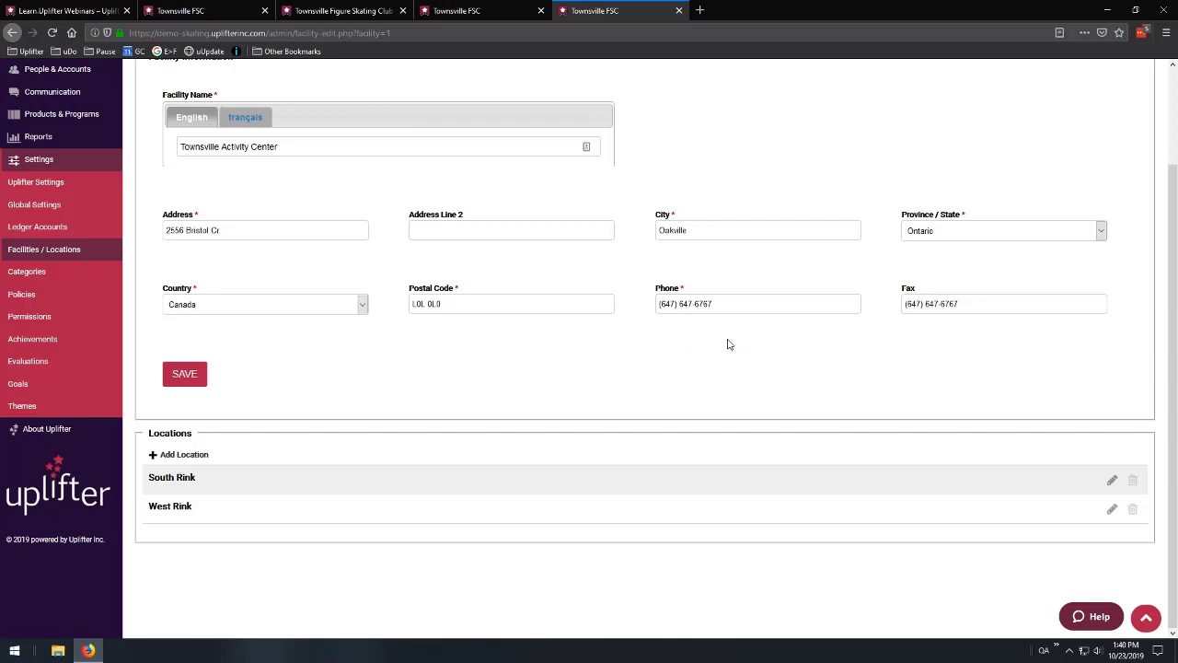
pyautogui.tripleClick(231, 229)
pyautogui.tripleClick(432, 304)
pyautogui.click(1110, 483)
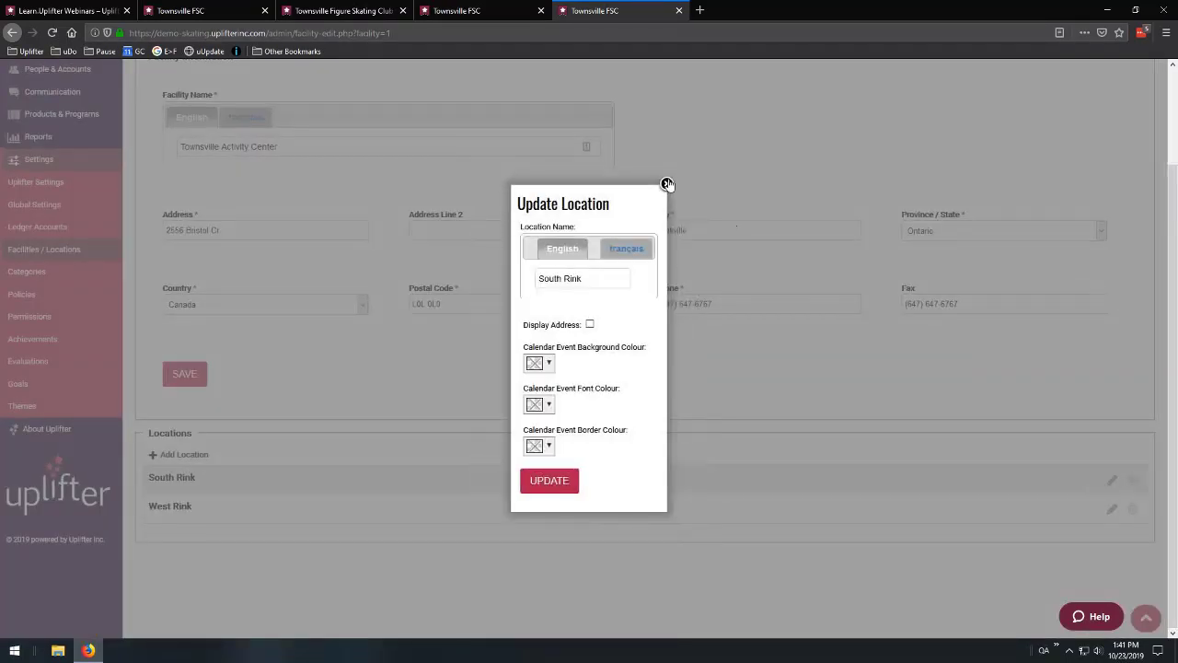
pyautogui.click(666, 184)
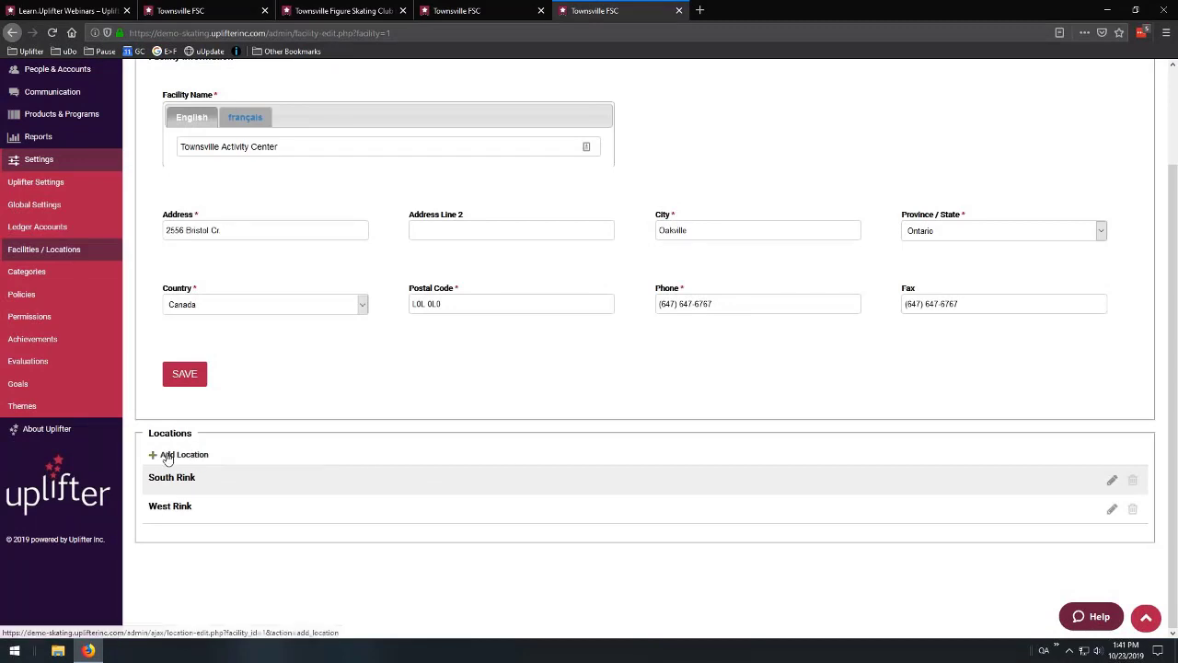
pyautogui.click(1111, 480)
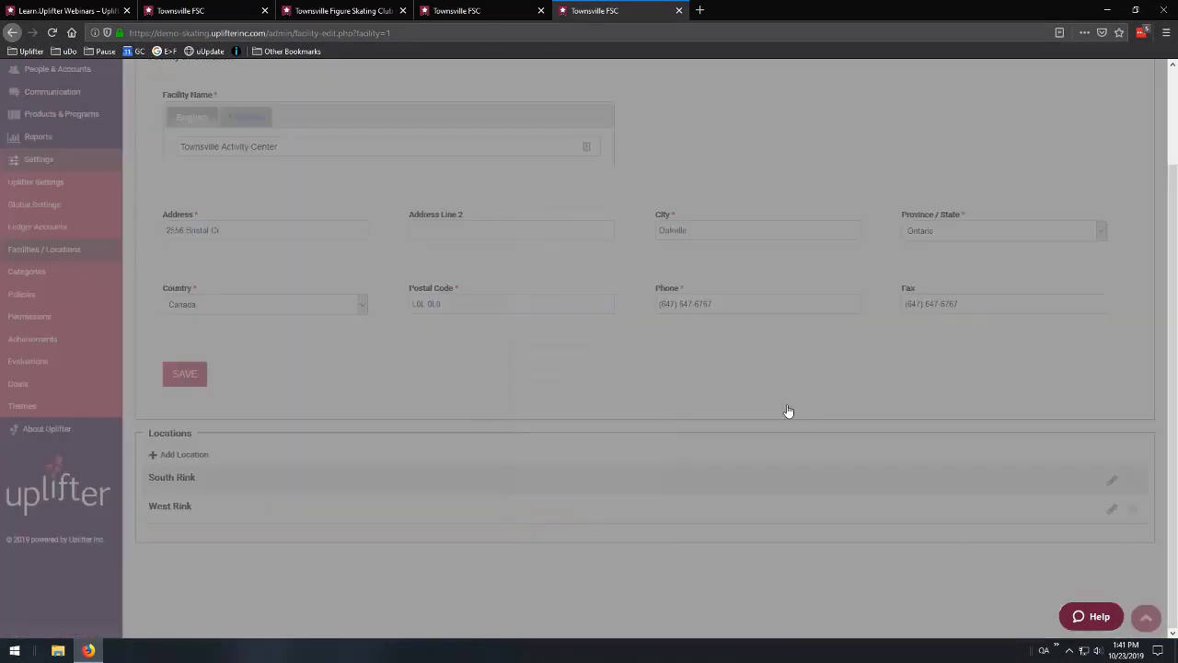
pyautogui.click(543, 365)
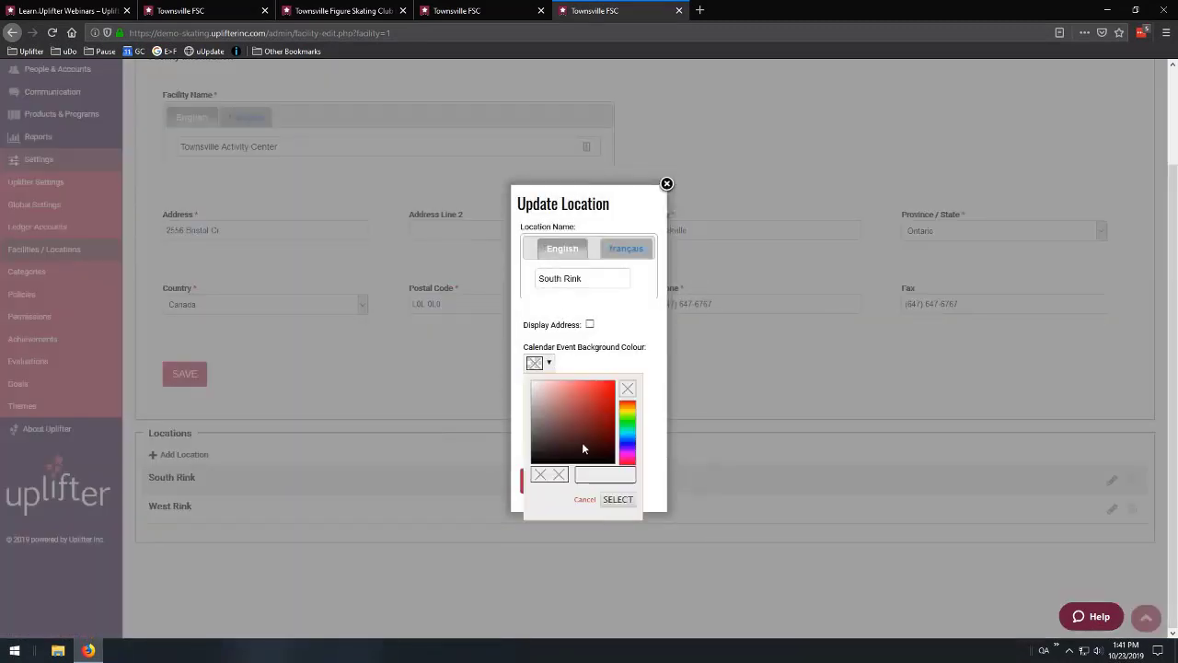
pyautogui.click(581, 448)
pyautogui.click(585, 501)
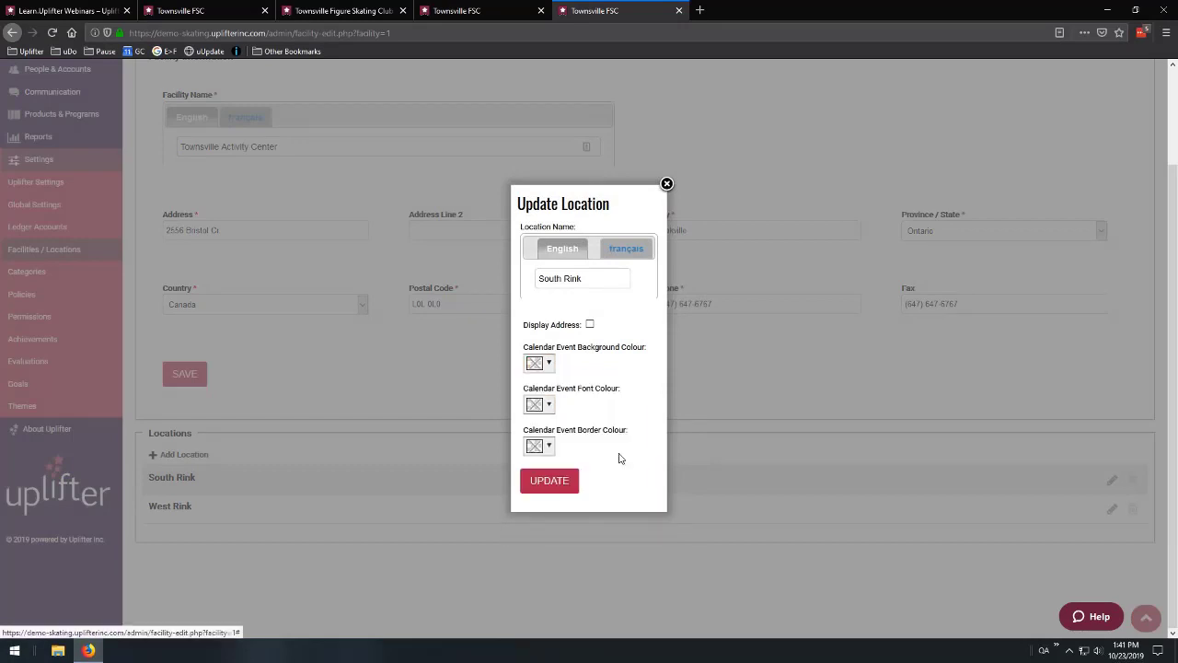
pyautogui.click(667, 183)
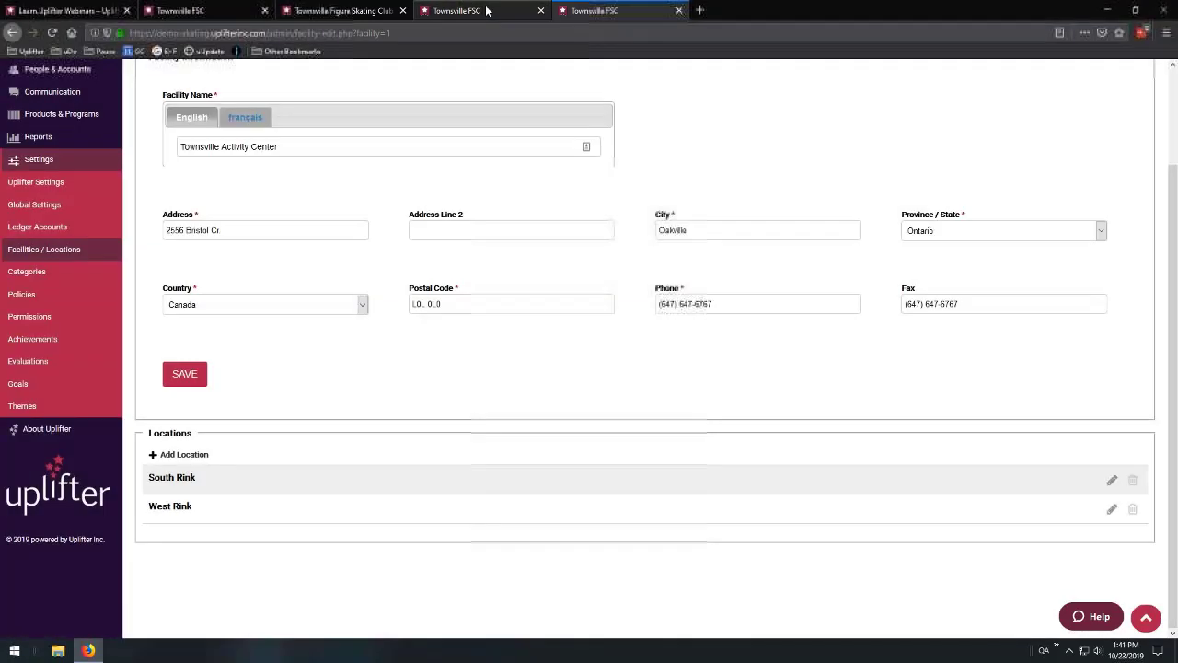
# Return to the asdf program, close it without saving its changes, and go to the Seasons page.
pyautogui.click(486, 10)
pyautogui.click(1153, 72)
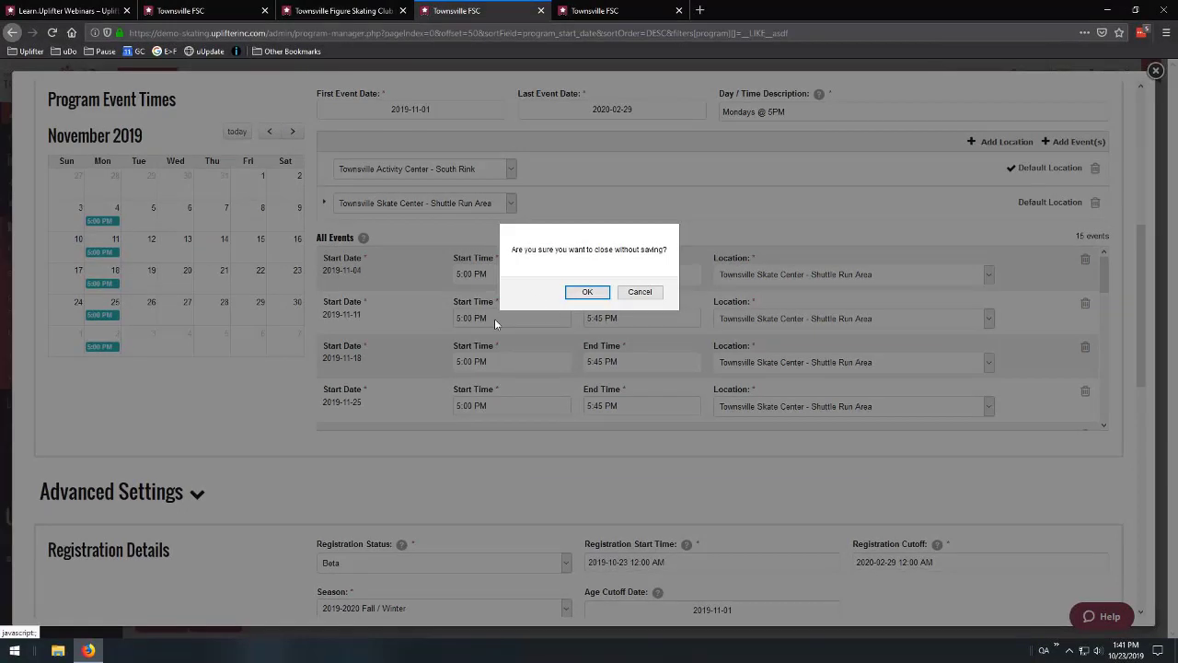
pyautogui.click(587, 291)
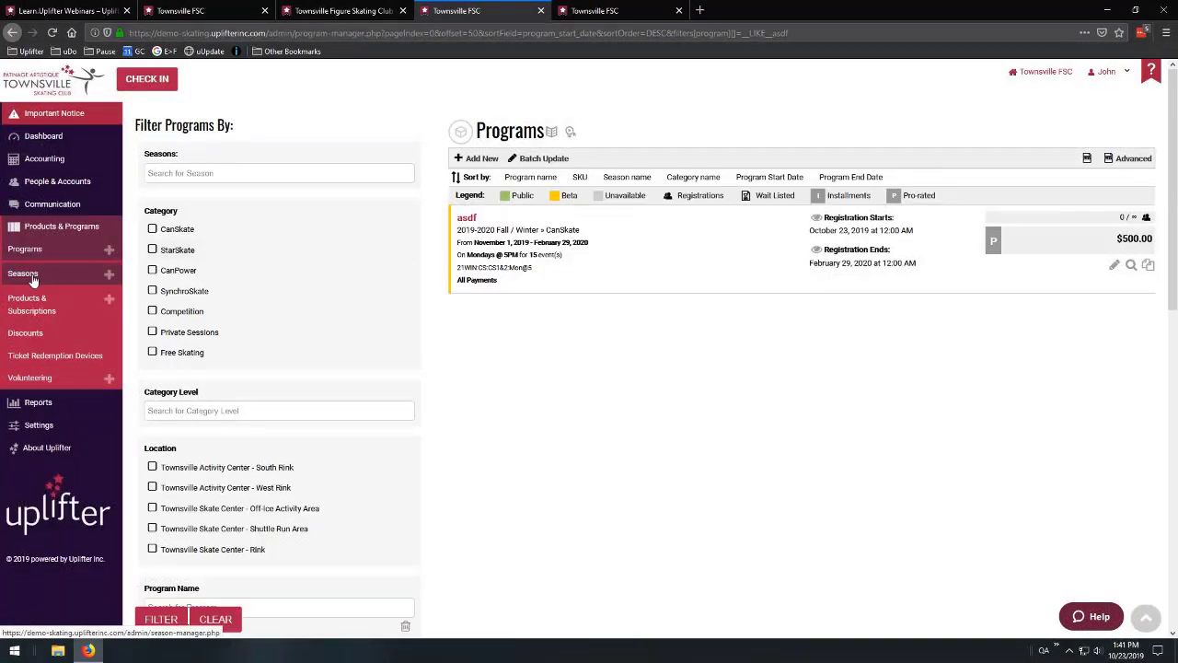
pyautogui.click(32, 280)
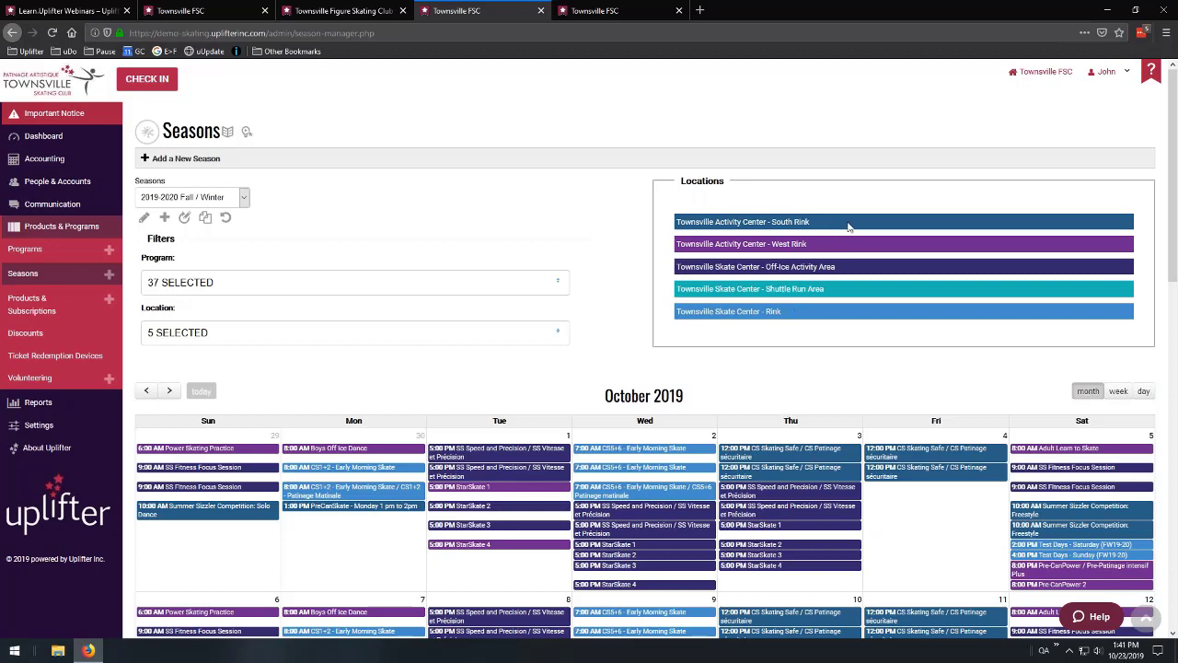
# Update the Townsville Activity Center - South Rink location with calendar event background colour #ff0000, font colour #000000 and border colour #ffdfdf.
pyautogui.click(785, 223)
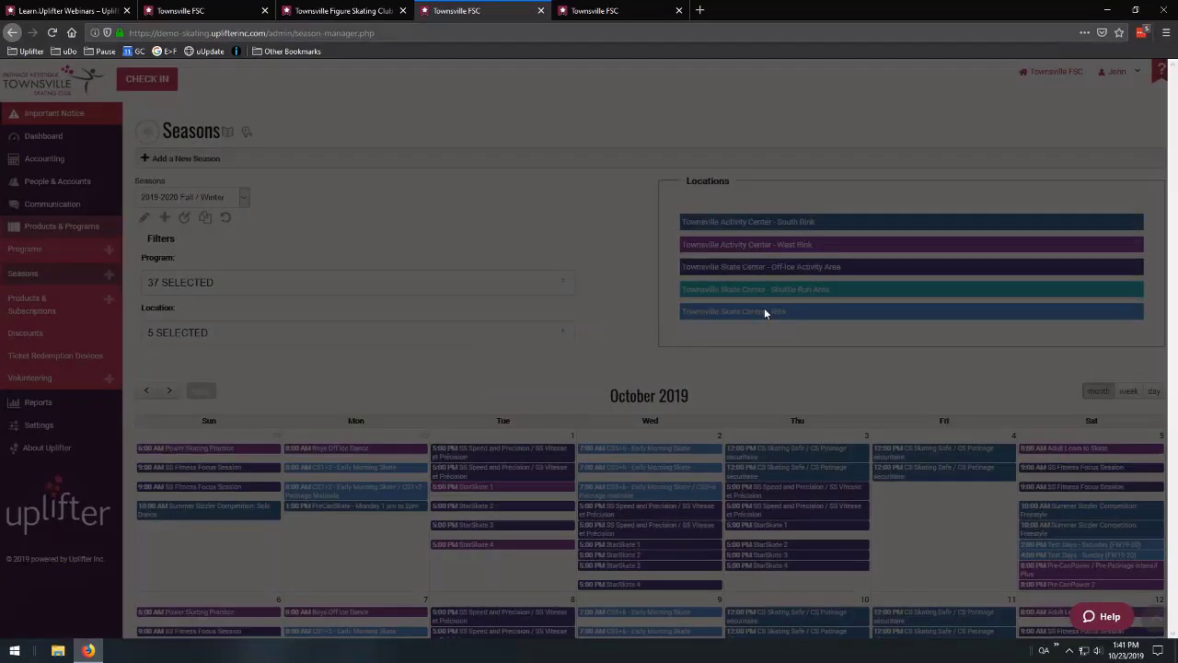
pyautogui.click(547, 370)
pyautogui.click(627, 407)
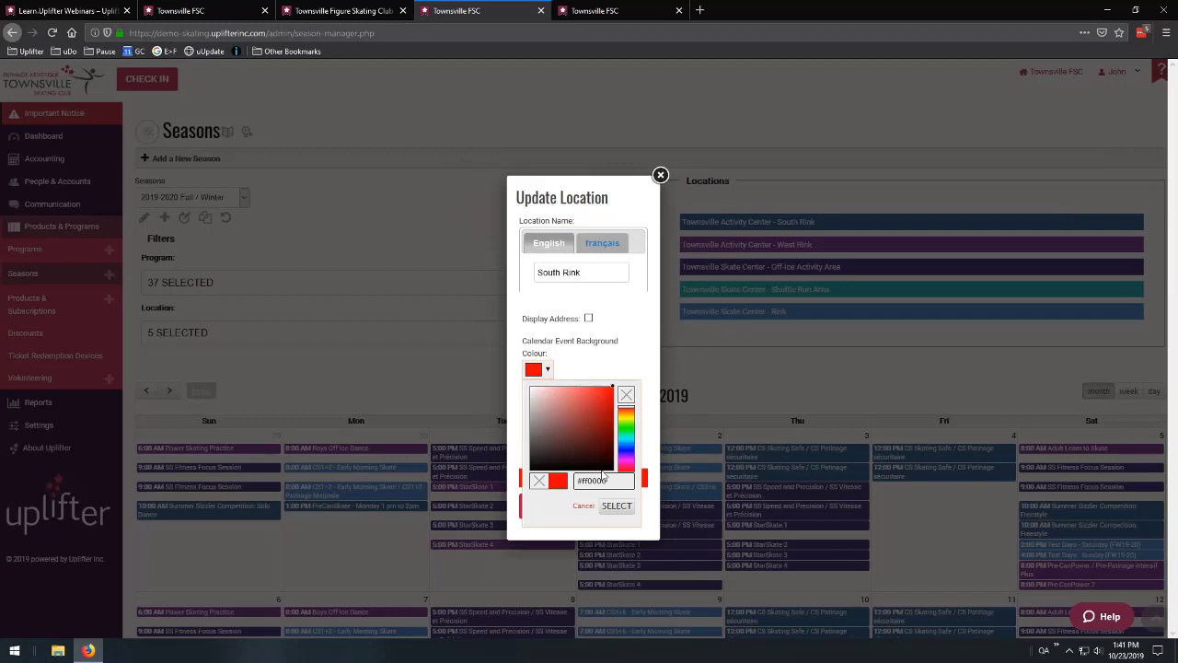
pyautogui.click(616, 505)
pyautogui.click(539, 410)
pyautogui.click(531, 511)
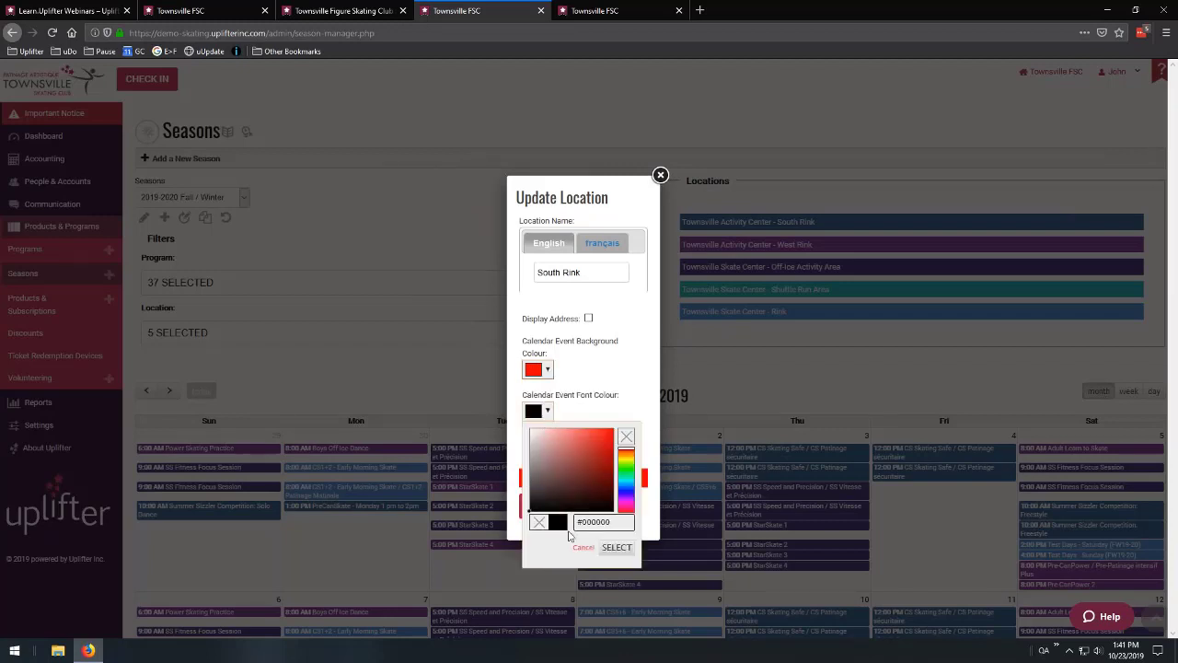
pyautogui.click(615, 546)
pyautogui.click(539, 452)
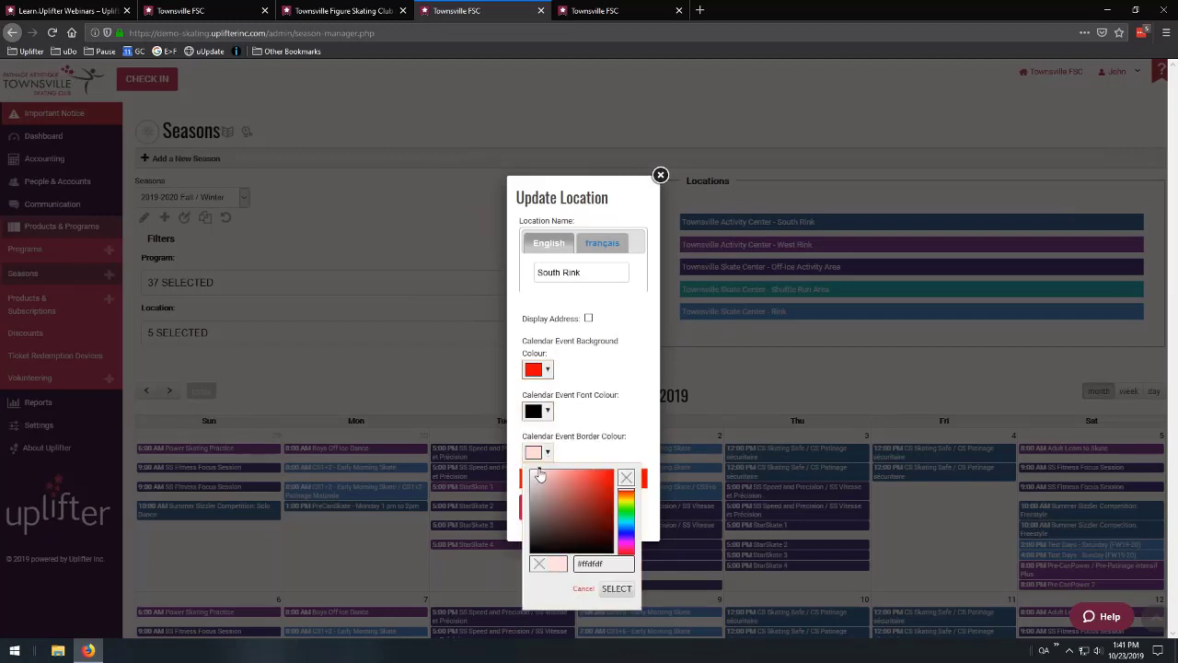
pyautogui.click(615, 588)
pyautogui.click(556, 509)
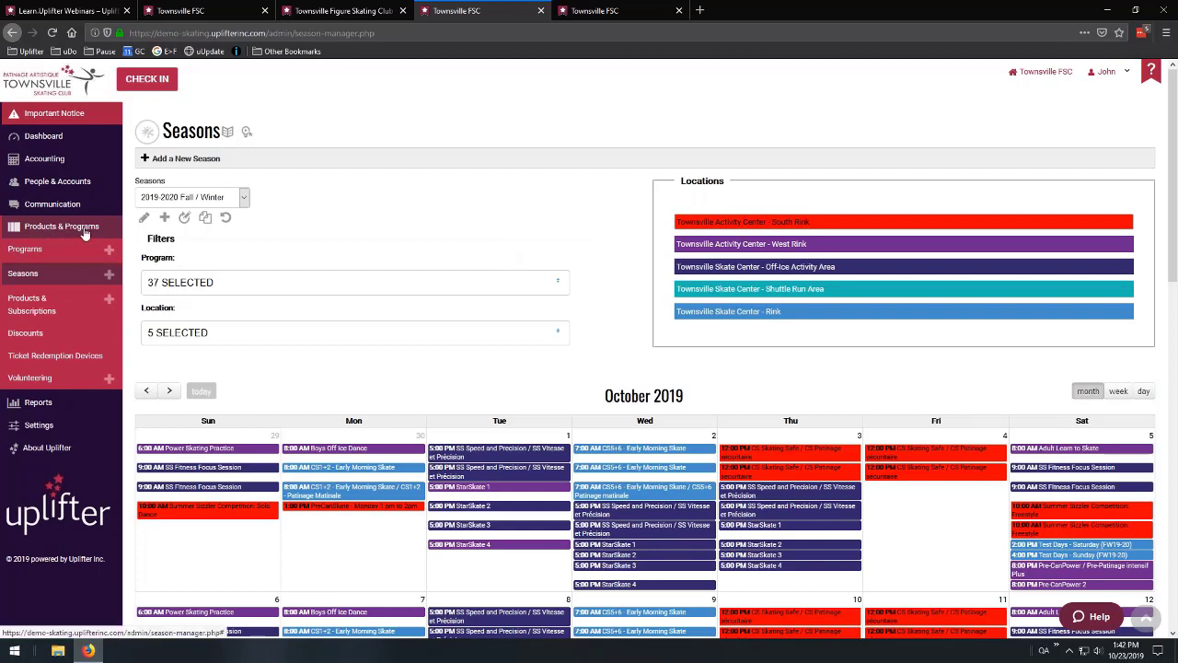
# Go to Products & Subscriptions, close the leftover facility browser tab, and look through the existing products.
pyautogui.click(28, 304)
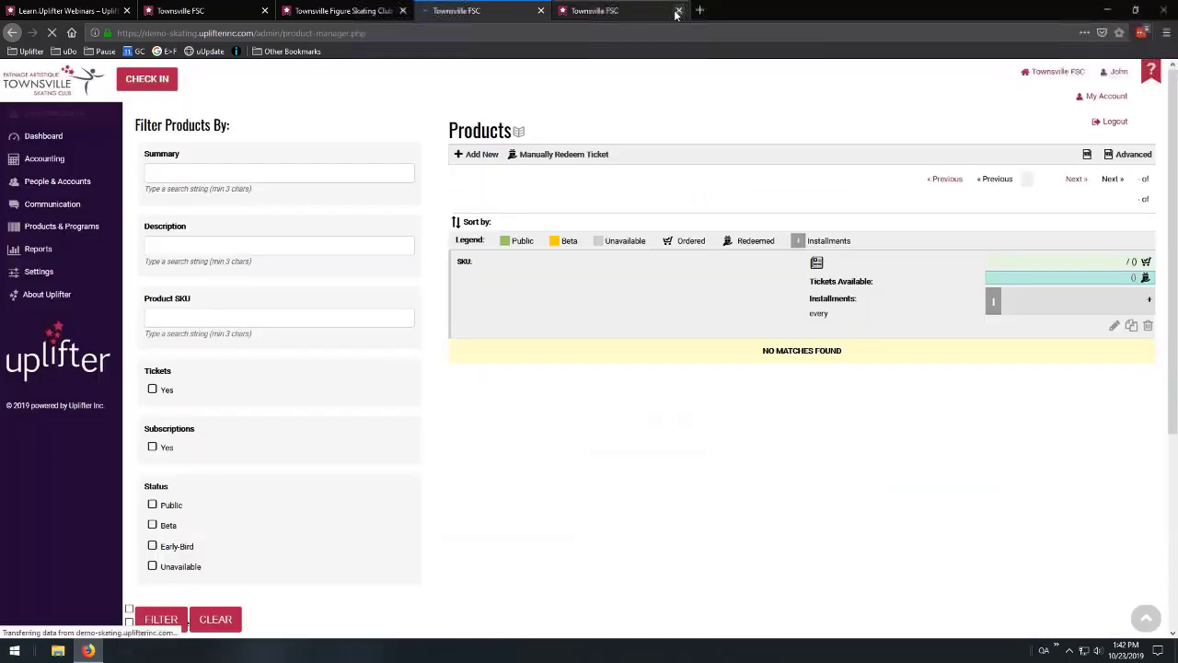
pyautogui.click(679, 10)
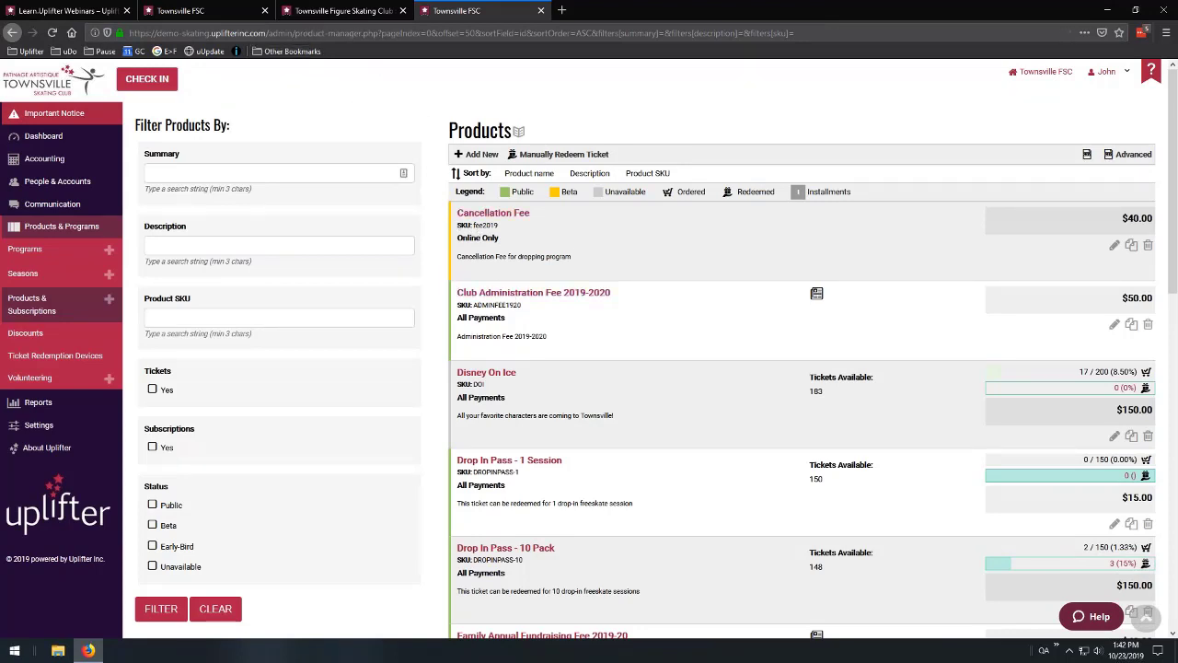
pyautogui.scroll(-2, 522, 216)
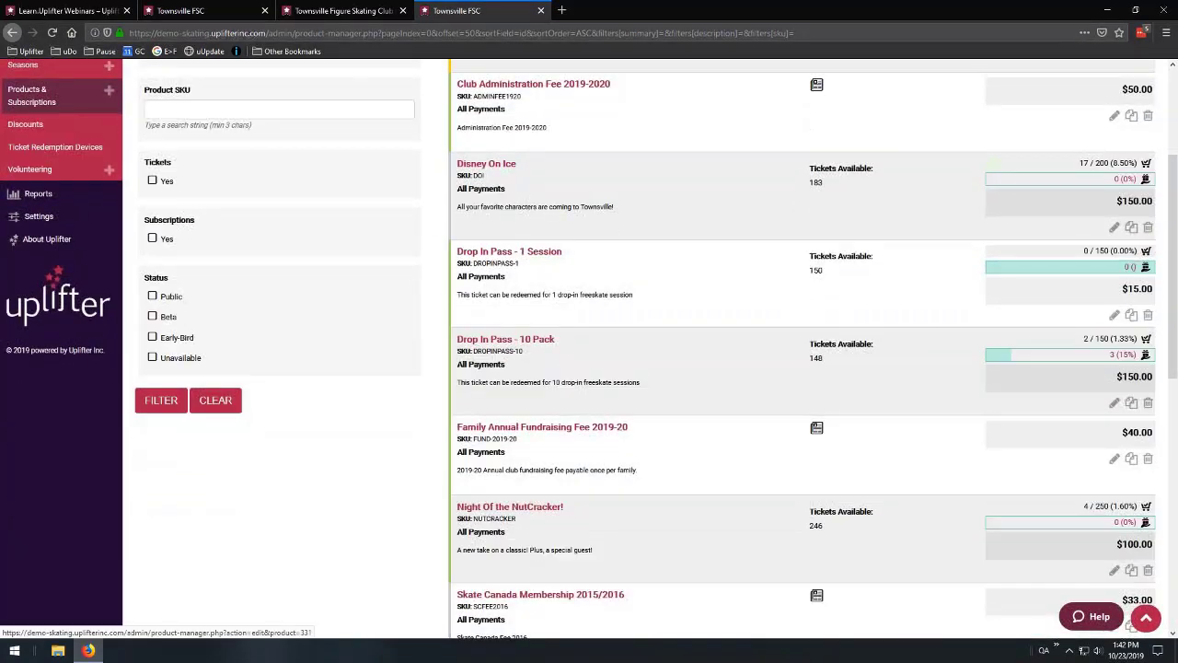
pyautogui.scroll(-2, 608, 315)
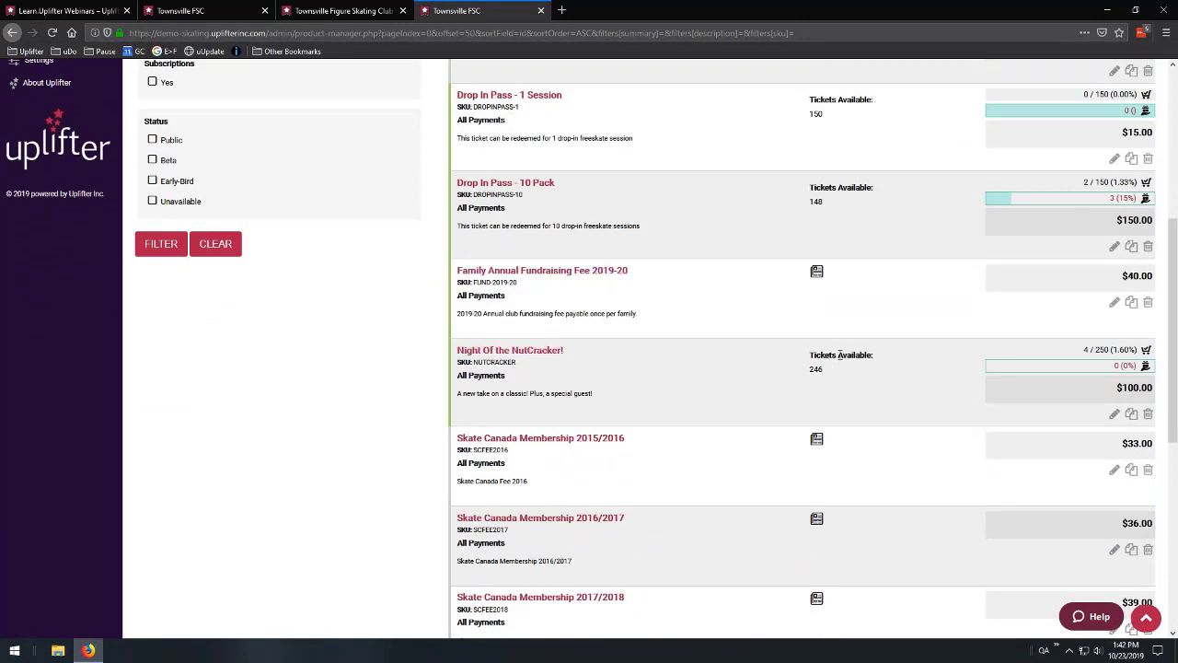
pyautogui.scroll(2, 832, 270)
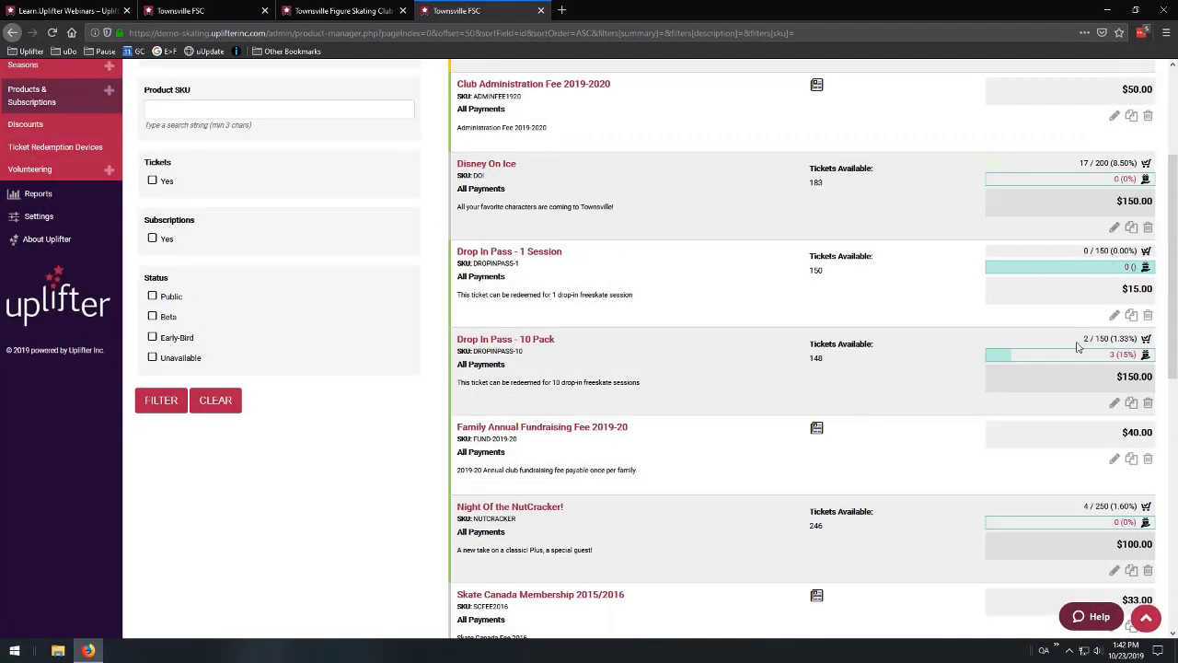
pyautogui.scroll(1, 1083, 302)
pyautogui.scroll(3, 1083, 301)
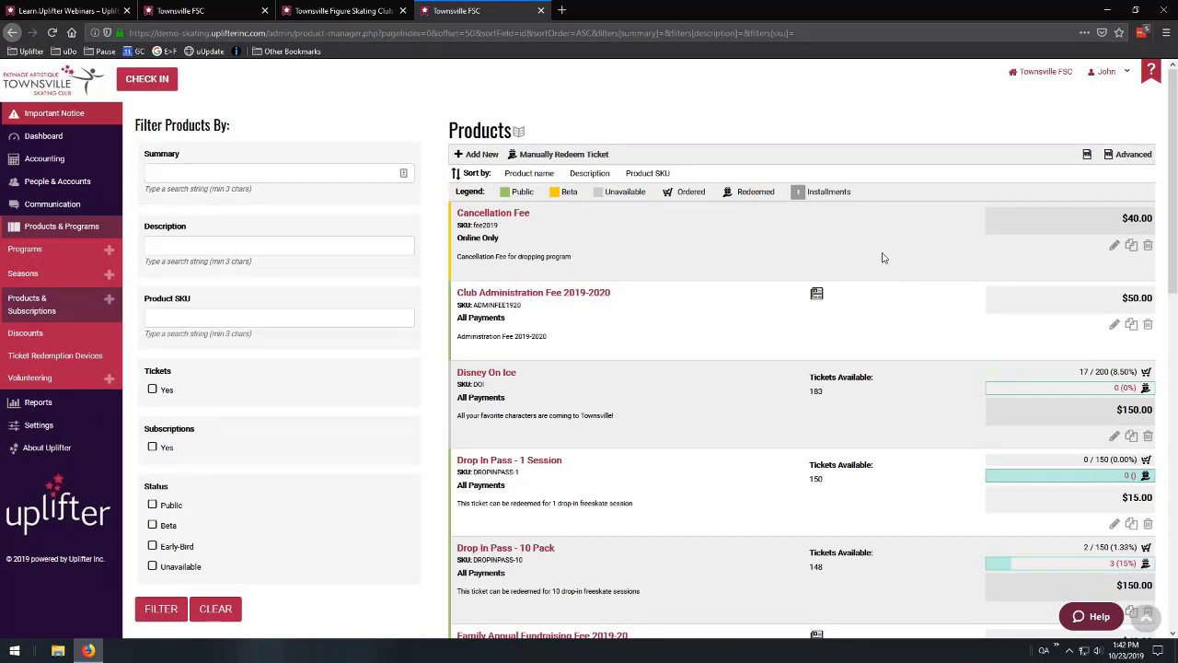
# Start adding a new product and view the Product Status options, leaving the status and Sku unchanged.
pyautogui.click(476, 155)
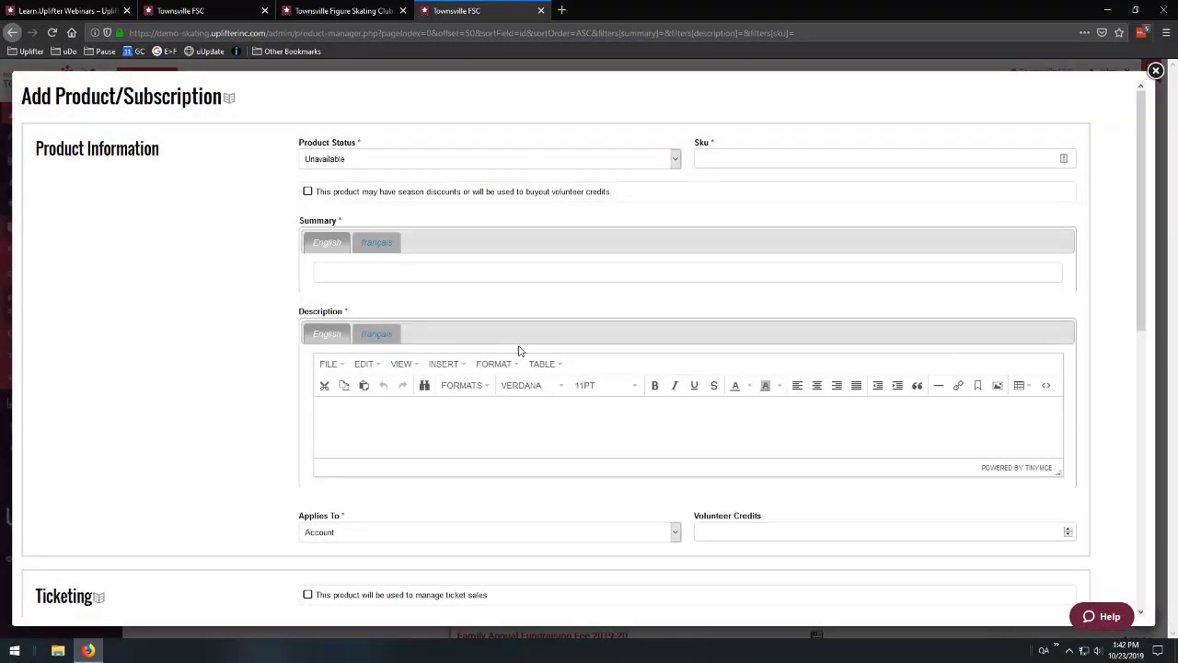
pyautogui.click(475, 158)
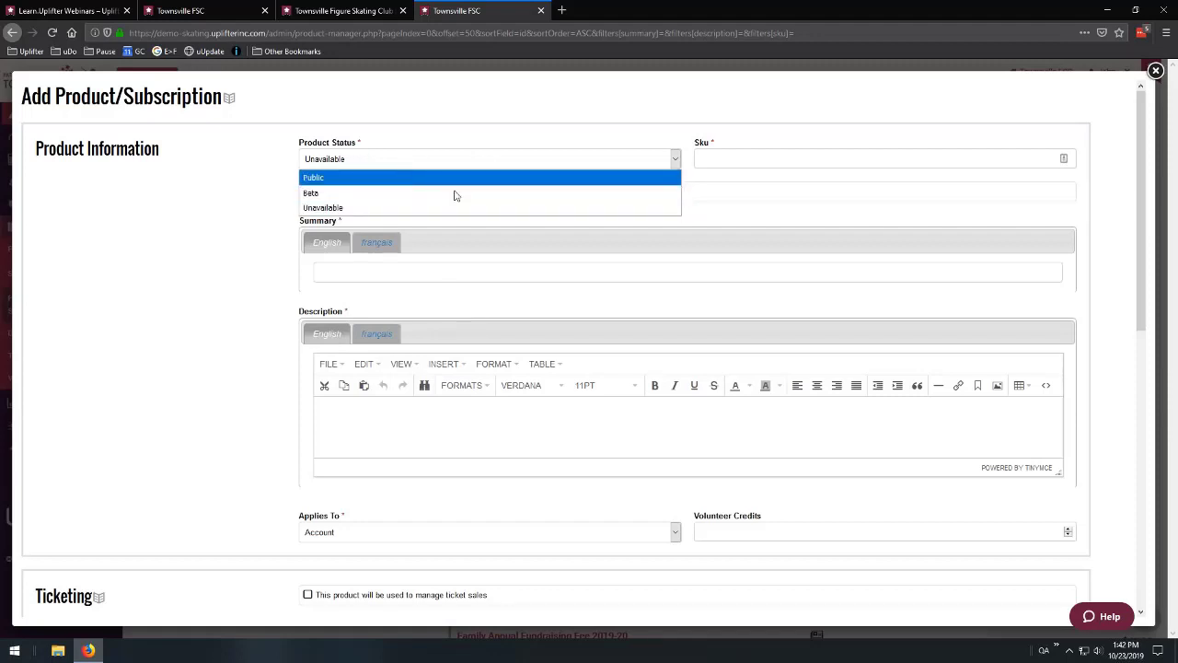
pyautogui.click(716, 159)
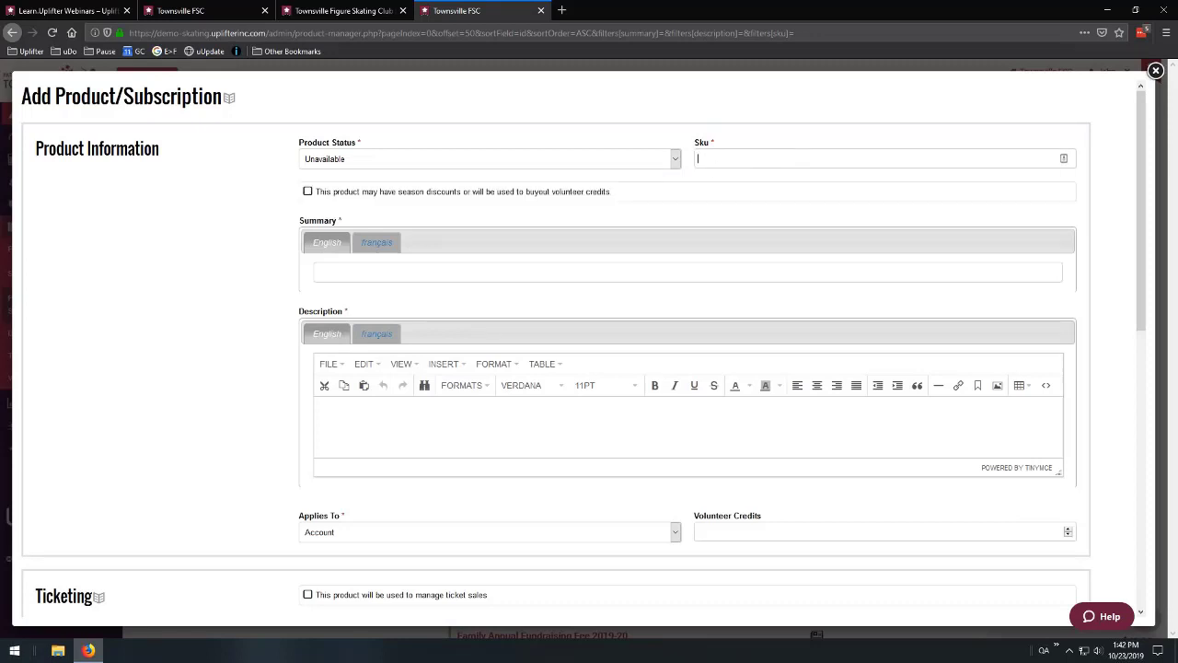
pyautogui.click(699, 158)
# Try Participant as the new product's Applies To option, and switch it back to Account.
pyautogui.scroll(-3, 268, 383)
pyautogui.click(357, 376)
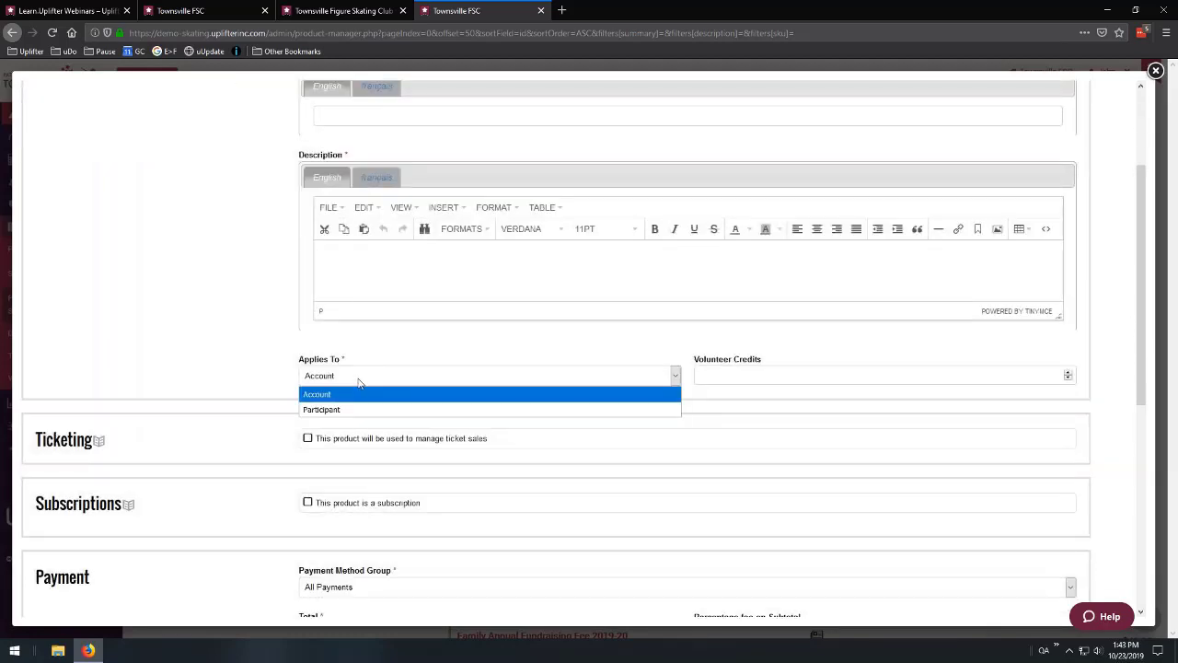
pyautogui.click(291, 361)
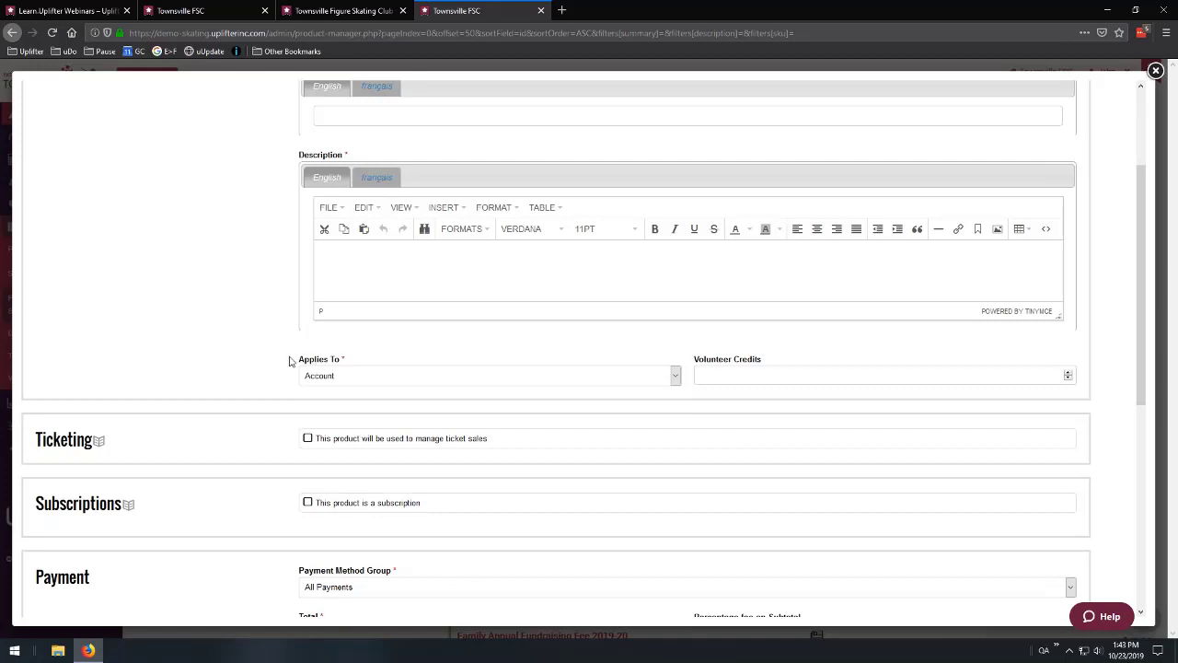
pyautogui.click(345, 376)
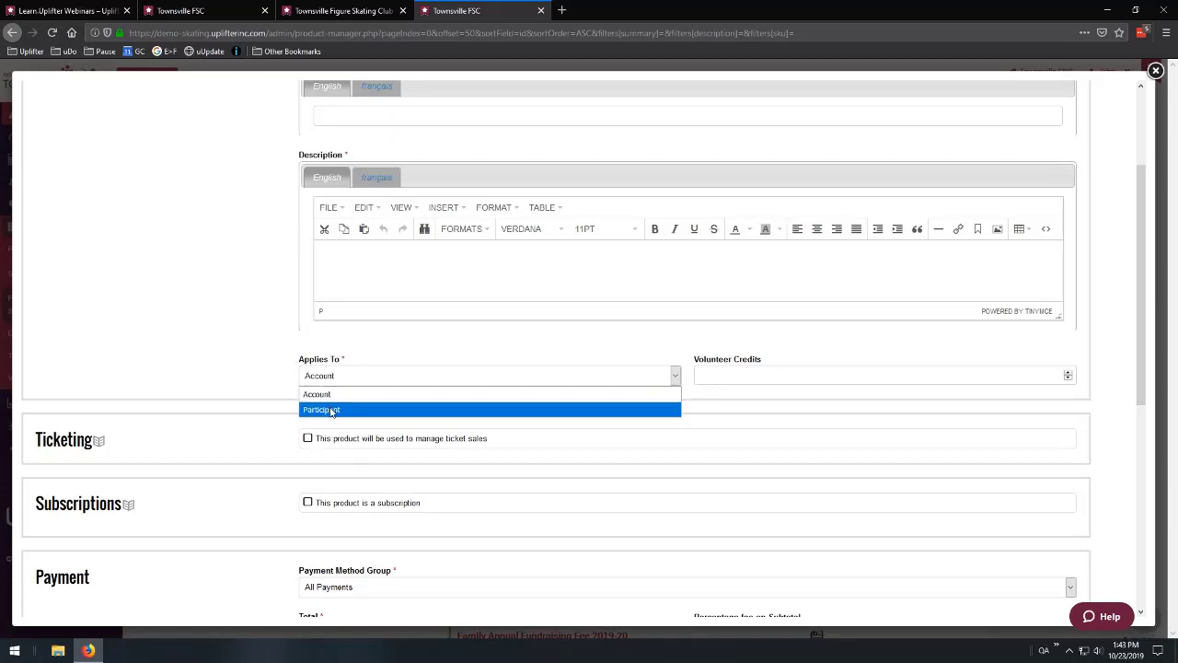
pyautogui.click(332, 410)
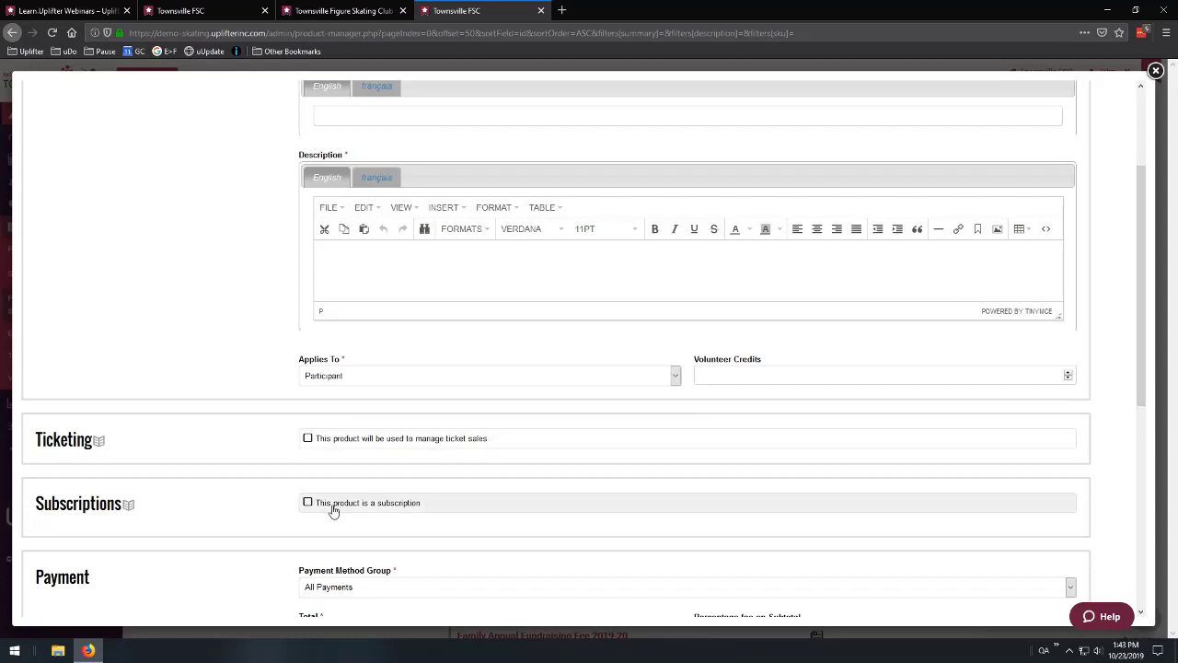
pyautogui.click(419, 379)
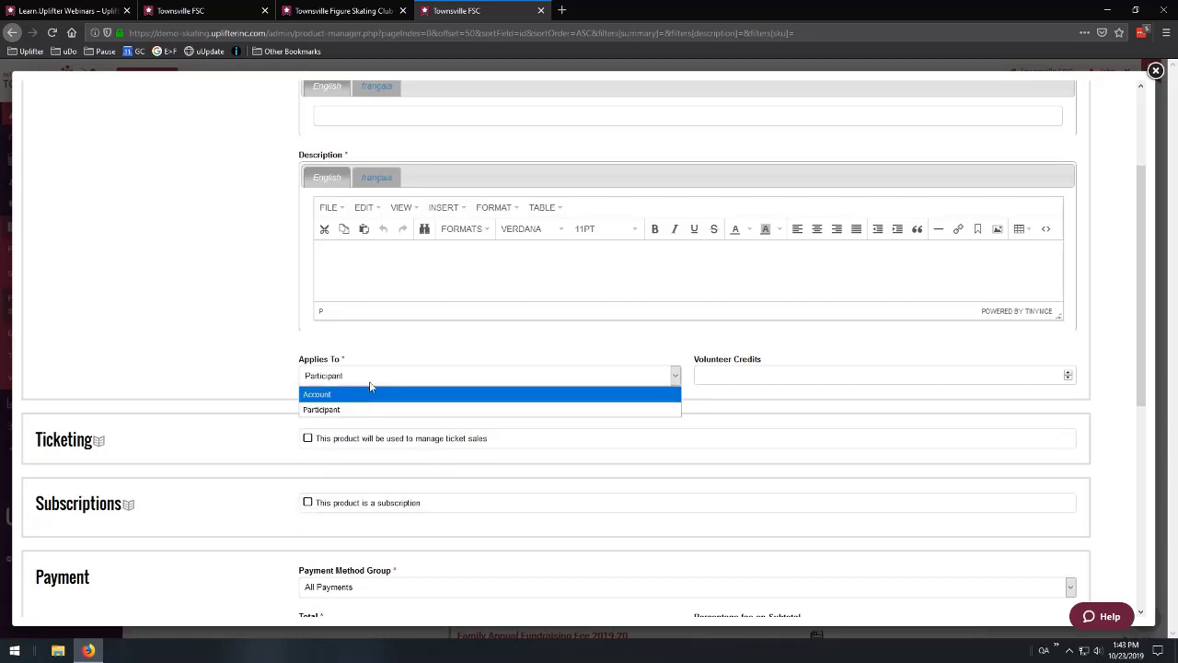
pyautogui.click(371, 394)
pyautogui.click(395, 375)
pyautogui.click(412, 396)
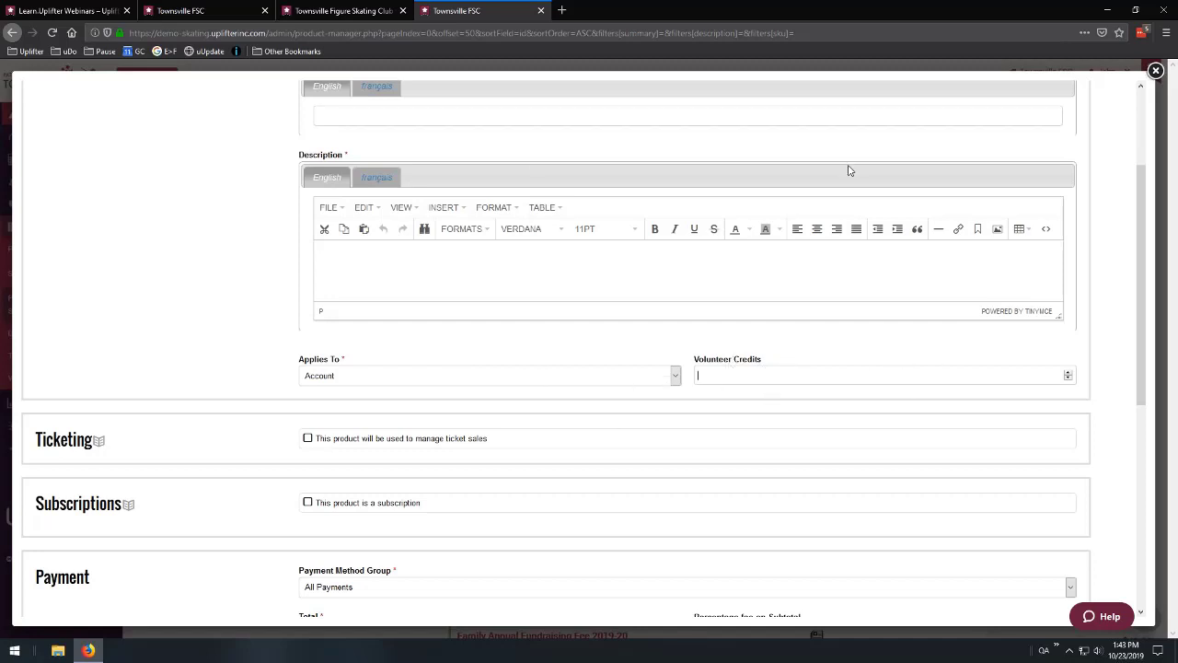
# Enable season discounts or volunteer credit buyout for the product and assign it to the 2019-2020 Fall / Winter season.
pyautogui.scroll(2, 245, 349)
pyautogui.scroll(3, 245, 349)
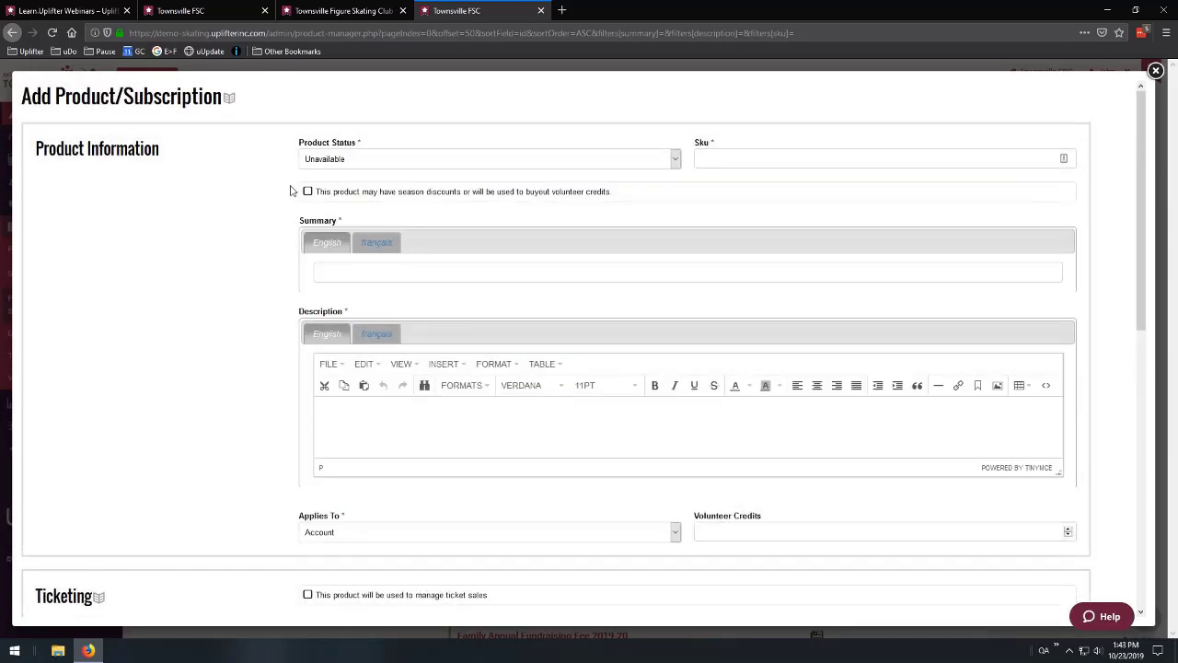
pyautogui.click(308, 197)
pyautogui.click(335, 197)
pyautogui.click(389, 231)
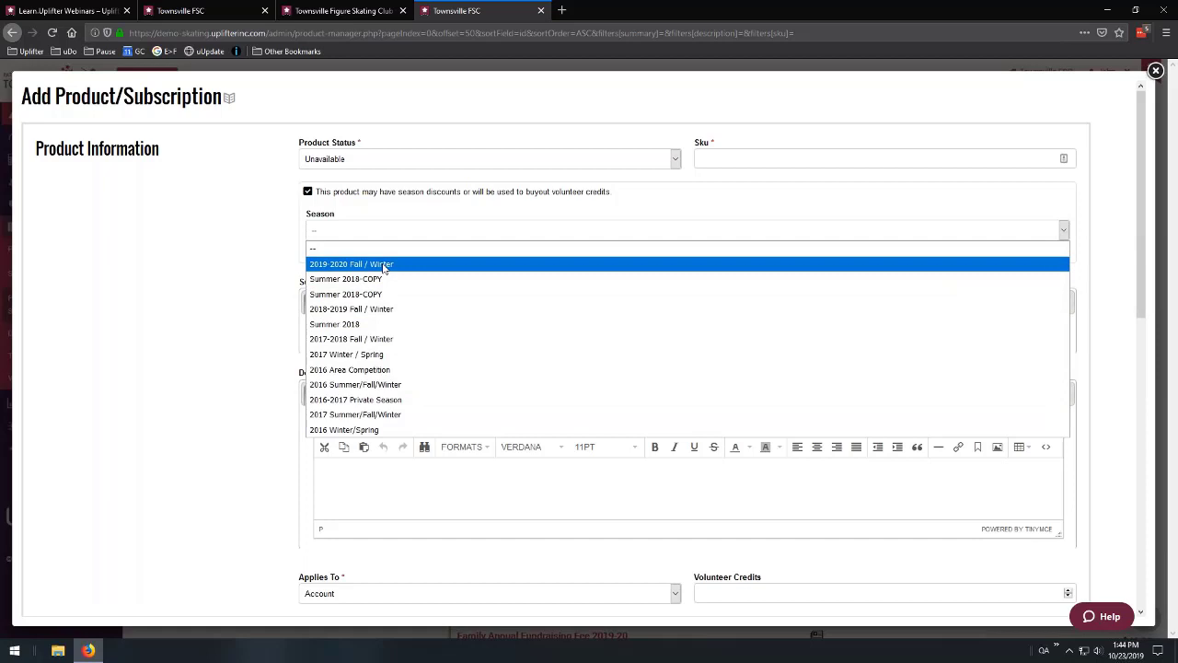
pyautogui.click(383, 265)
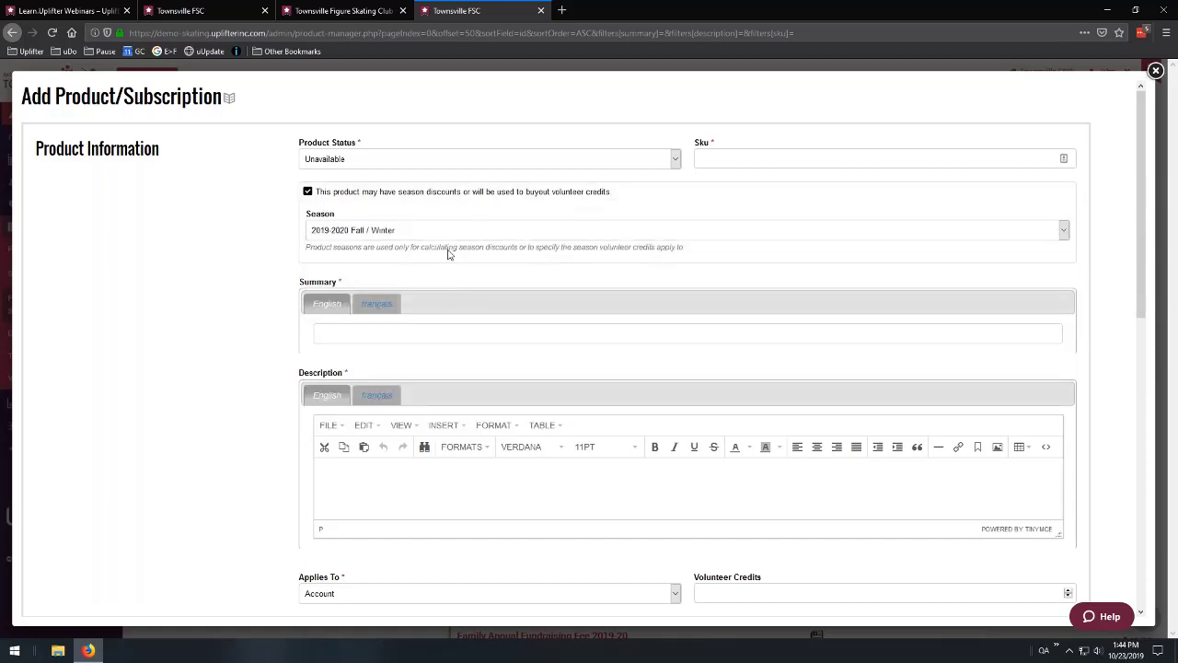
# Switch to the Learn.Uplifter Webinars browser tab and look up the Discounts session among the upcoming webinars.
pyautogui.click(92, 10)
pyautogui.scroll(-10, 247, 349)
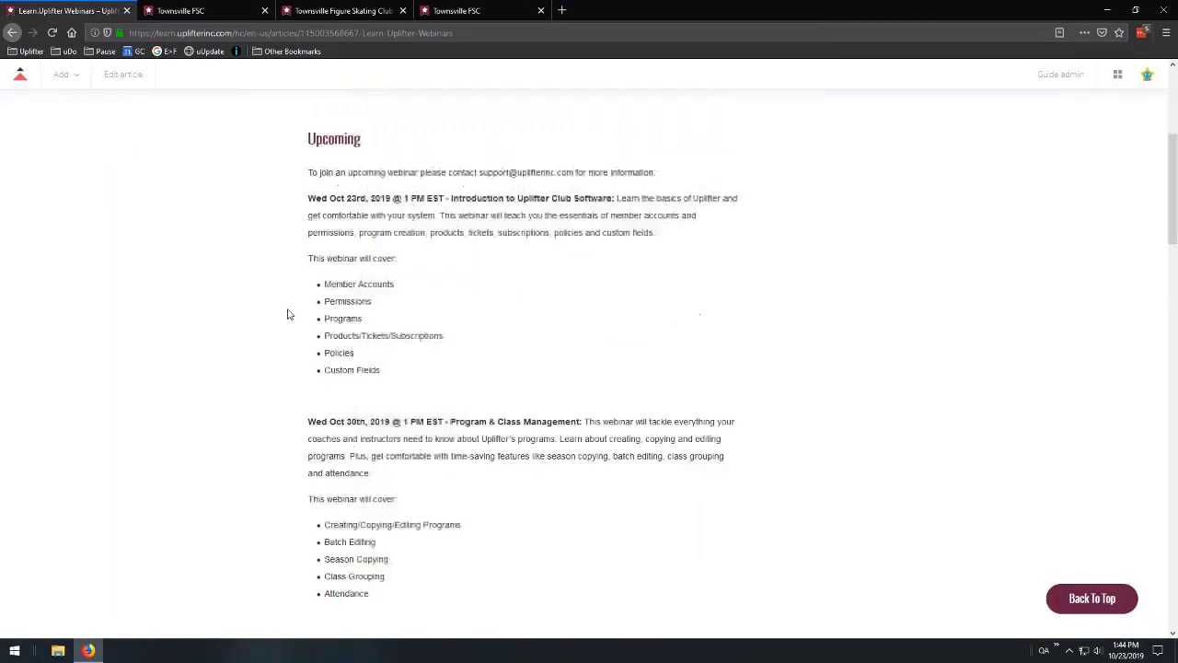
pyautogui.scroll(-4, 320, 267)
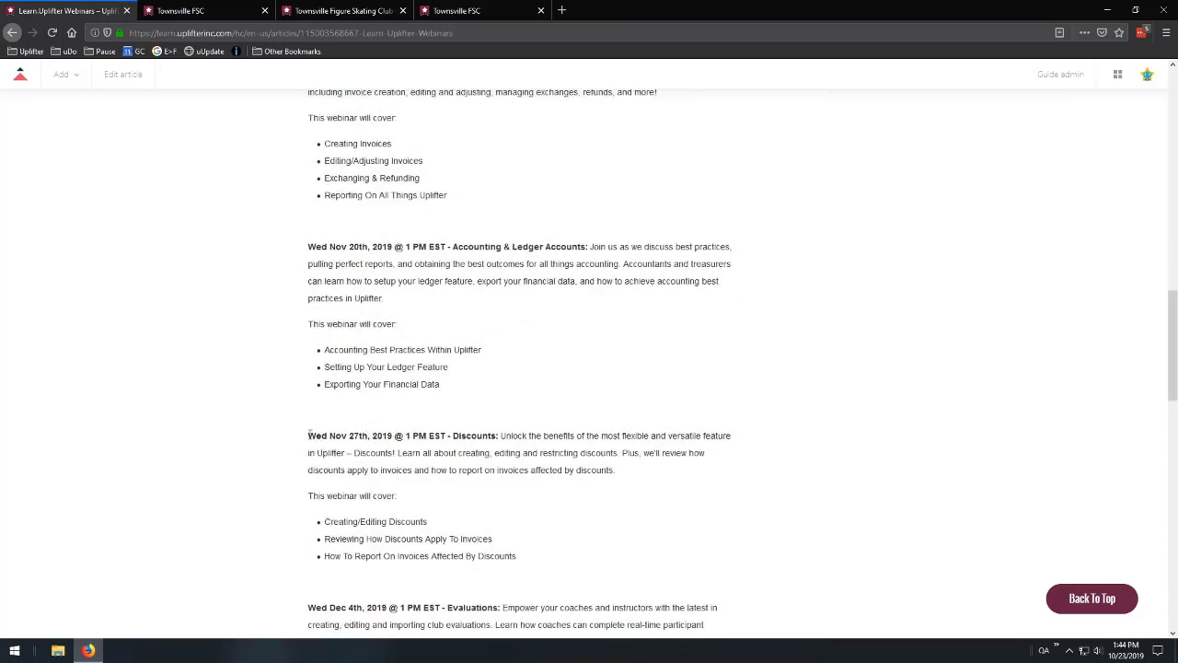
# Highlight the Nov 27th Discounts webinar date and return to the browser tab with the Add Product/Subscription form.
pyautogui.moveTo(308, 436); pyautogui.dragTo(372, 437)
pyautogui.click(462, 405)
pyautogui.click(510, 14)
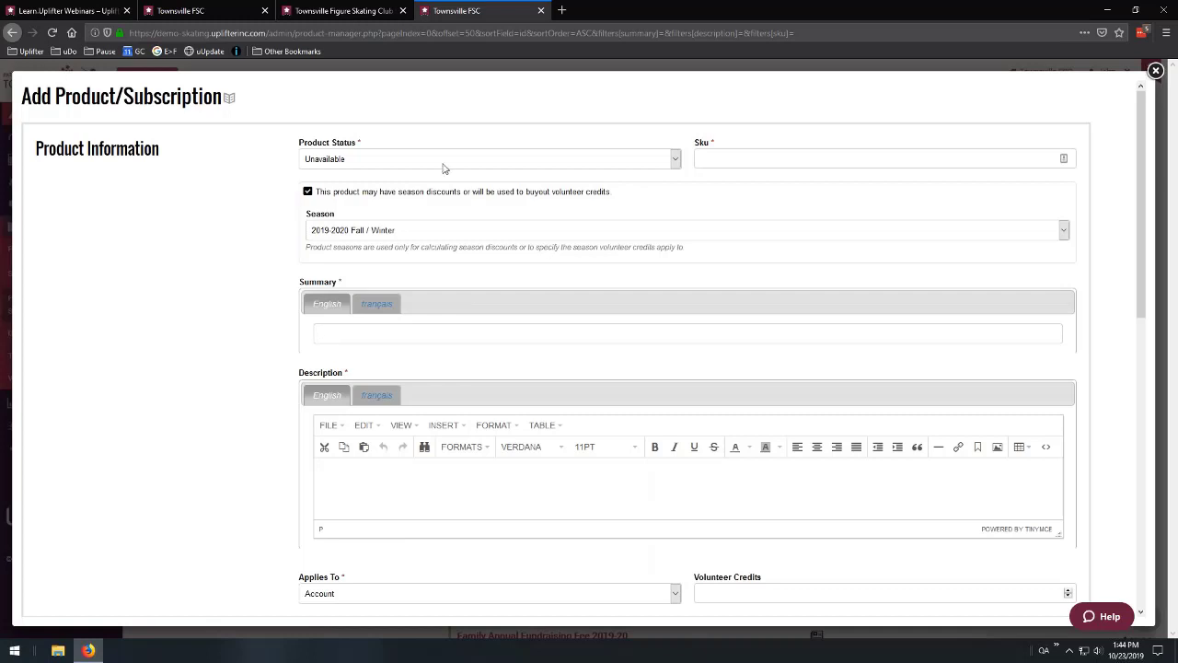
# Keep All Payments as the product's payment method group and set the percentage fee on subtotal to 5%.
pyautogui.scroll(-5, 261, 211)
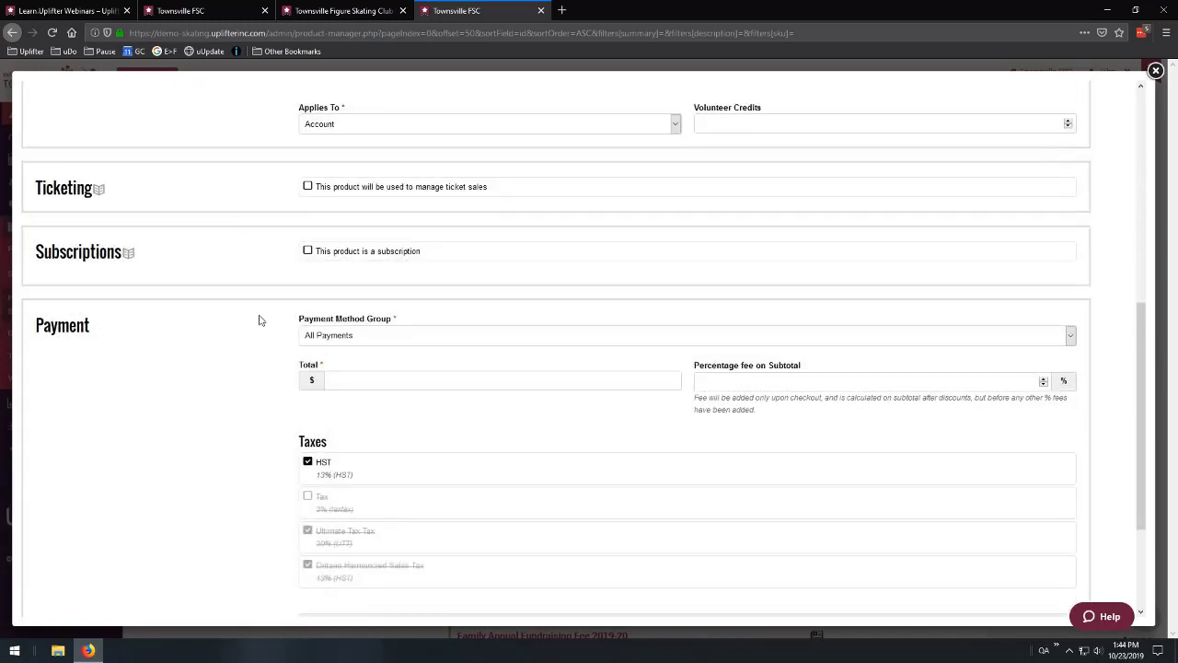
pyautogui.scroll(-1, 312, 282)
pyautogui.scroll(-2, 312, 282)
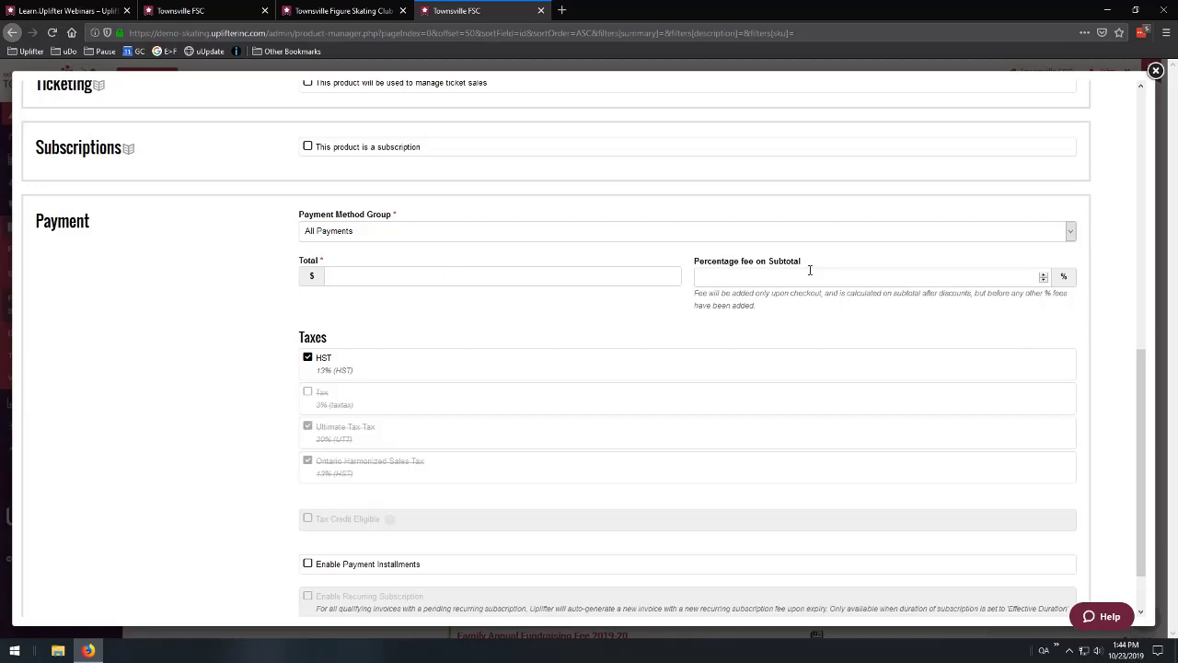
pyautogui.click(408, 231)
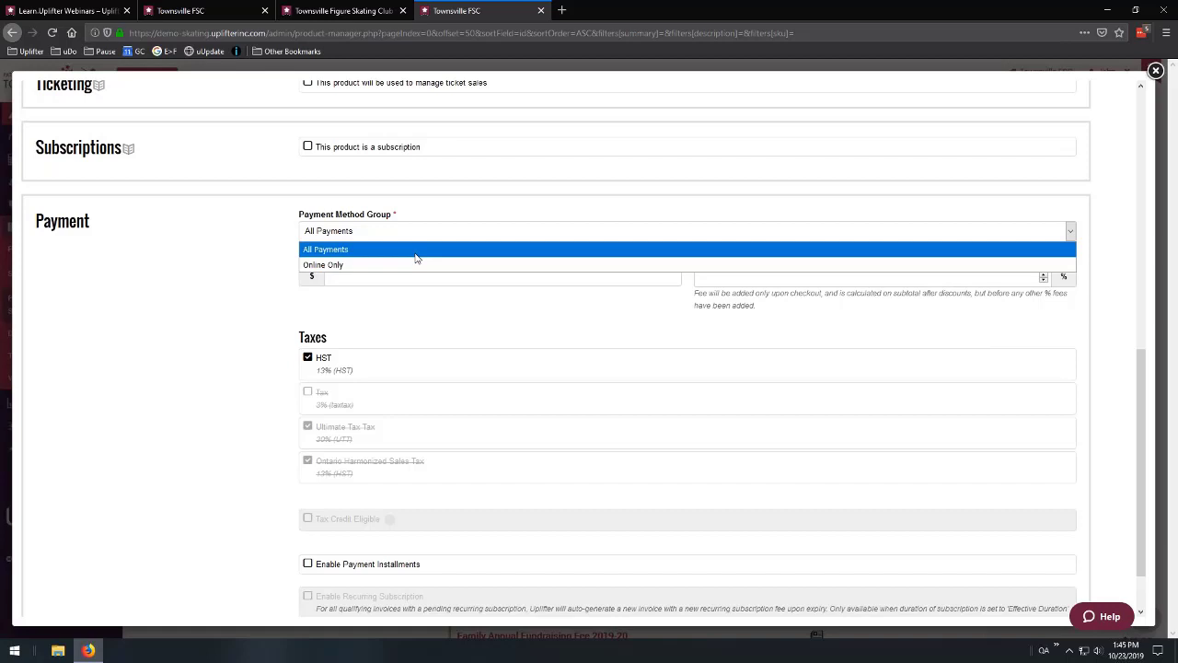
pyautogui.click(415, 255)
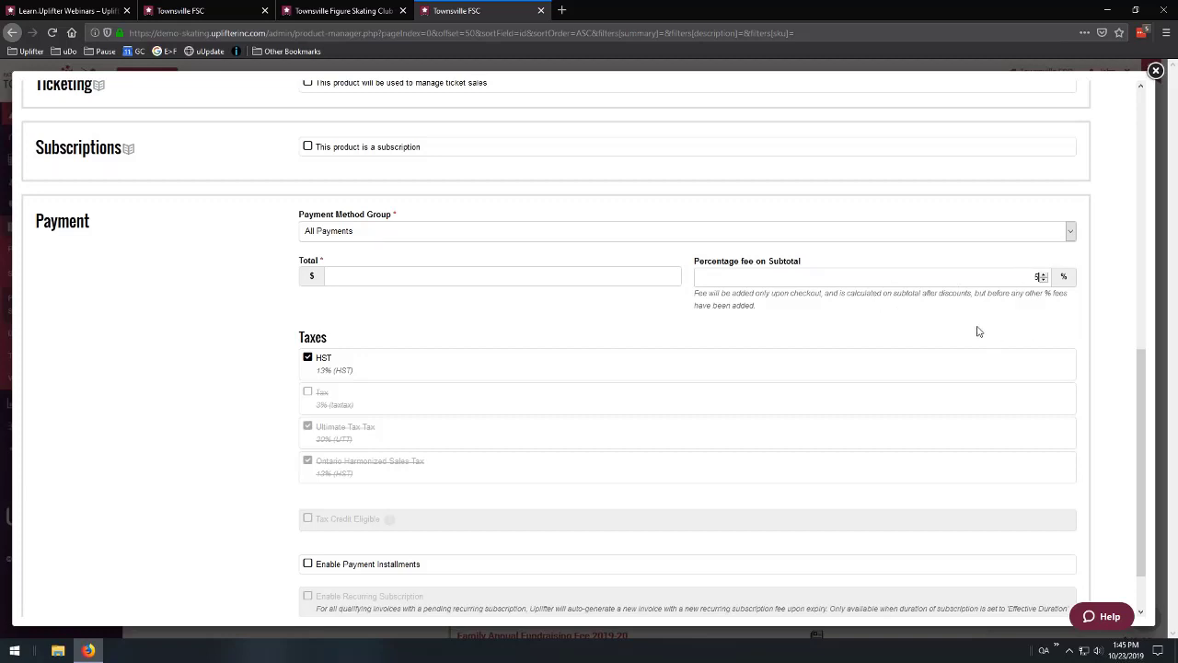
pyautogui.scroll(1, 699, 350)
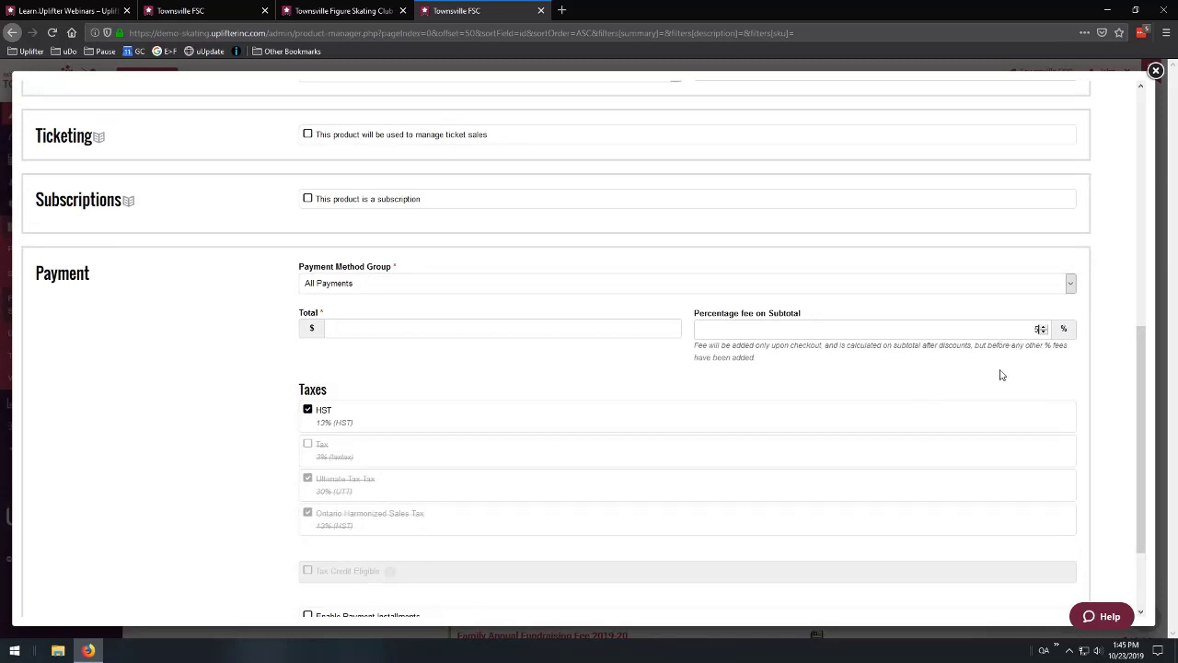
# Try enabling payment installments to view their settings, and turn them off again.
pyautogui.scroll(-2, 380, 313)
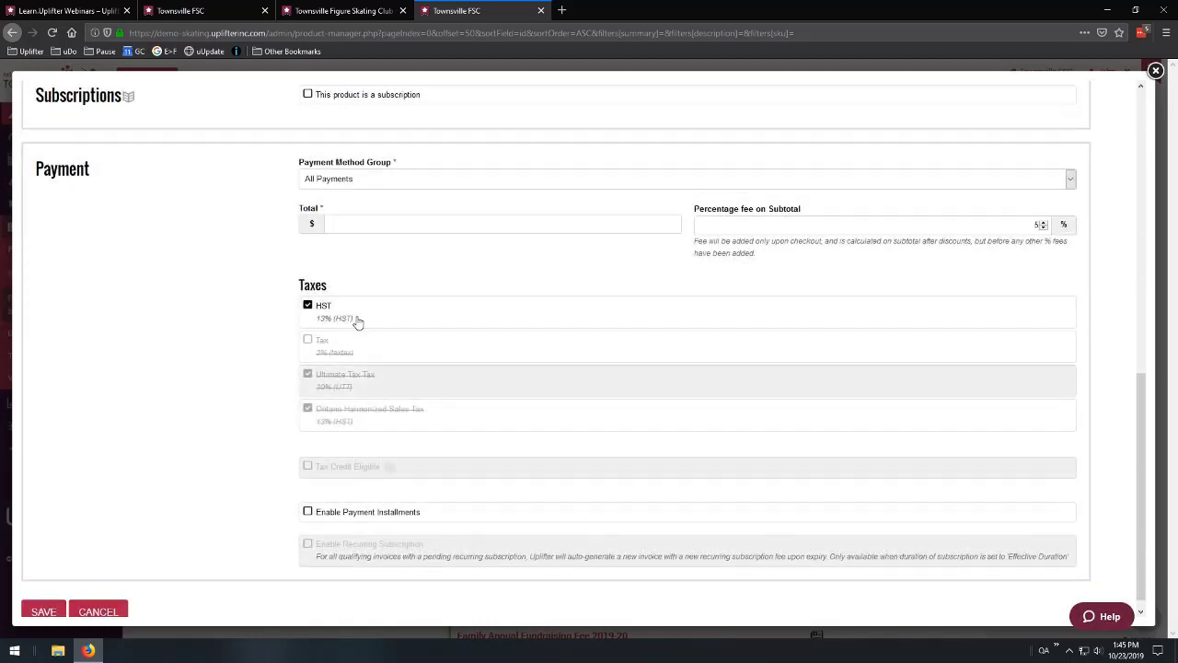
pyautogui.scroll(-1, 316, 315)
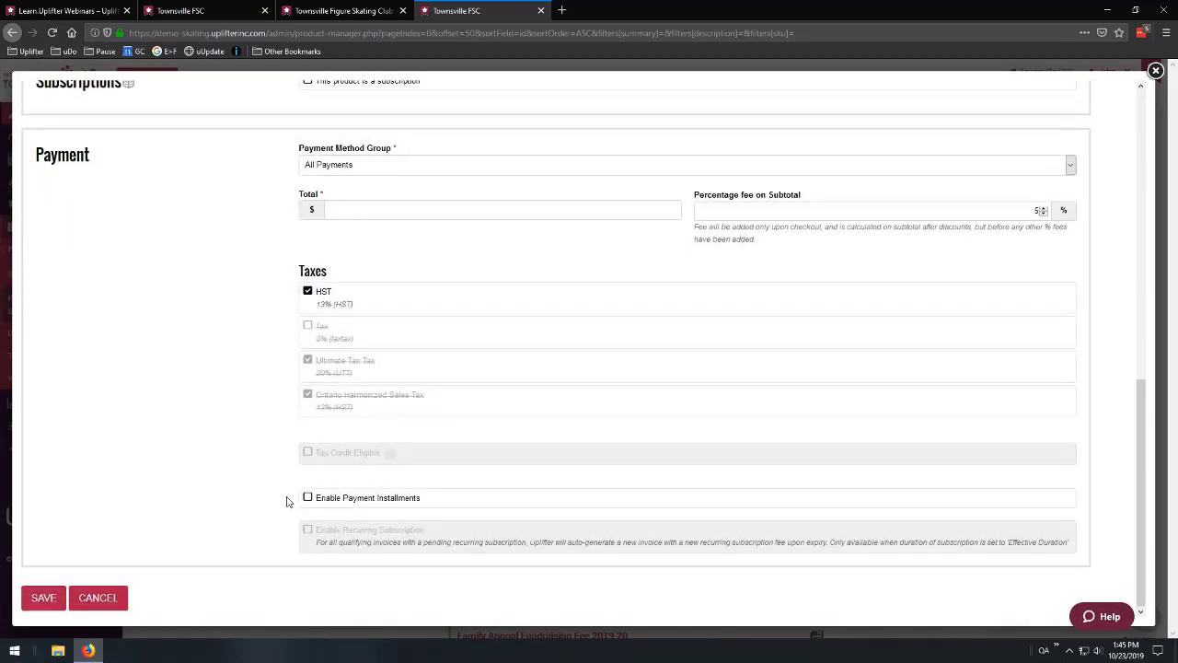
pyautogui.click(373, 501)
pyautogui.scroll(-2, 239, 460)
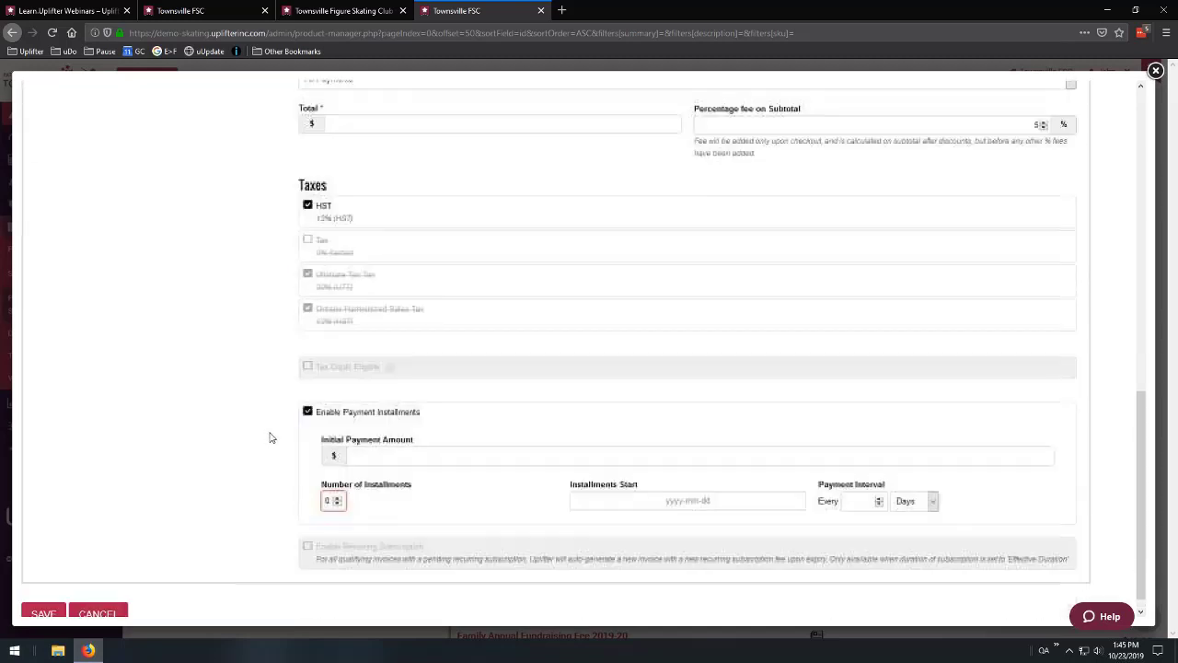
pyautogui.click(308, 396)
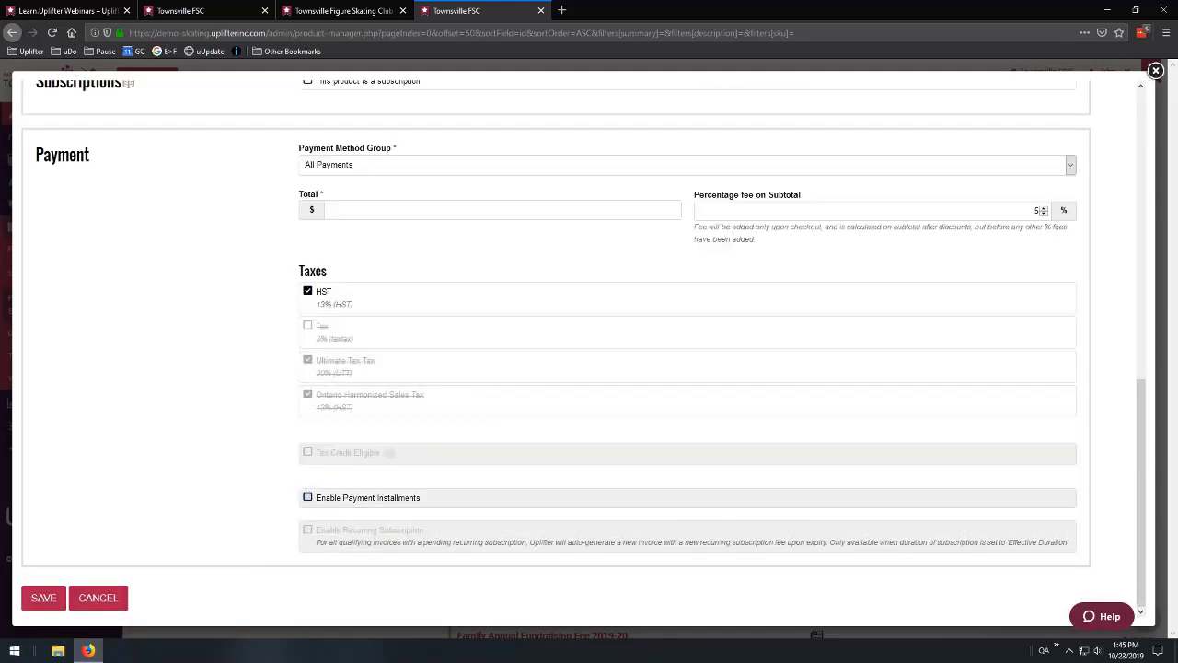
# Try using the product to manage ticket sales, allowing multiple redemptions with a maximum of 5 per ticket.
pyautogui.scroll(1, 261, 392)
pyautogui.scroll(5, 258, 392)
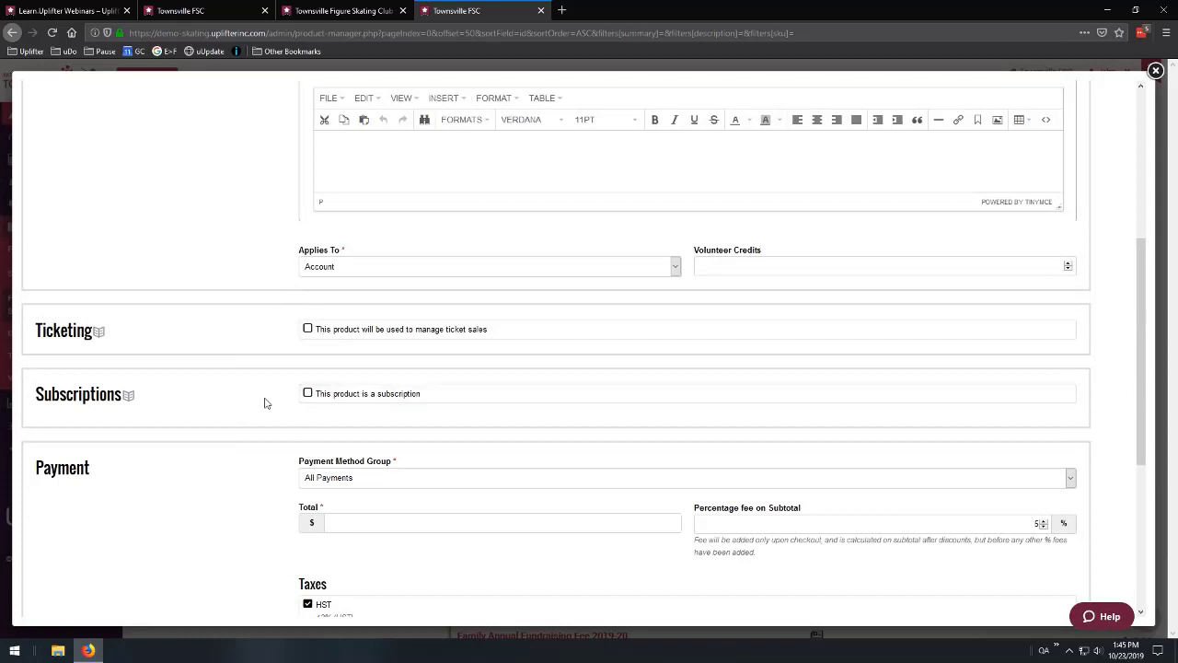
pyautogui.scroll(6, 230, 386)
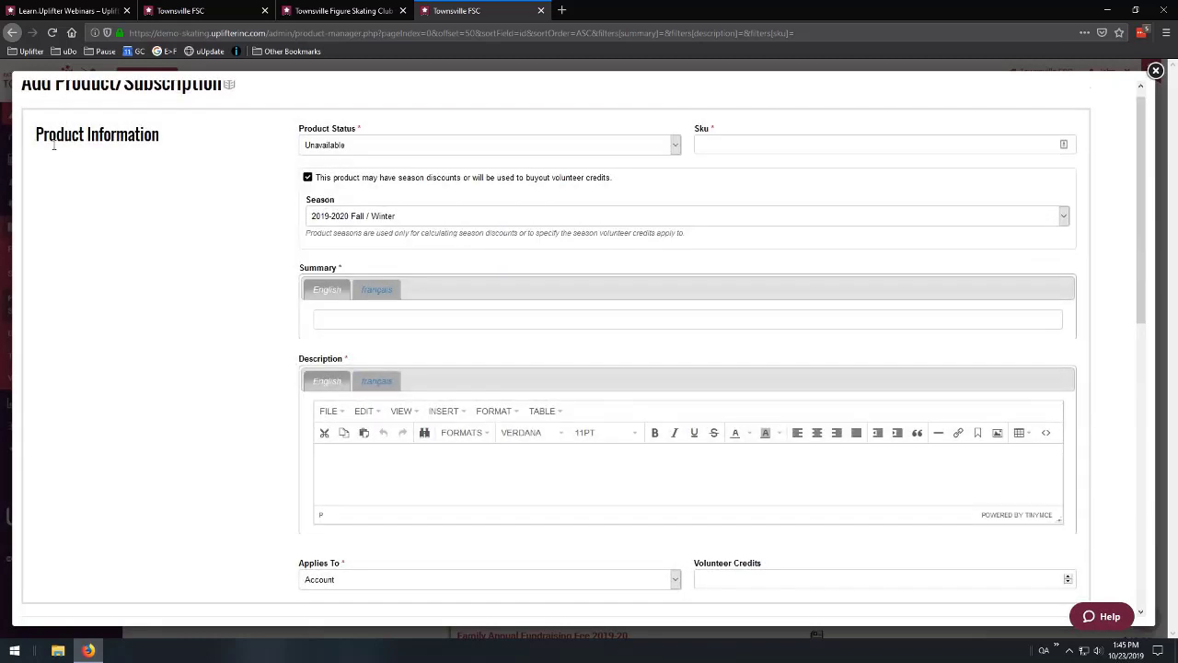
pyautogui.scroll(-9, 185, 219)
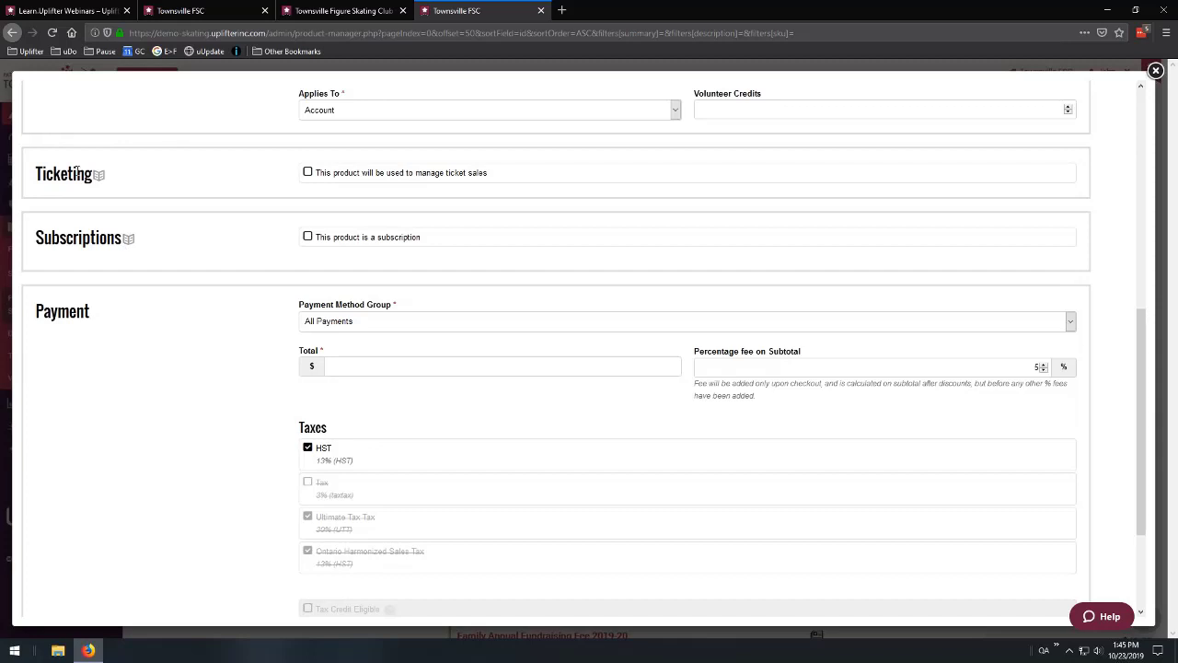
pyautogui.click(308, 172)
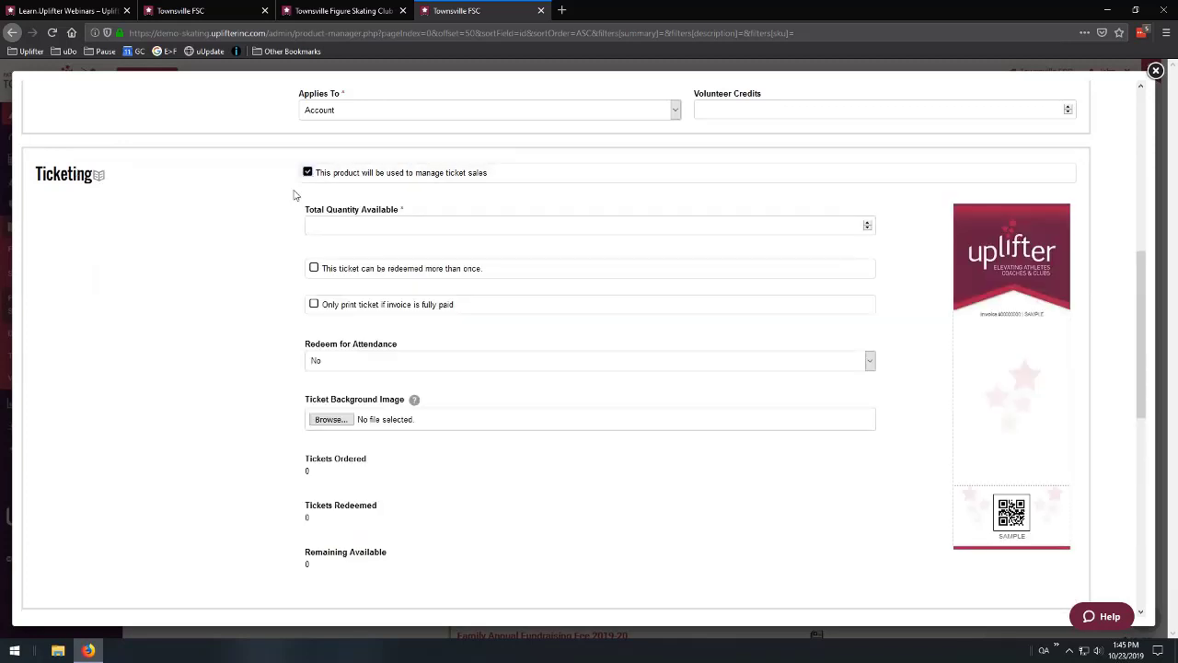
pyautogui.scroll(2, 221, 317)
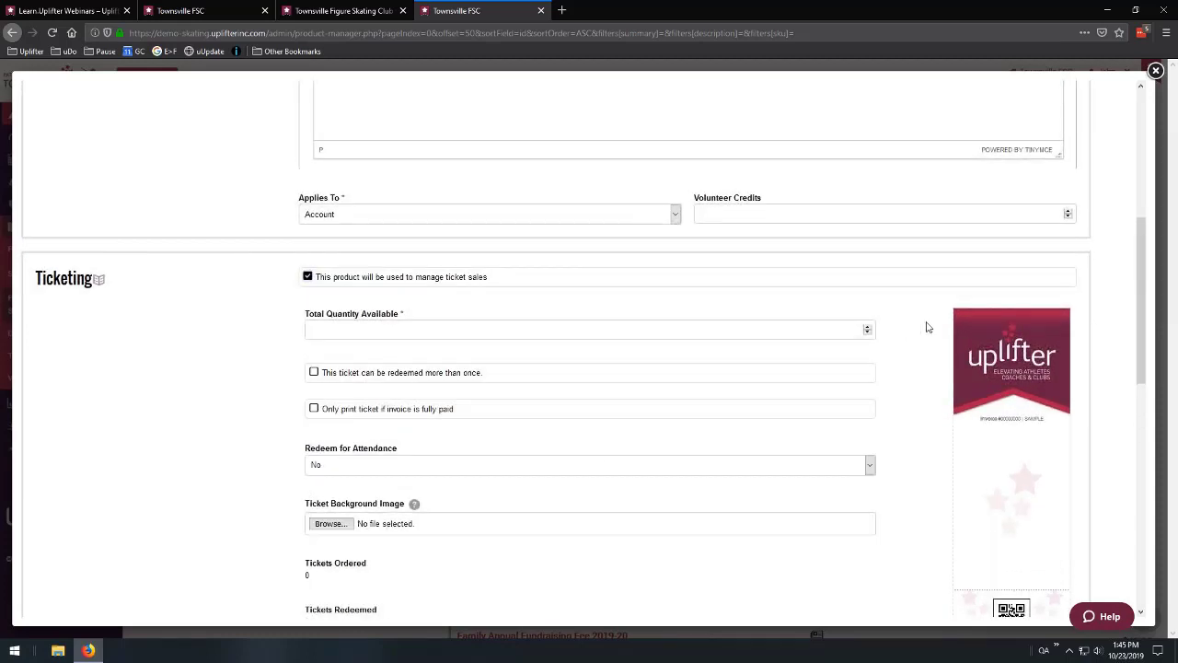
pyautogui.scroll(-2, 938, 414)
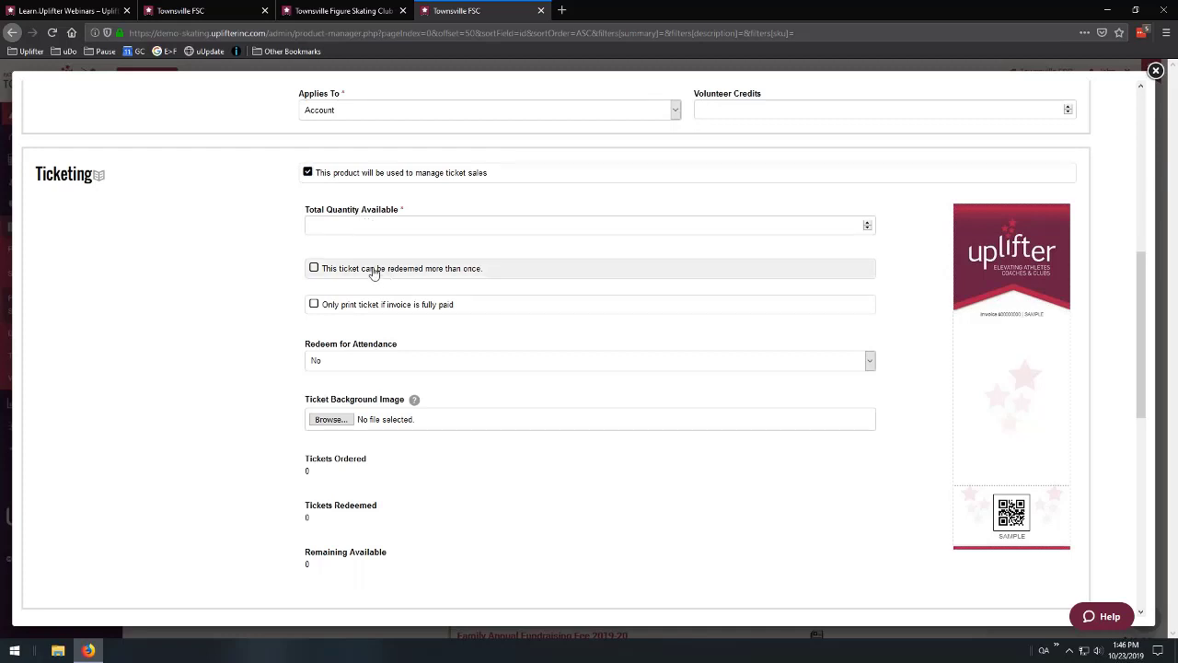
pyautogui.click(314, 268)
pyautogui.click(348, 318)
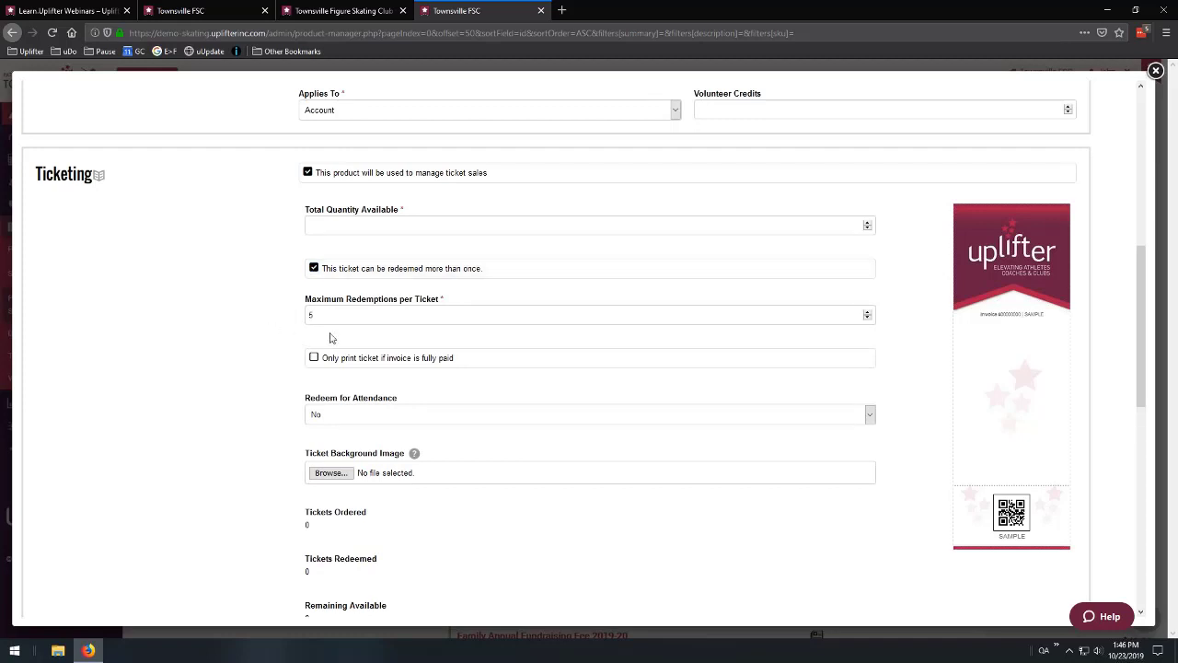
# Set the ticket's Redeem for Attendance option to Required and review the available choices.
pyautogui.click(342, 414)
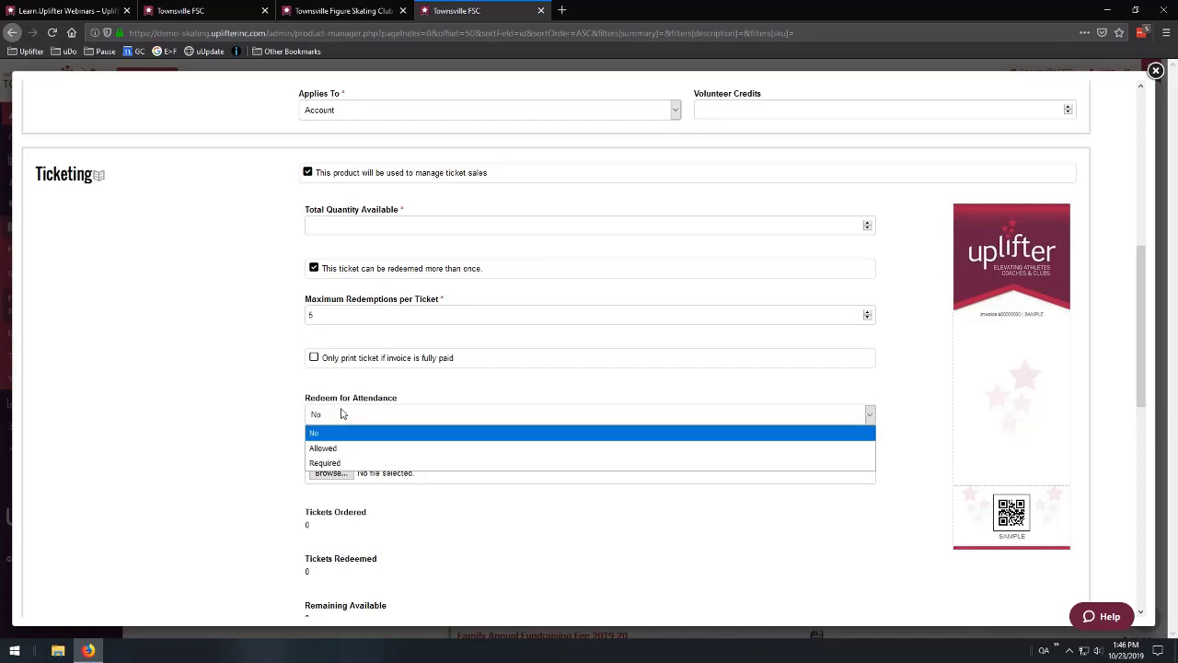
pyautogui.click(329, 462)
pyautogui.moveTo(330, 304); pyautogui.dragTo(425, 303)
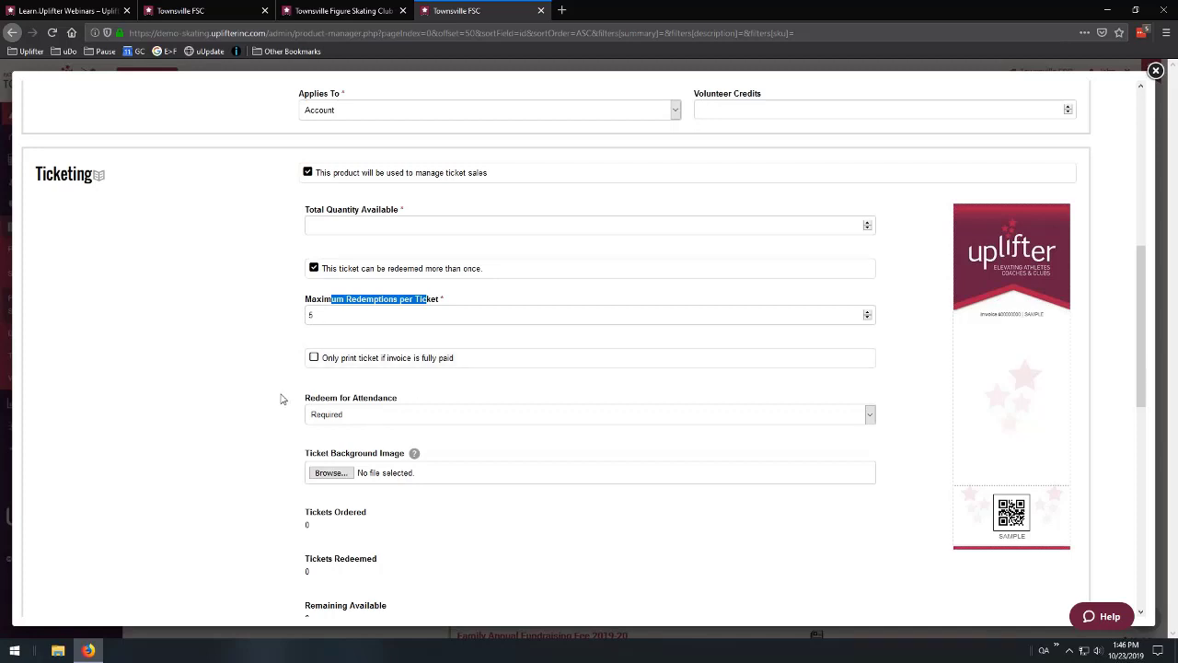
pyautogui.click(373, 419)
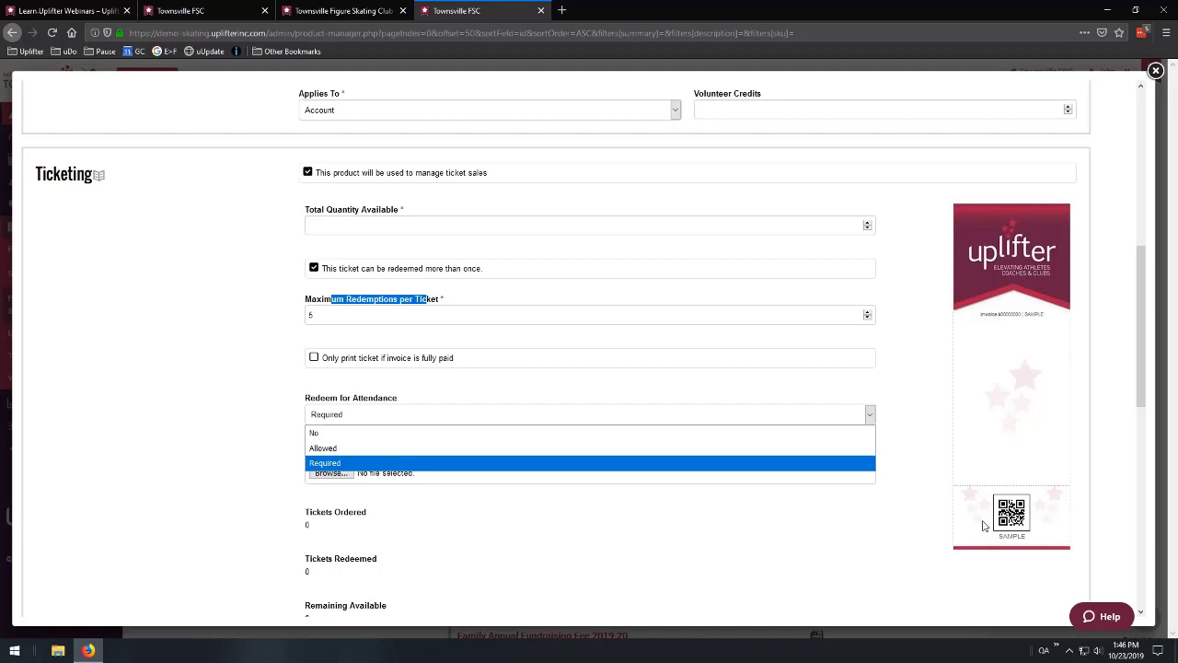
pyautogui.click(171, 357)
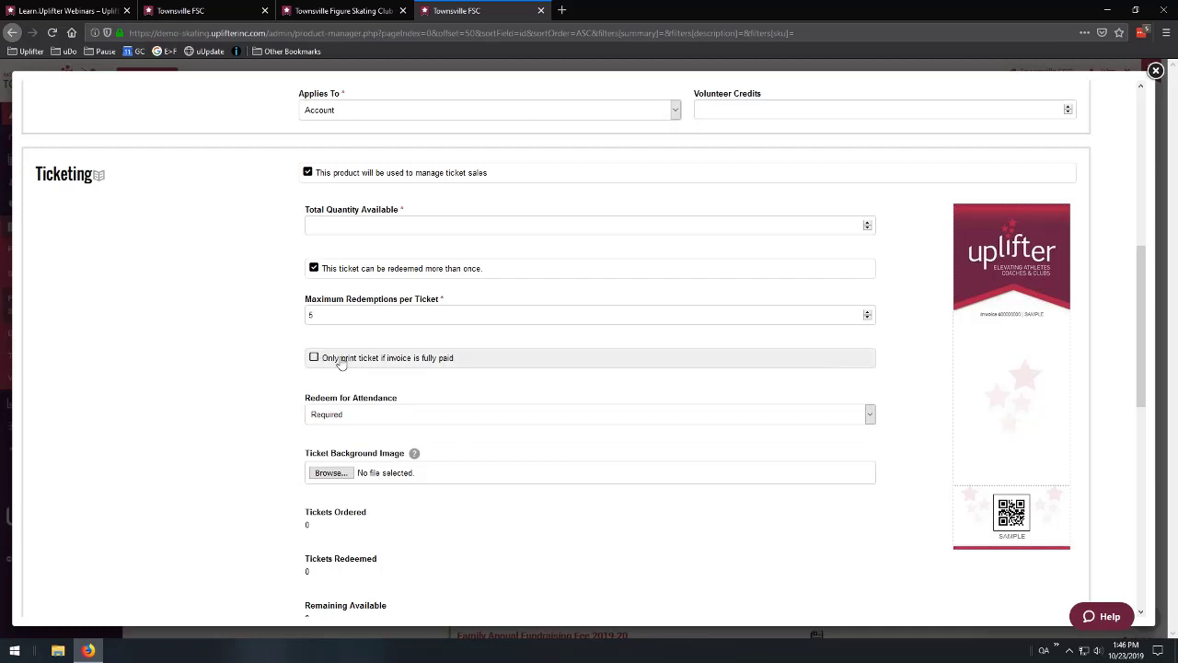
# Review the paid-invoice printing and background image options for tickets, and turn off ticket sales management for the product.
pyautogui.click(410, 361)
pyautogui.scroll(-3, 221, 355)
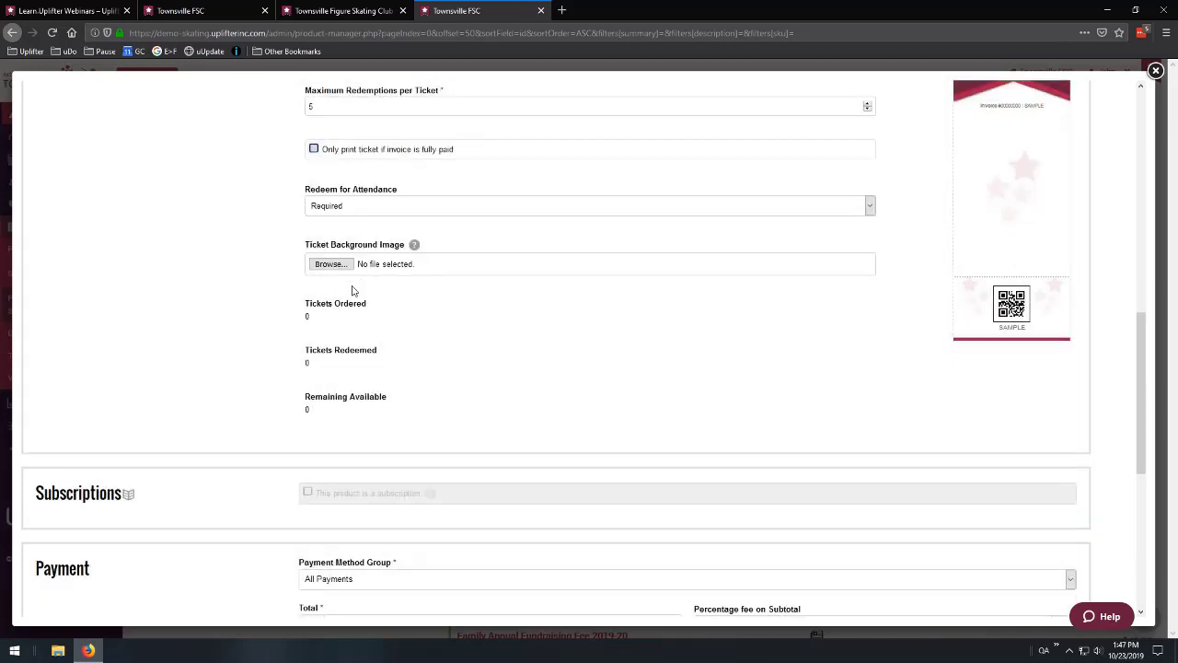
pyautogui.scroll(2, 352, 290)
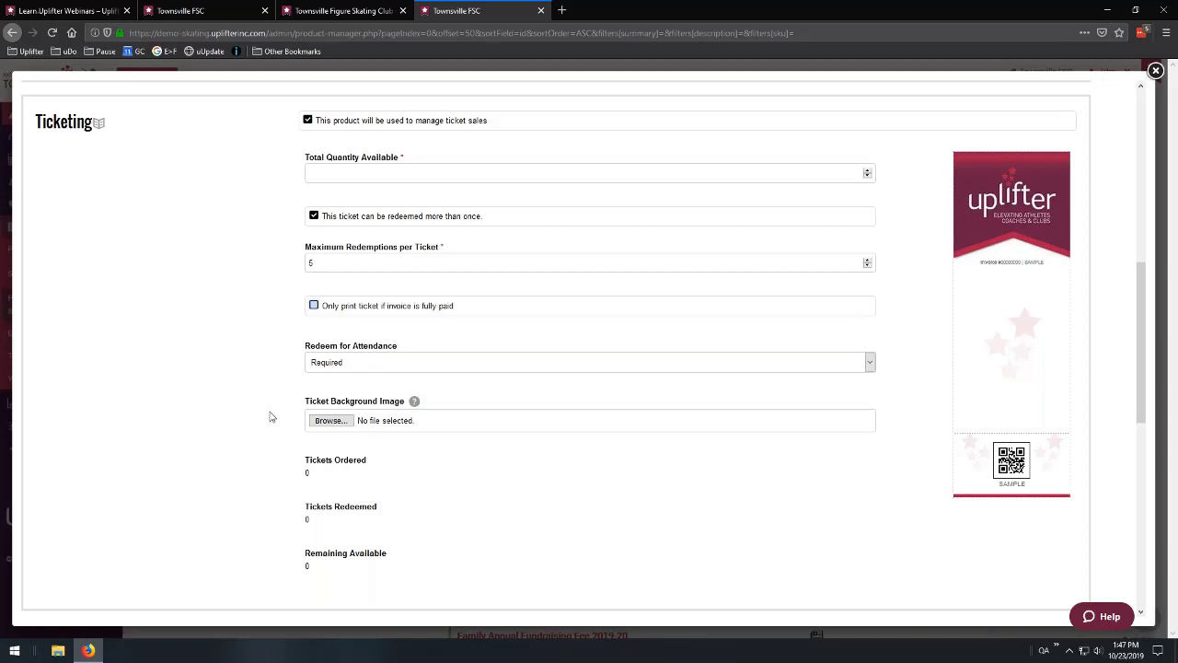
pyautogui.scroll(-3, 263, 386)
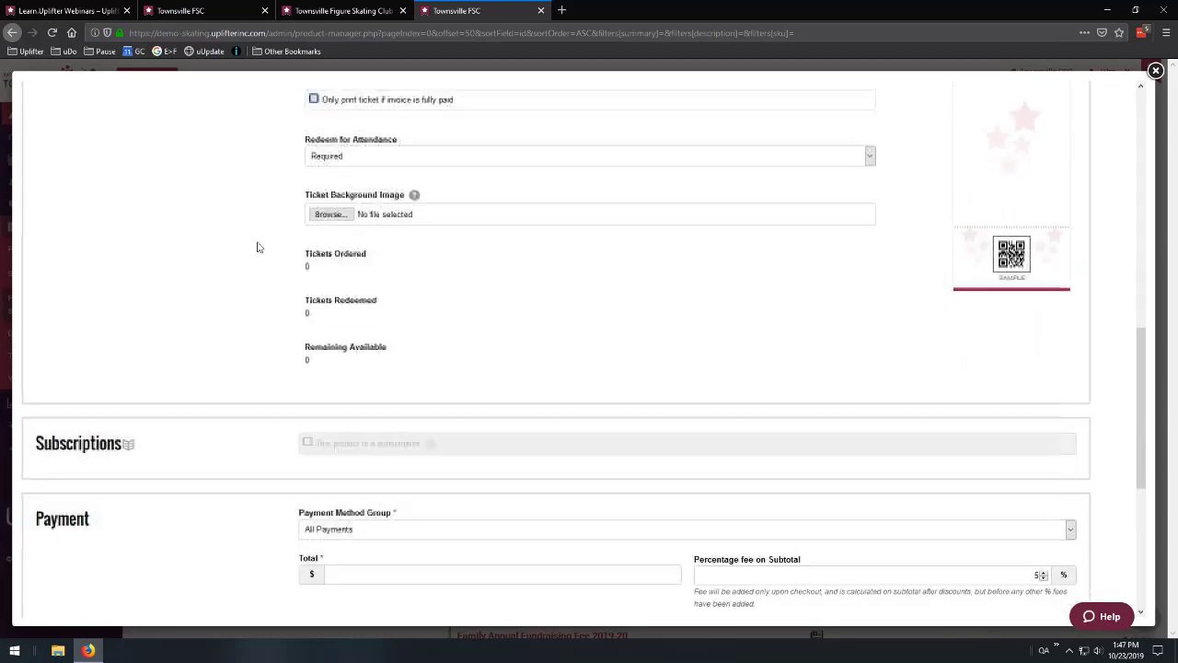
pyautogui.scroll(4, 255, 245)
pyautogui.click(308, 225)
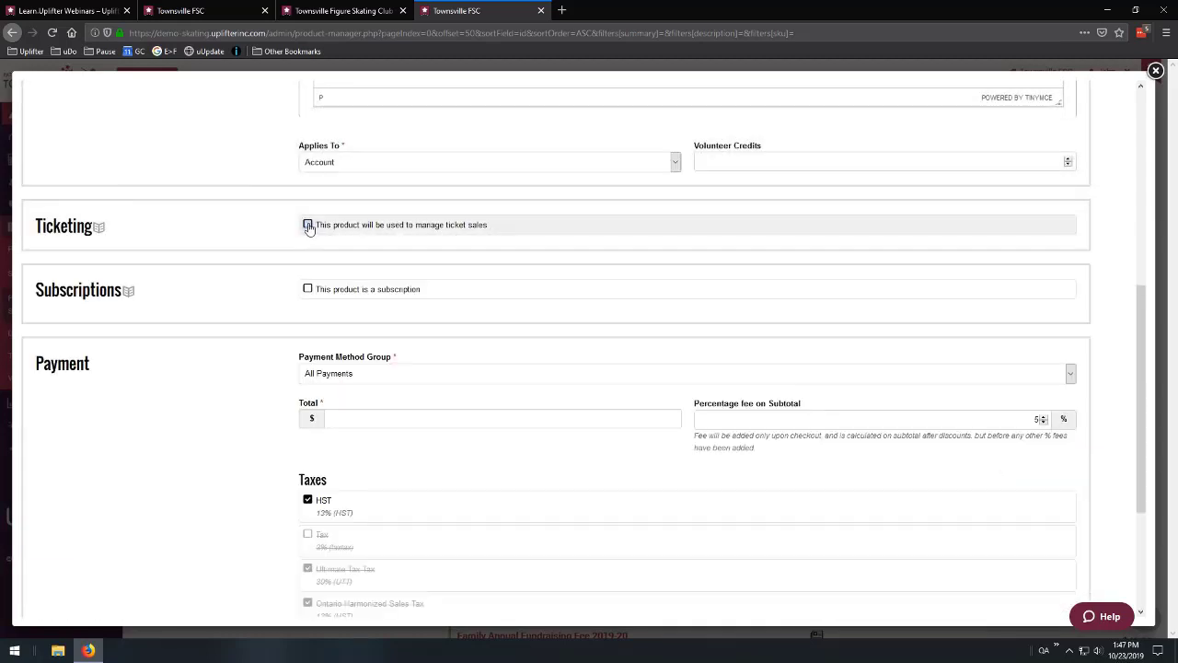
# Mark the product as a subscription, trying the mandatory option and switching it back off.
pyautogui.click(308, 289)
pyautogui.scroll(-2, 256, 408)
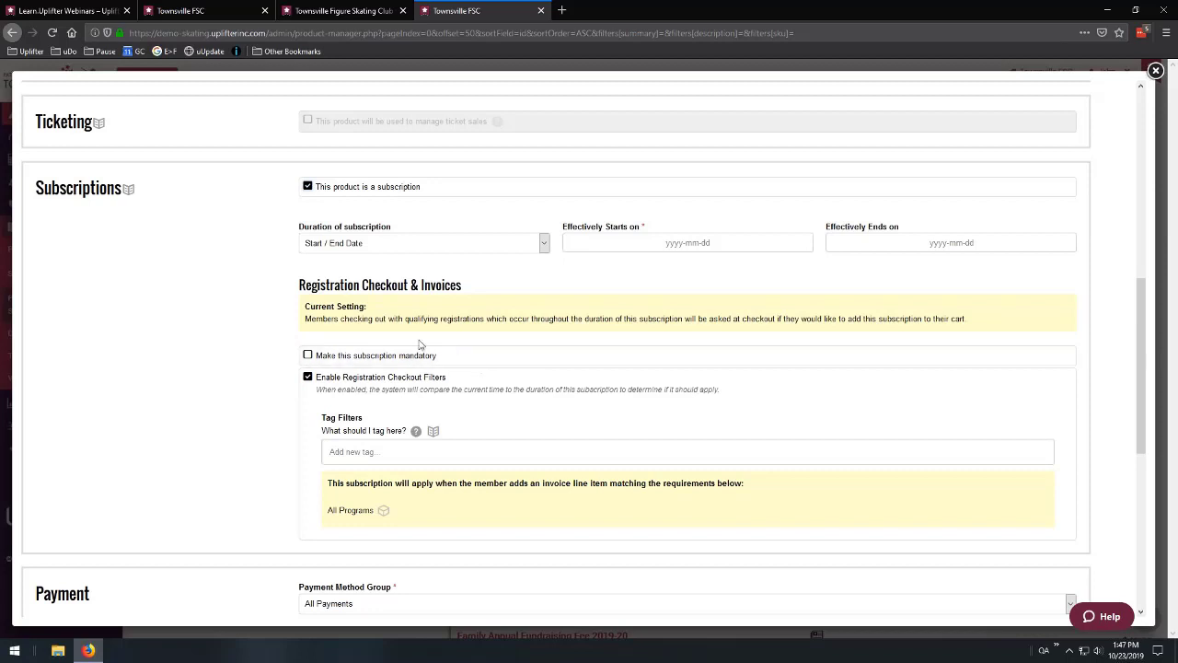
pyautogui.click(307, 354)
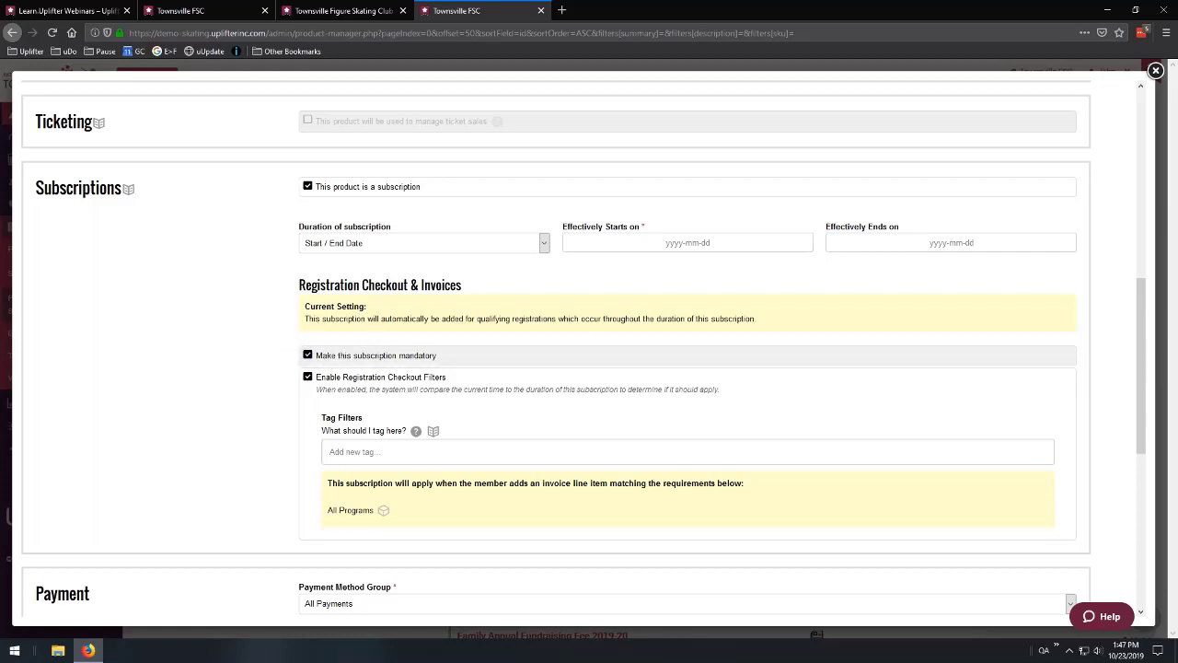
pyautogui.scroll(-3, 267, 345)
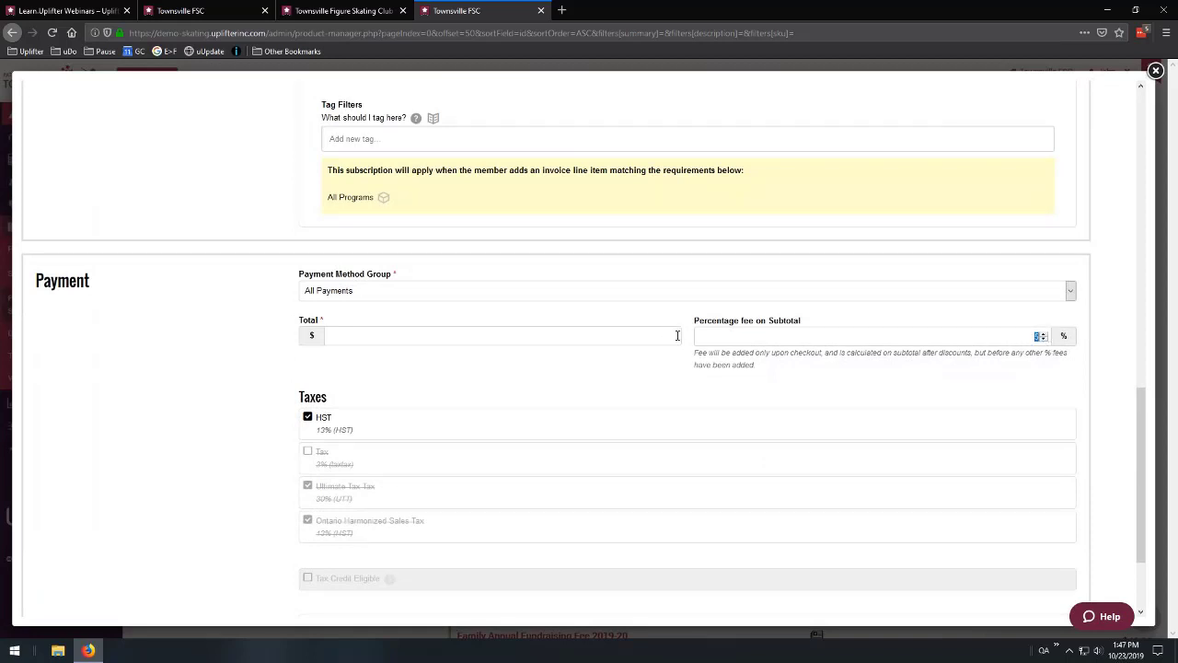
pyautogui.scroll(3, 728, 393)
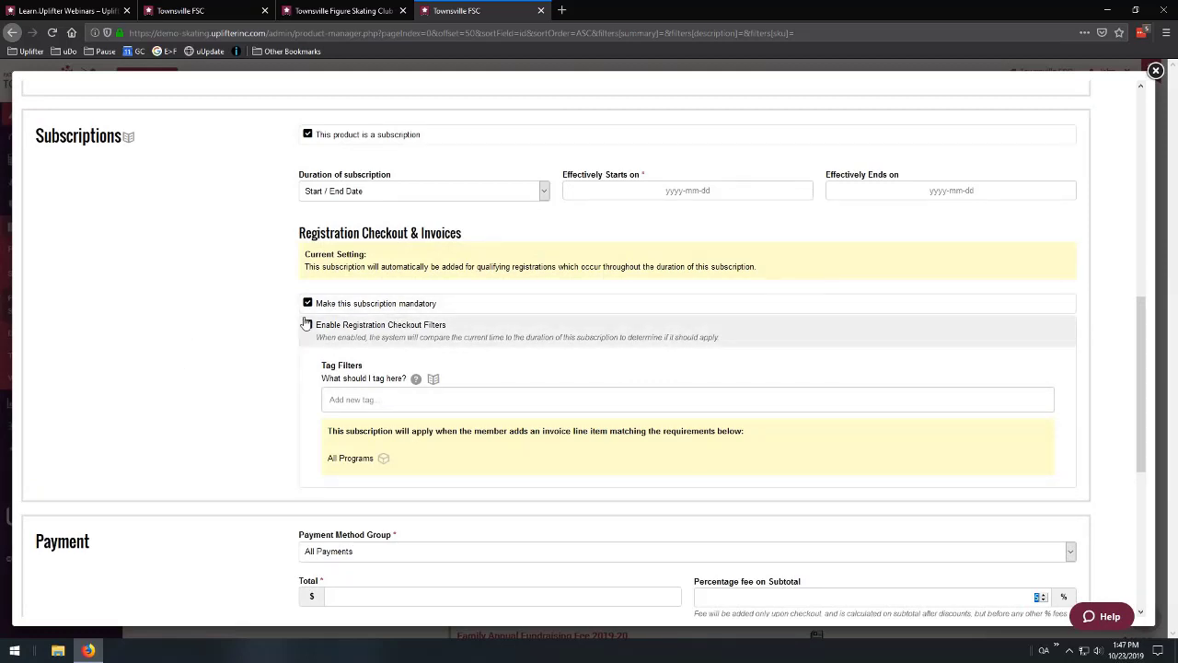
pyautogui.click(329, 303)
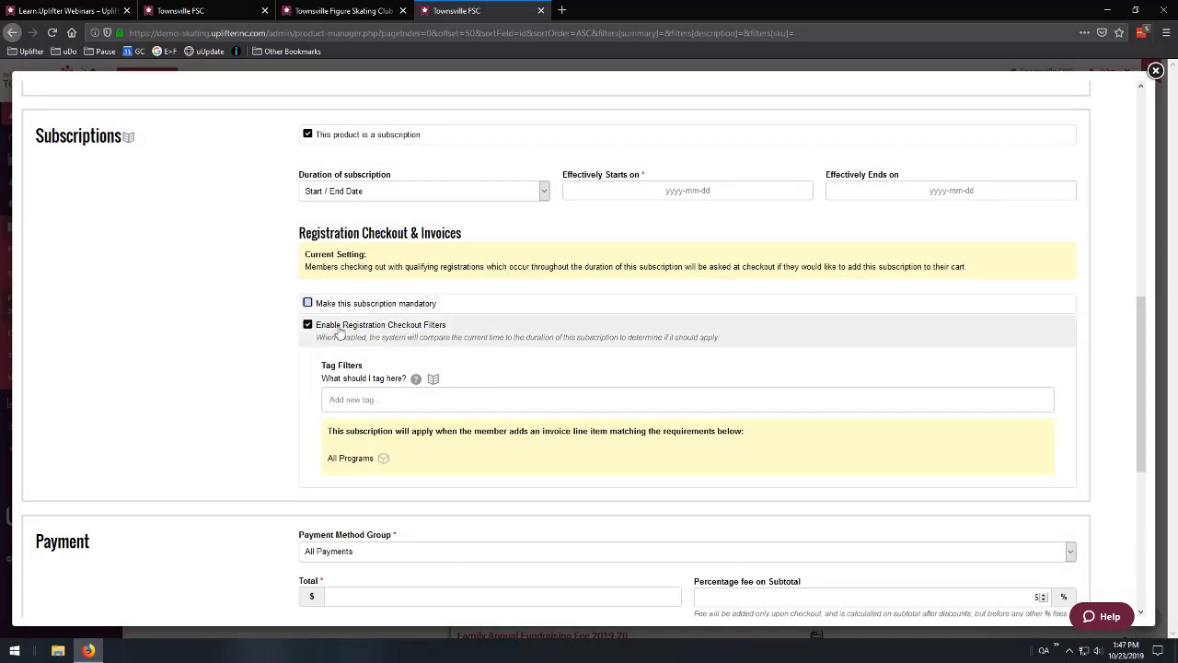
# View the StarSkate levels on the Categories page in a separate browser tab, and return to the subscription's tag filters.
pyautogui.click(384, 405)
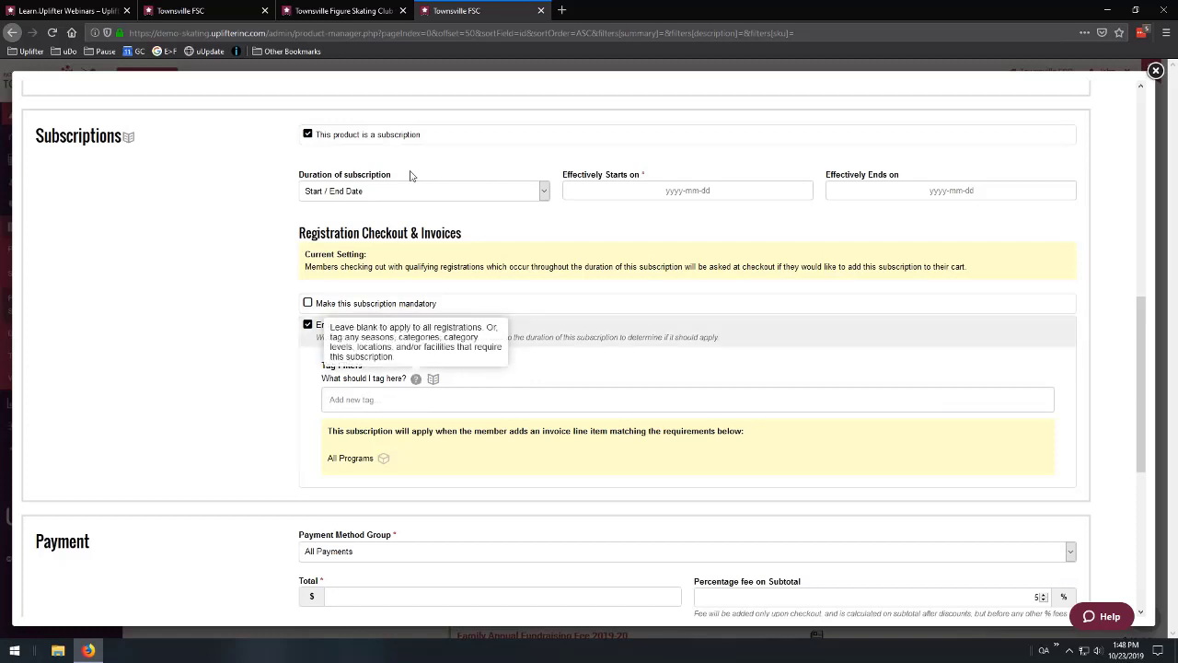
pyautogui.moveTo(354, 10); pyautogui.dragTo(405, 2)
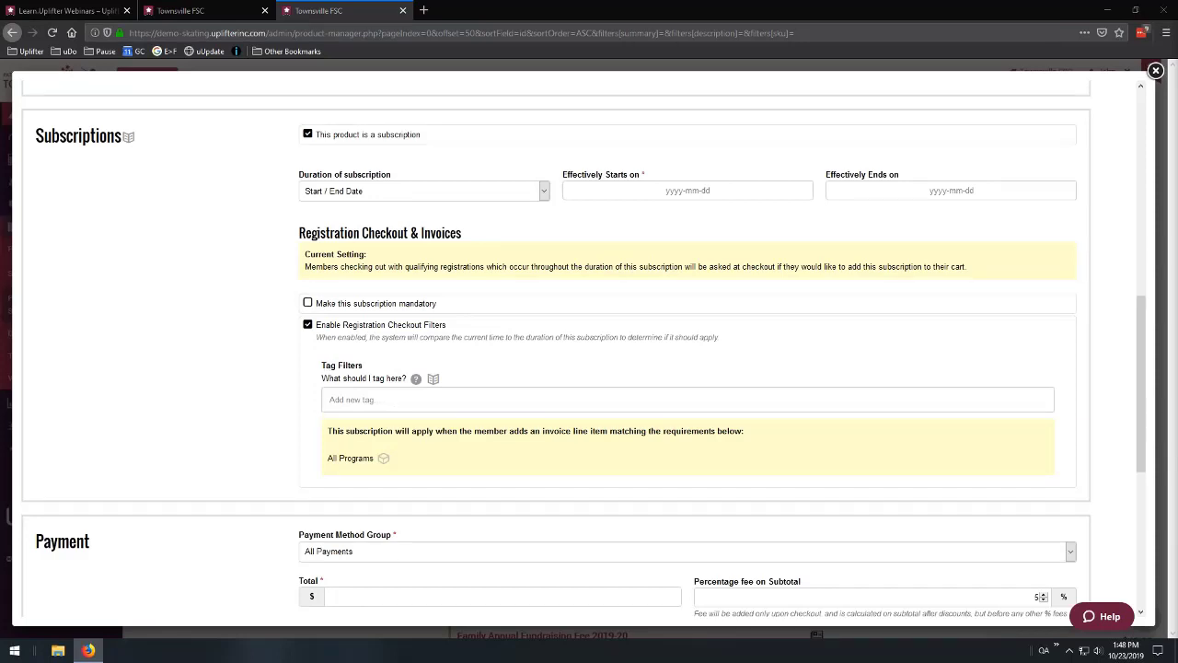
pyautogui.moveTo(1159, 161); pyautogui.dragTo(874, 7)
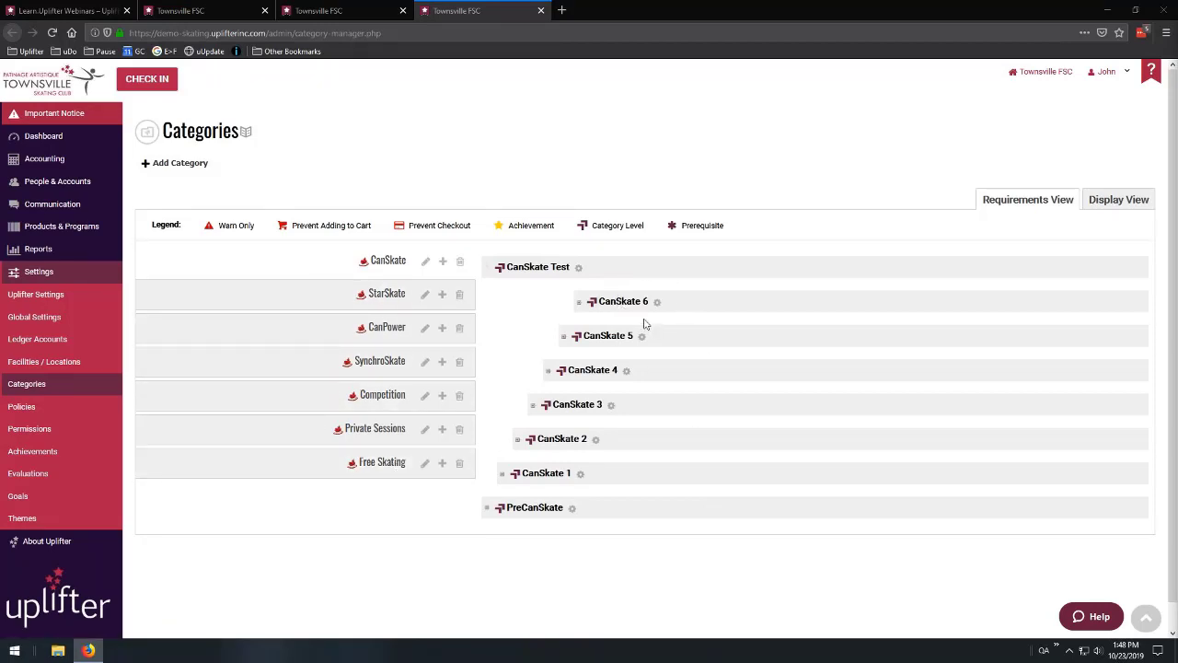
pyautogui.click(396, 304)
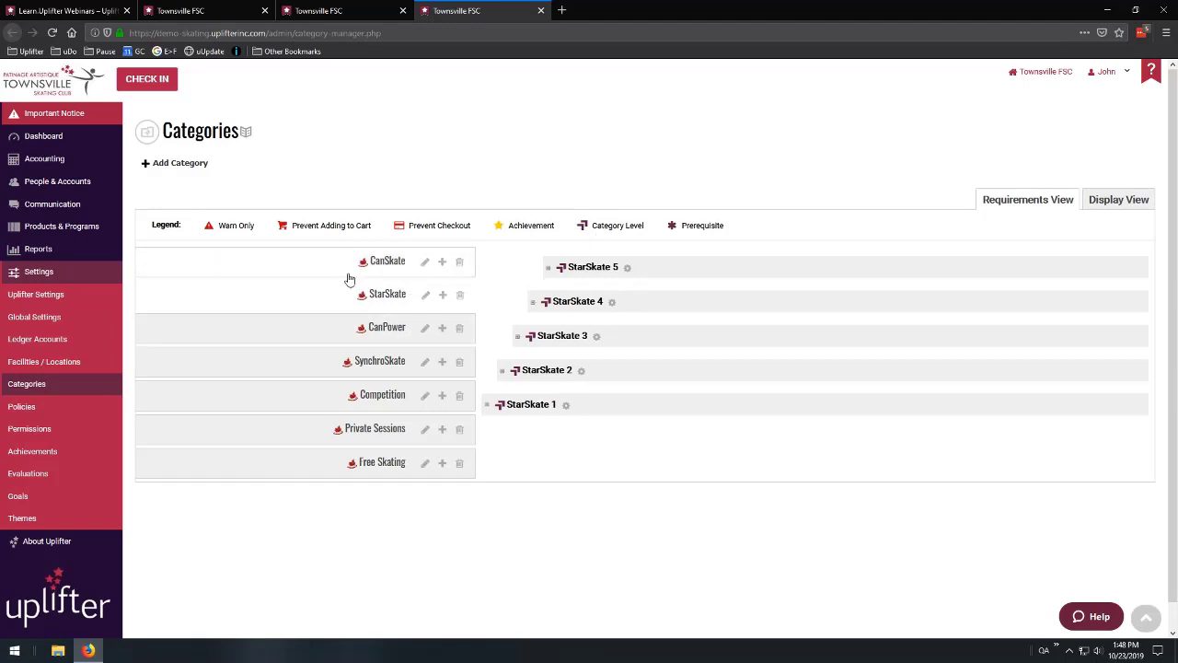
pyautogui.click(329, 12)
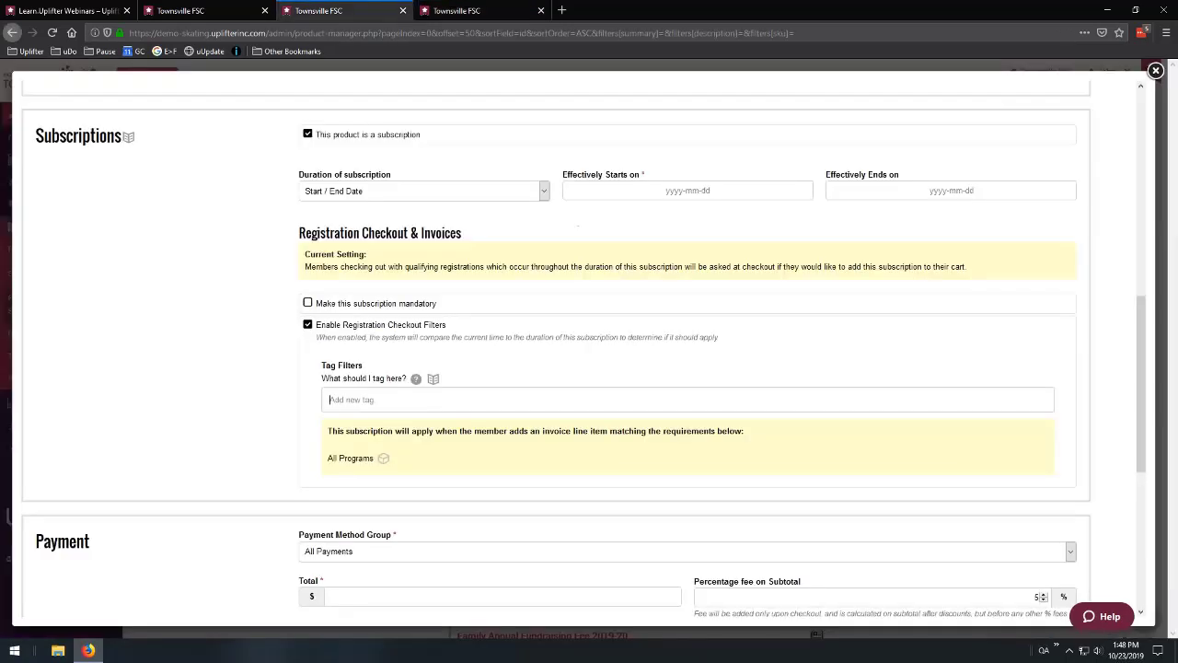
# Search the subscription's tag filters for StarSkate levels 6 and 5, and add the StarSkate category as a tag.
pyautogui.write('star')
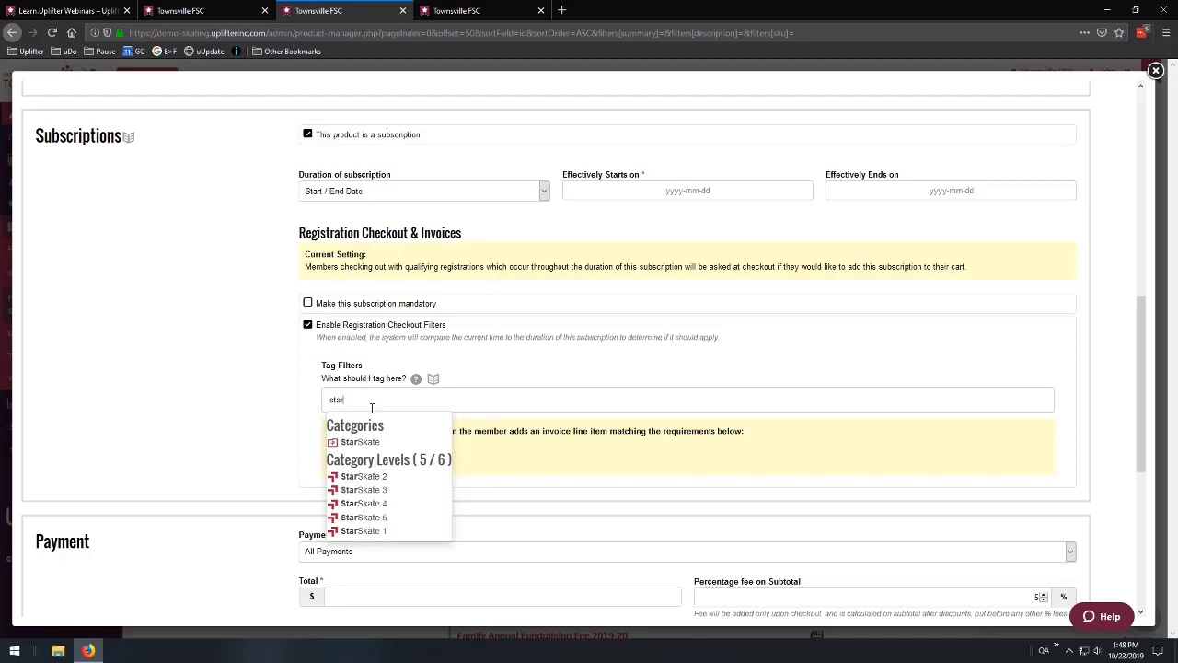
pyautogui.write('skate')
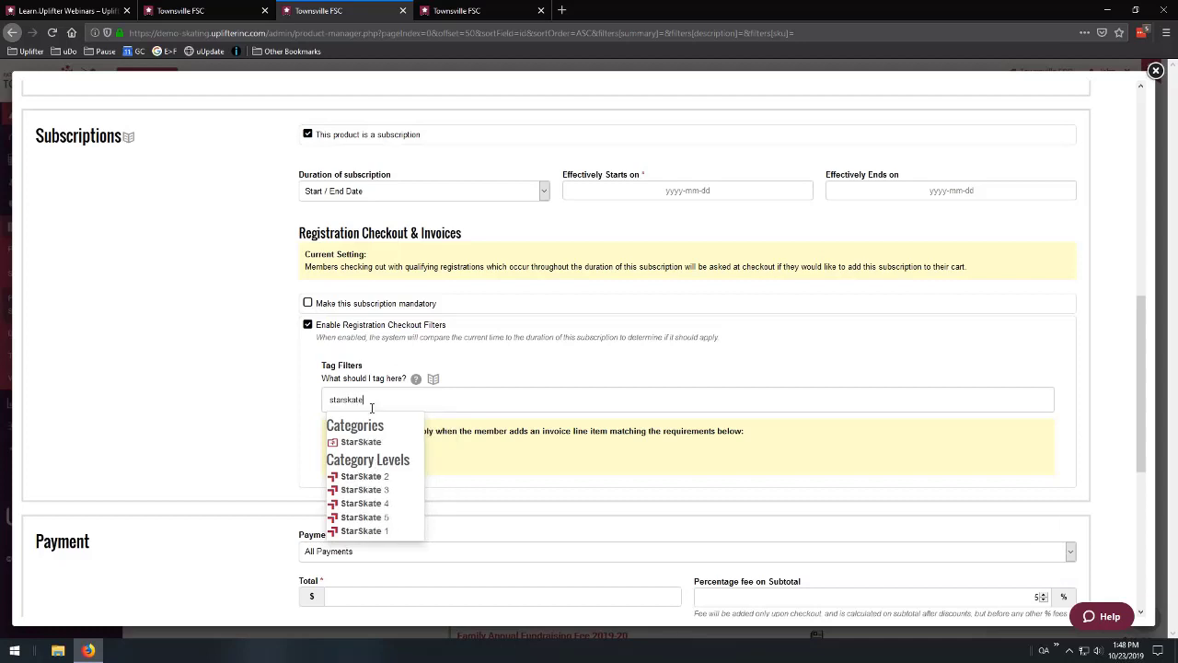
pyautogui.write(' 6')
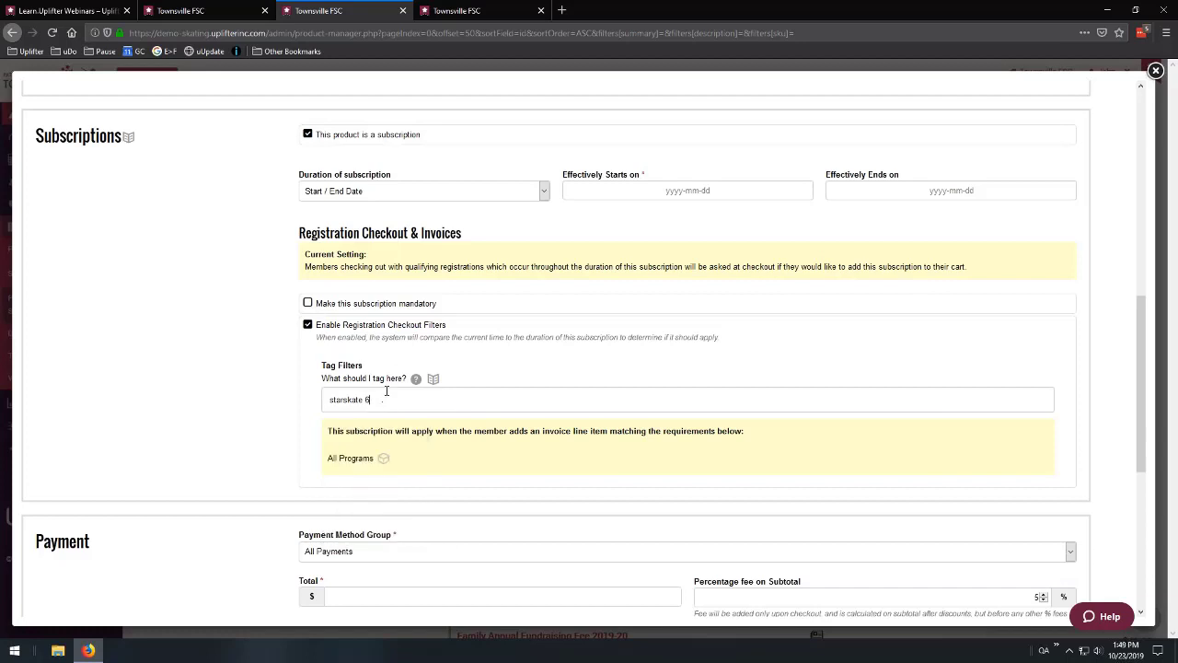
pyautogui.press('BackSpace')
pyautogui.write('5')
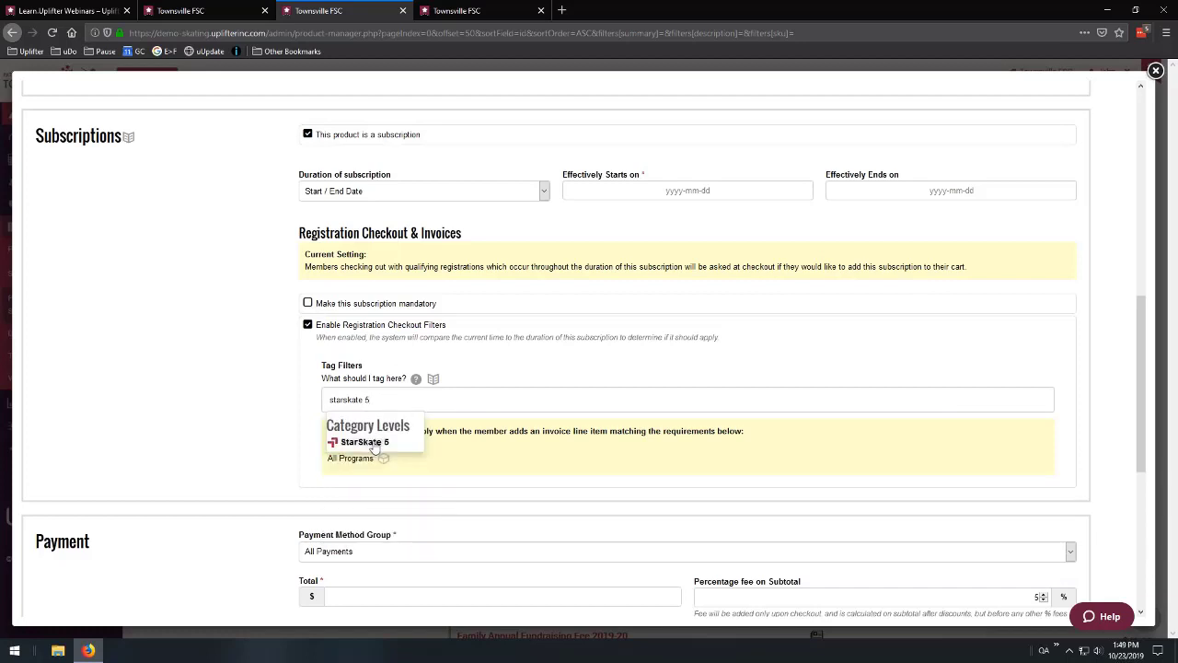
pyautogui.press('BackSpace')
pyautogui.press('BackSpace')
pyautogui.press('BackSpace')
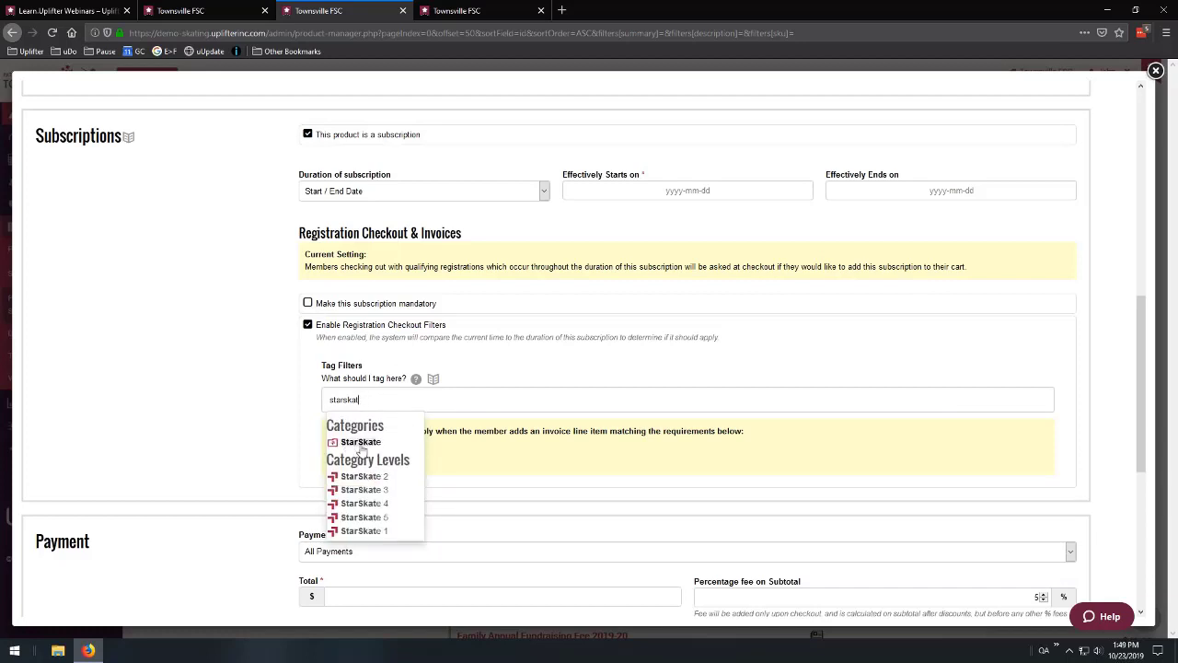
pyautogui.click(360, 443)
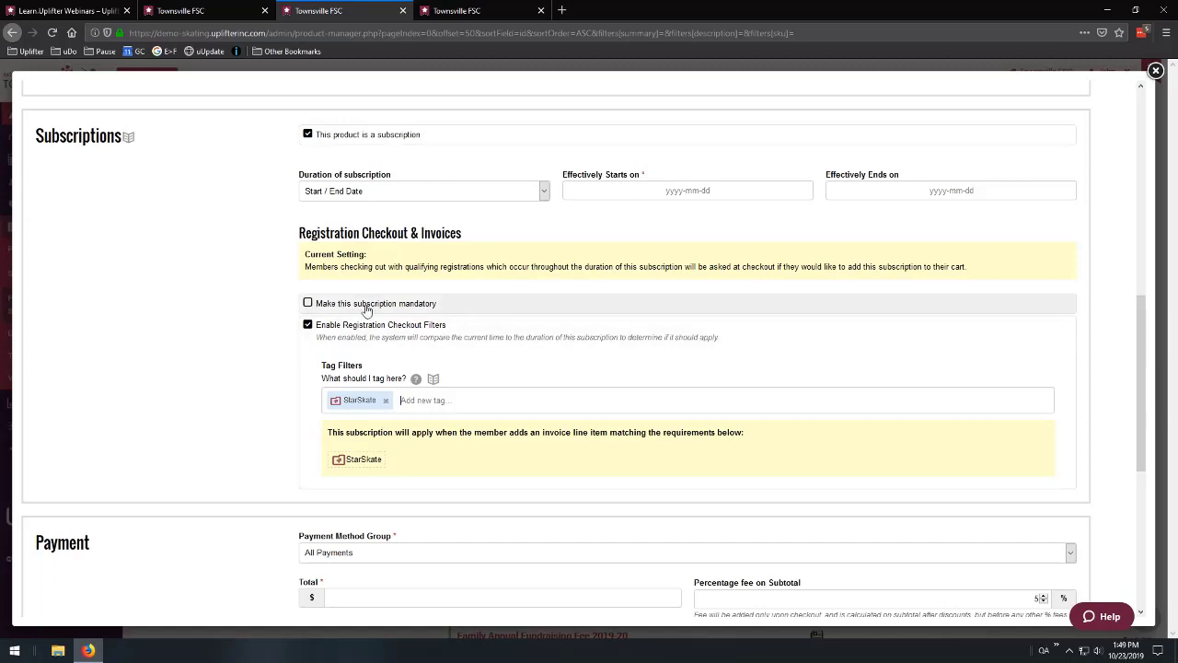
# Make the subscription mandatory and remove the StarSkate tag from its filters.
pyautogui.click(328, 305)
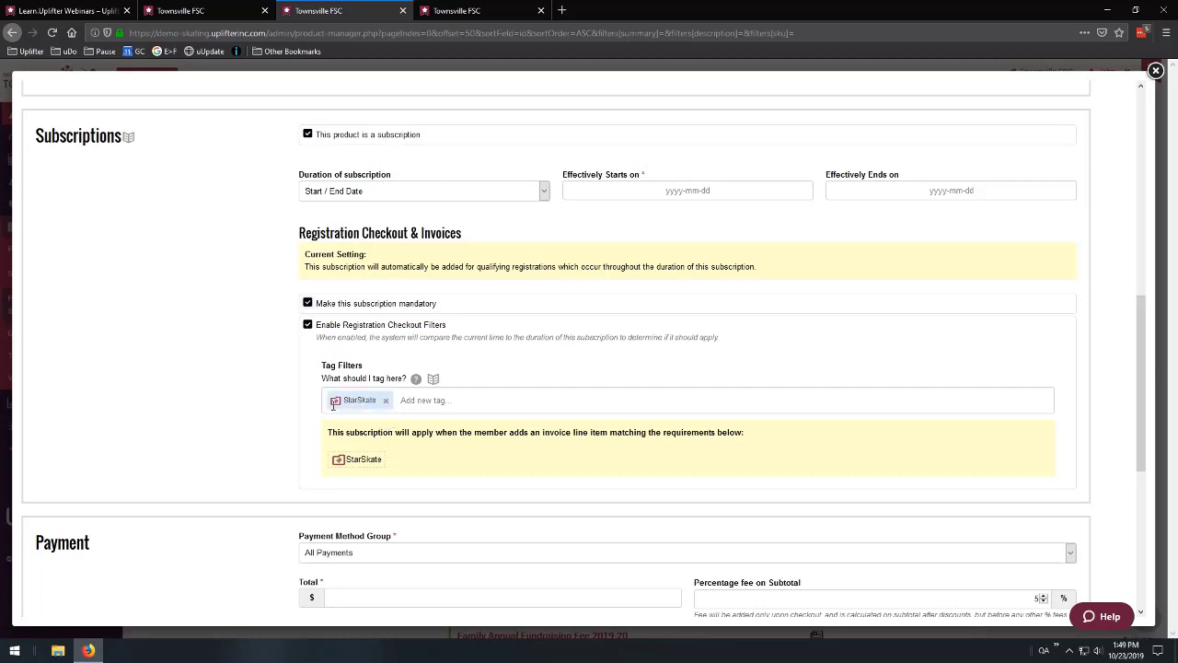
pyautogui.click(386, 400)
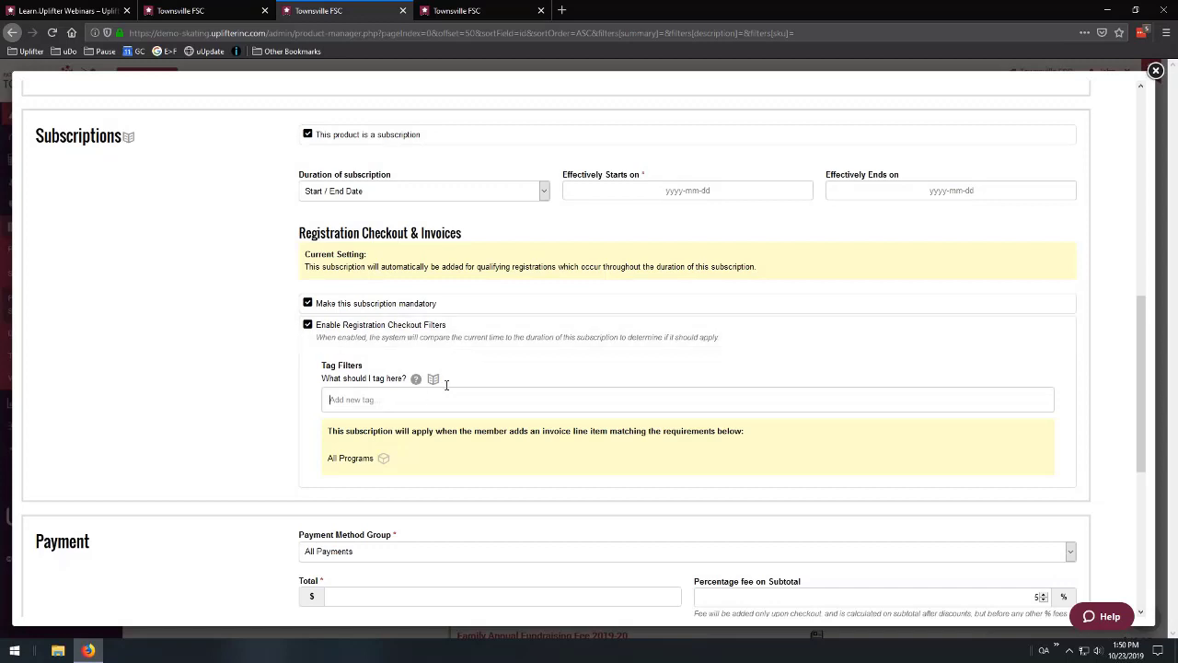
# Try the subscription duration as None, switch it back to Start / End Date, and turn off the mandatory option.
pyautogui.scroll(3, 272, 342)
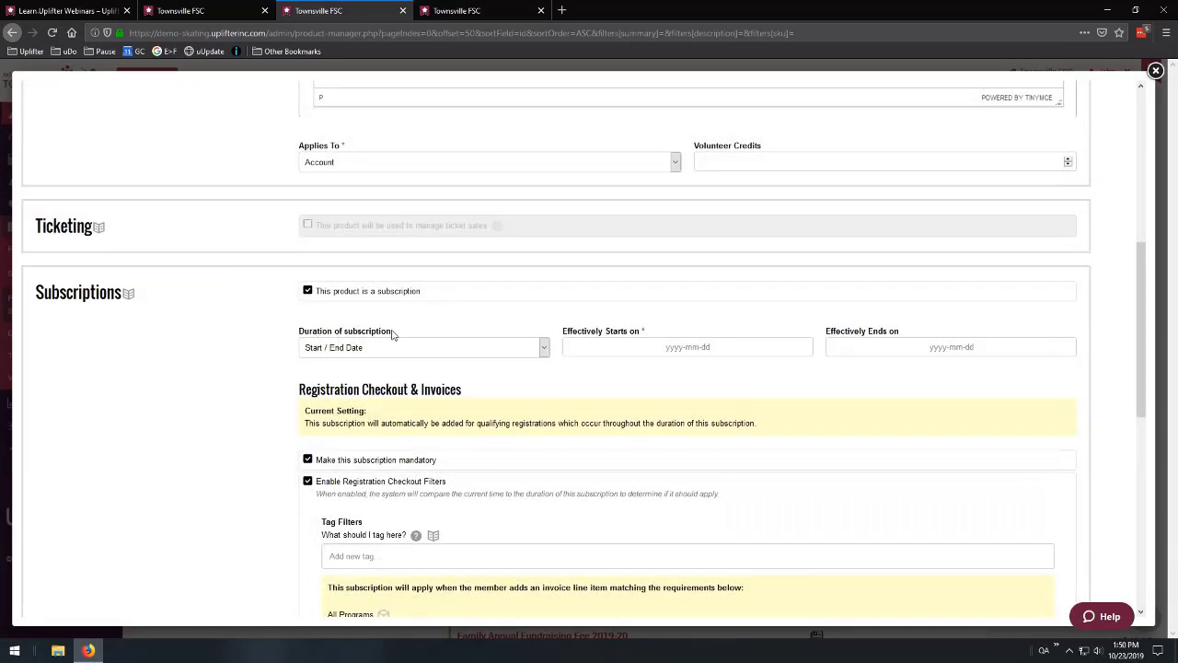
pyautogui.click(419, 344)
pyautogui.click(395, 366)
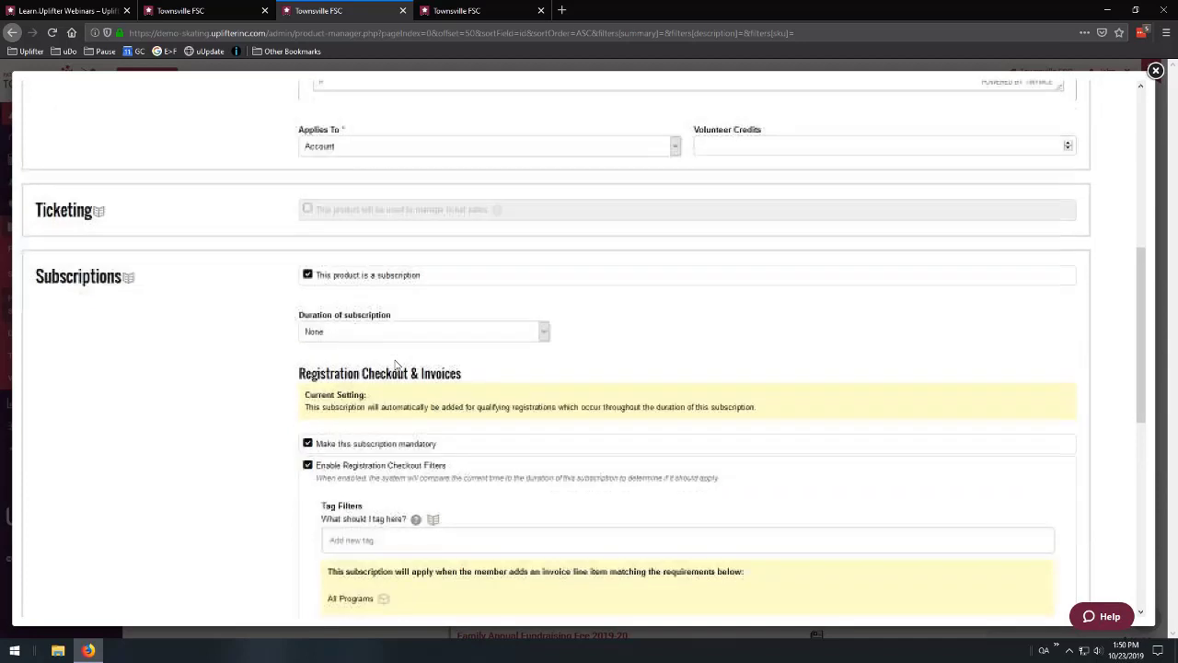
pyautogui.scroll(-1, 442, 332)
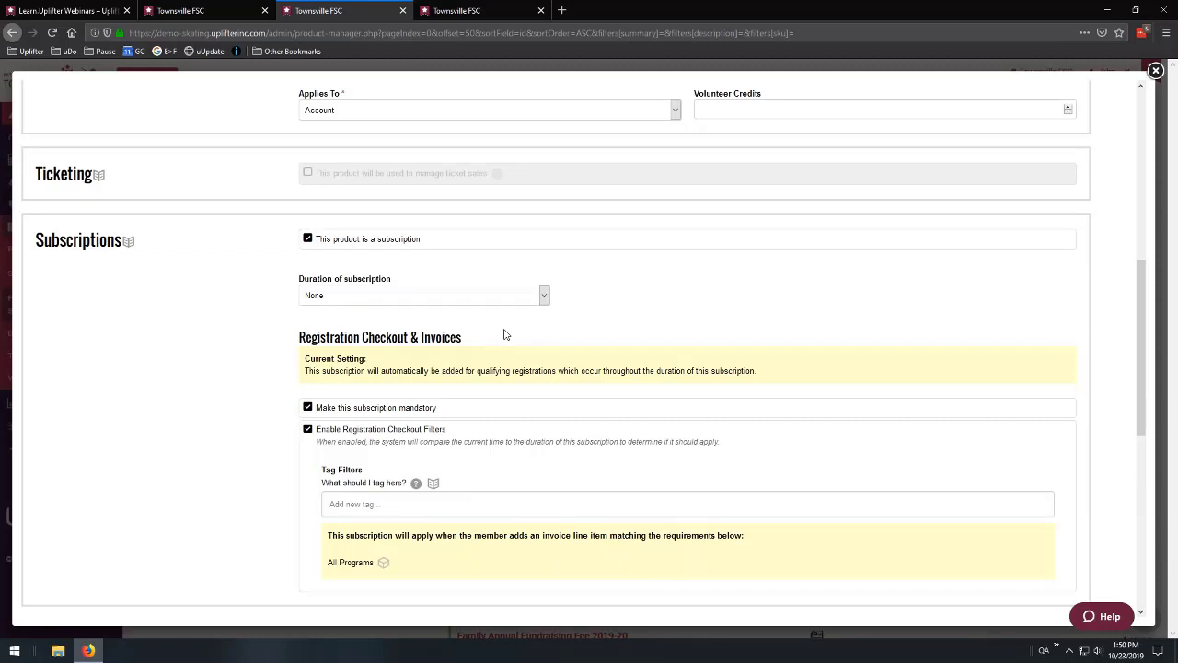
pyautogui.click(500, 296)
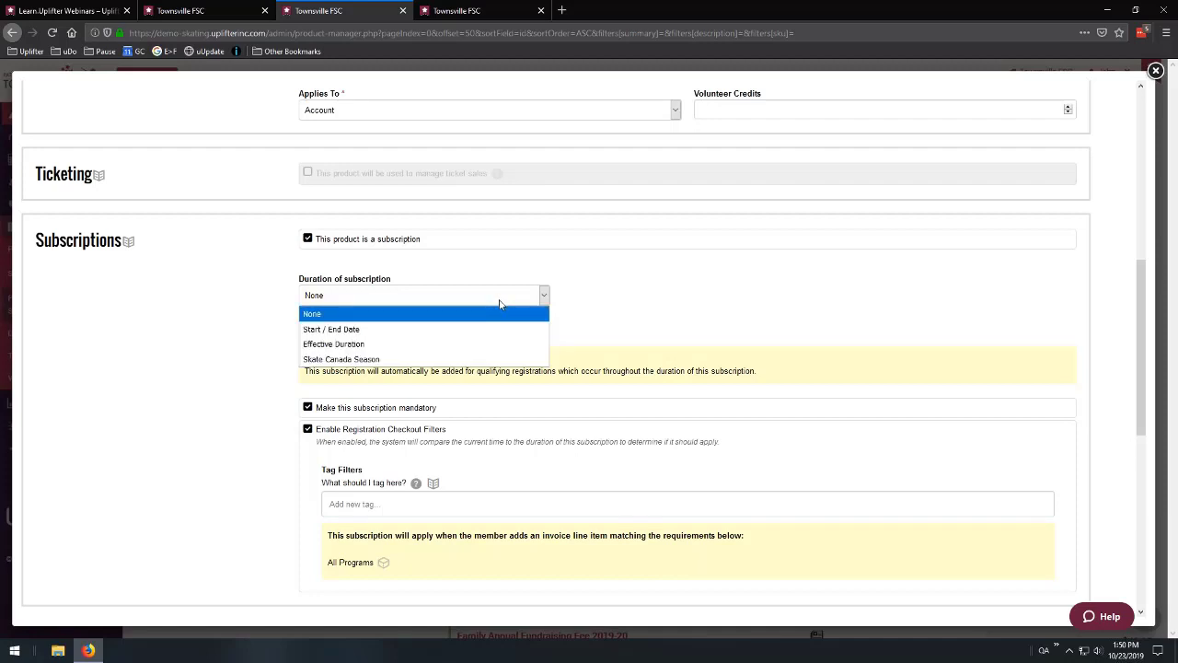
pyautogui.click(497, 328)
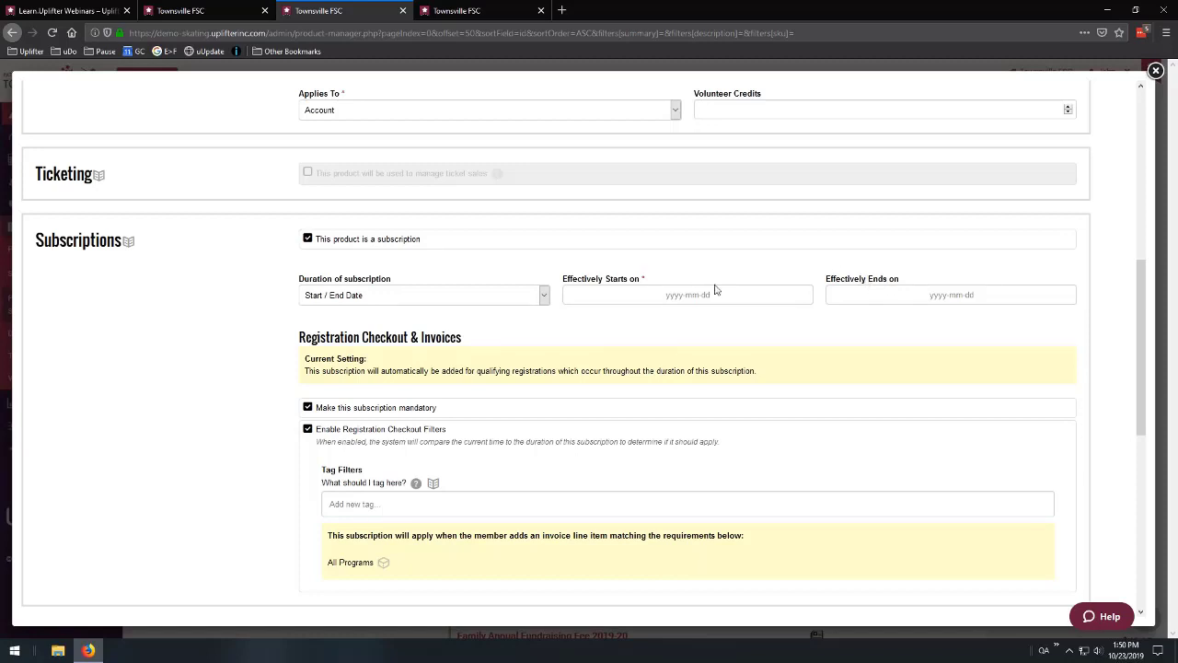
pyautogui.click(307, 407)
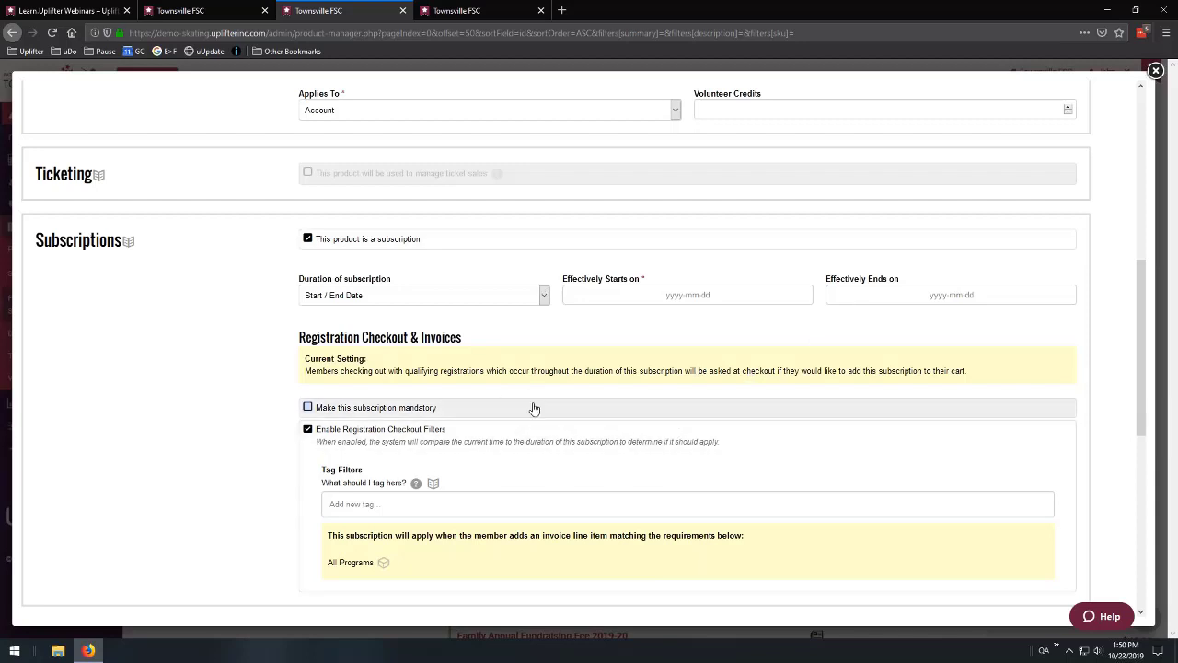
# Switch the subscription to Effective Duration, enter 3 days, and check the example expiry date.
pyautogui.click(498, 299)
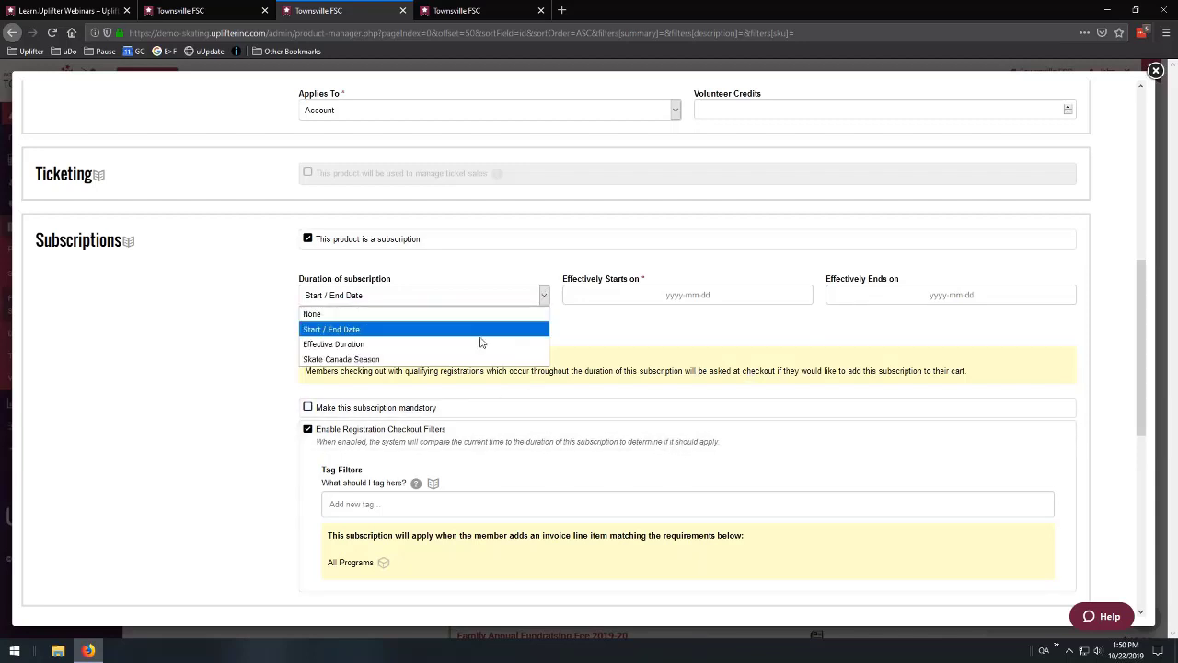
pyautogui.click(438, 344)
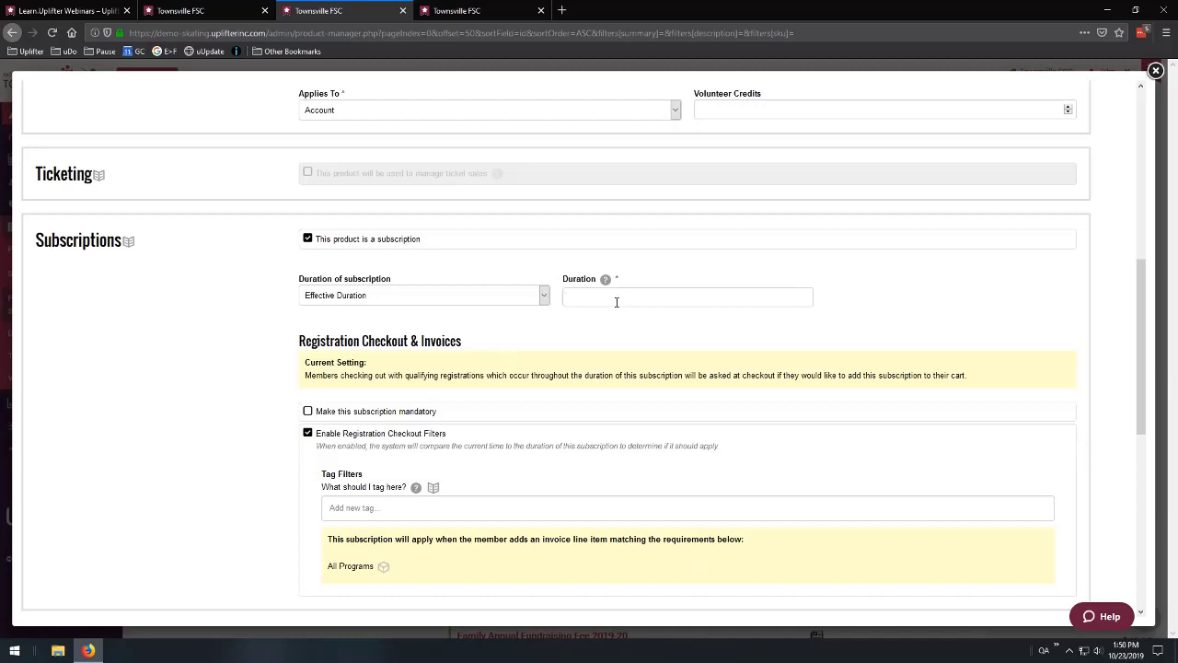
pyautogui.write('3 days')
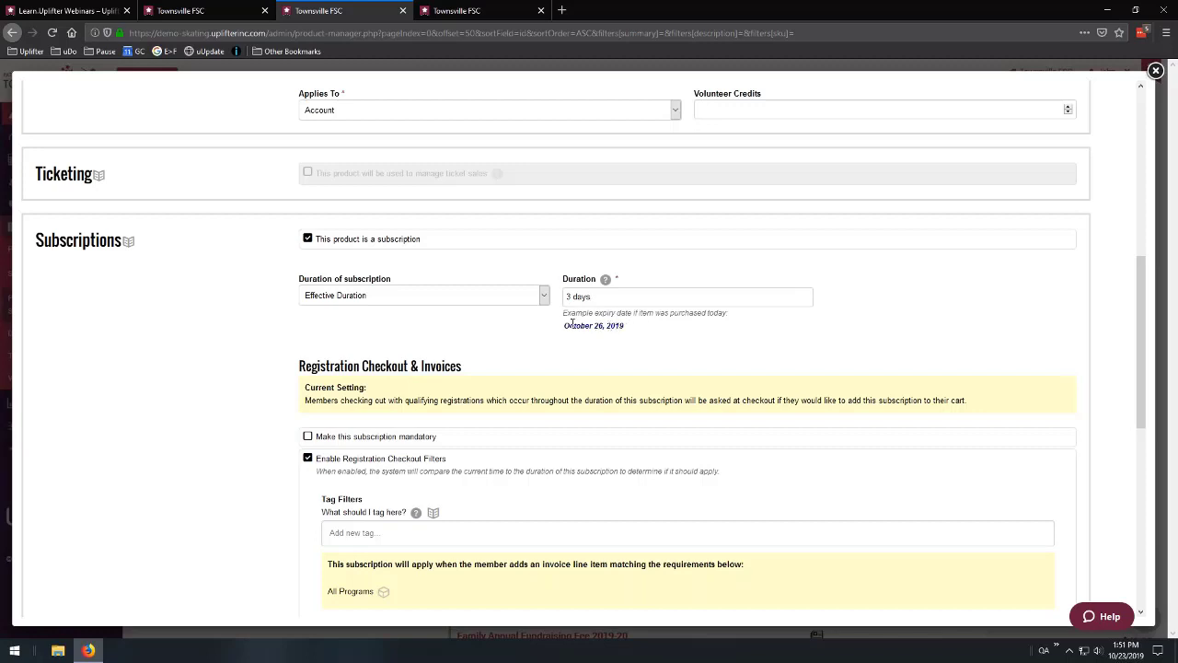
pyautogui.moveTo(562, 327); pyautogui.dragTo(640, 333)
pyautogui.click(645, 331)
pyautogui.moveTo(567, 324); pyautogui.dragTo(632, 338)
# Try the subscription duration values 365, 10 months and tomorrow in turn.
pyautogui.moveTo(615, 298); pyautogui.dragTo(544, 295)
pyautogui.write('365')
pyautogui.moveTo(612, 296); pyautogui.dragTo(529, 297)
pyautogui.write('10 months')
pyautogui.moveTo(639, 300); pyautogui.dragTo(559, 301)
pyautogui.write('tomor')
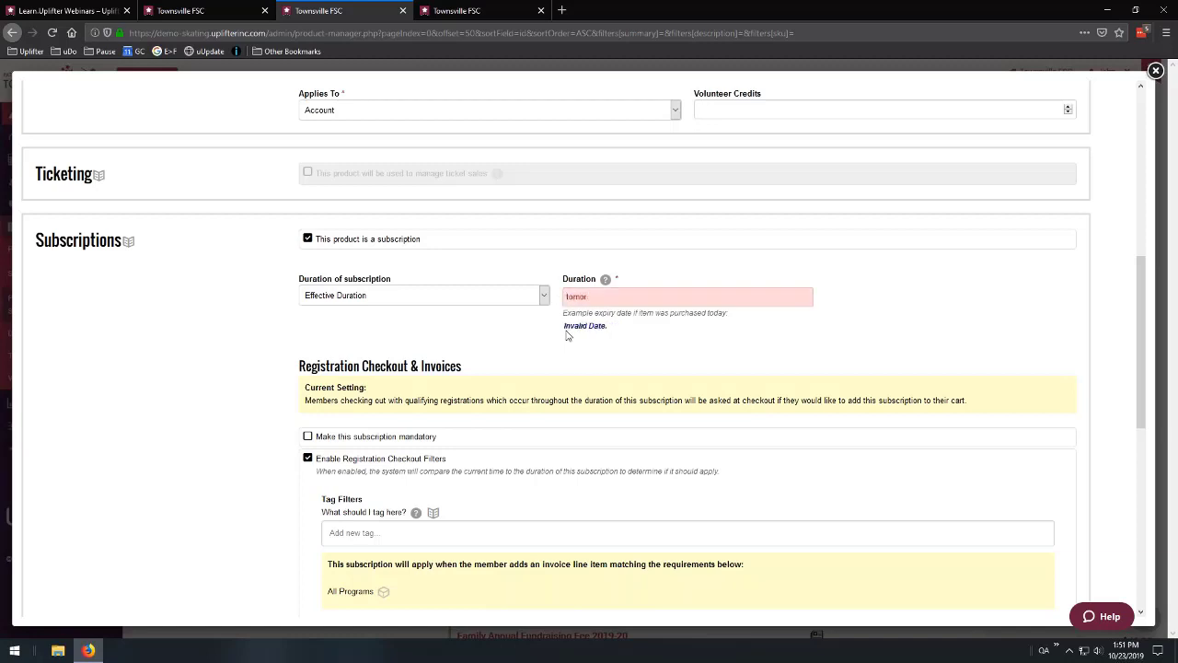
pyautogui.write('row')
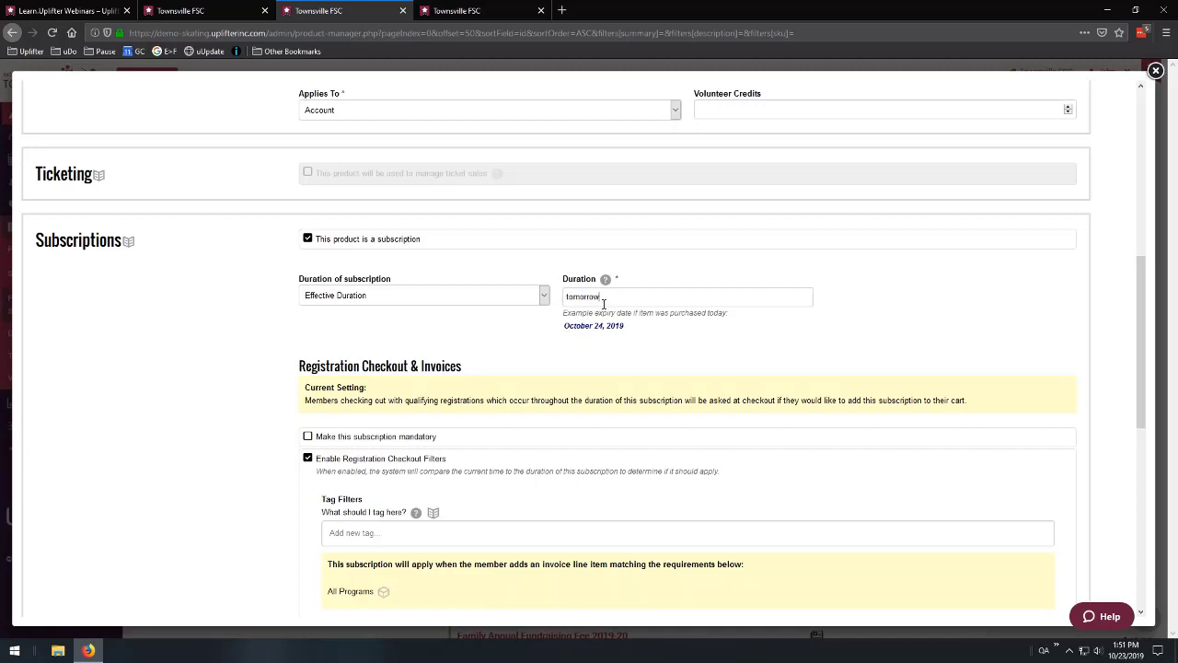
# Try "first day of next month" as the duration, check the example expiry date, and clear the value.
pyautogui.moveTo(607, 296); pyautogui.dragTo(534, 303)
pyautogui.write('first day of next month')
pyautogui.moveTo(650, 297); pyautogui.dragTo(633, 329)
pyautogui.click(636, 332)
pyautogui.moveTo(650, 297); pyautogui.dragTo(523, 312)
pyautogui.press('BackSpace')
# Set the subscription duration to Skate Canada Season and choose the 2019/2020 season (2019-09-01 - 2020-08-31).
pyautogui.click(519, 303)
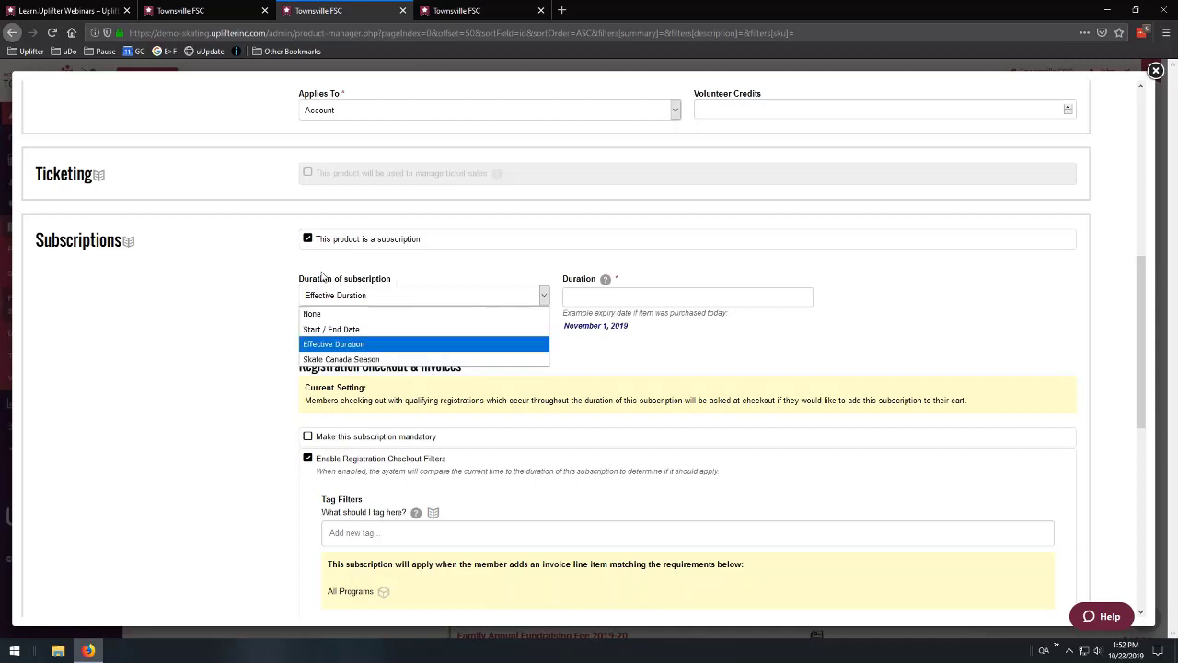
pyautogui.click(351, 360)
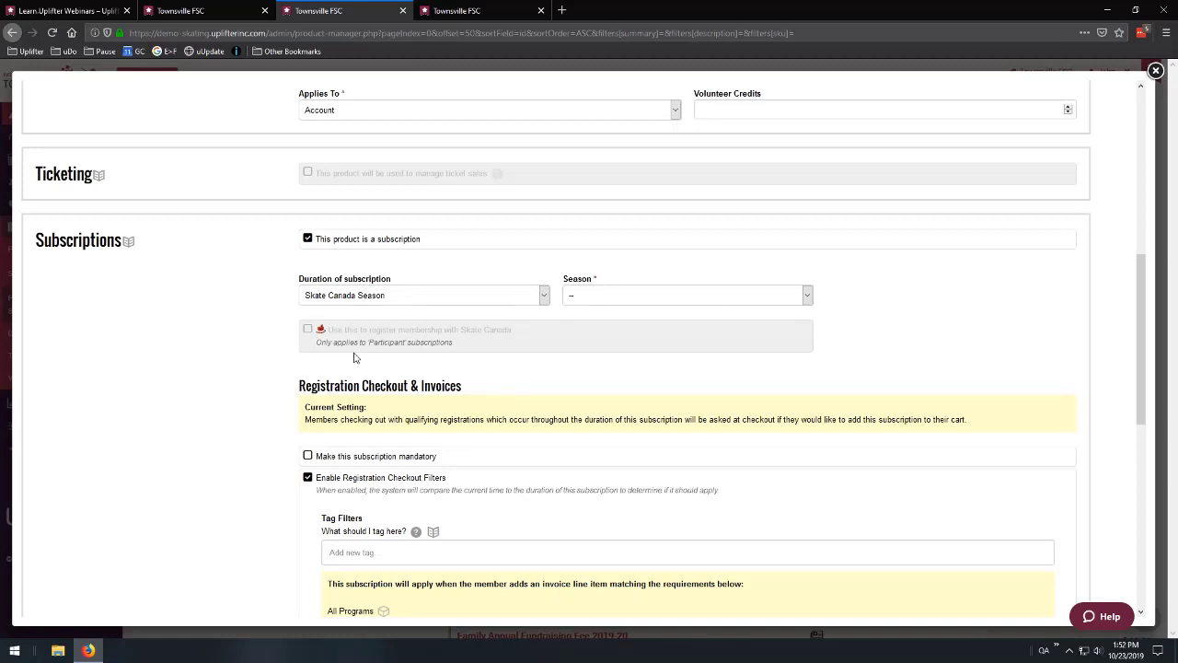
pyautogui.click(402, 296)
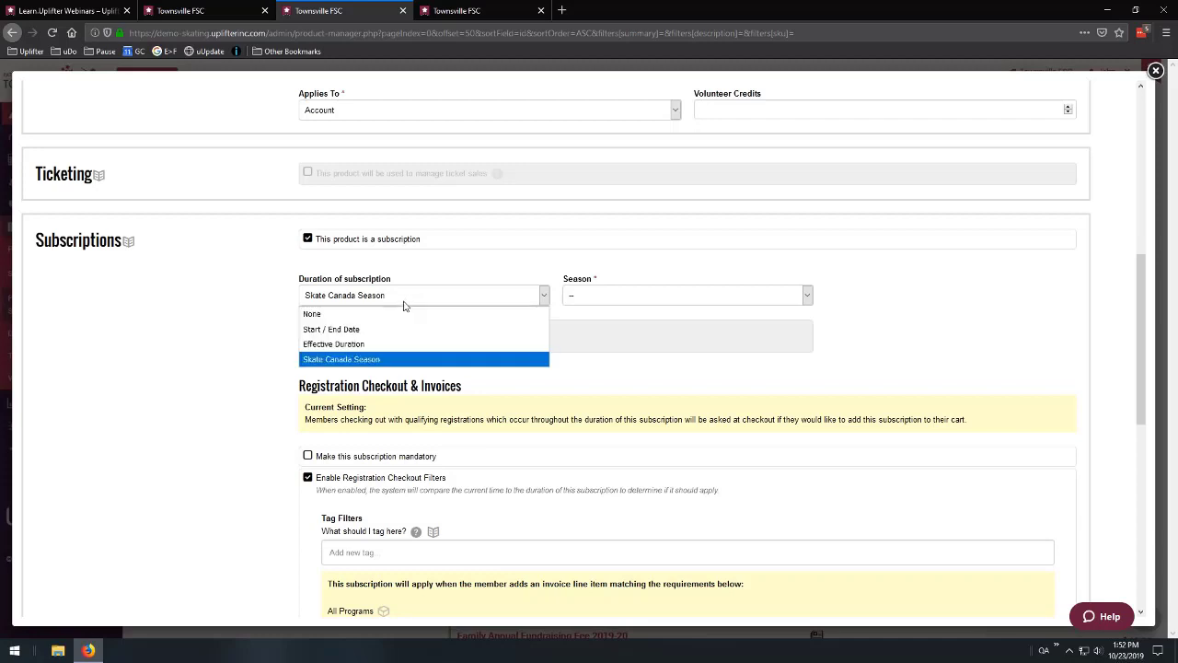
pyautogui.click(339, 361)
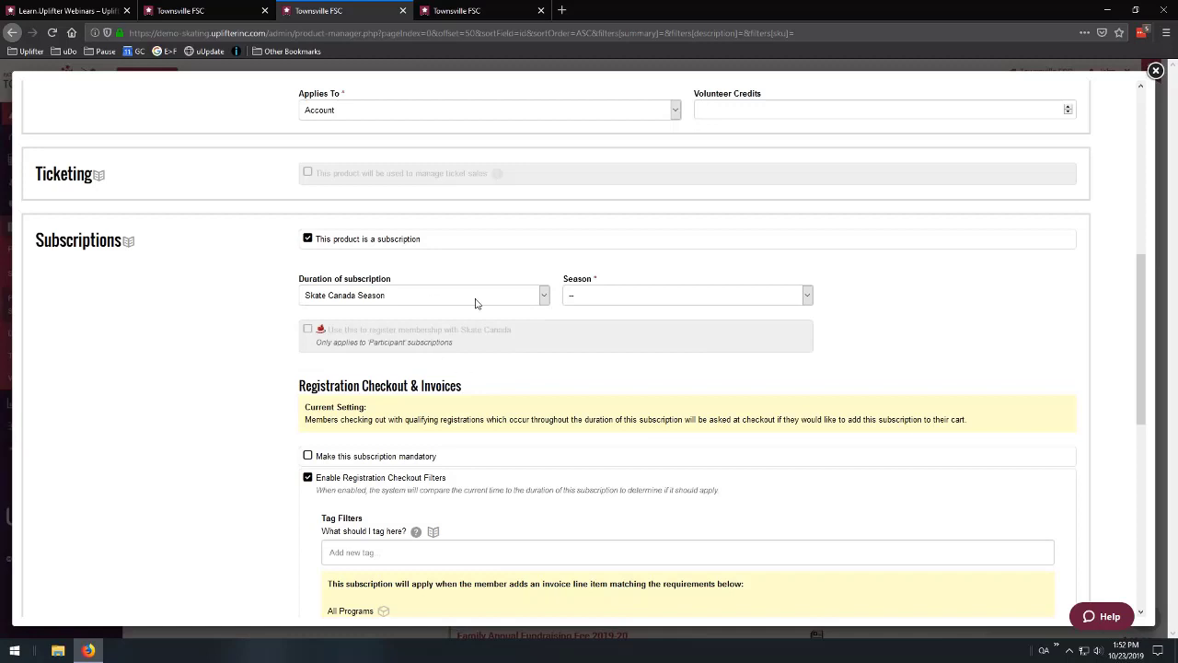
pyautogui.click(570, 295)
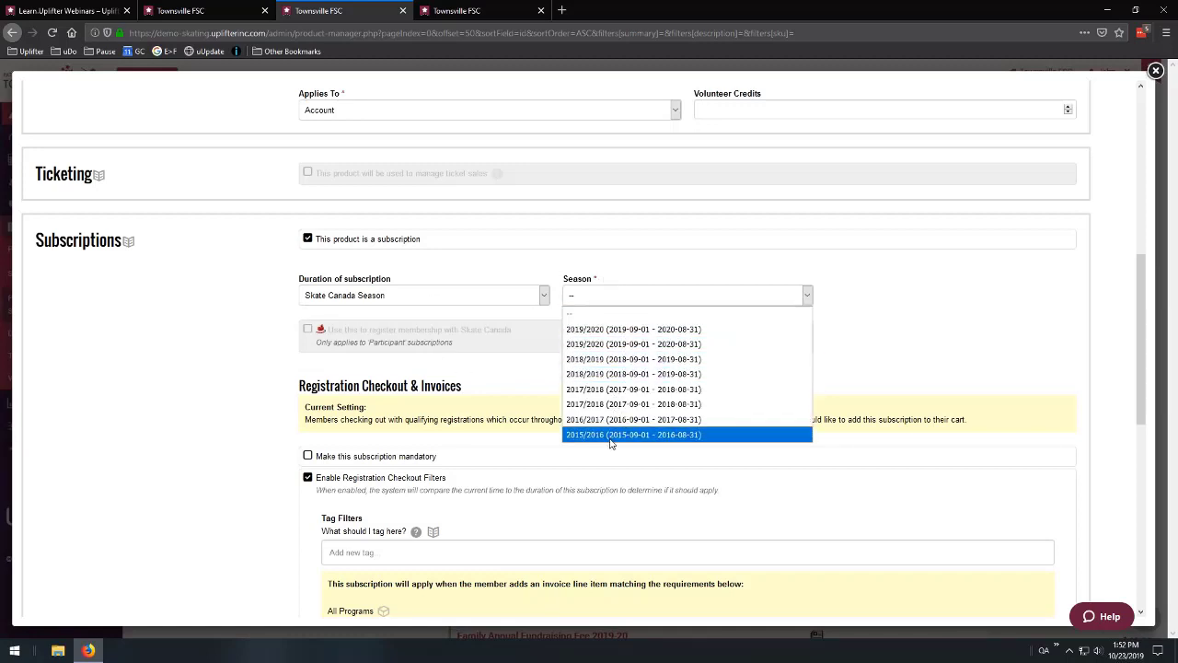
pyautogui.click(586, 331)
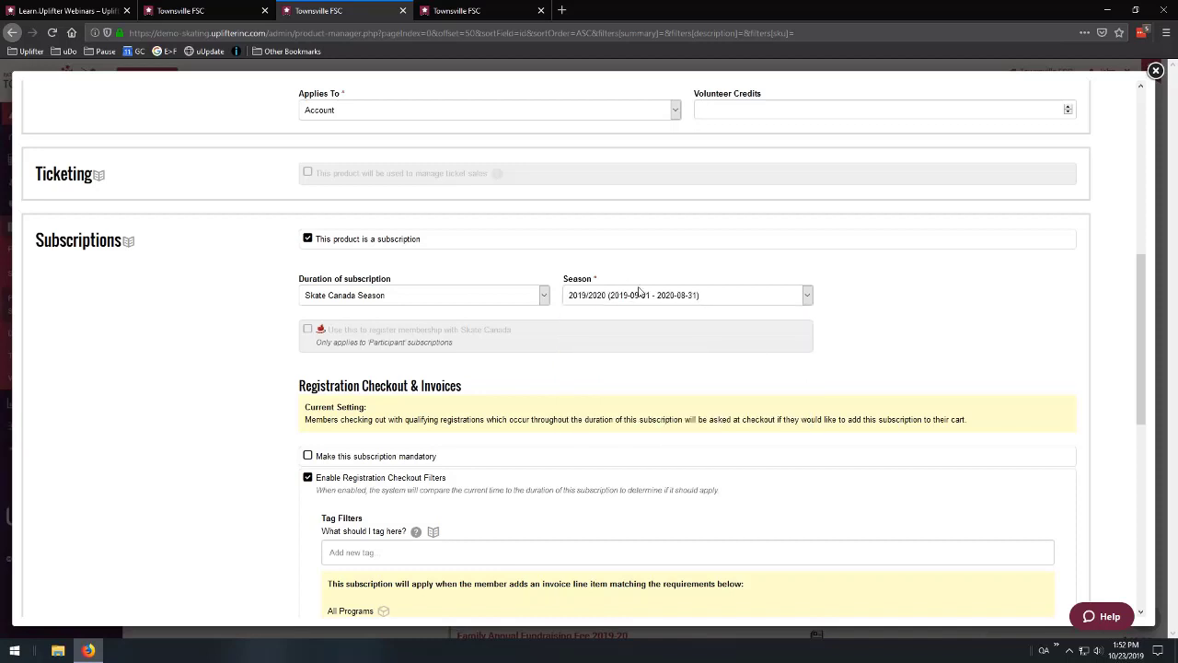
# Try applying the product to Participant, and switch it back to Account.
pyautogui.scroll(1, 524, 218)
pyautogui.click(368, 162)
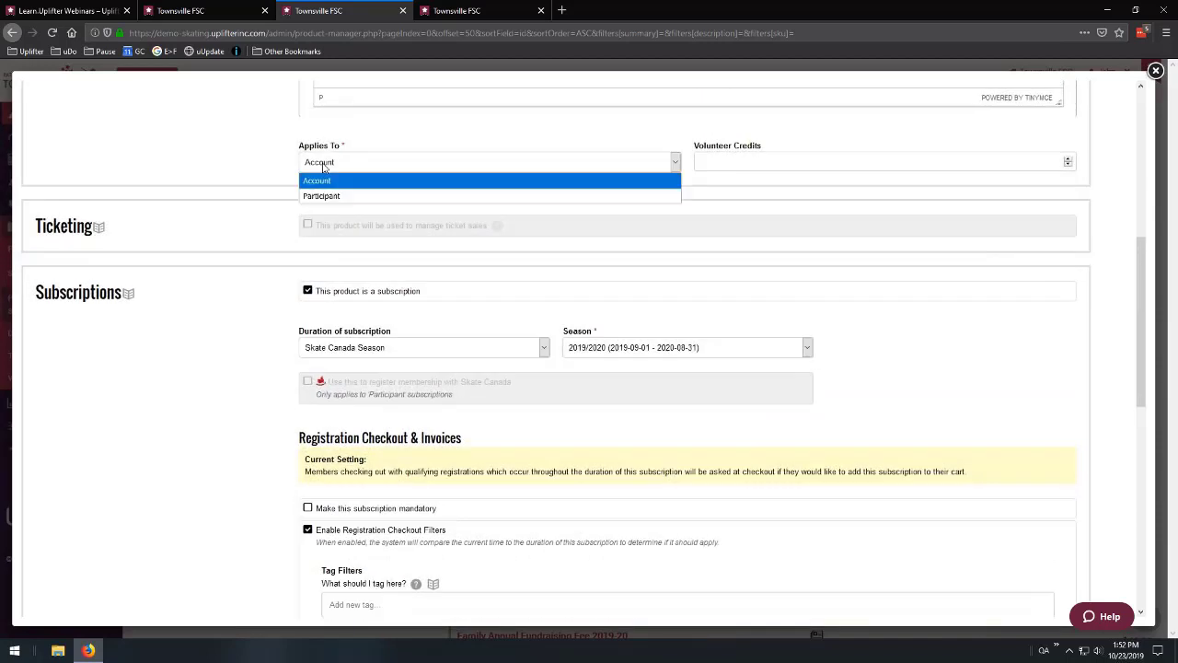
pyautogui.click(321, 197)
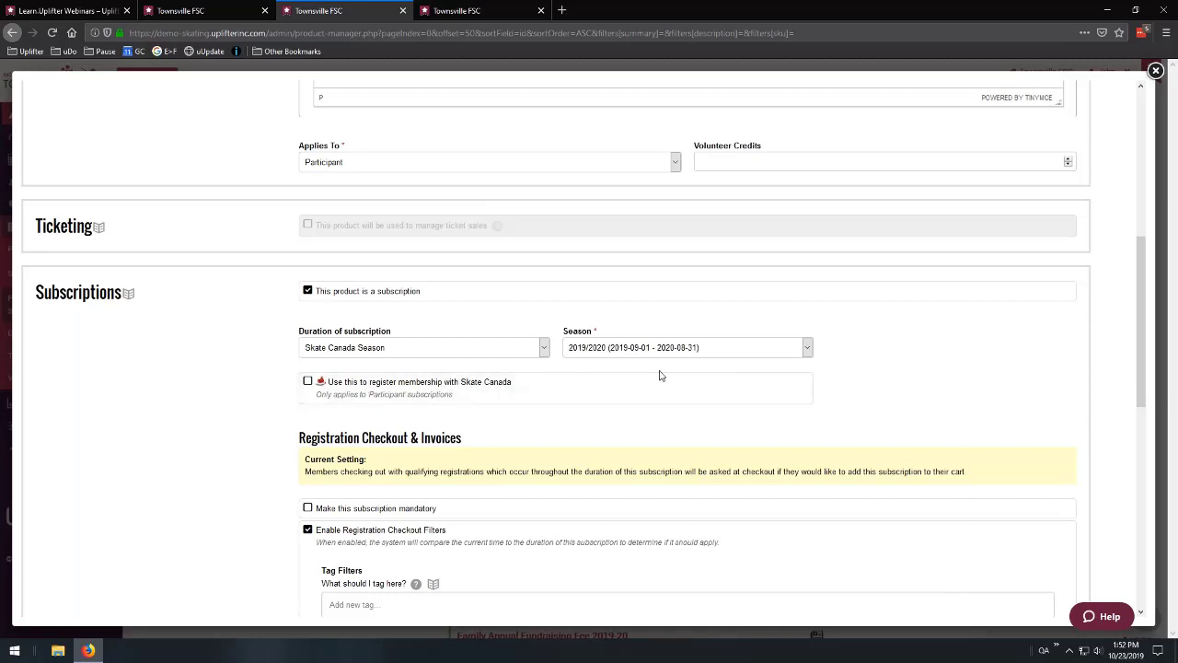
pyautogui.click(339, 167)
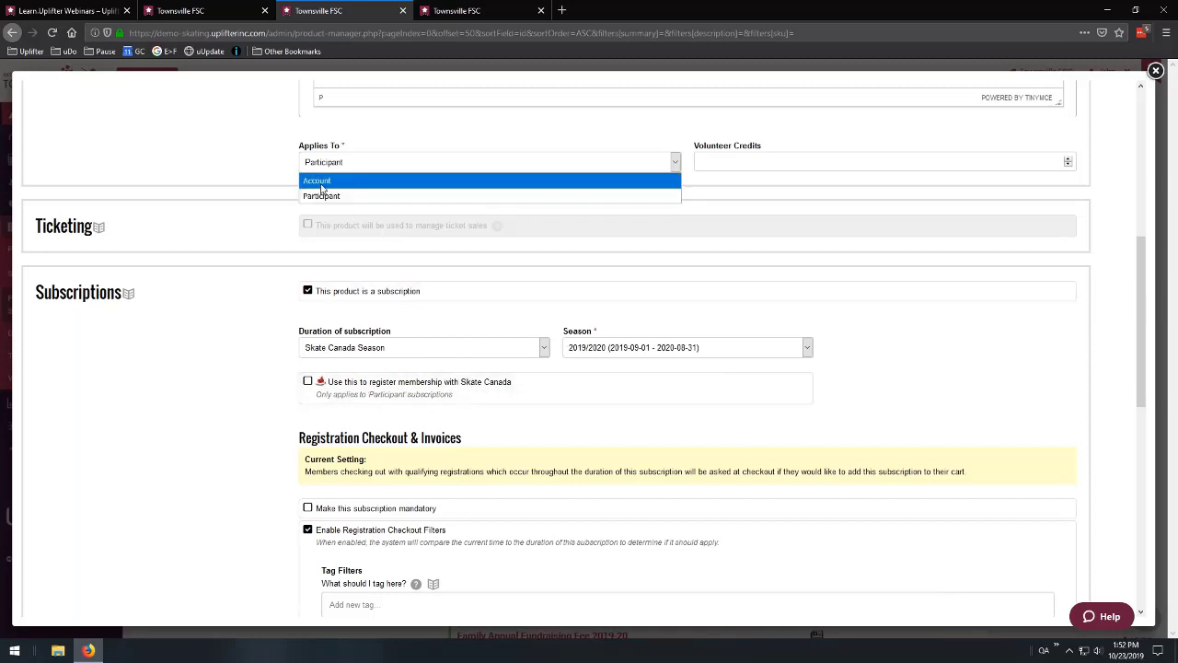
pyautogui.click(321, 183)
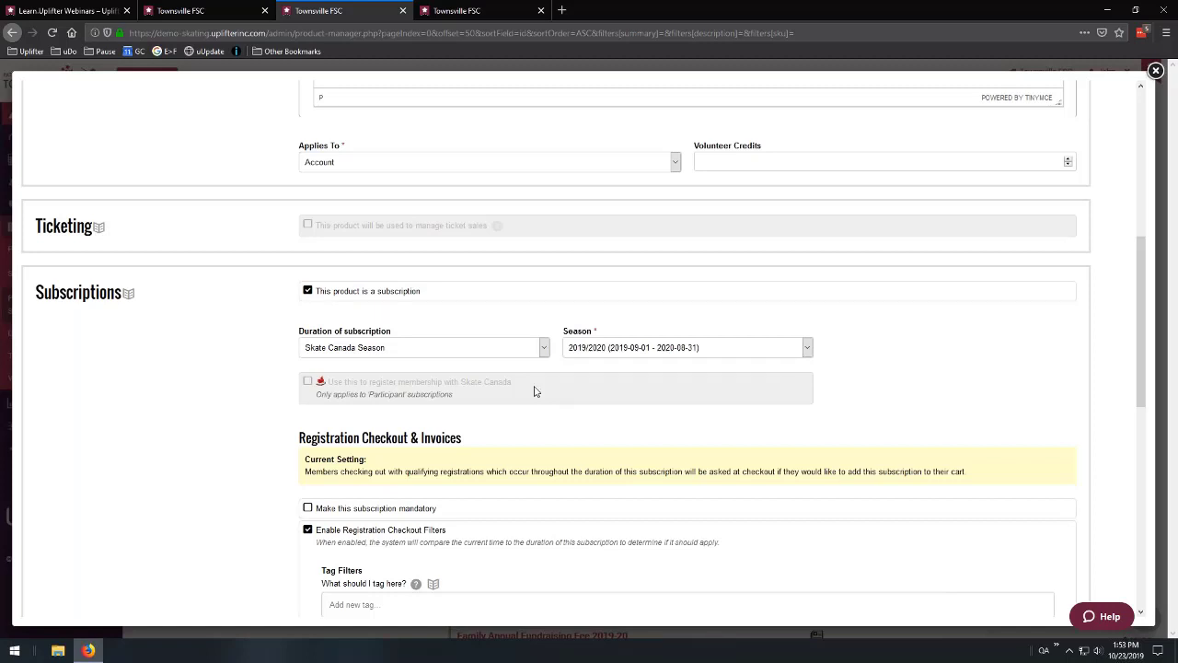
# Apply the product to Participant and enable its use for registering membership with Skate Canada.
pyautogui.click(376, 169)
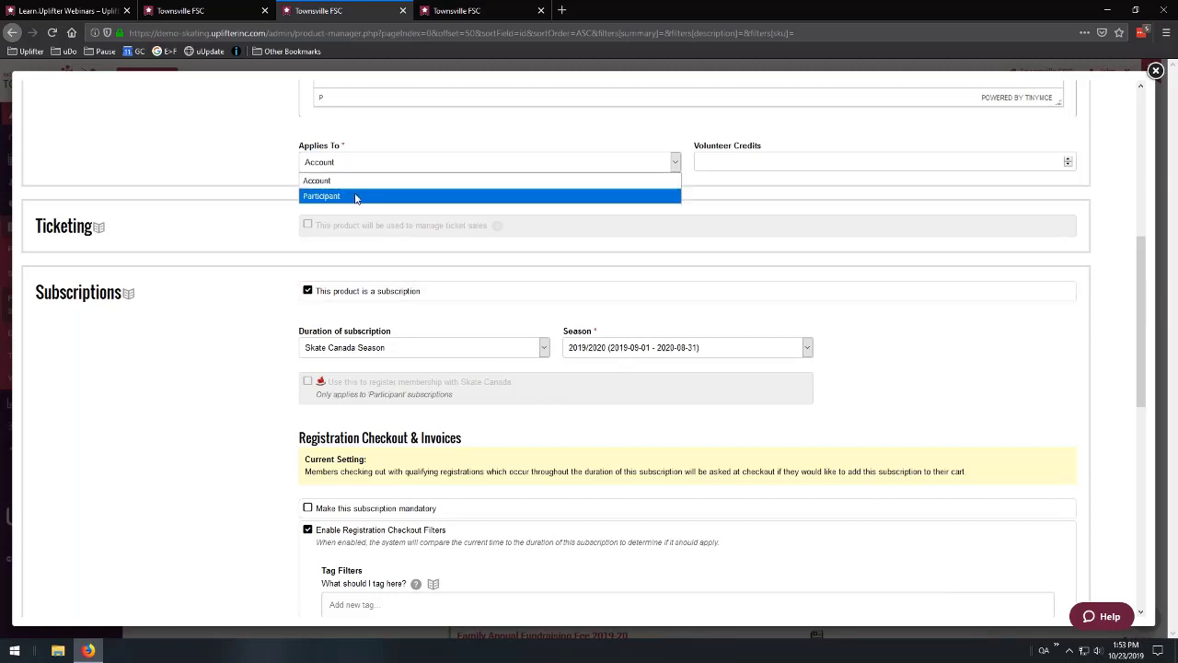
pyautogui.click(358, 195)
pyautogui.click(308, 381)
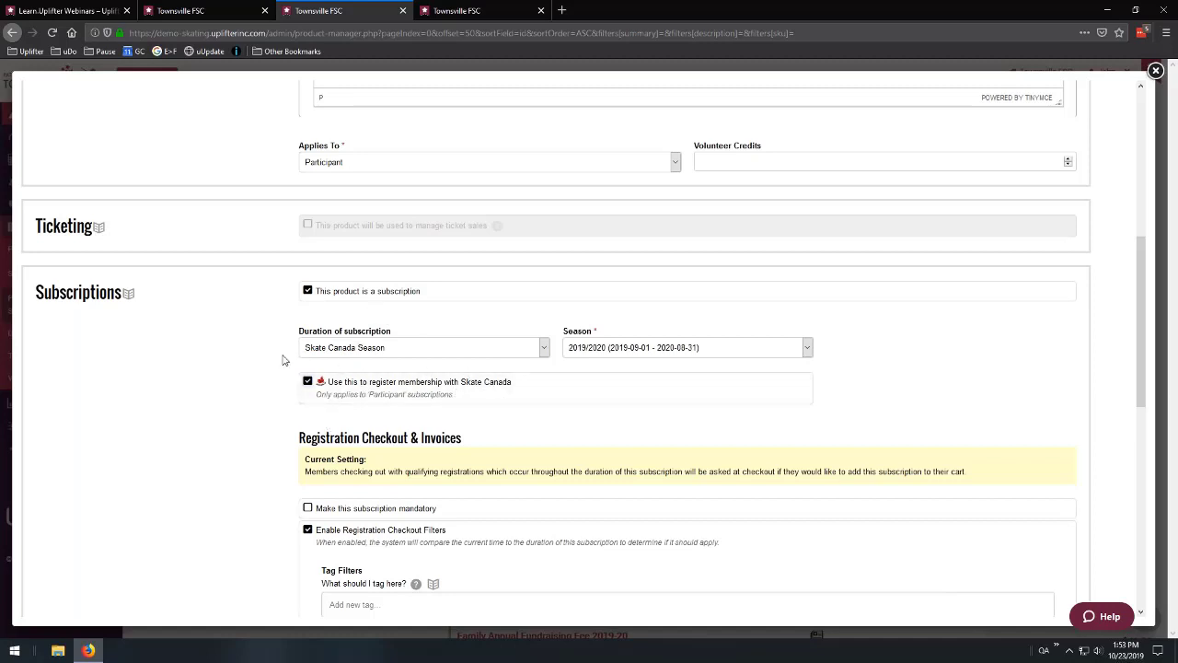
pyautogui.scroll(-1, 286, 350)
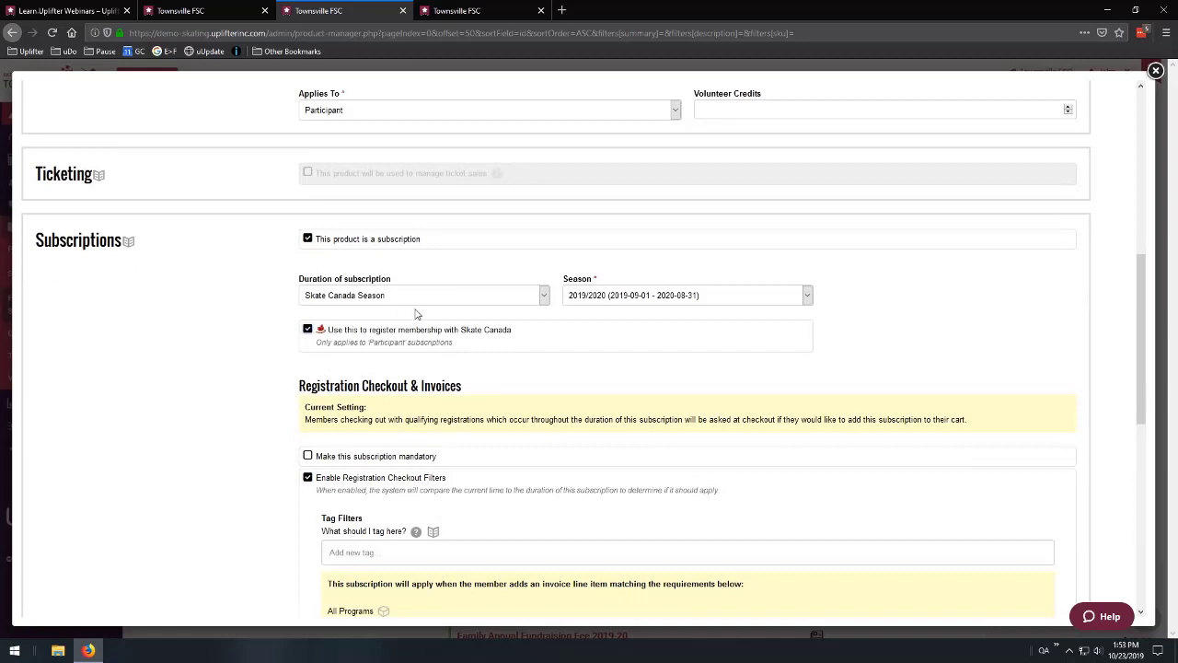
pyautogui.scroll(-1, 620, 298)
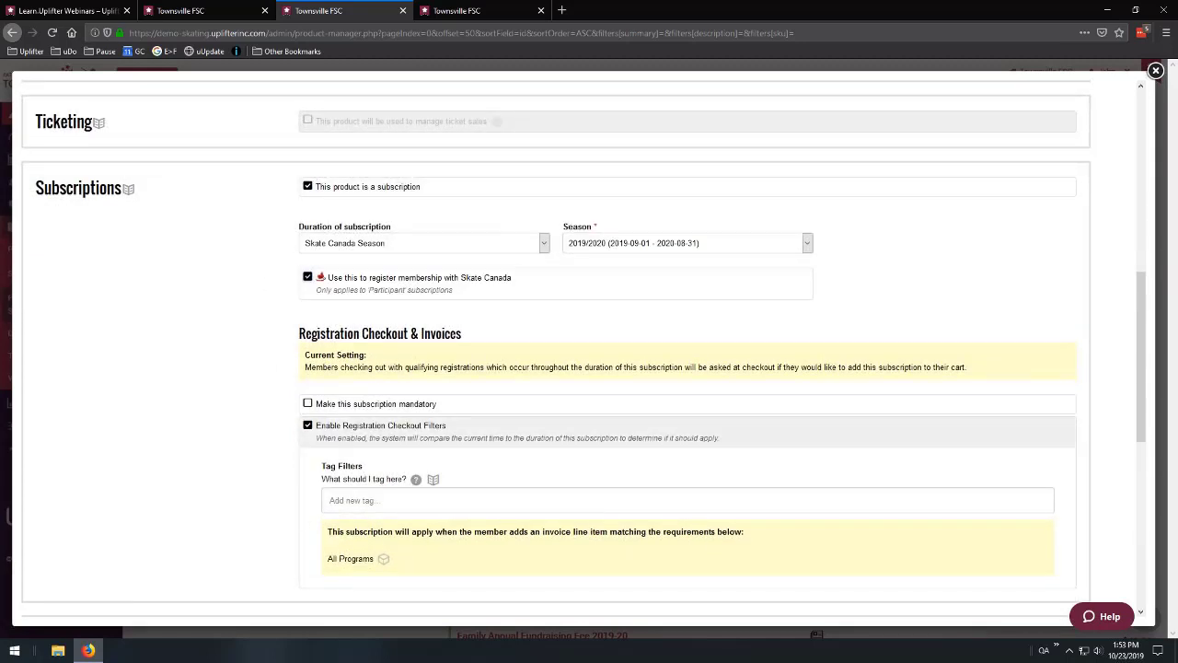
pyautogui.click(389, 500)
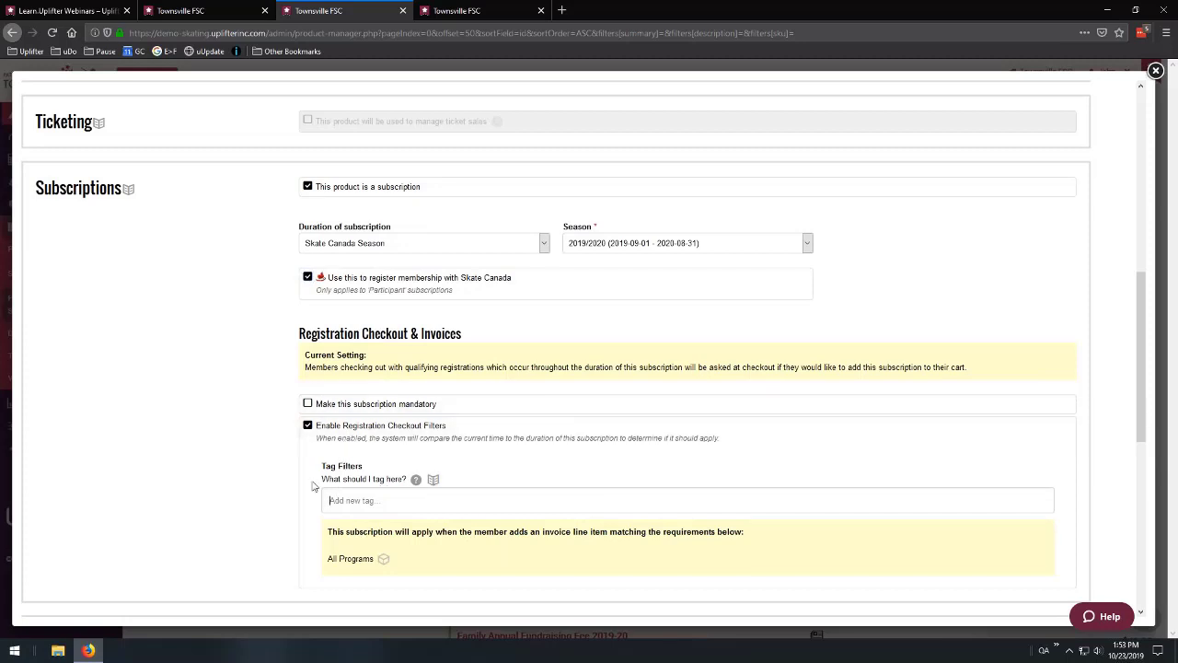
pyautogui.scroll(-3, 237, 334)
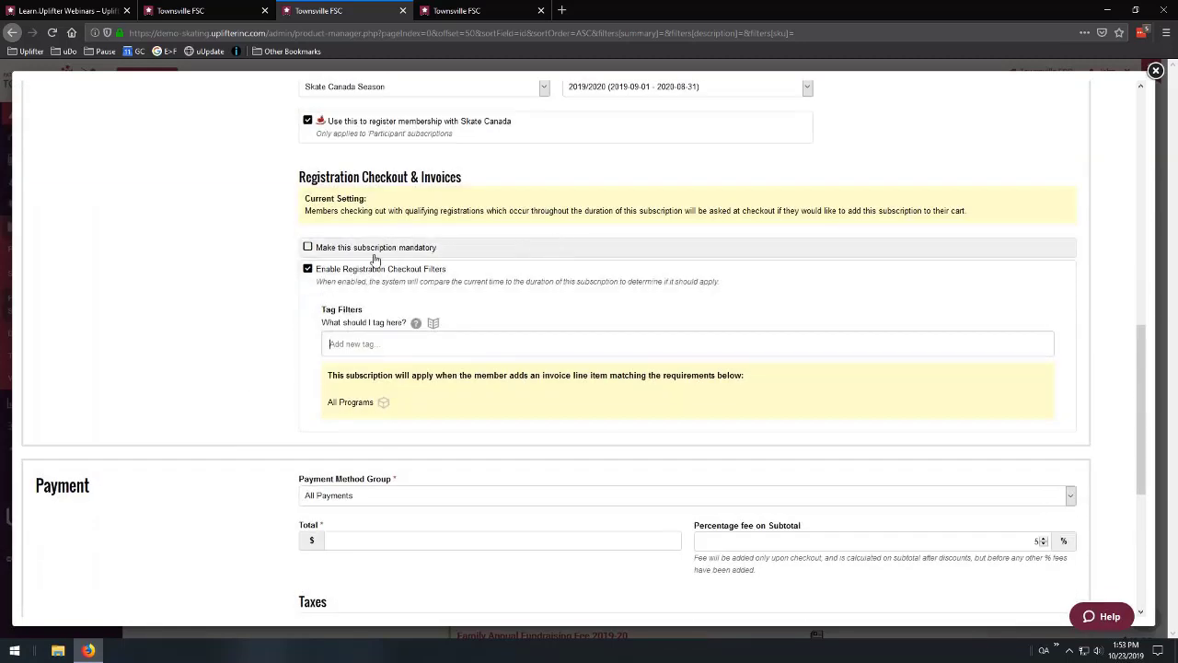
# Review the subscription's checkout and payment settings, and close the product form without saving it.
pyautogui.scroll(2, 255, 307)
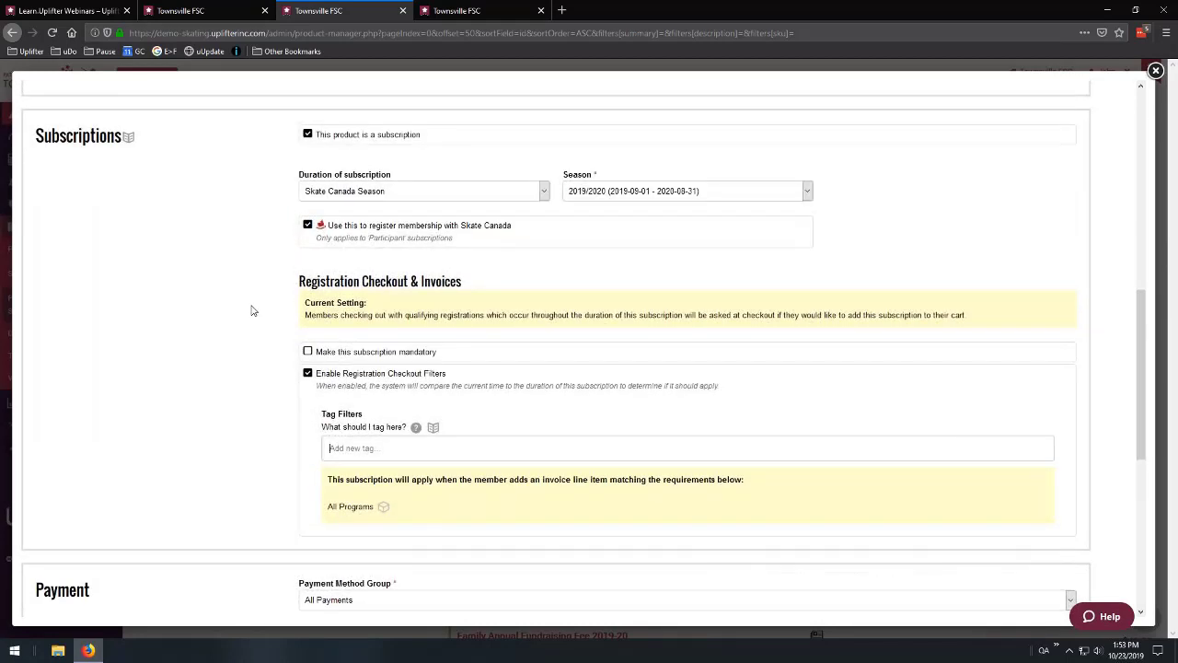
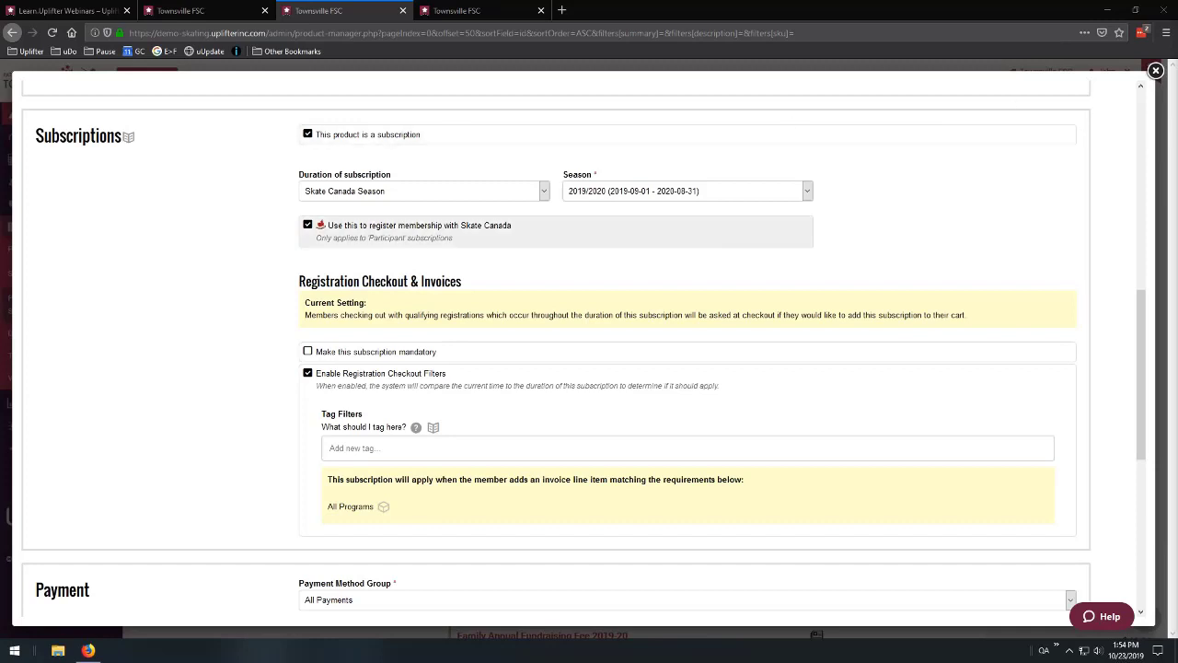
pyautogui.scroll(-1, 272, 278)
pyautogui.scroll(-5, 271, 279)
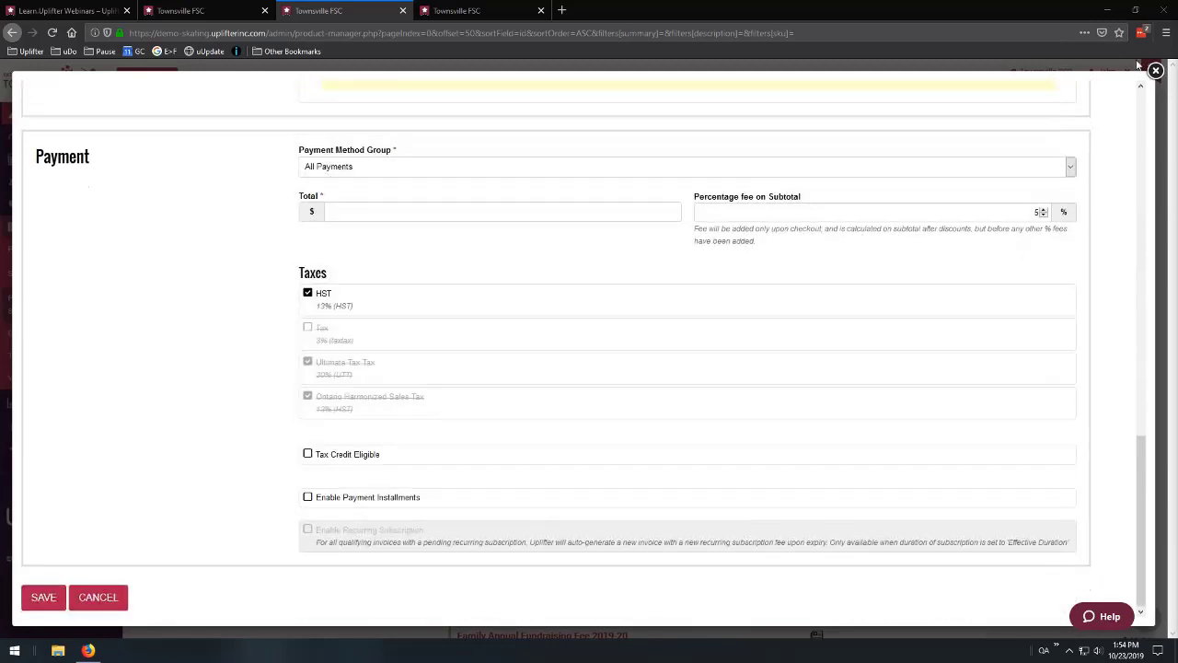
pyautogui.click(1156, 71)
pyautogui.click(588, 292)
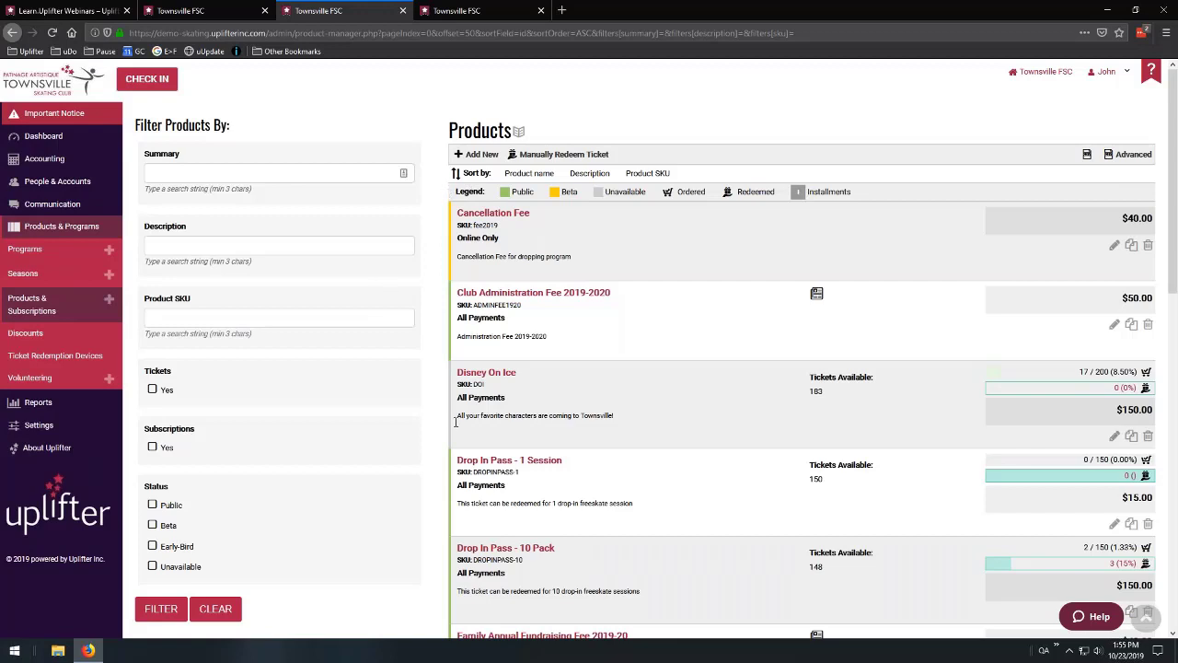
# Open the club's policies and start a new policy that does not have to be accepted to complete an invoice.
pyautogui.moveTo(38, 426)
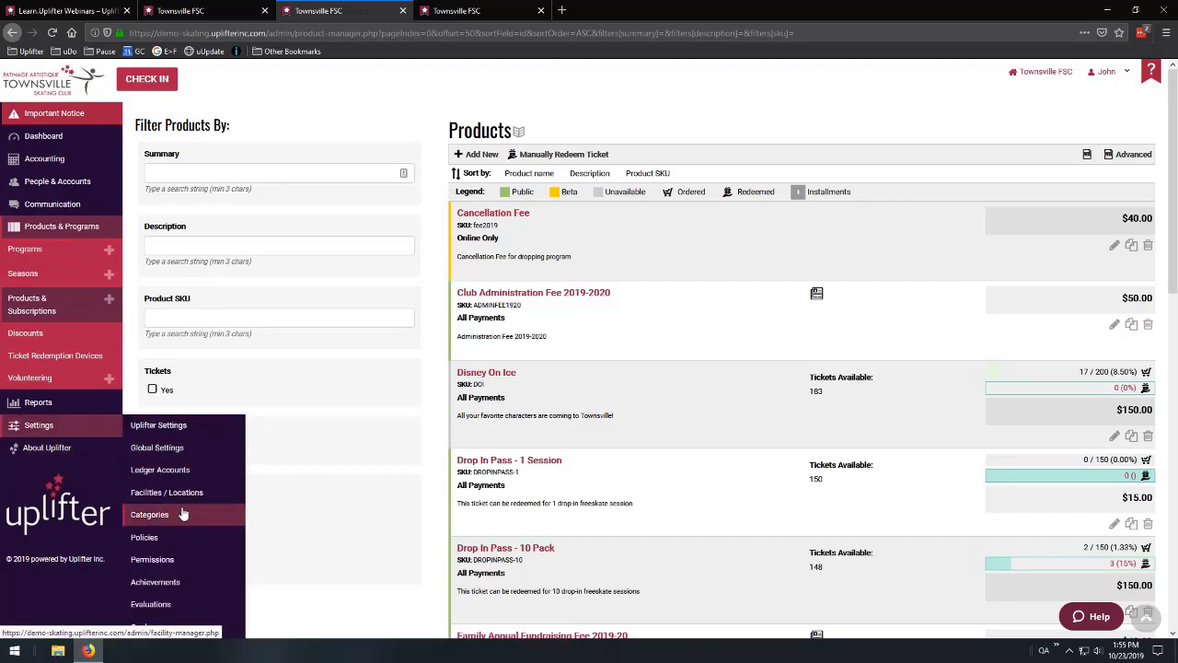
pyautogui.click(167, 538)
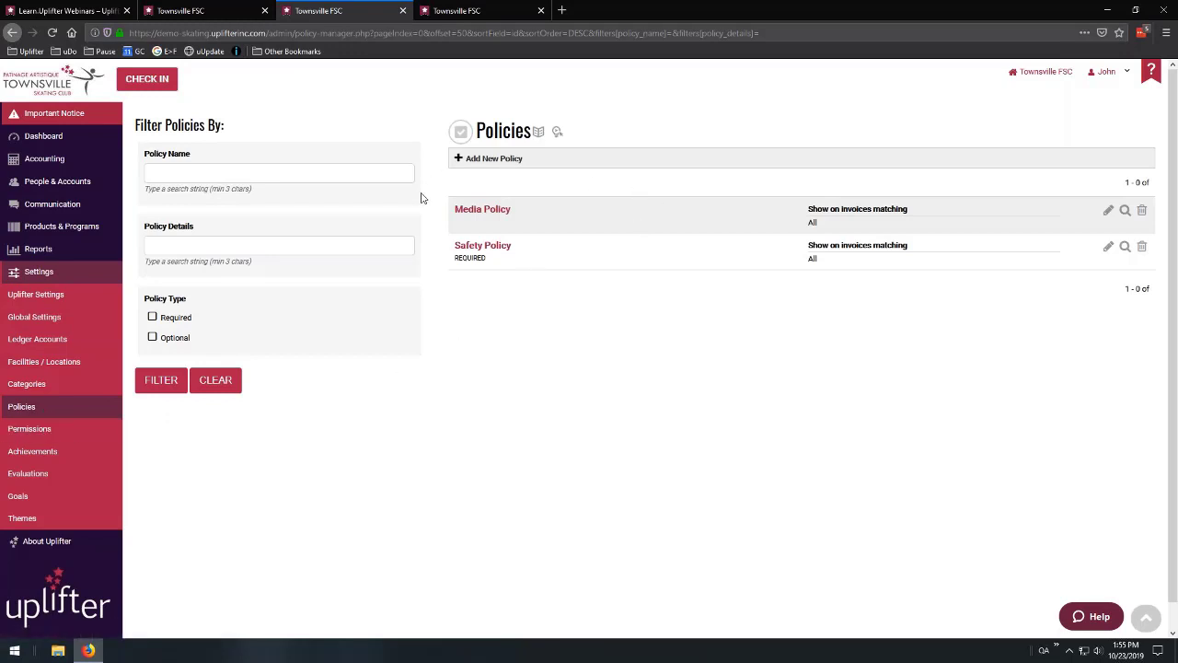
pyautogui.click(492, 161)
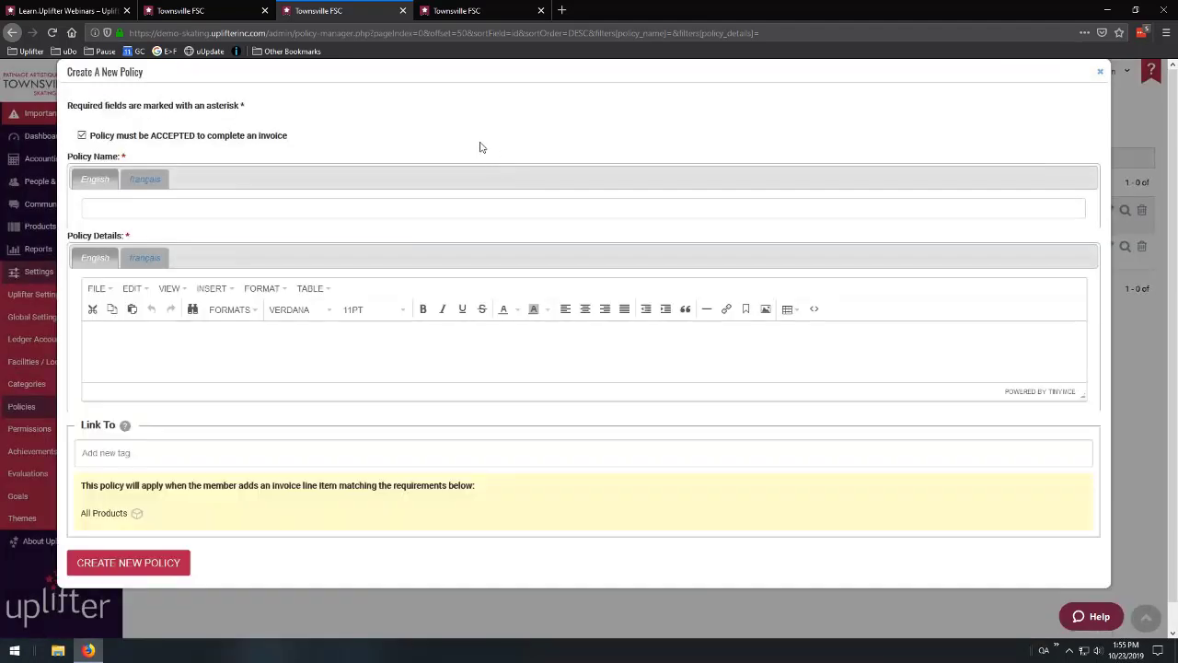
pyautogui.click(82, 135)
pyautogui.click(82, 135)
pyautogui.click(82, 136)
# Try linking the new policy to the CanSkate category, and close it without creating it.
pyautogui.write('can')
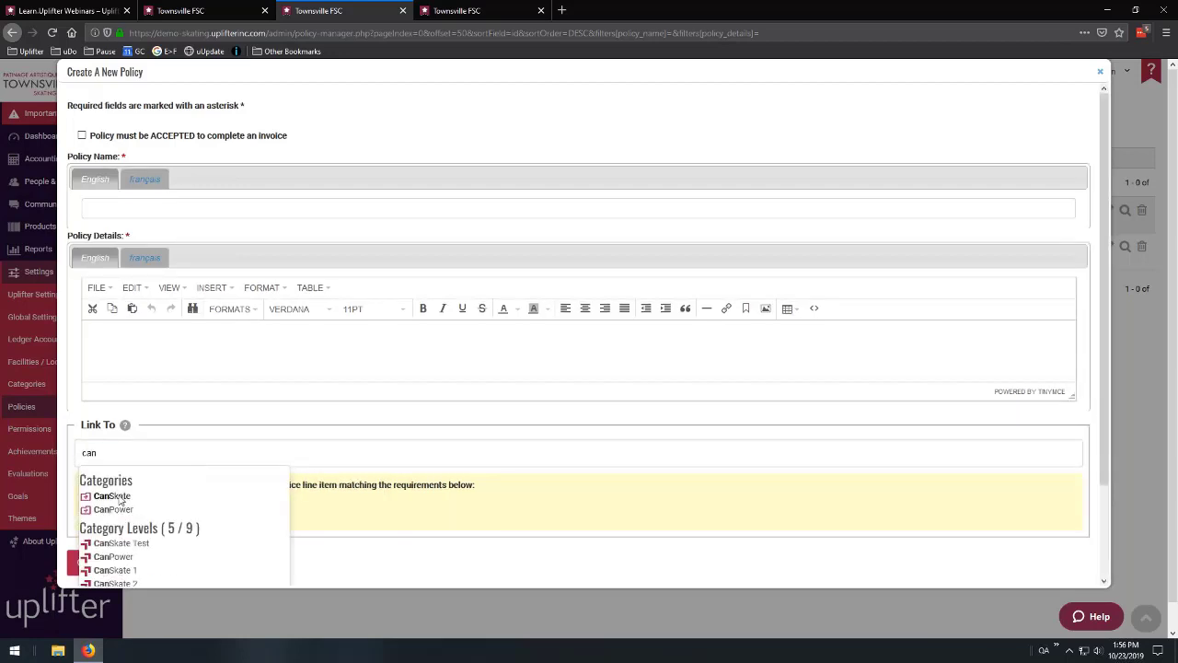
pyautogui.click(119, 498)
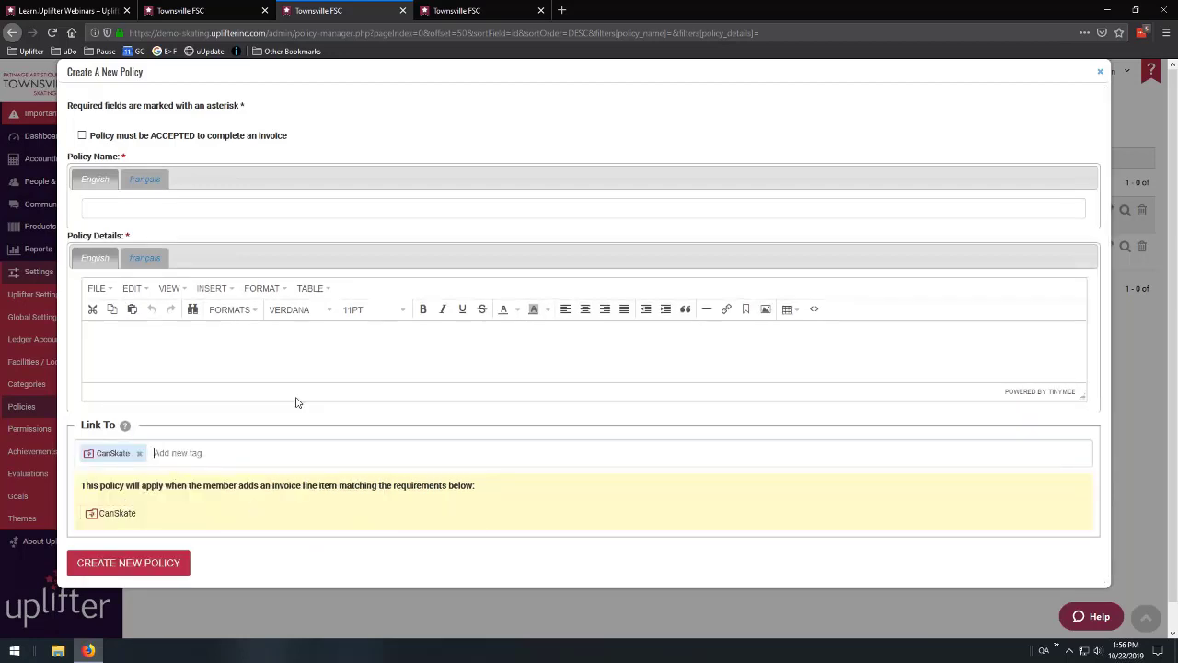
pyautogui.click(1099, 72)
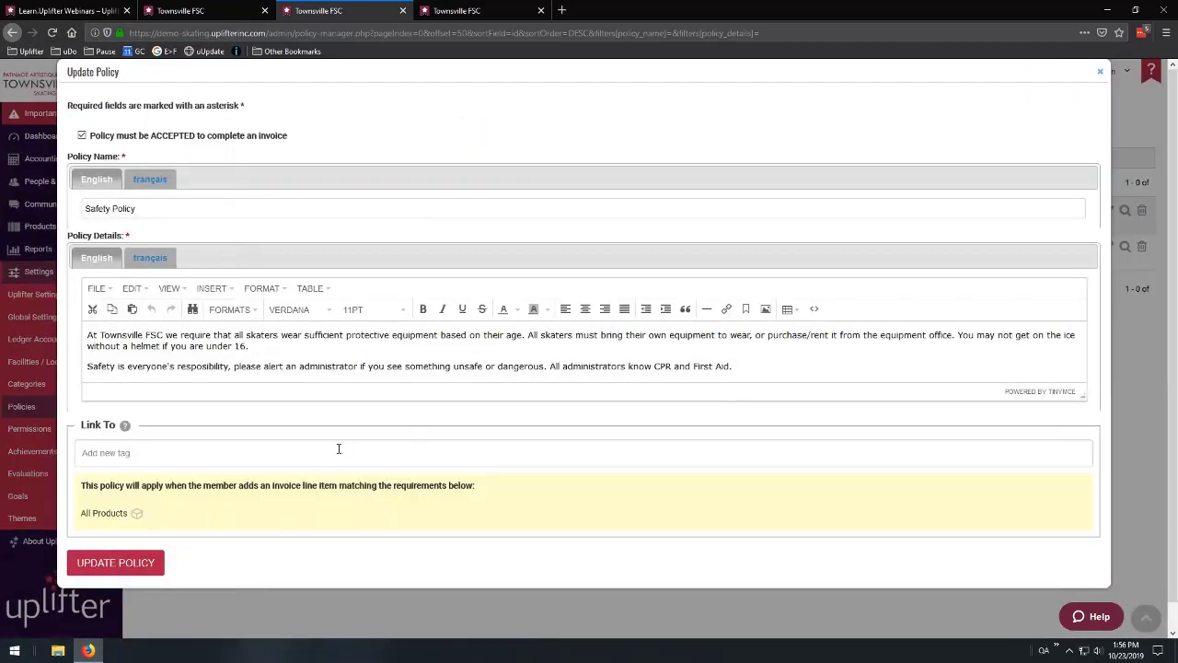
# Look up "star" tags to link to the Safety Policy, and close the policy without updating it.
pyautogui.click(339, 451)
pyautogui.write('star')
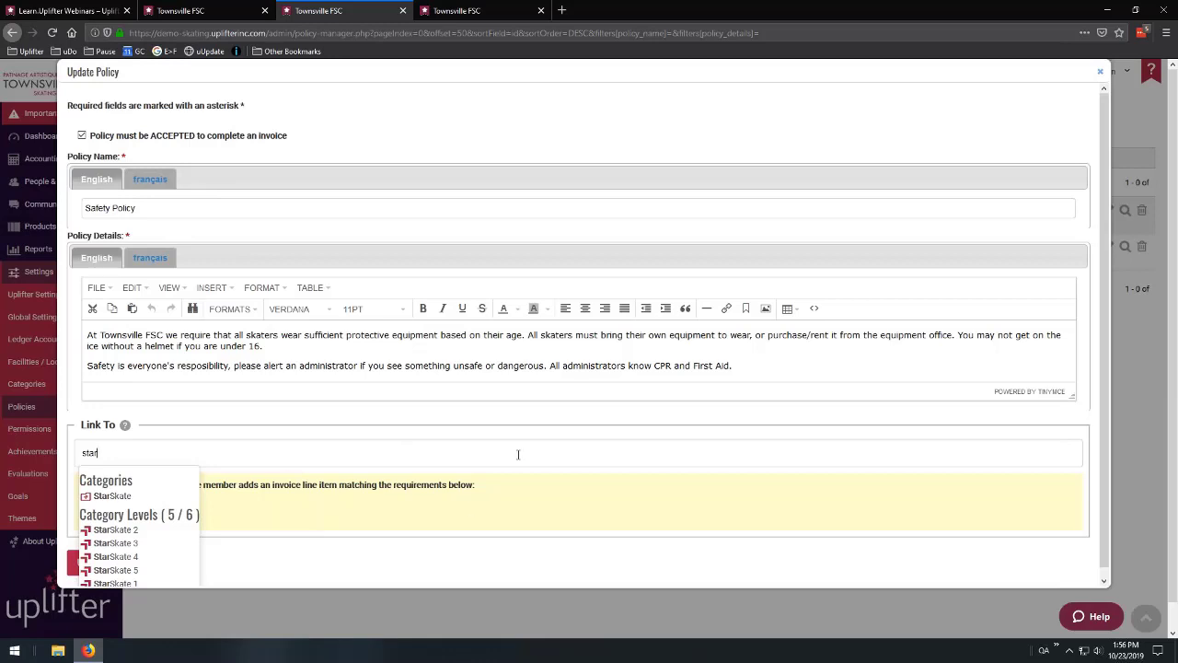
pyautogui.click(1099, 72)
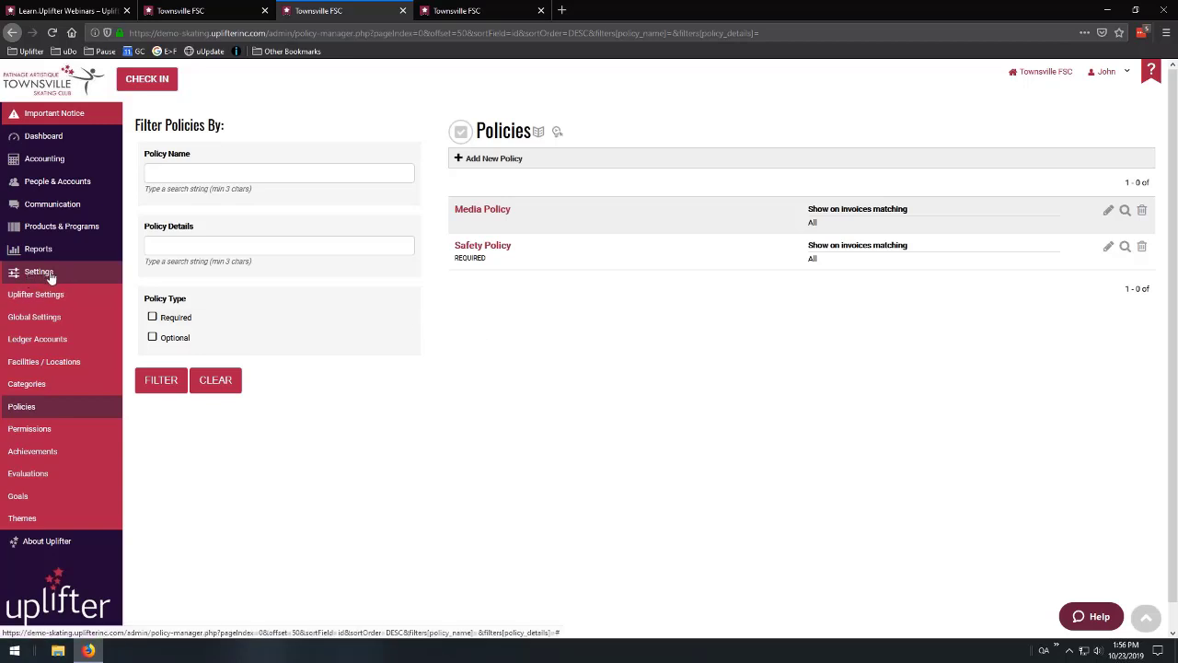
# Review the custom fields in Global Settings for participants, members, instructors, invoices and invoice items.
pyautogui.click(18, 323)
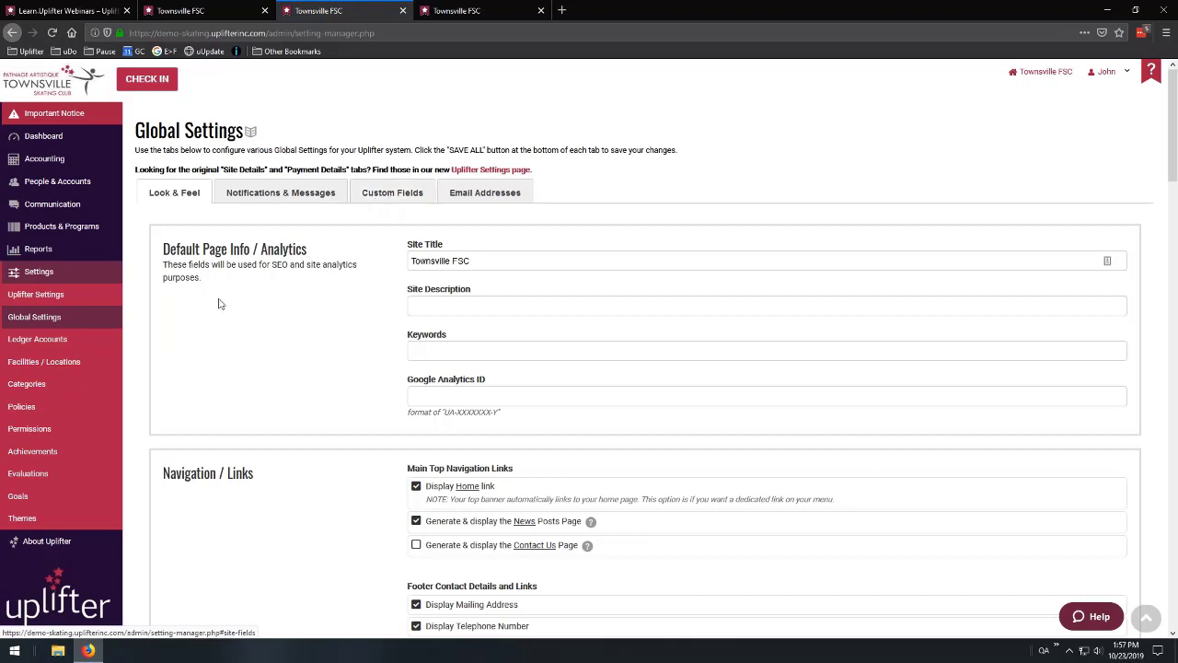
pyautogui.click(410, 195)
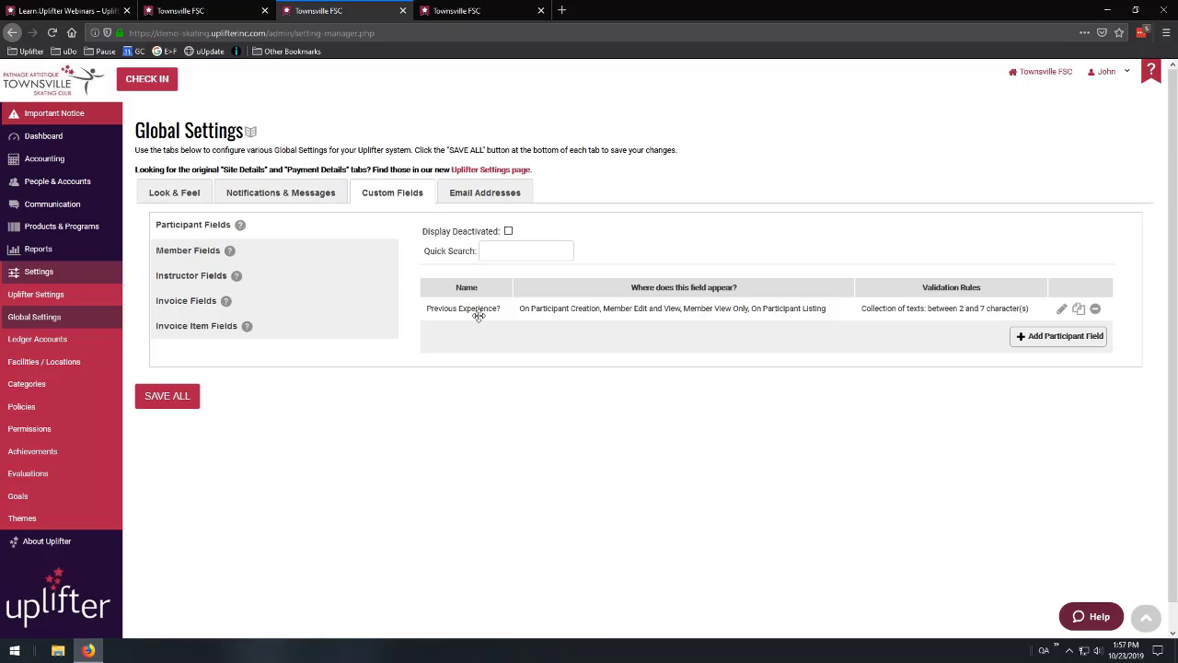
pyautogui.click(183, 253)
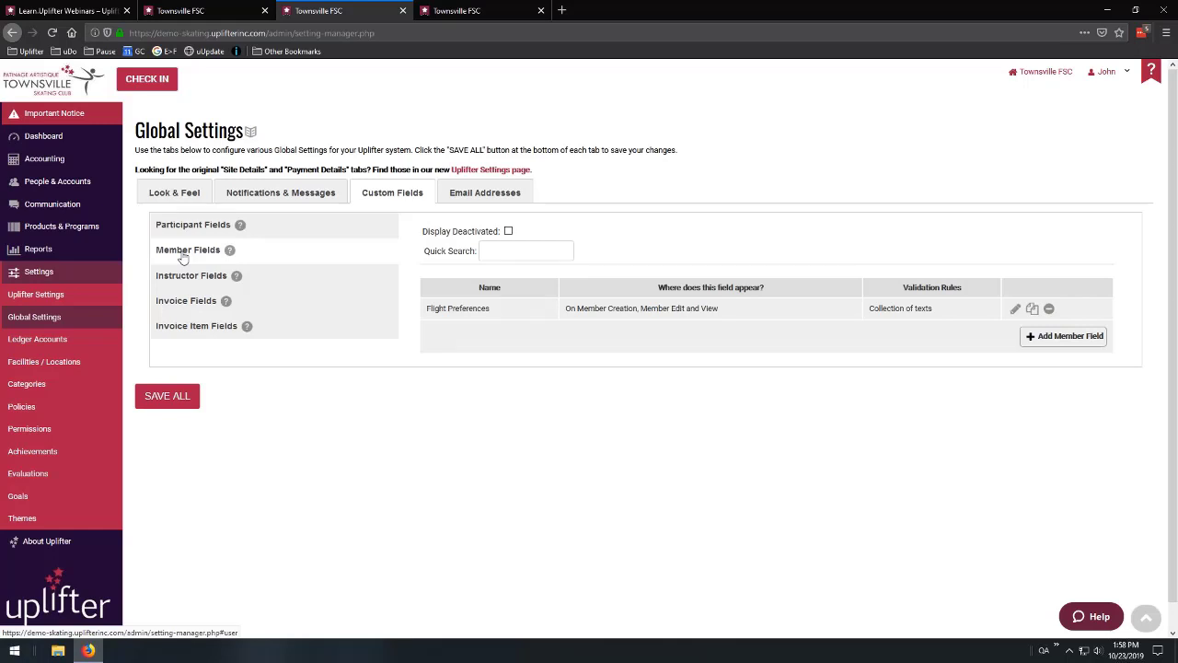
pyautogui.click(189, 275)
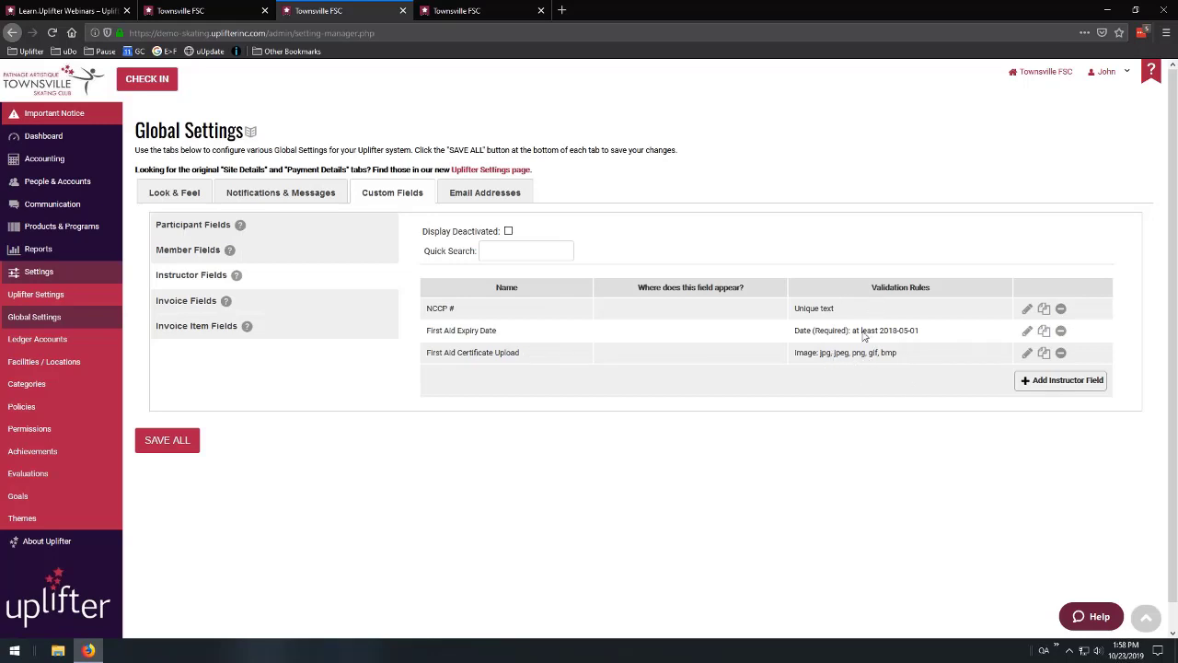
pyautogui.click(180, 304)
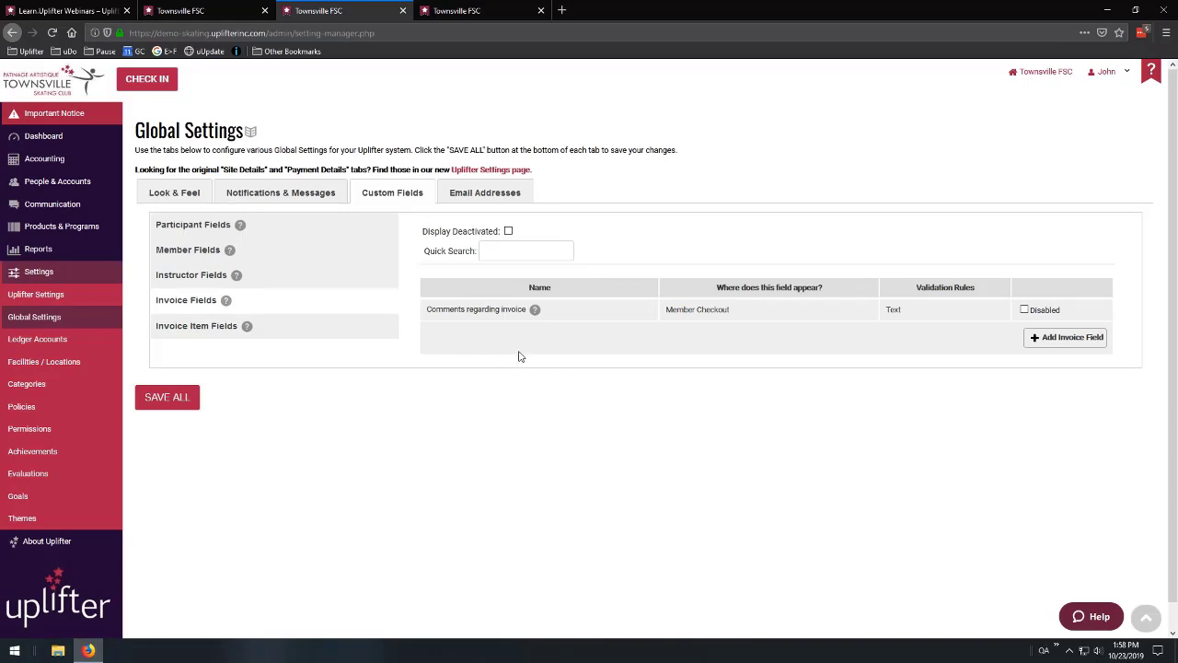
pyautogui.click(199, 330)
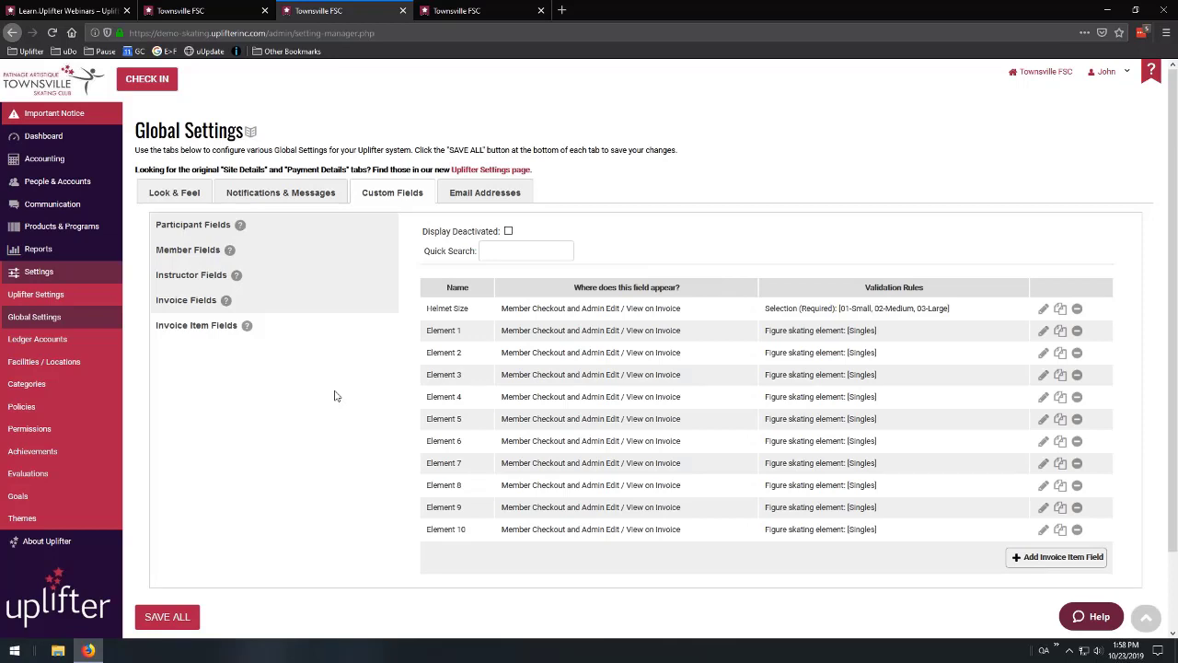
# Examine the options for a new invoice item field, and close the form without adding a field.
pyautogui.scroll(-1, 366, 368)
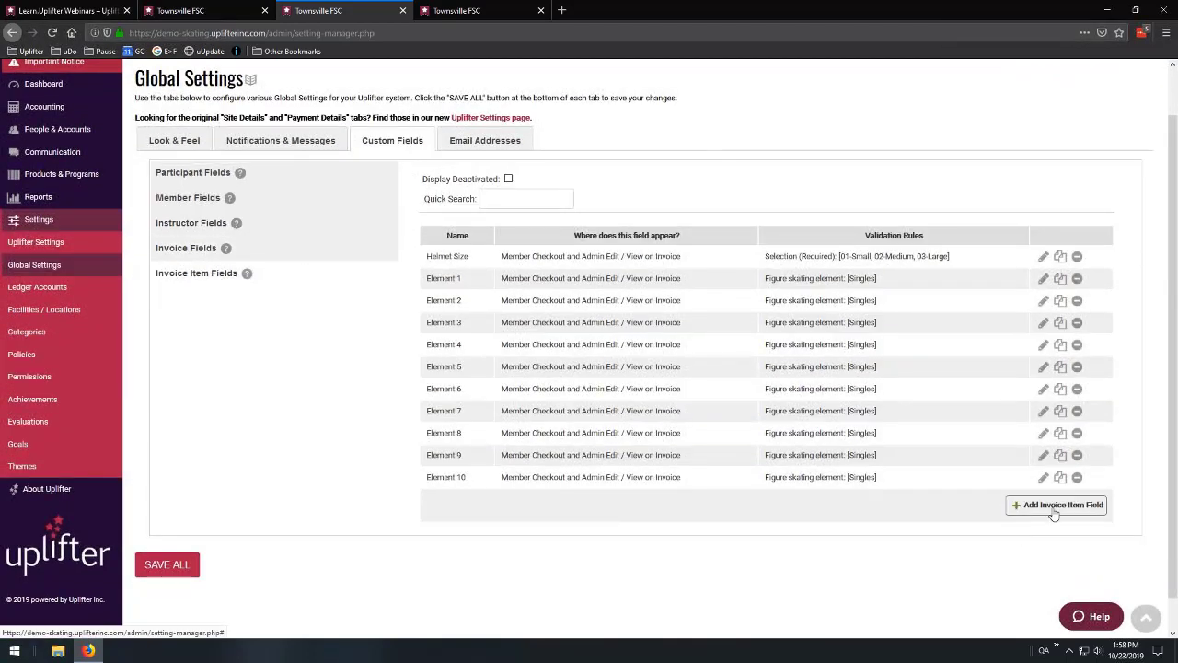
pyautogui.click(1057, 506)
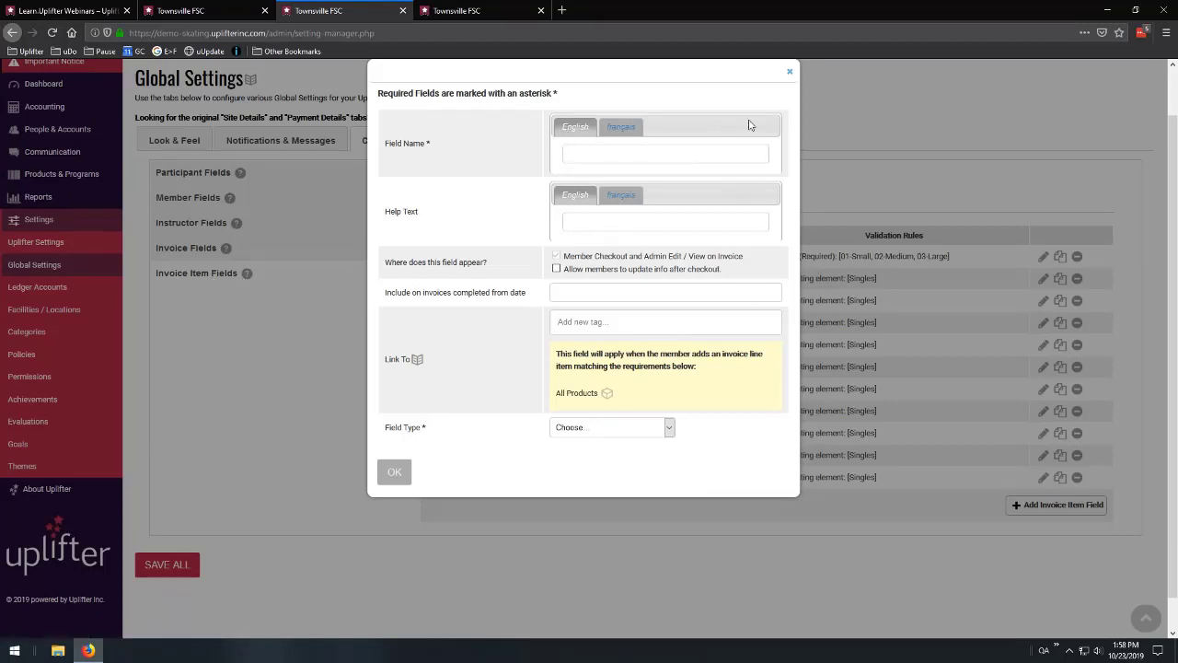
pyautogui.click(789, 70)
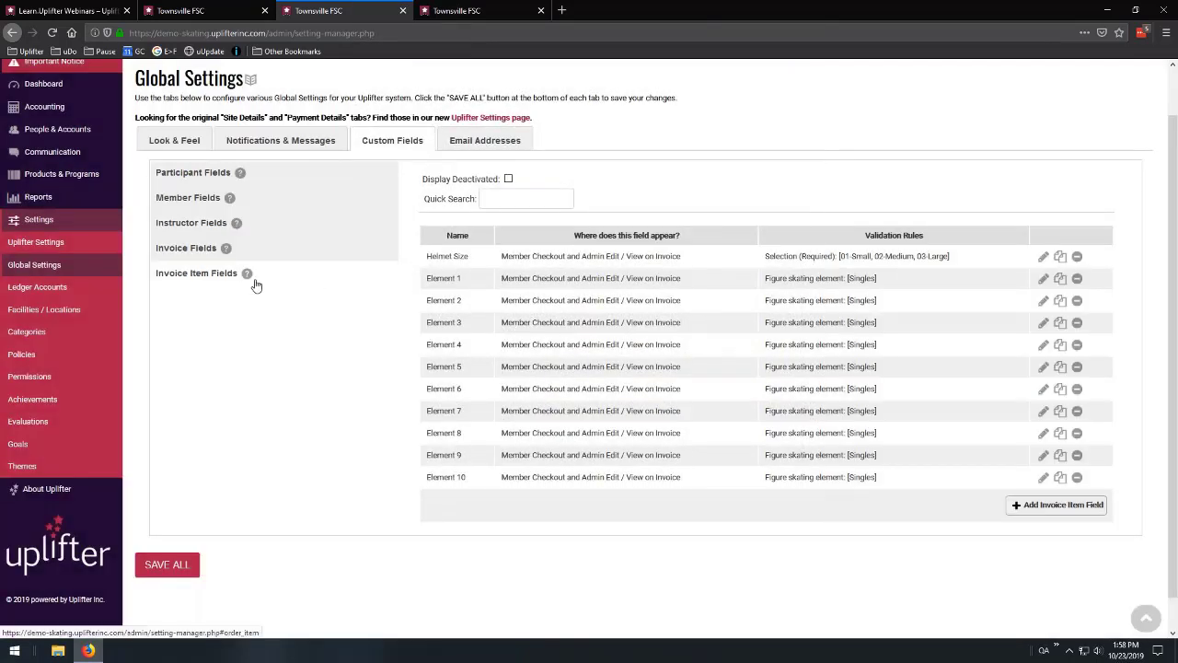
pyautogui.moveTo(246, 276)
pyautogui.click(1038, 501)
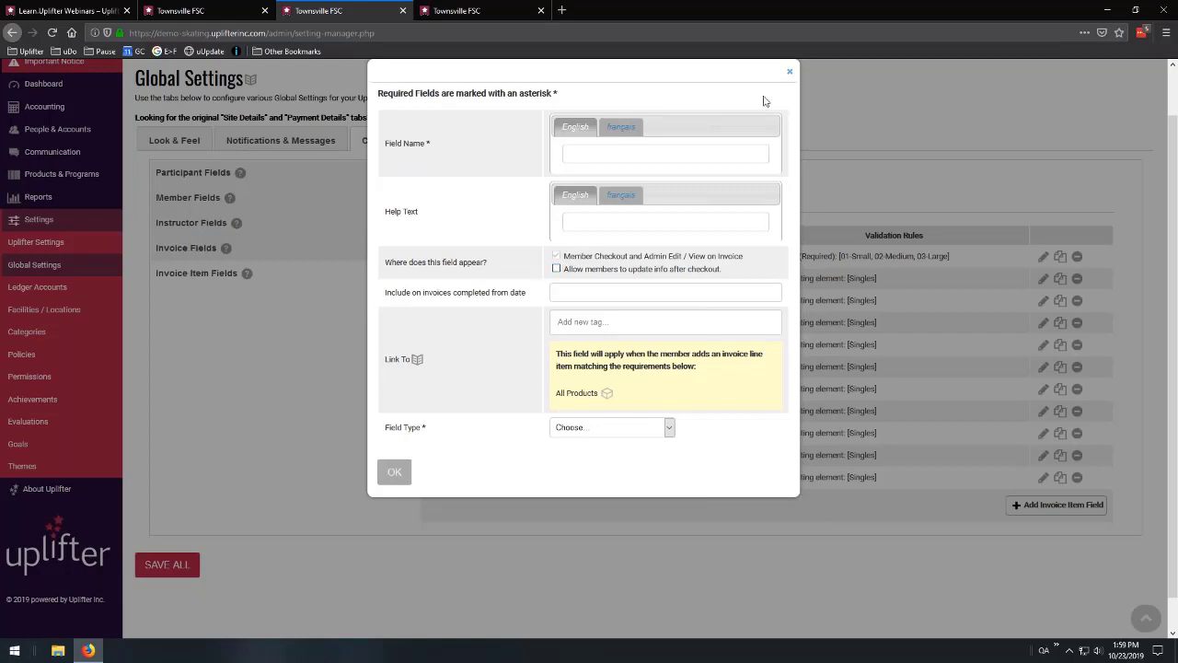
pyautogui.click(788, 72)
# Open the "Previous Experience?" participant field for editing and make it appear in Class Lists and Reports.
pyautogui.click(161, 174)
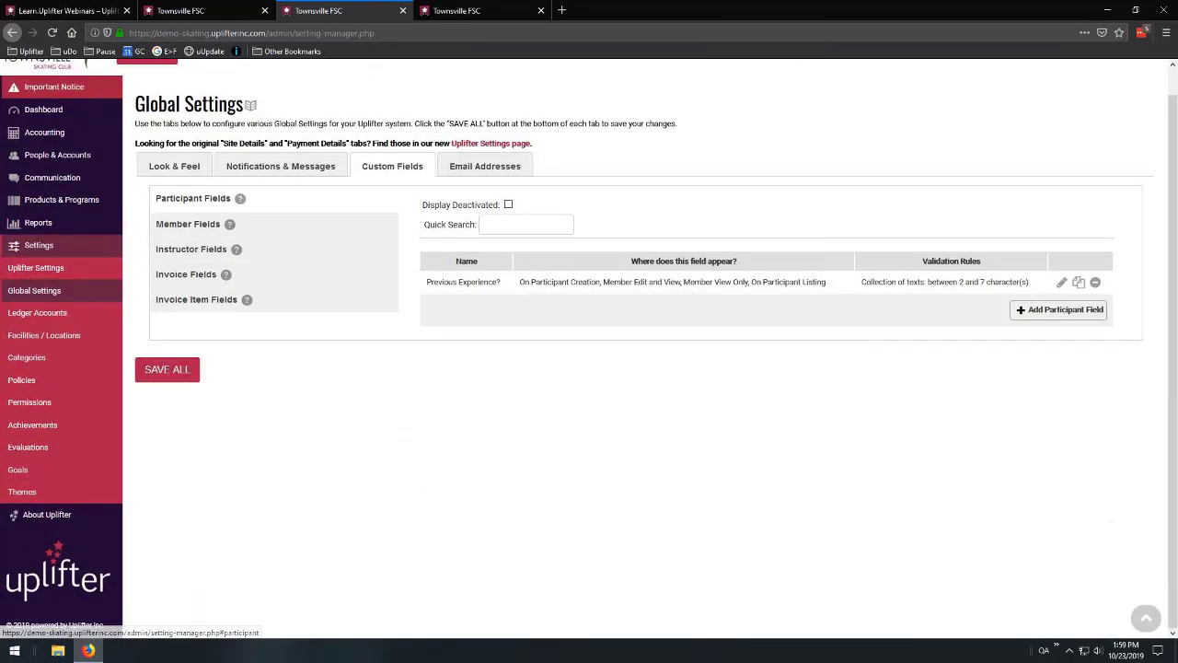
pyautogui.click(1061, 282)
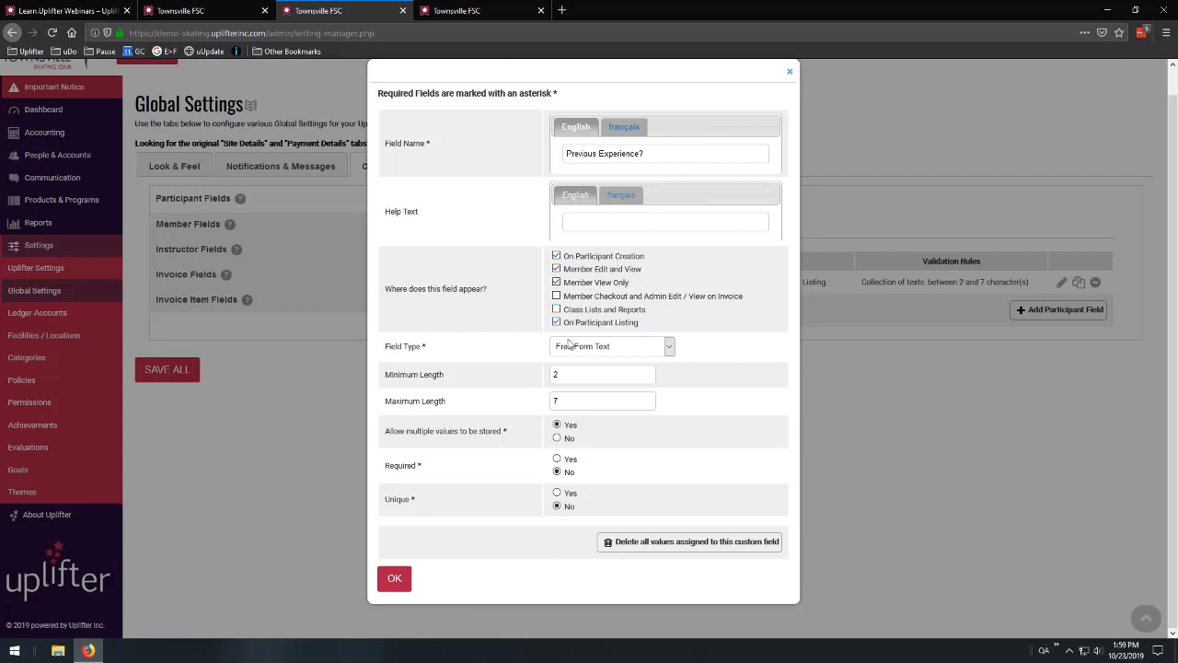
pyautogui.click(624, 314)
# Try the Date field type with lowest date 2019-10-01 and highest date 2019-10-26.
pyautogui.click(668, 347)
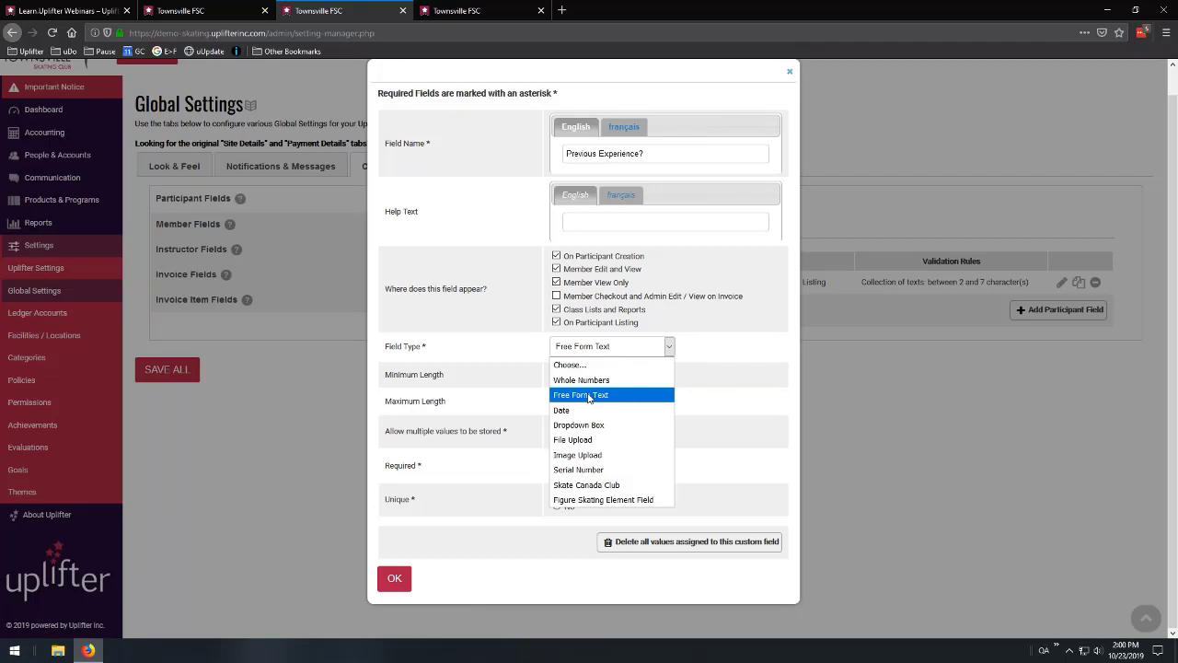
pyautogui.click(584, 411)
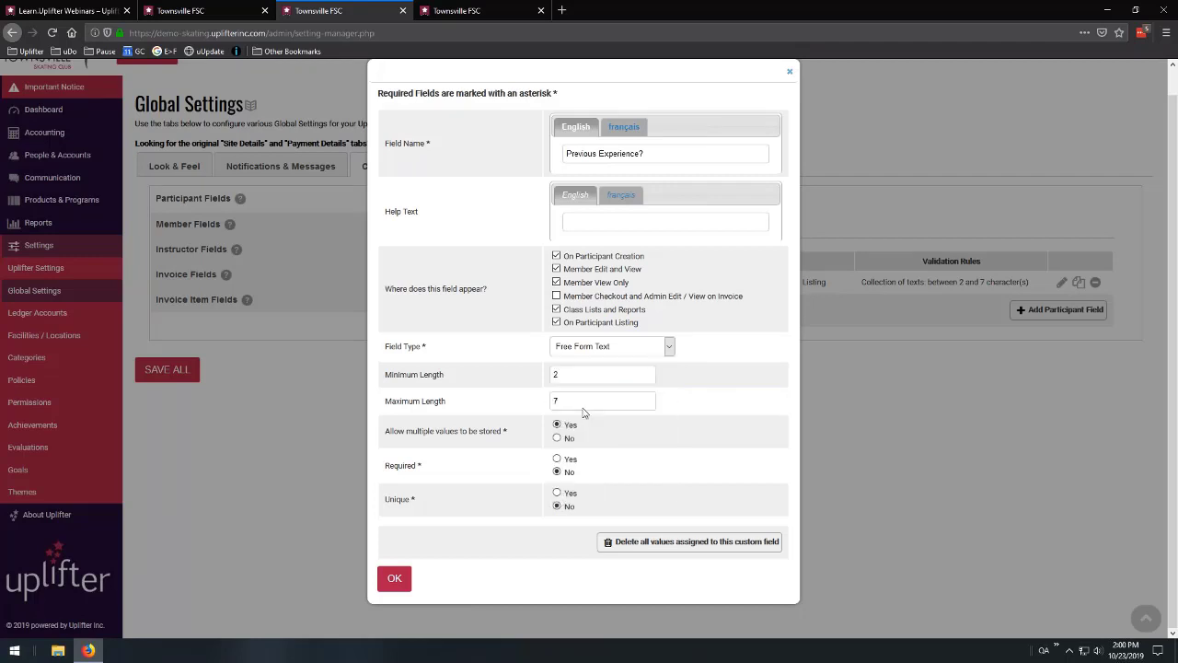
pyautogui.click(602, 376)
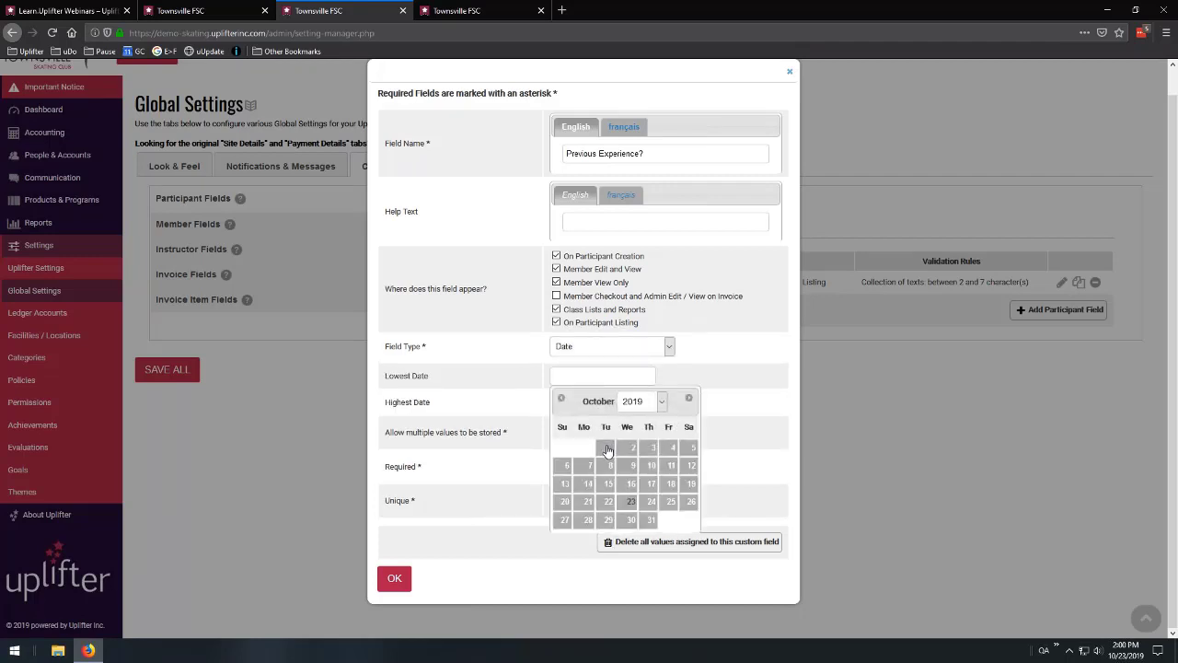
pyautogui.click(610, 448)
pyautogui.click(602, 402)
pyautogui.click(686, 532)
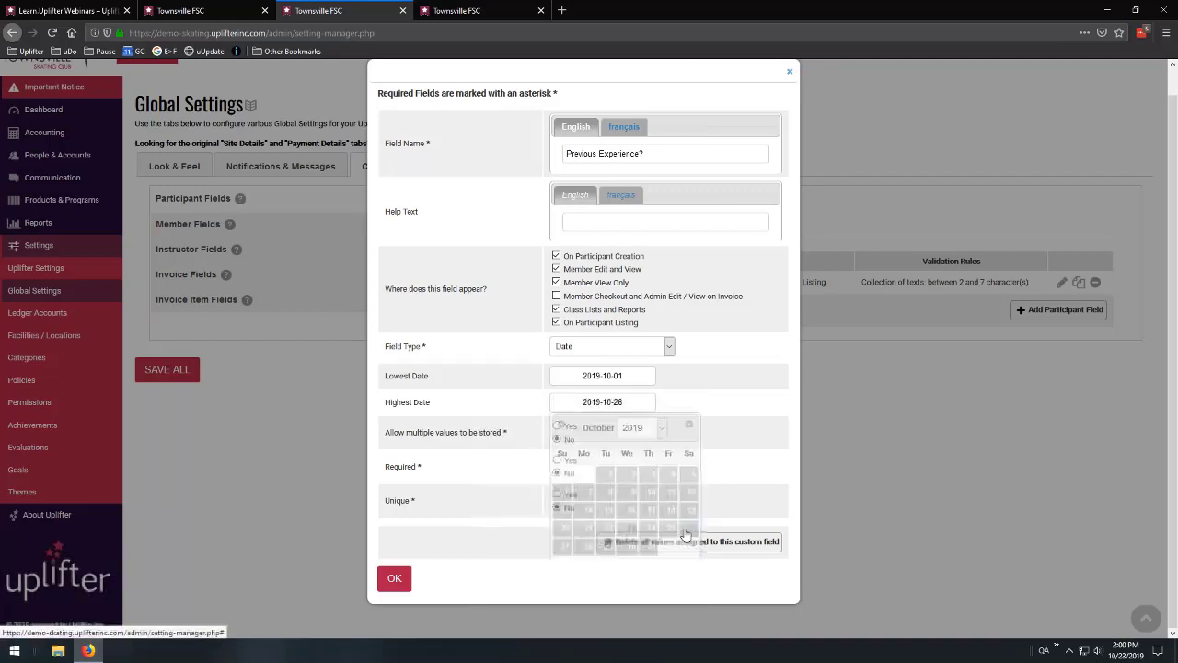
# Try the Dropdown Box field type and add the options a, b and c.
pyautogui.click(626, 346)
pyautogui.click(596, 425)
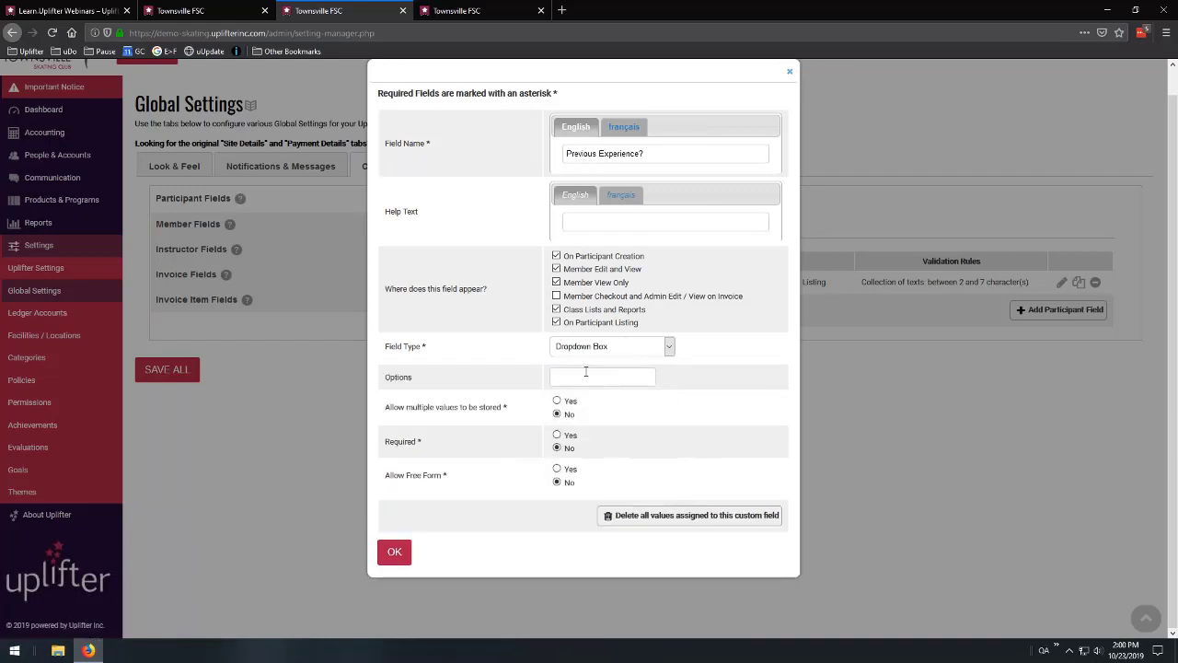
pyautogui.click(581, 374)
pyautogui.write('a')
pyautogui.press('Return')
pyautogui.write('b')
pyautogui.press('Return')
pyautogui.write('c')
pyautogui.press('Return')
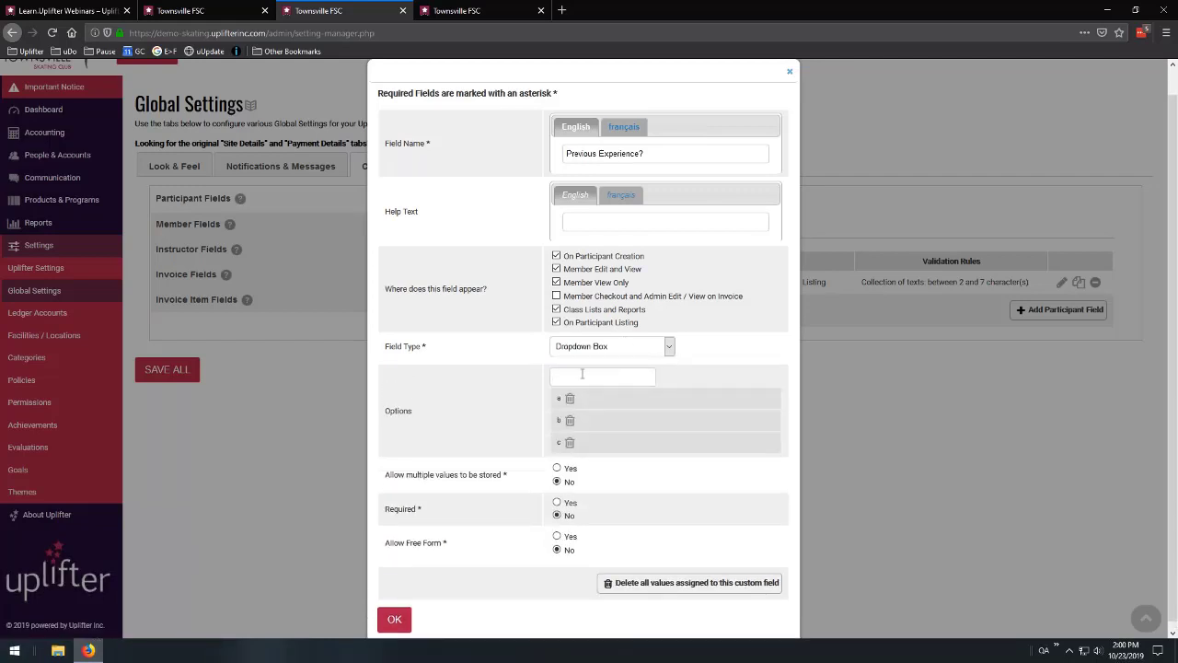
# Change the field type to File Upload, try allowing xls files and clear that choice, and review the remaining settings.
pyautogui.click(589, 348)
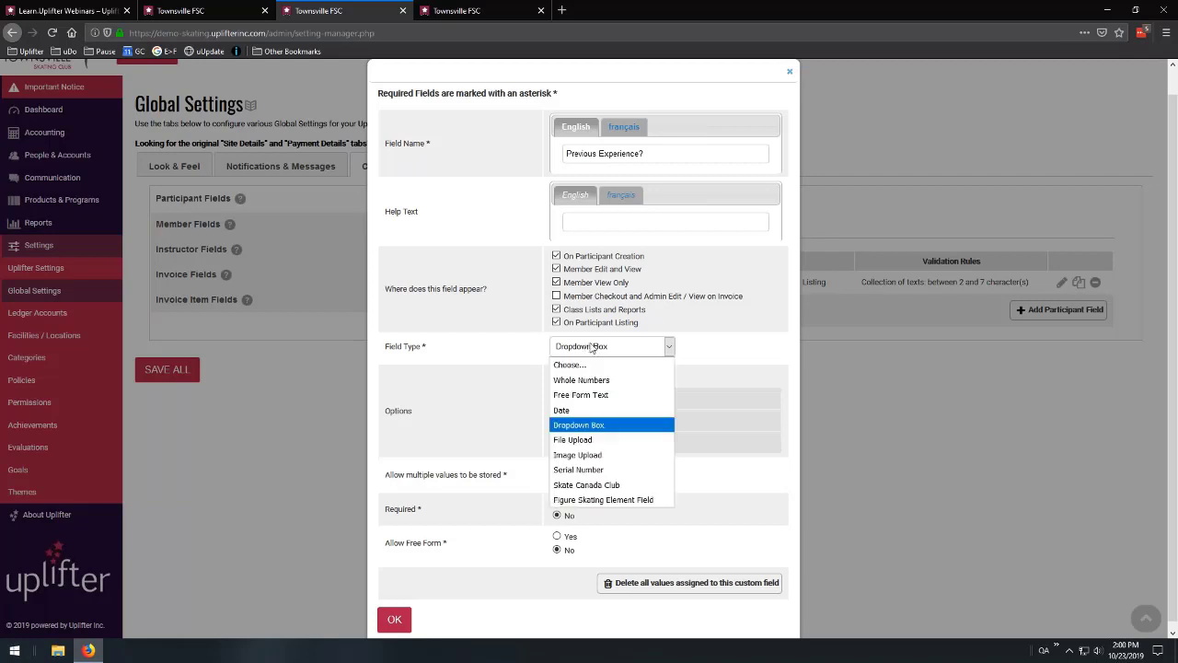
pyautogui.press('Escape')
pyautogui.click(596, 447)
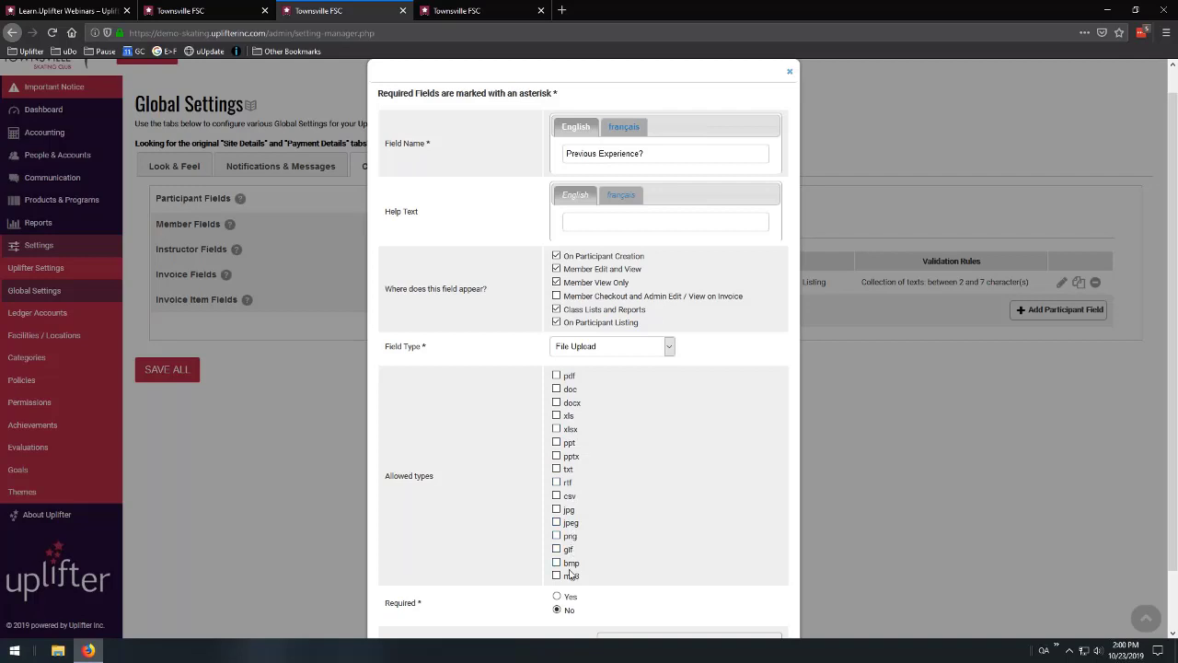
pyautogui.click(670, 348)
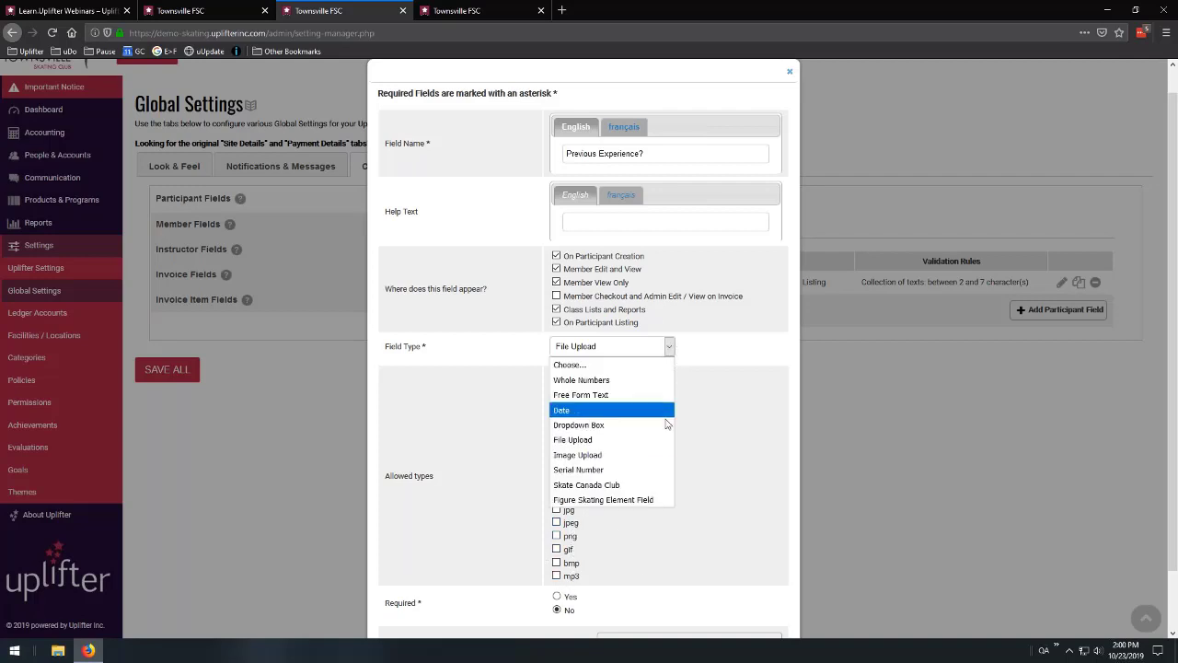
pyautogui.click(715, 421)
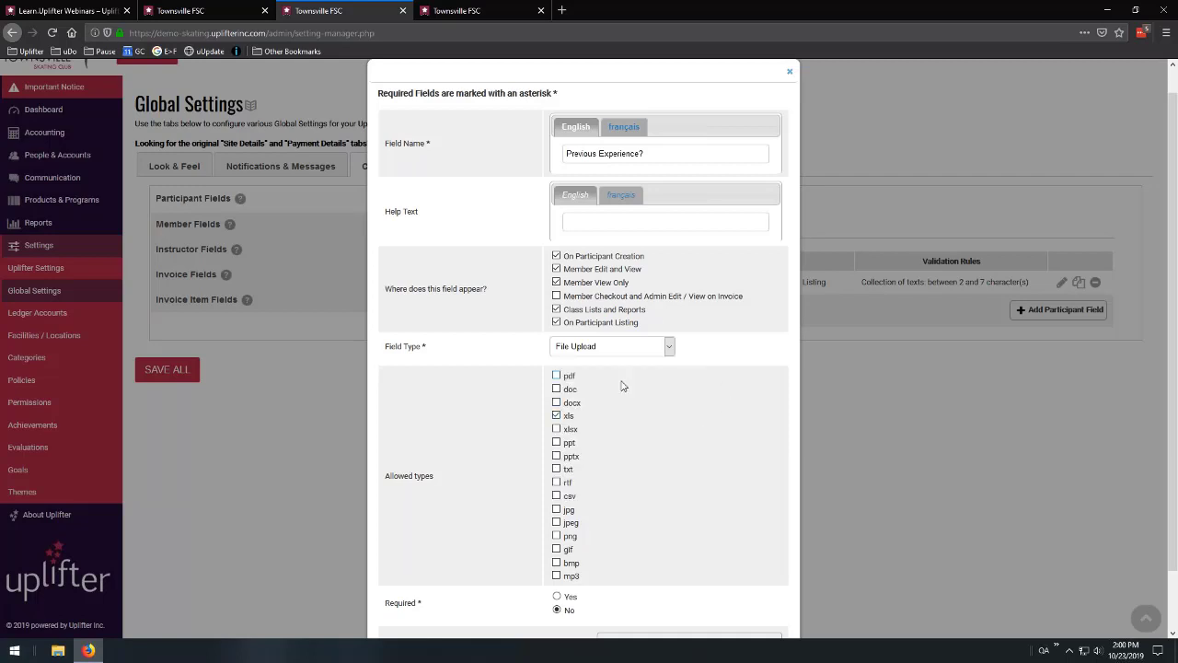
pyautogui.scroll(-2, 635, 386)
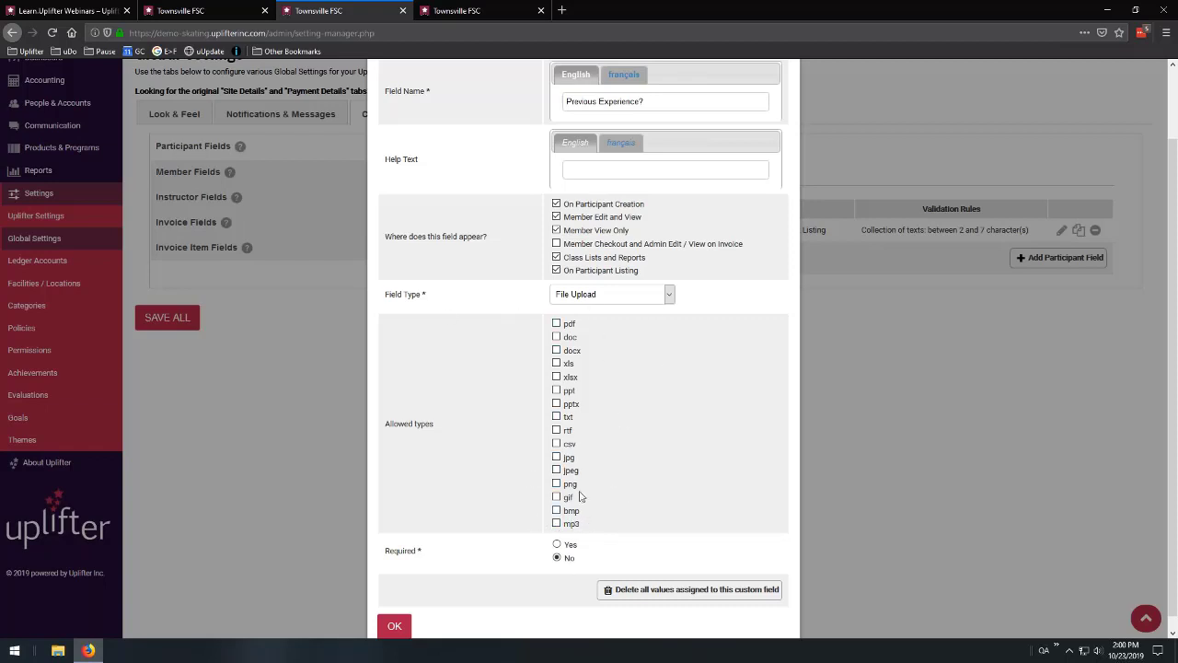
# Try the Image Upload field type, compare its settings with those of File Upload, and return to Image Upload.
pyautogui.click(644, 294)
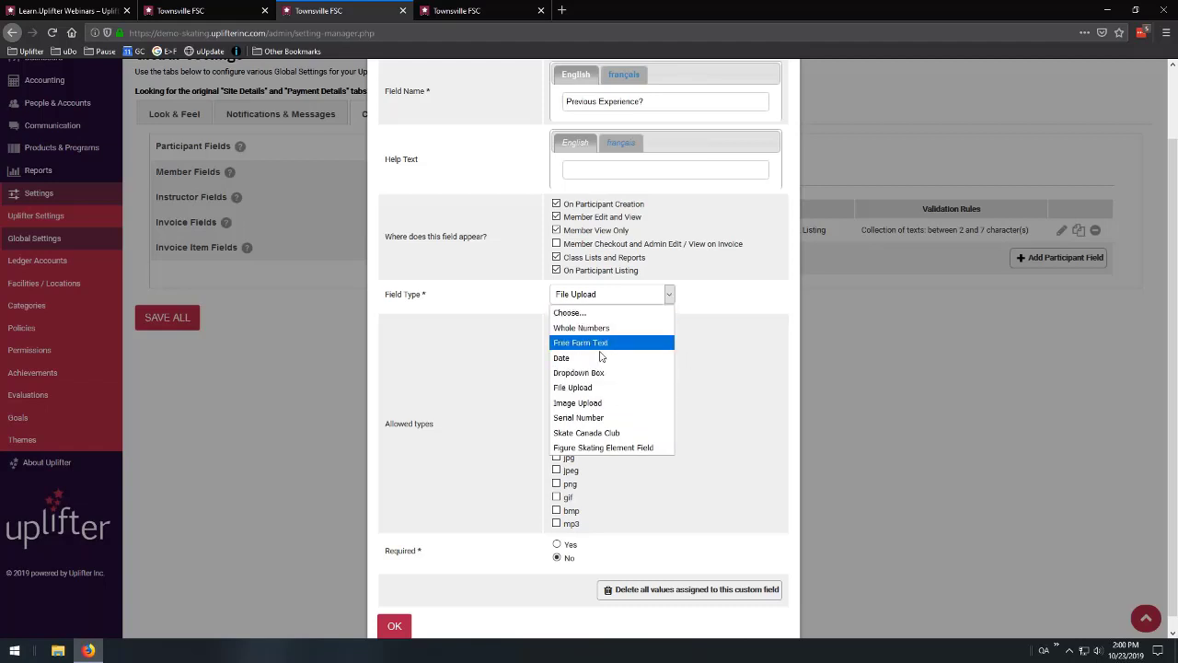
pyautogui.click(580, 405)
pyautogui.click(648, 323)
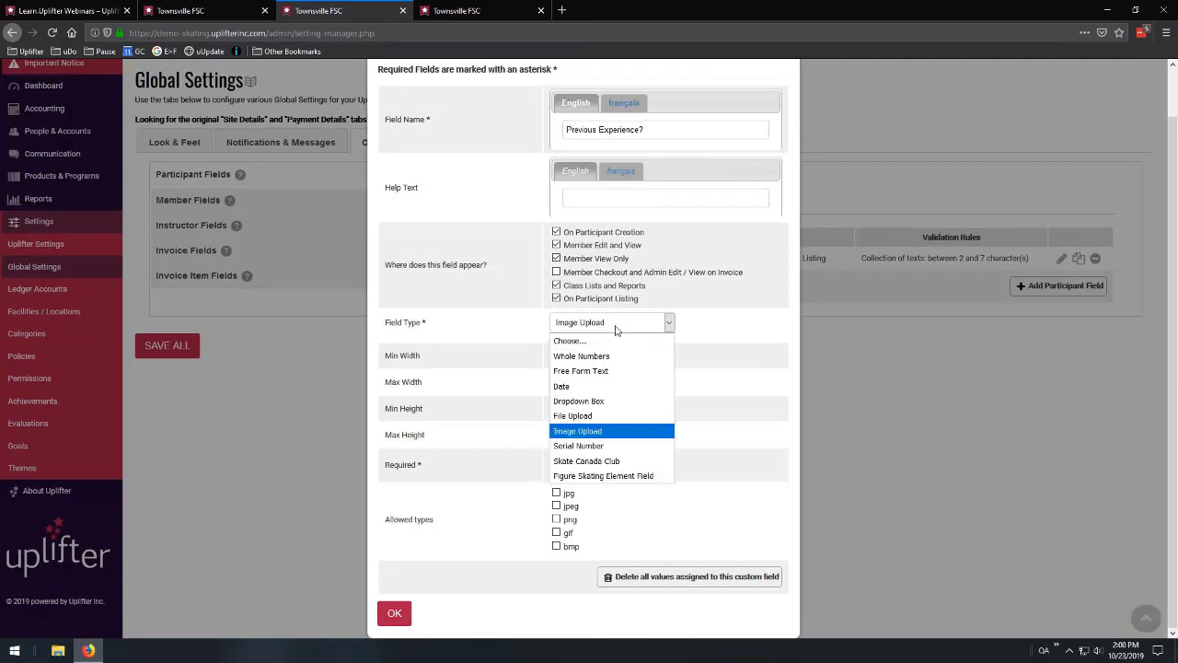
pyautogui.click(590, 416)
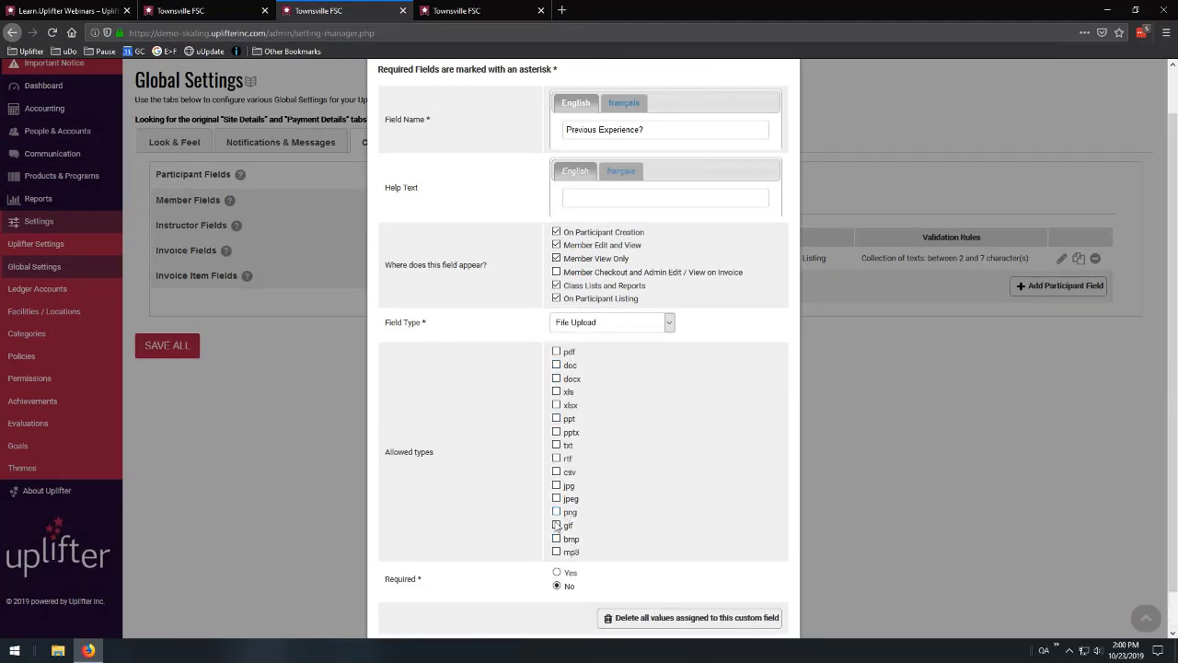
pyautogui.click(635, 324)
pyautogui.click(589, 431)
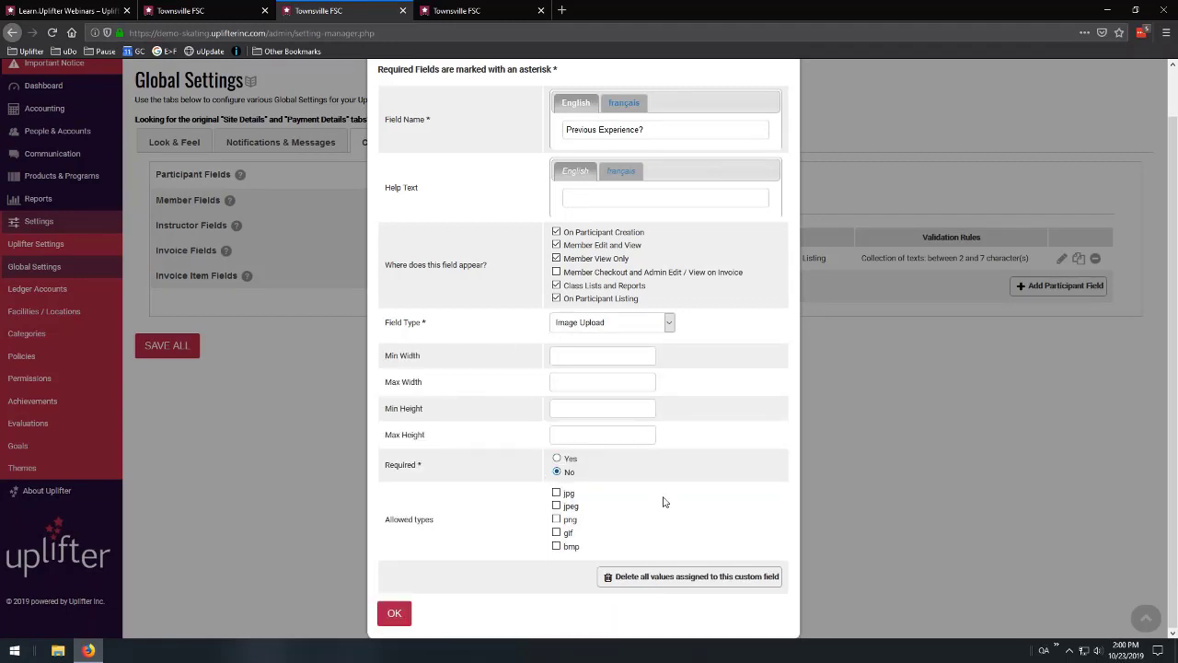
# Try the Serial Number and Skate Canada Club field types and look over the settings of each.
pyautogui.click(640, 321)
pyautogui.click(596, 447)
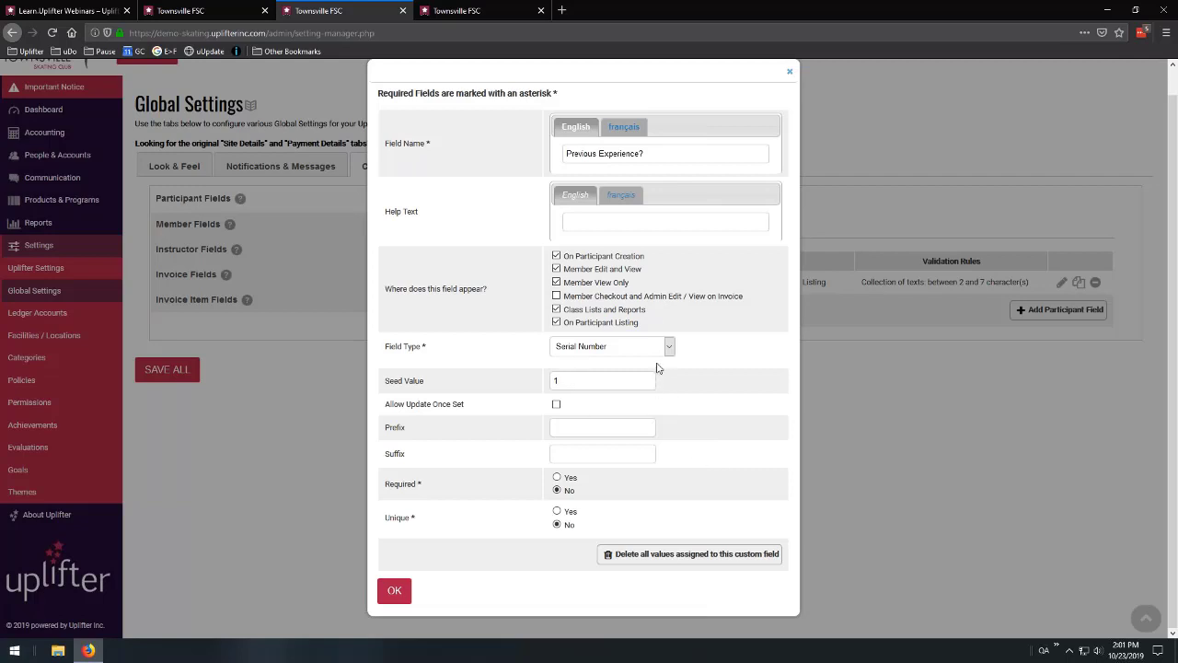
pyautogui.click(630, 350)
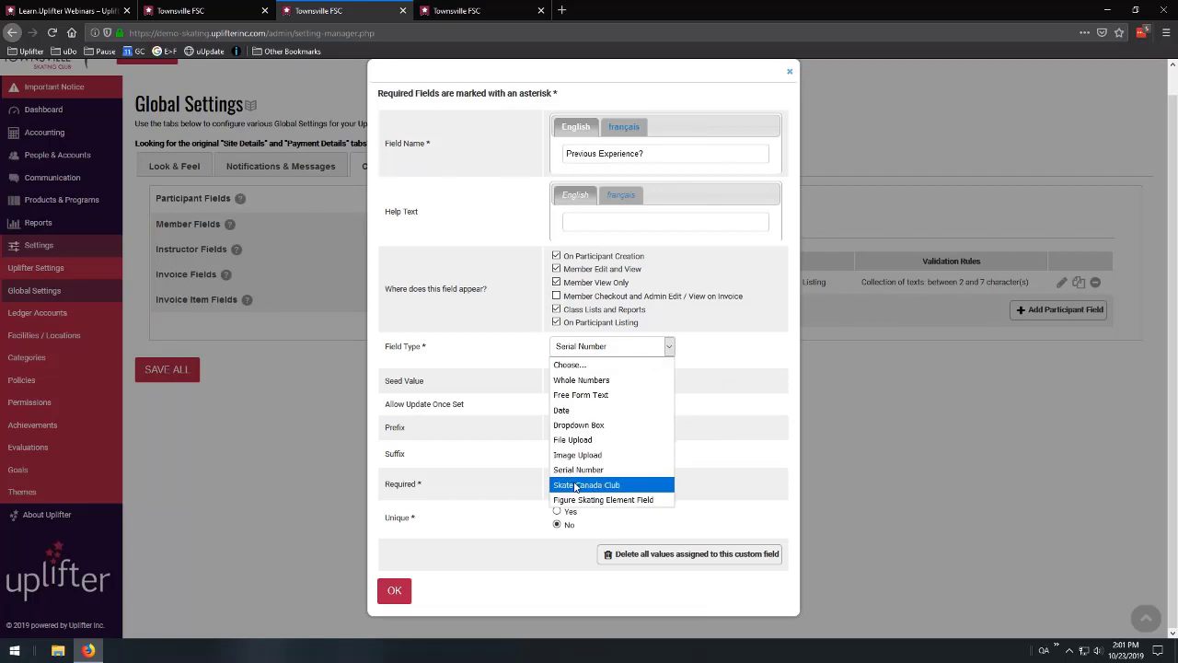
pyautogui.click(629, 485)
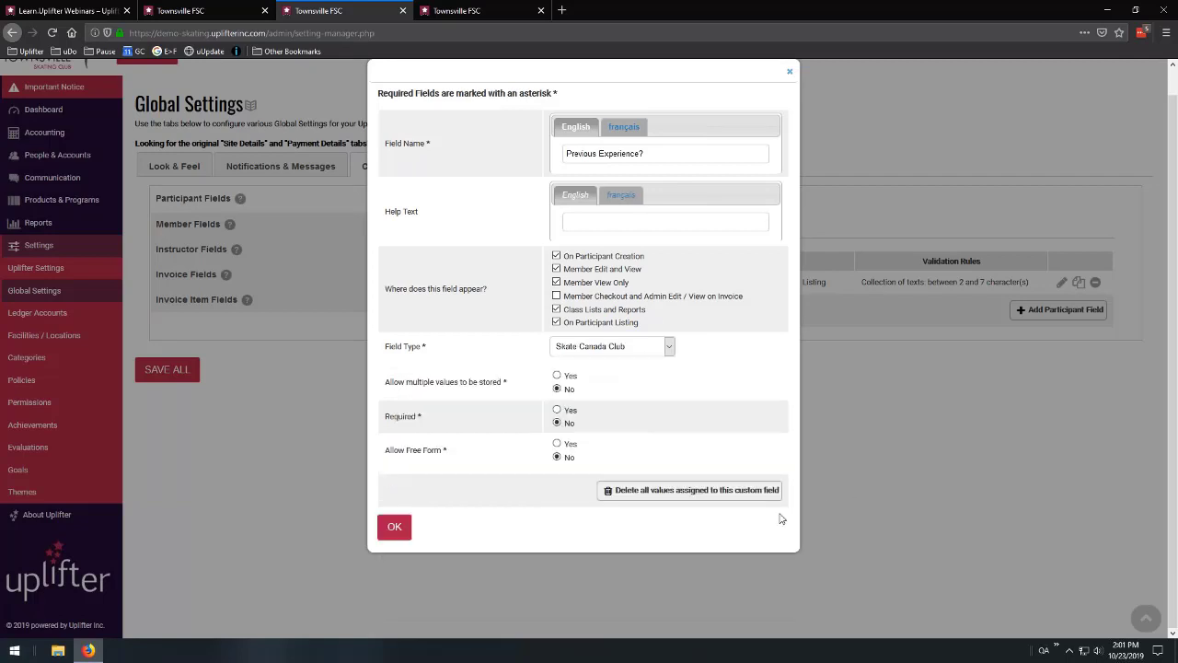
# Try the Figure Skating Element Field type with the Singles discipline, toggling Unique to Yes and back to No.
pyautogui.click(662, 348)
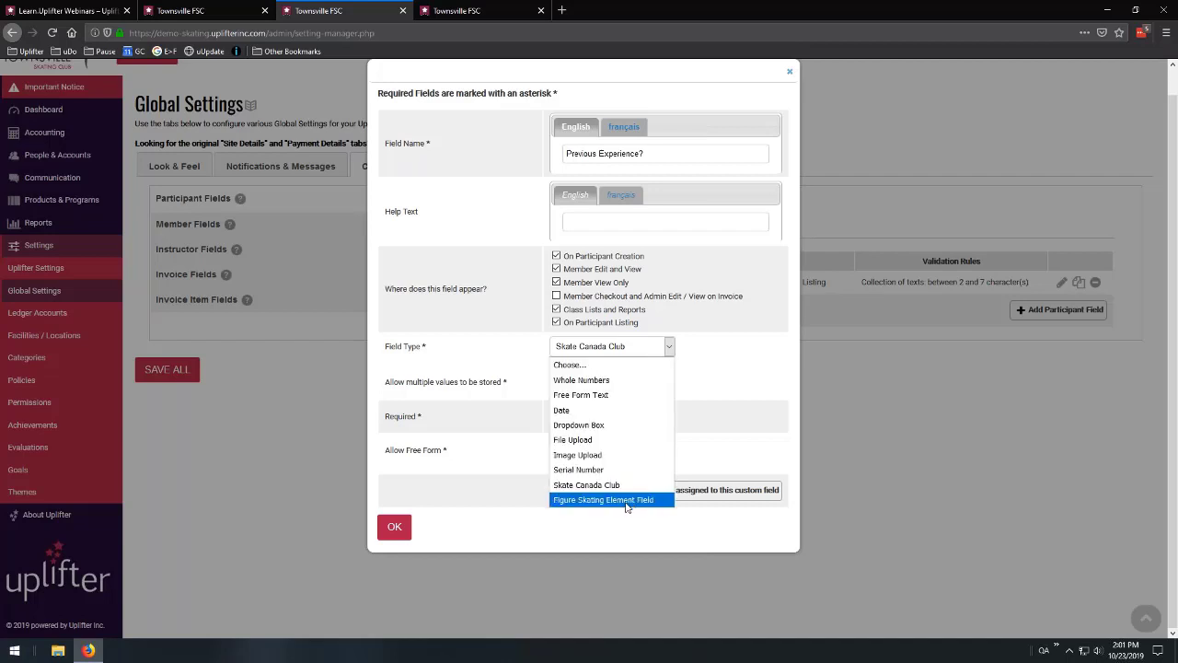
pyautogui.click(626, 501)
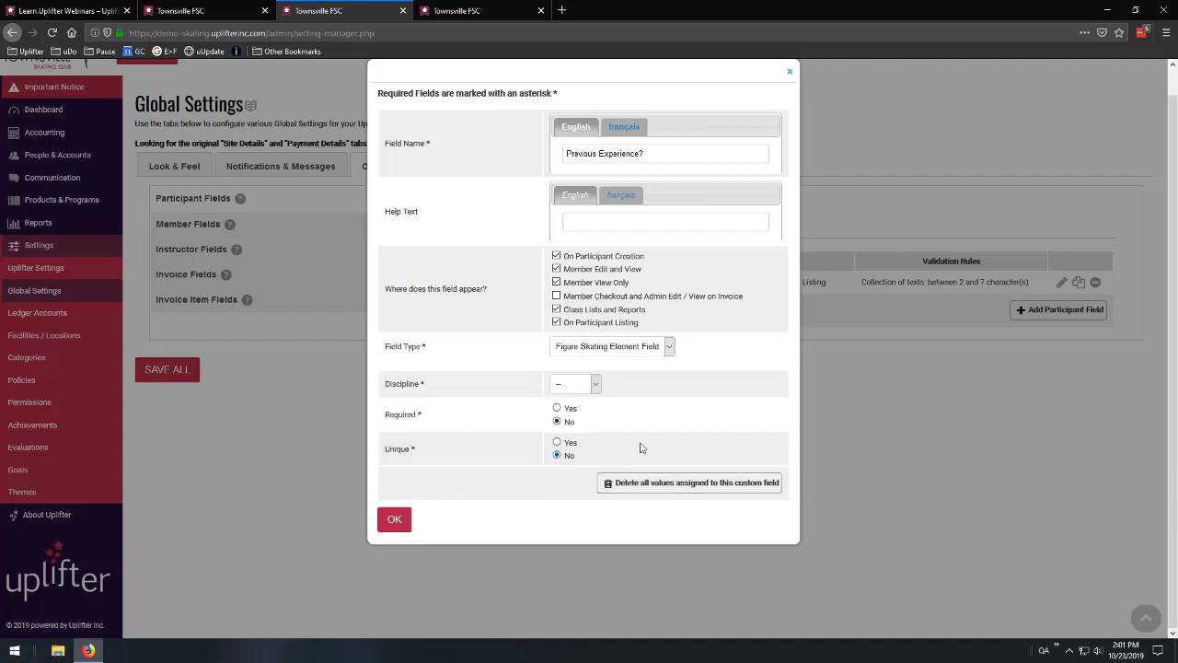
pyautogui.click(596, 386)
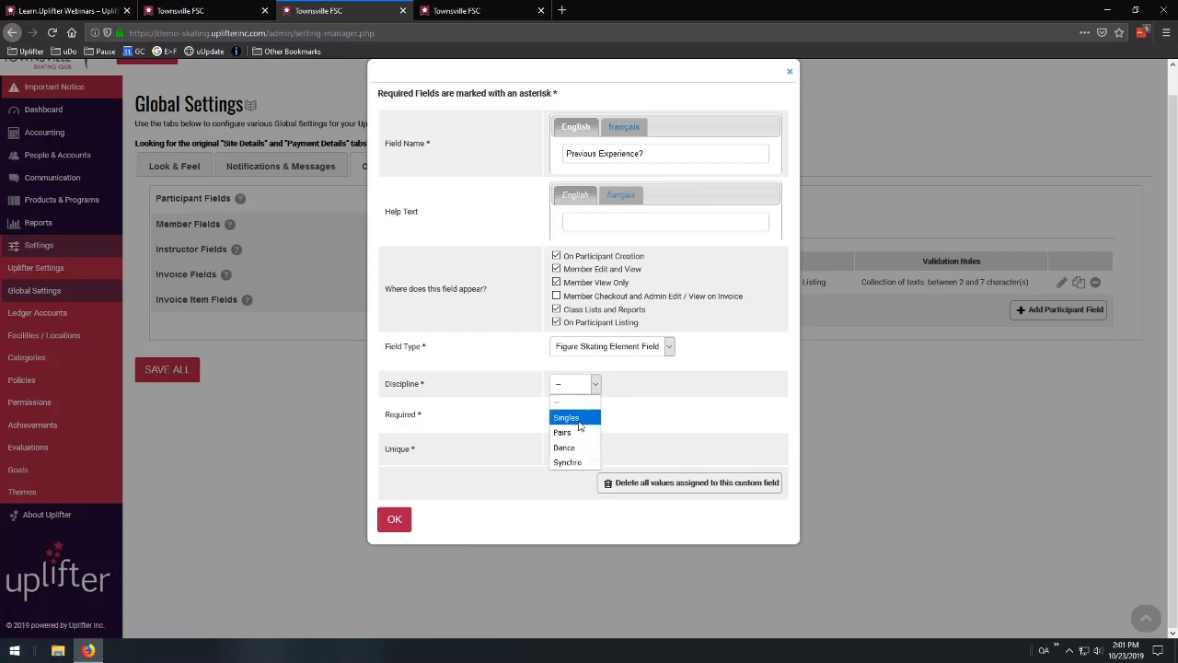
pyautogui.click(579, 418)
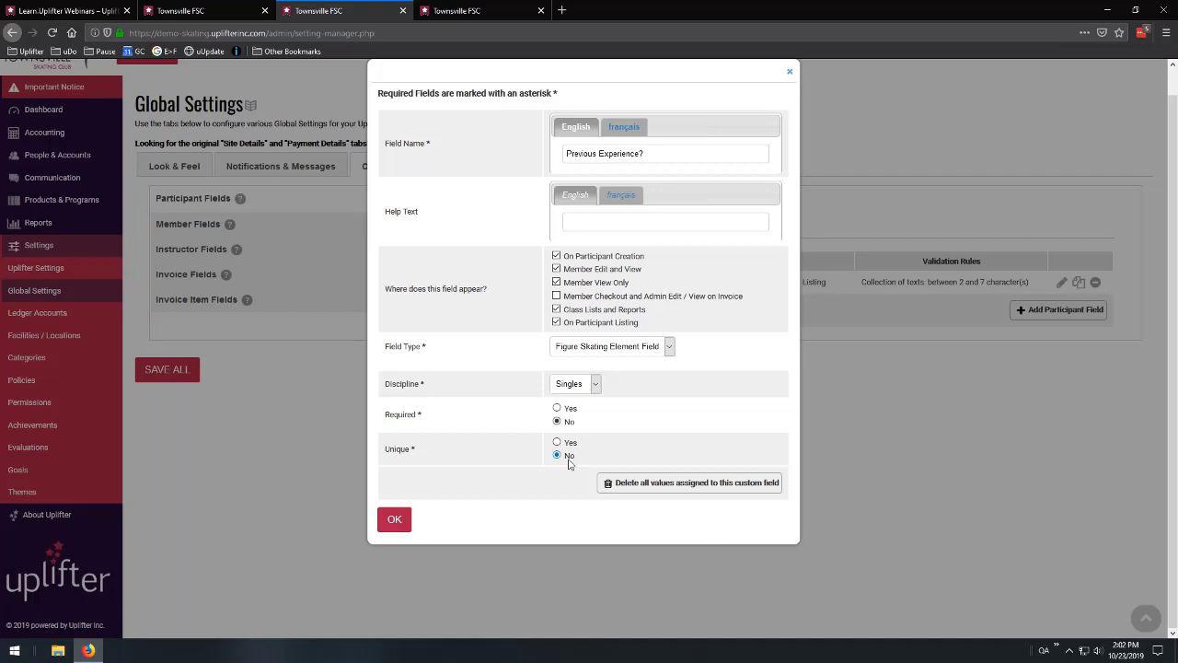
pyautogui.click(557, 443)
pyautogui.click(557, 455)
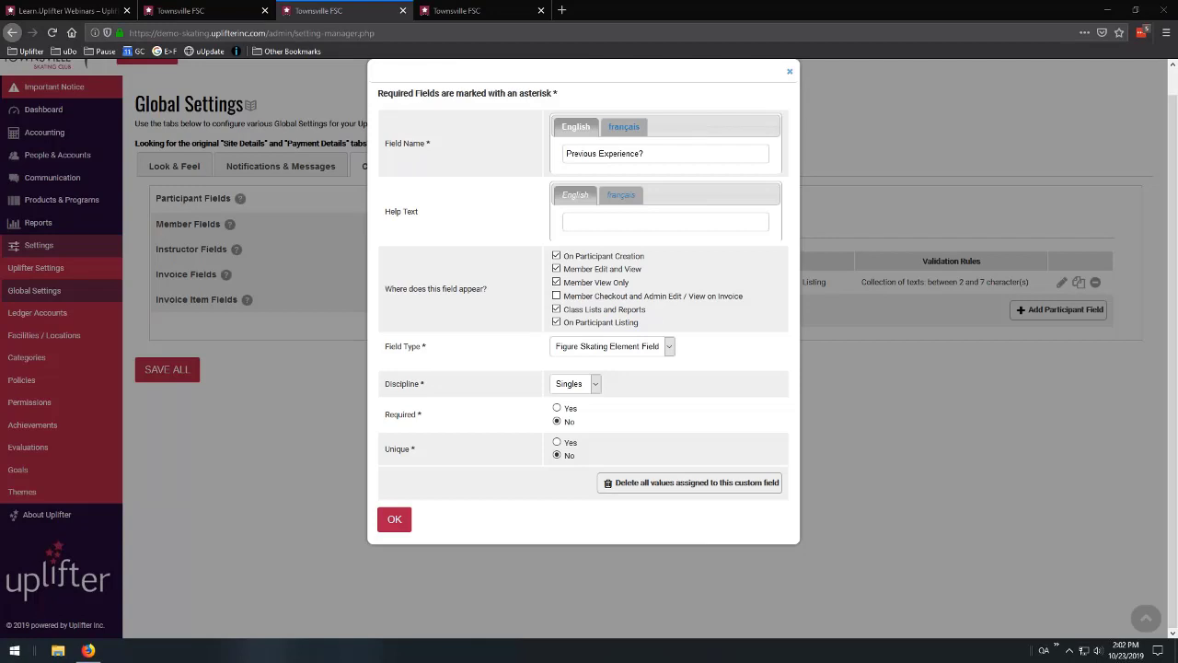
# Change the field type back to File Upload and try allowing mp3 files.
pyautogui.click(675, 349)
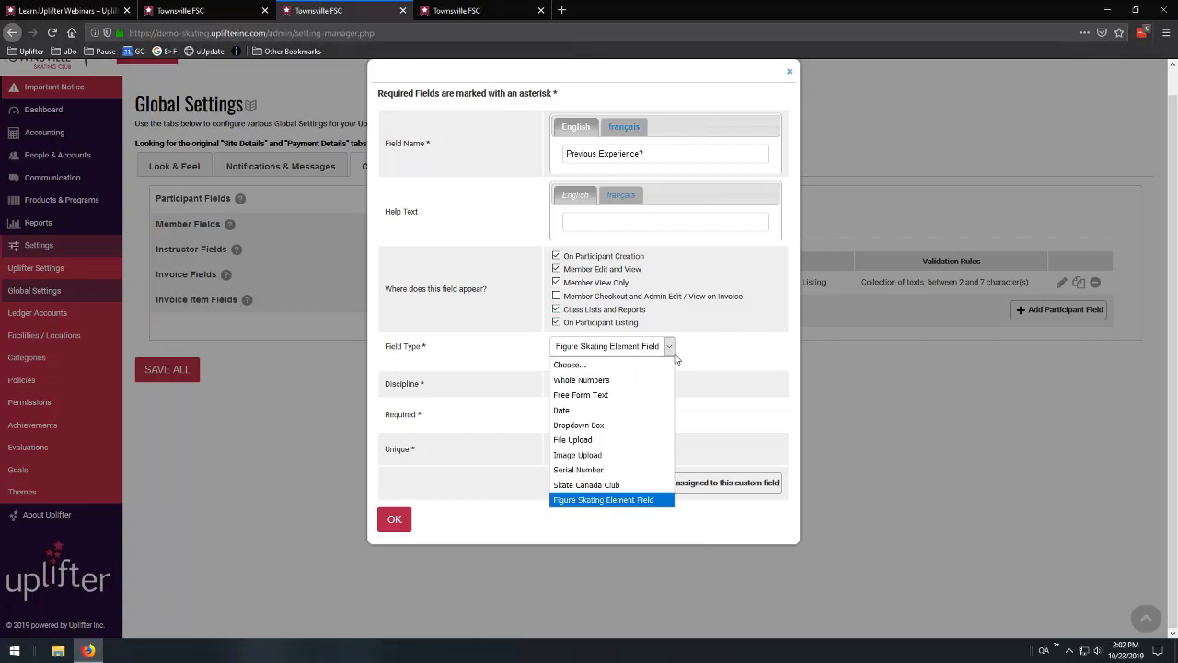
pyautogui.click(616, 439)
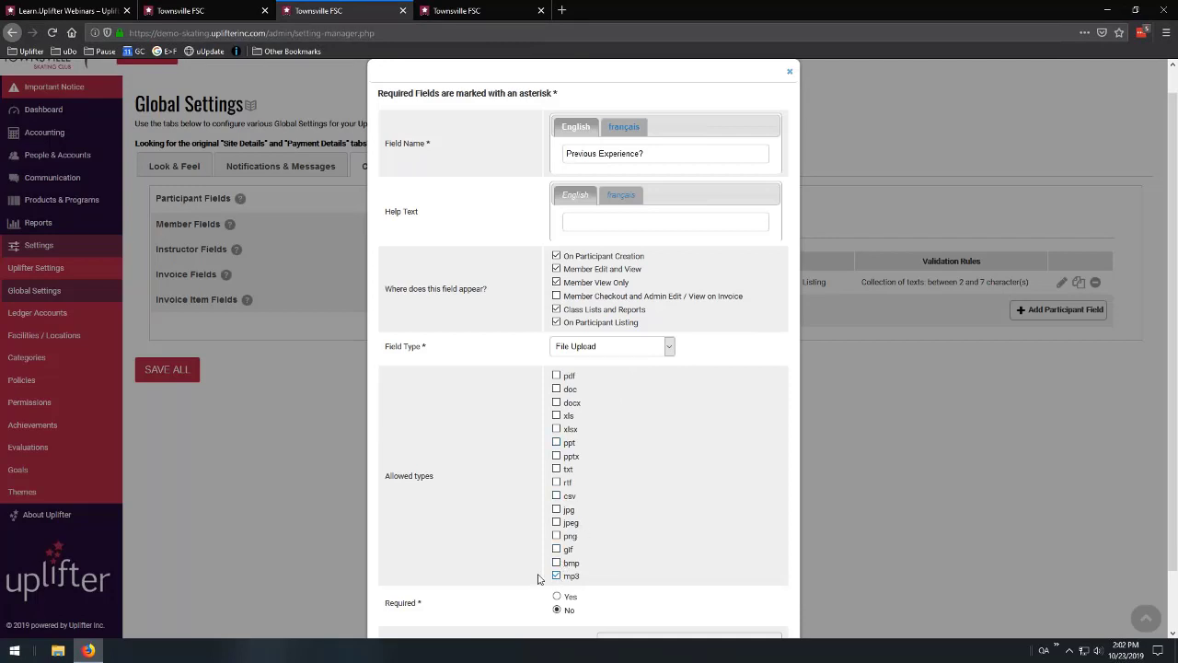
pyautogui.click(556, 576)
pyautogui.click(556, 576)
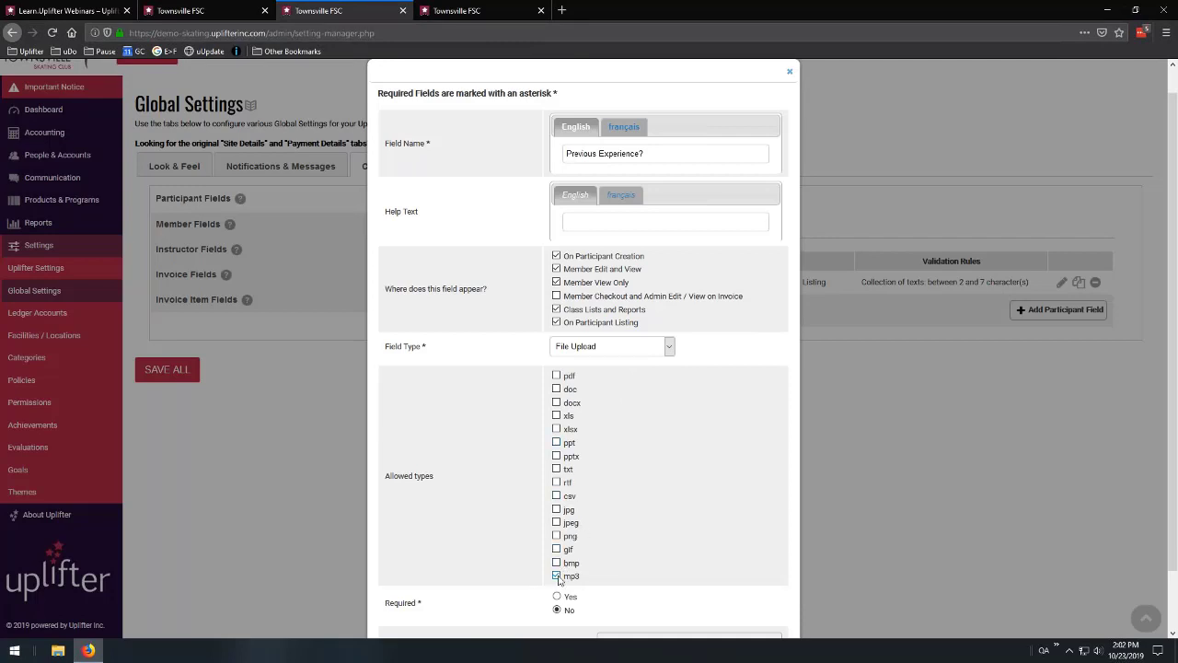
# Switch the field type back to Skate Canada Club and close the participant field editor without saving.
pyautogui.click(633, 348)
pyautogui.click(648, 485)
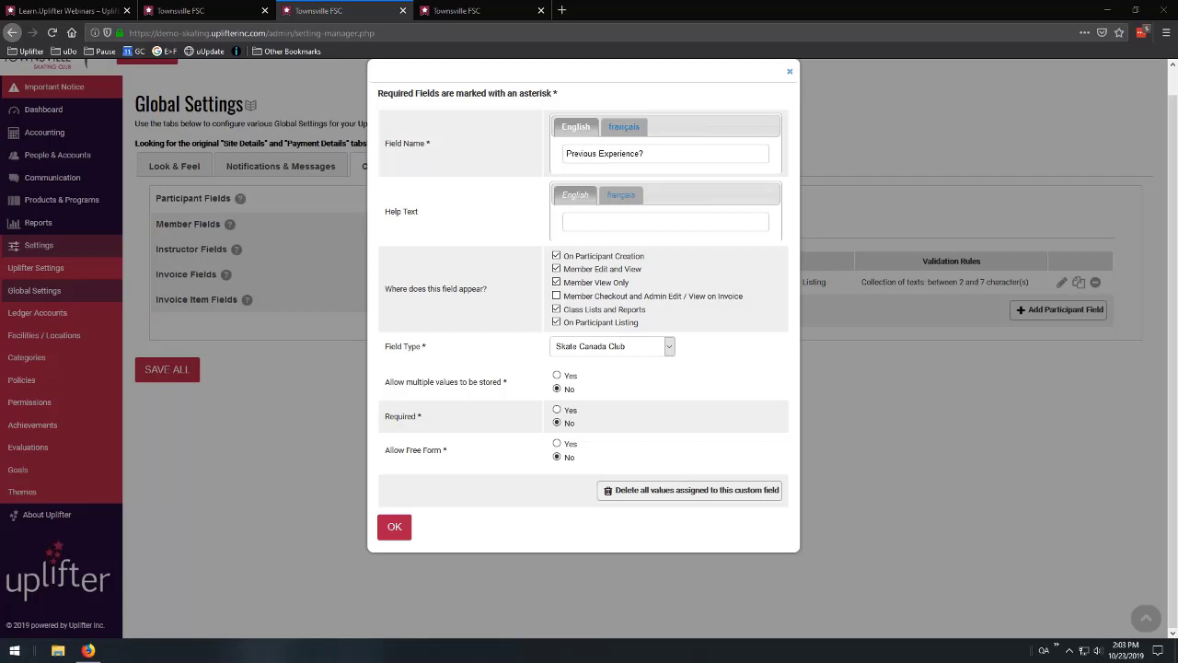
pyautogui.click(789, 71)
# Open the Helmet Size invoice item field and review its help text, linked product, dropdown options and required setting.
pyautogui.click(193, 299)
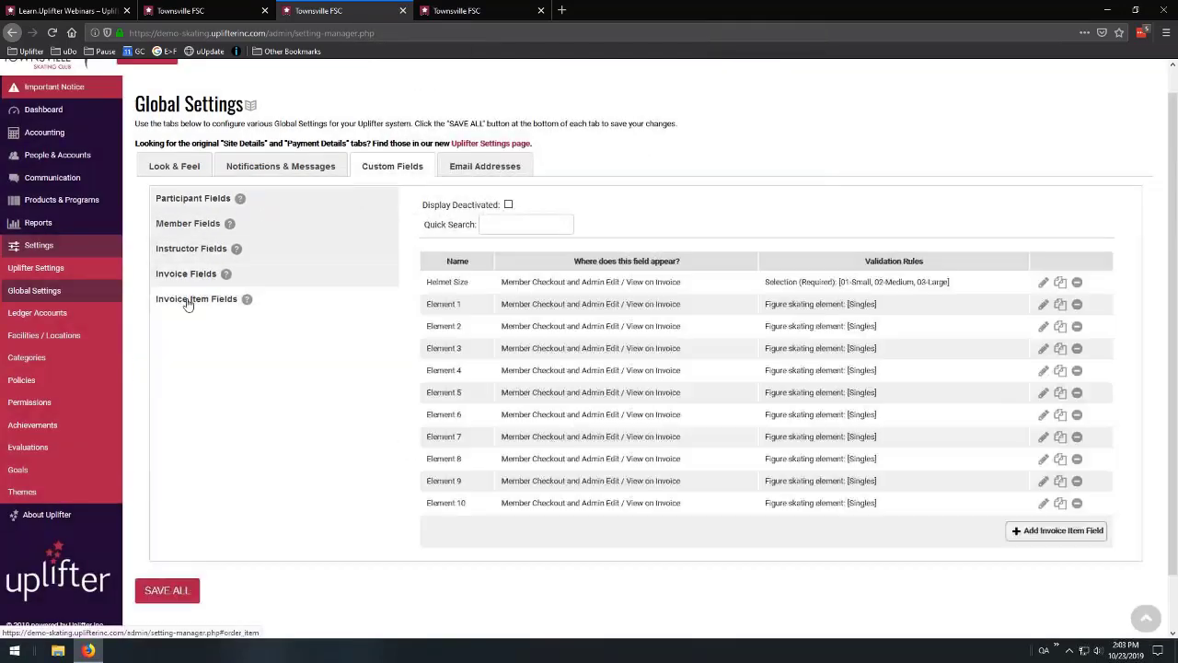
pyautogui.click(1045, 286)
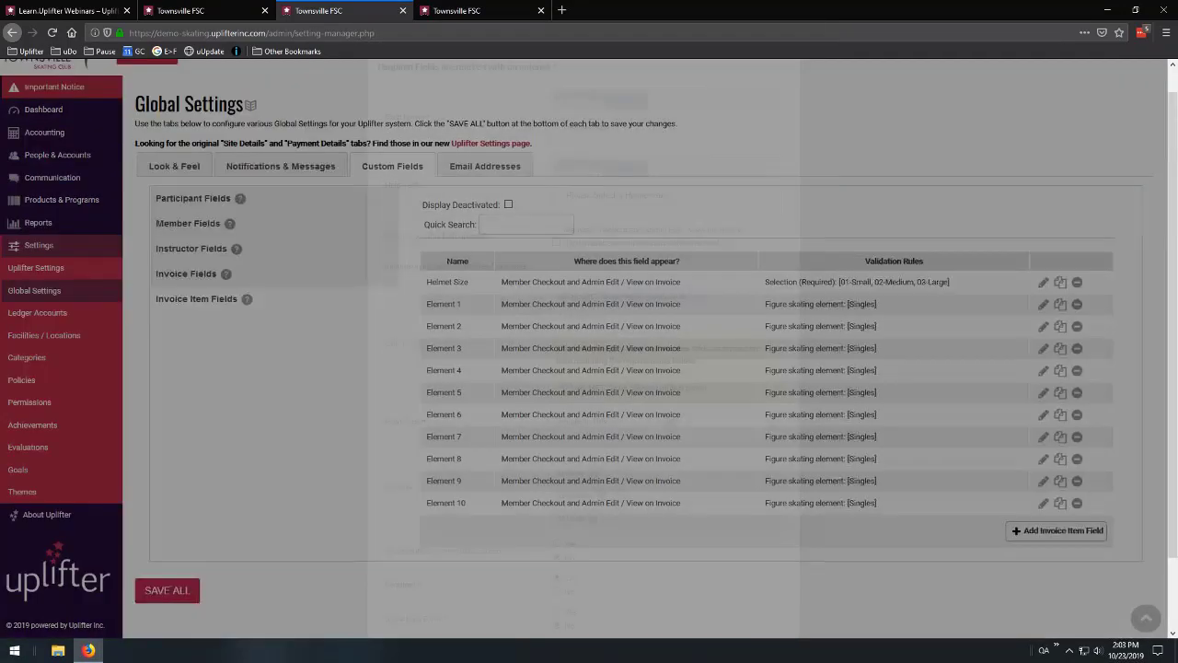
pyautogui.scroll(-3, 603, 216)
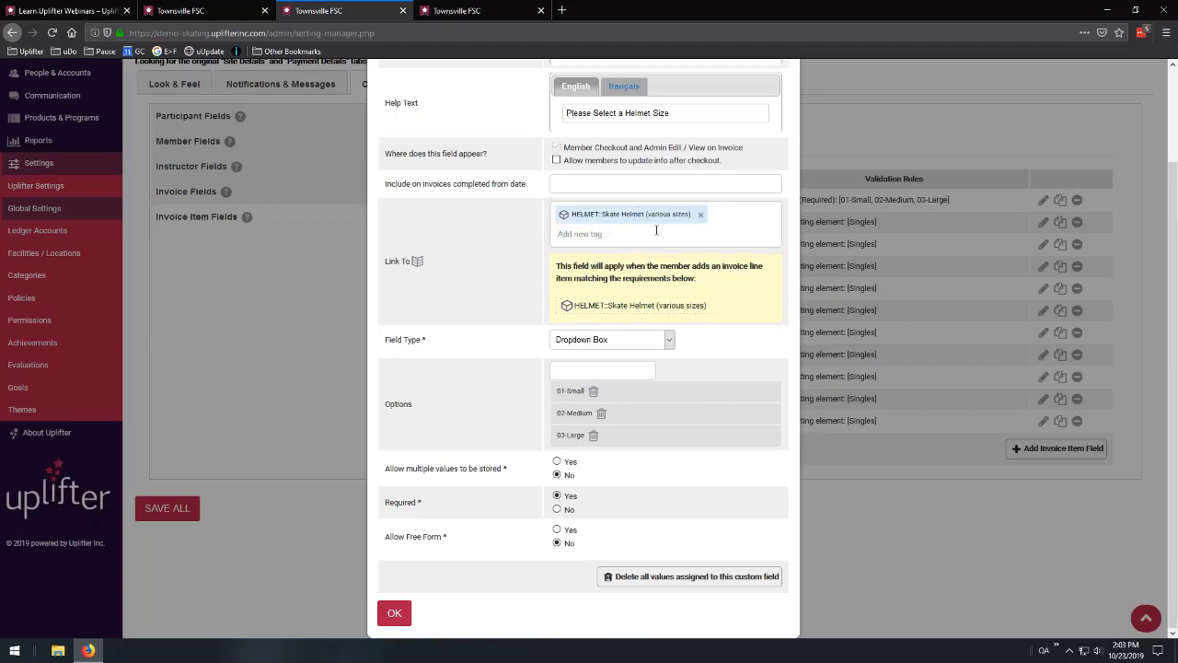
pyautogui.moveTo(687, 108); pyautogui.dragTo(1013, 207)
pyautogui.scroll(1, 546, 159)
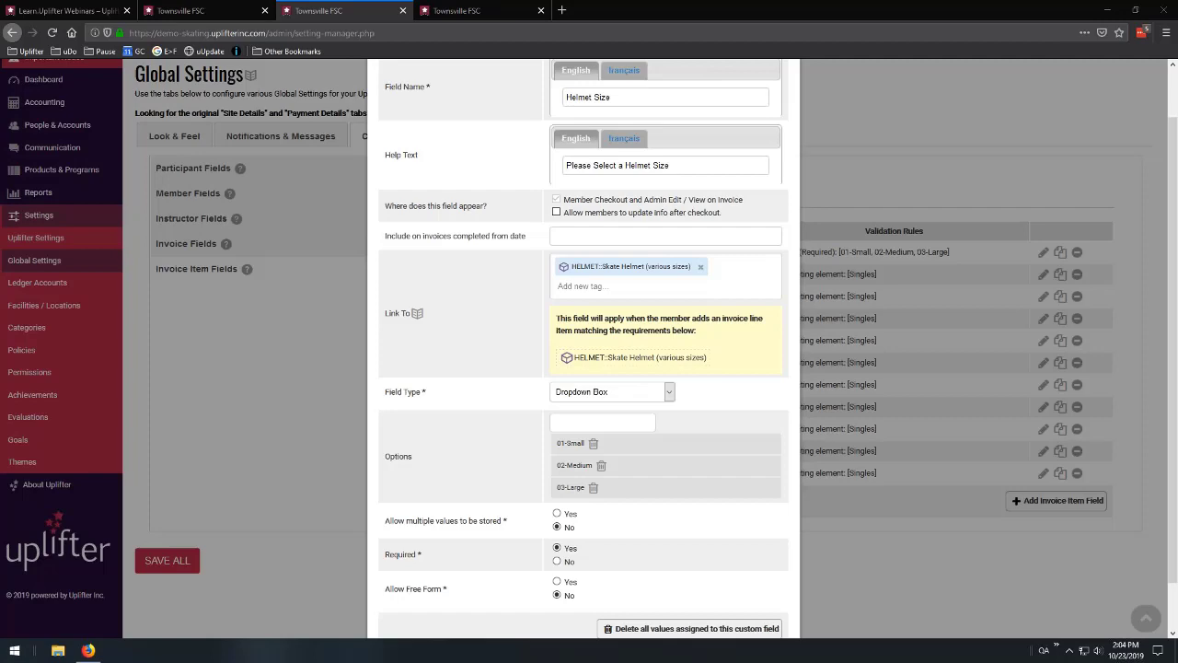
# Review the upcoming sessions in the Learn.Uplifter Webinars article and go to the Learn.Uplifter home page.
pyautogui.hotkey('ctrl', 'shift', 'Tab')
pyautogui.hotkey('ctrl', 'shift', 'Tab')
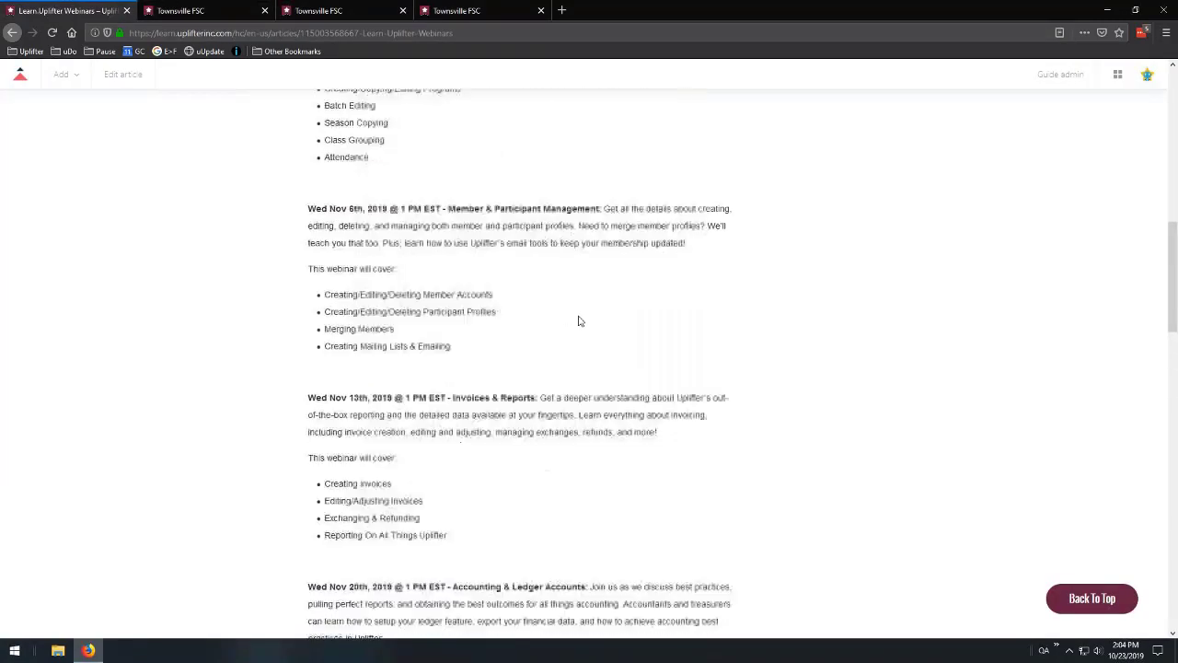
pyautogui.scroll(10, 579, 320)
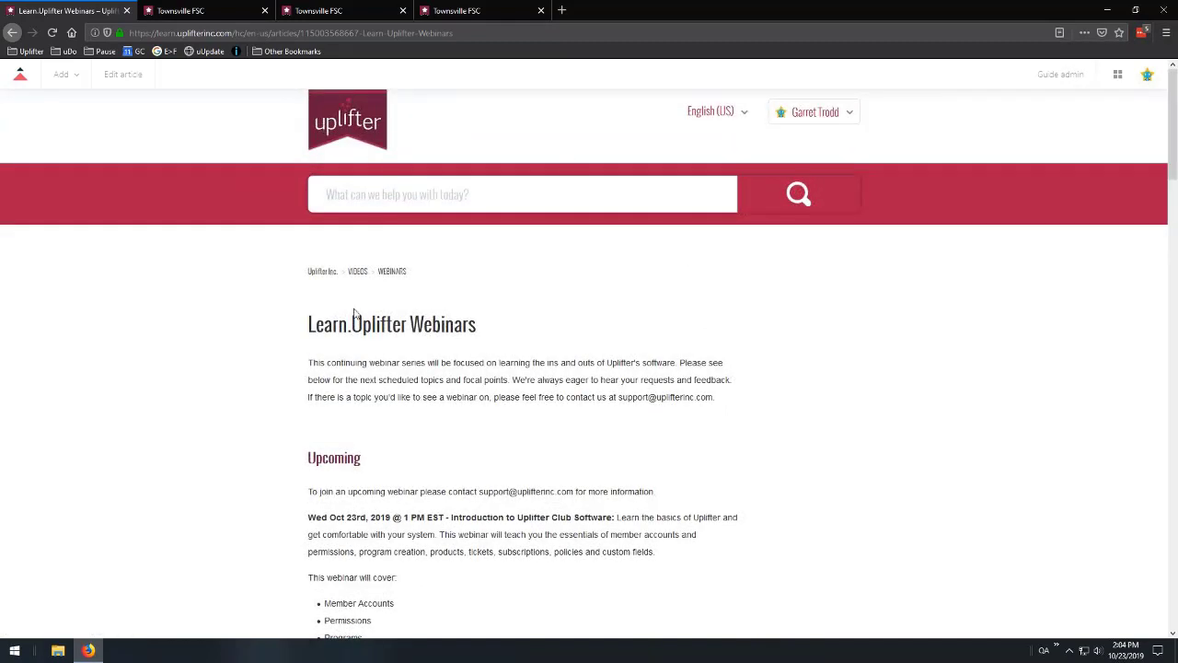
pyautogui.moveTo(307, 324); pyautogui.dragTo(485, 327)
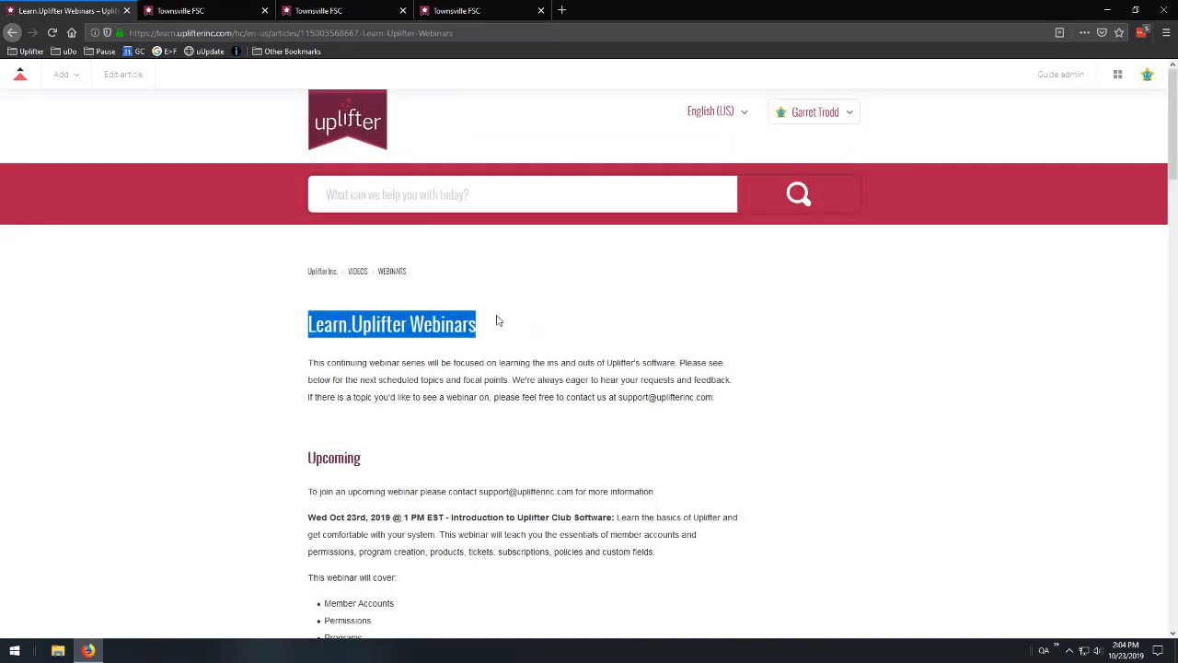
pyautogui.scroll(-5, 497, 320)
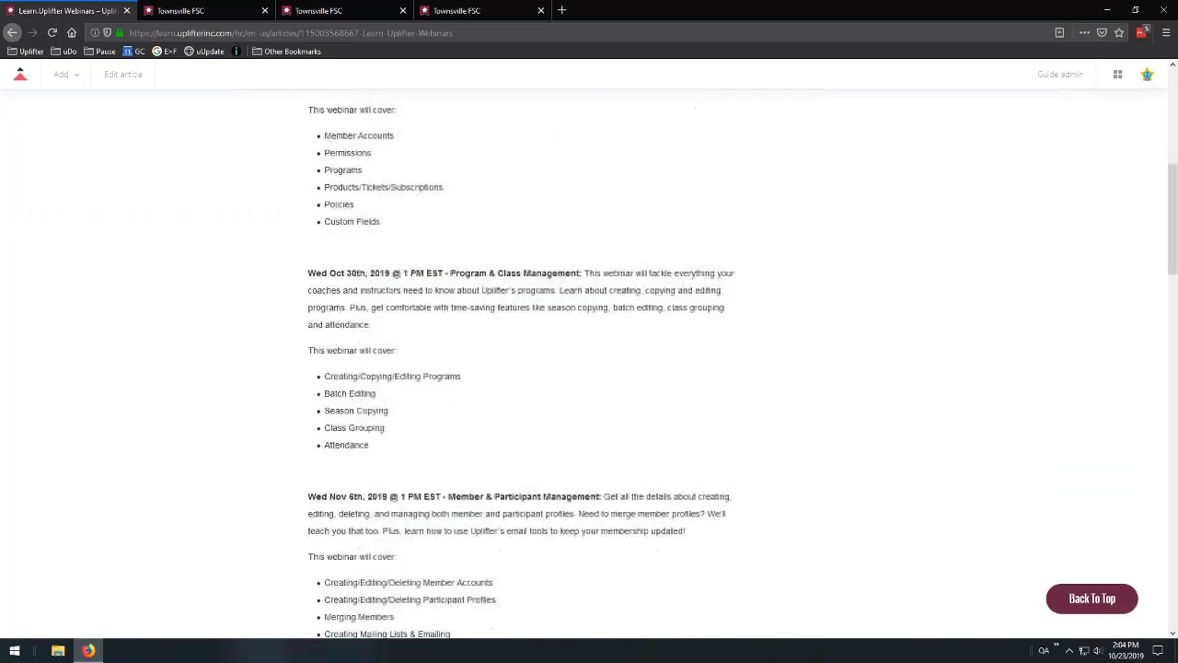
pyautogui.scroll(-5, 403, 294)
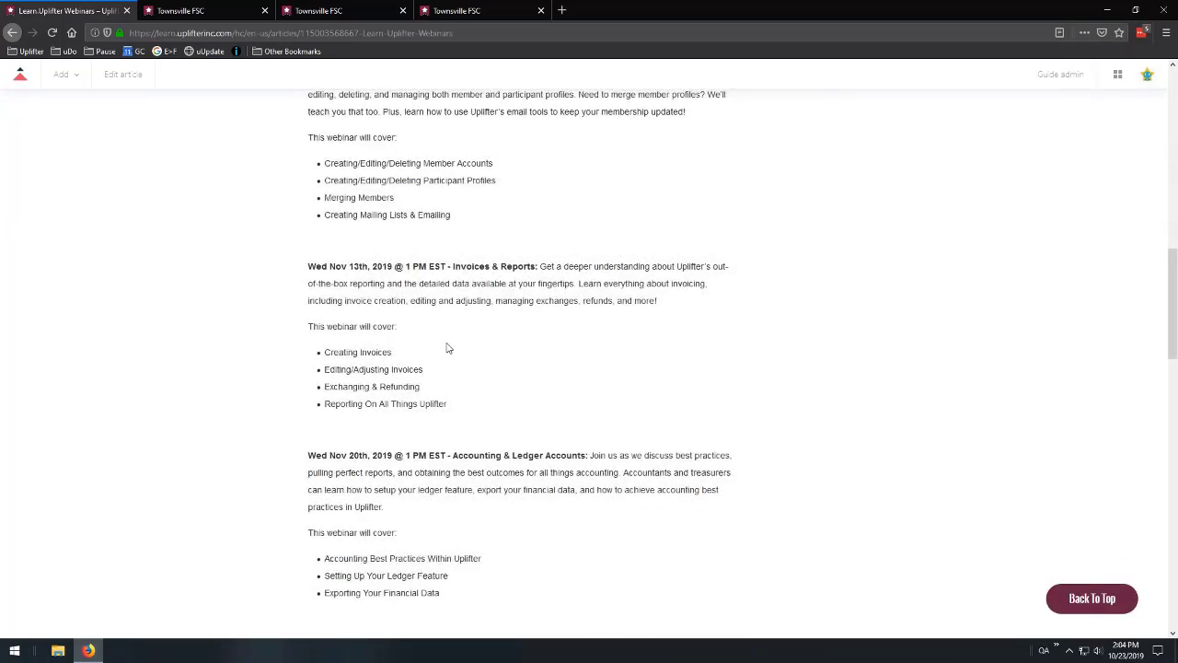
pyautogui.scroll(10, 449, 348)
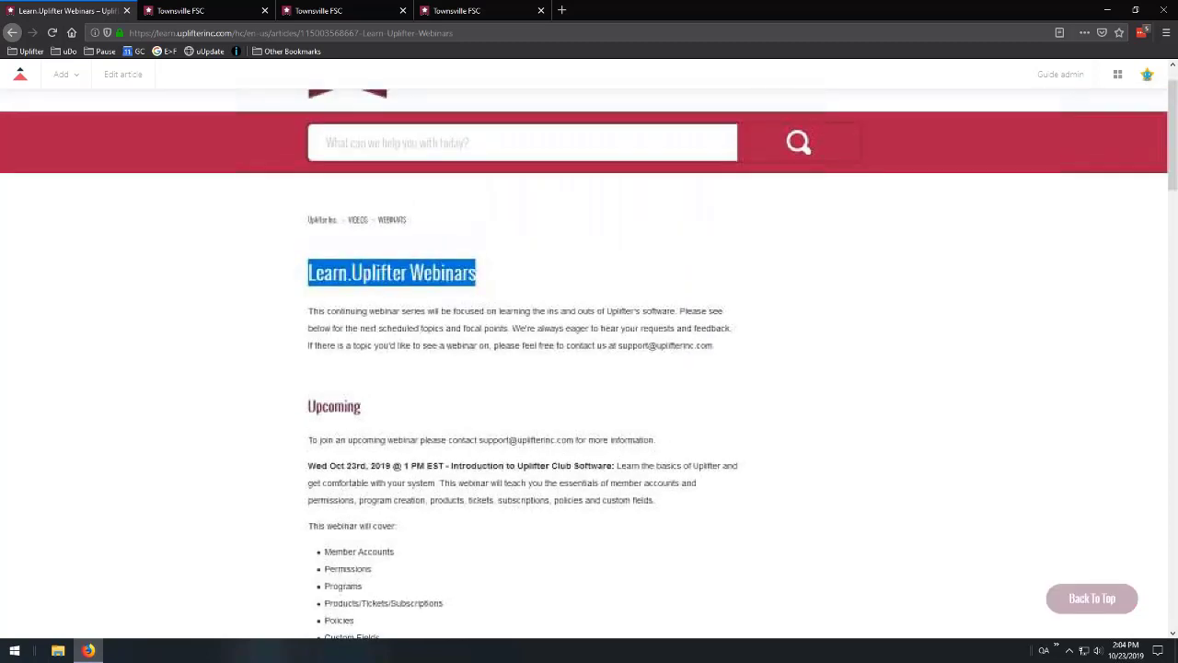
pyautogui.click(517, 352)
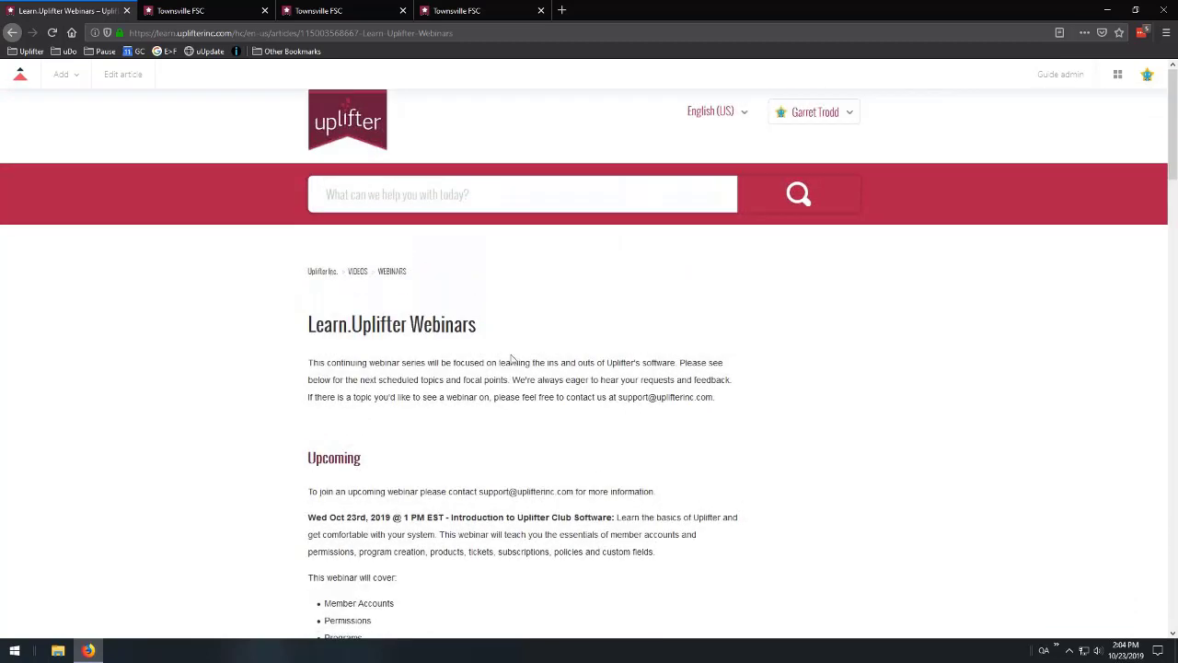
pyautogui.scroll(-2, 512, 359)
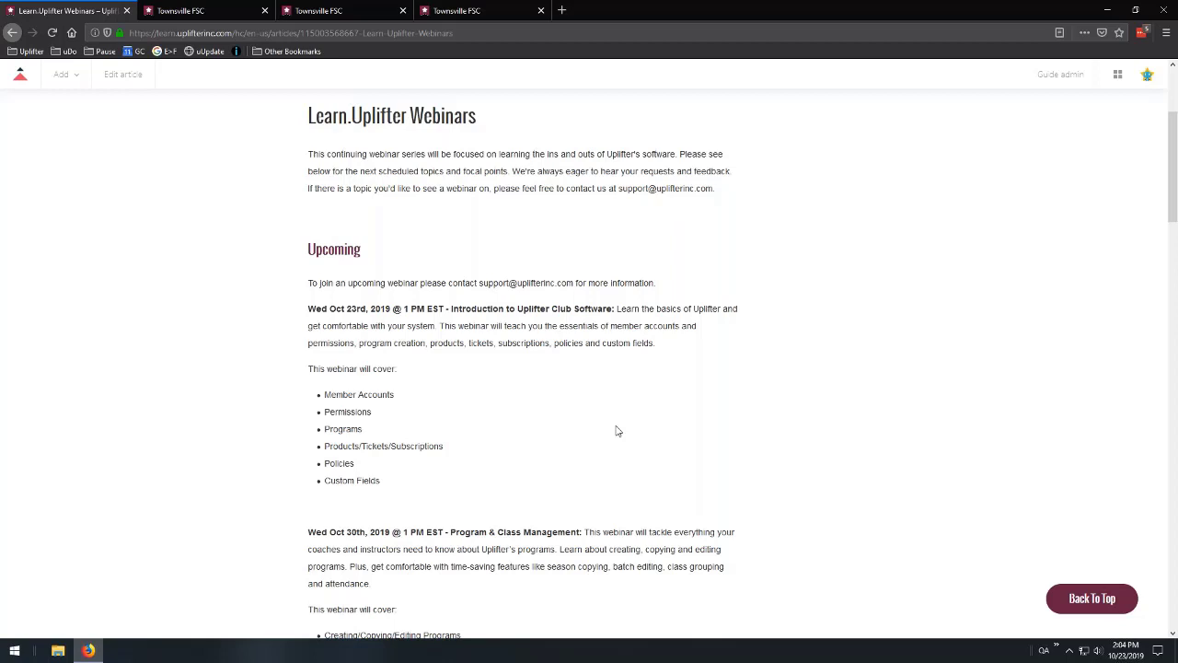
pyautogui.scroll(4, 500, 355)
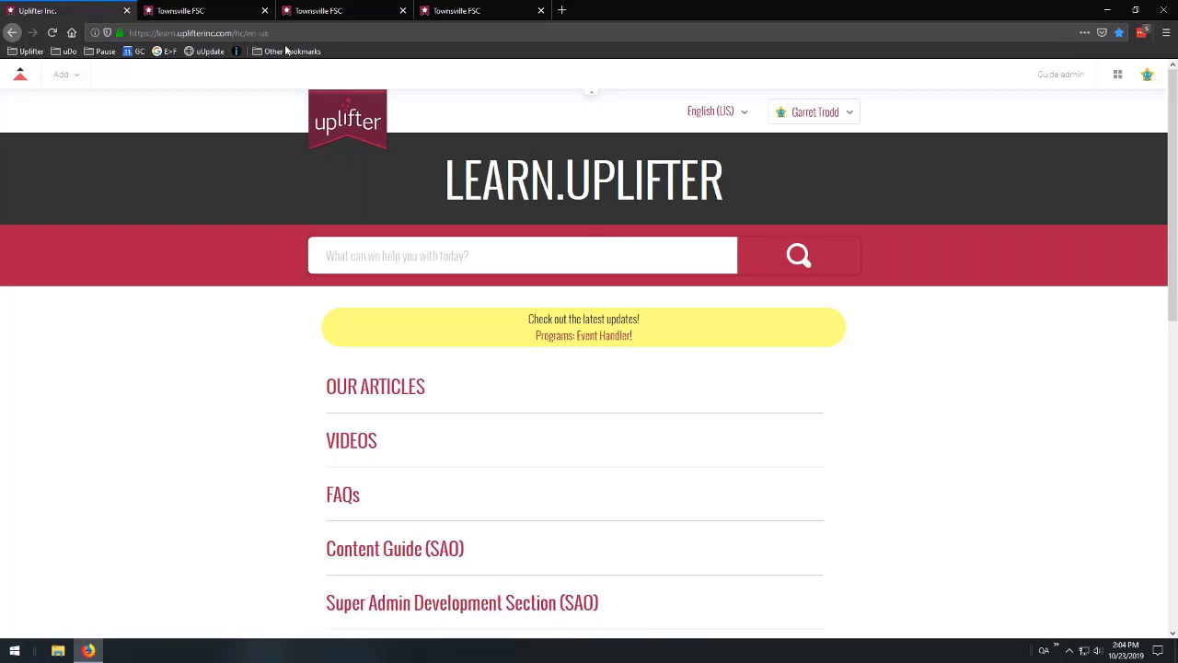
# Switch to the already open Categories page of the Townsville FSC admin site.
pyautogui.click(428, 13)
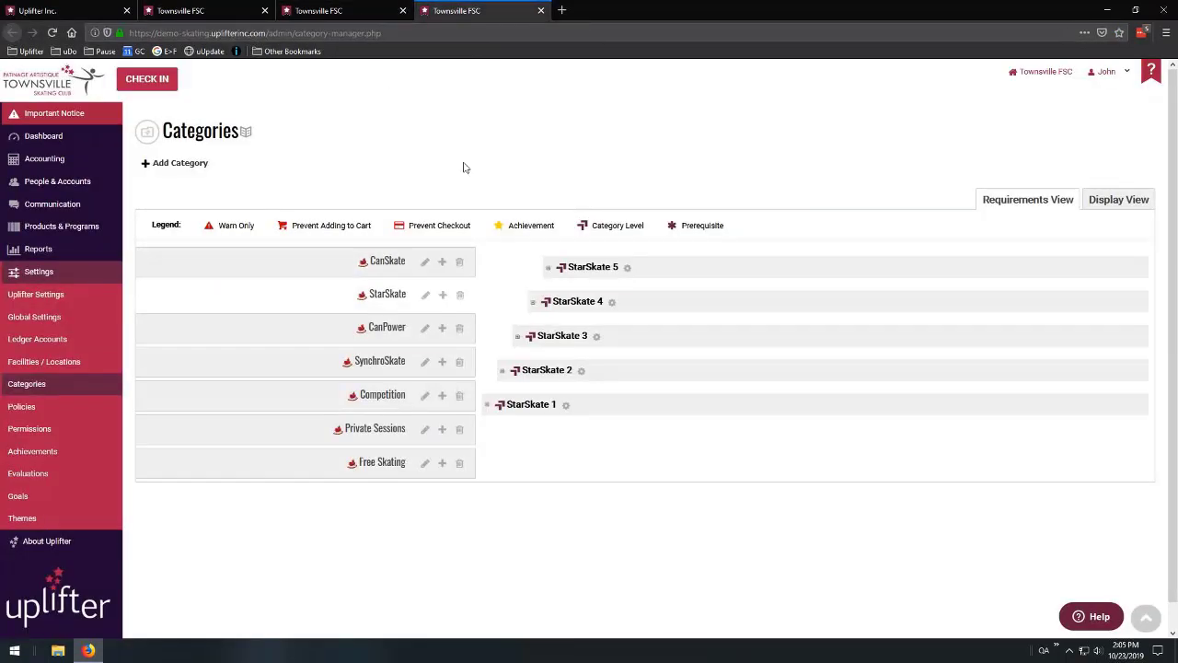